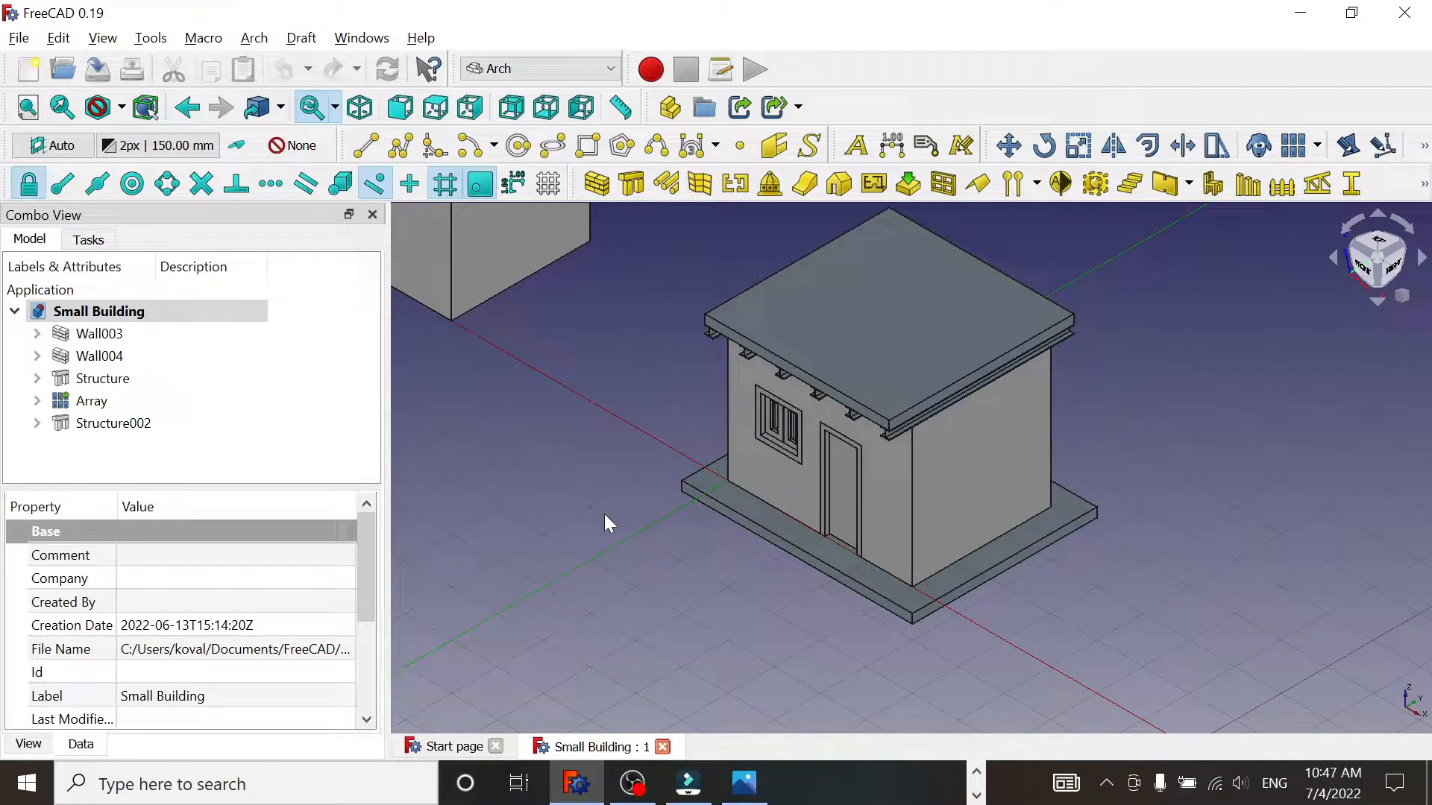
# - Set the working plane to Top (XY) and switch to the Draft workbench
pyautogui.hotkey('alt', 'Tab')
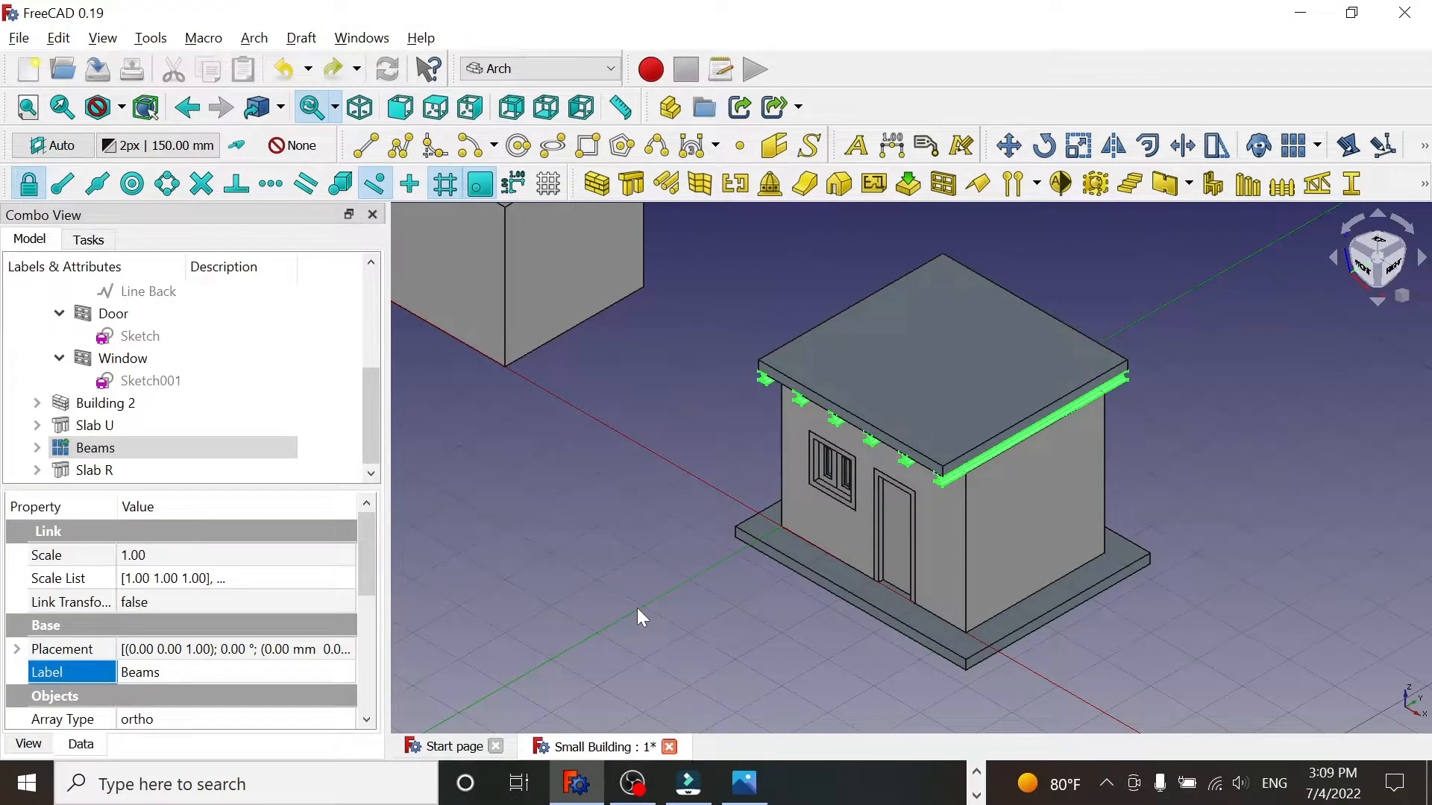
pyautogui.click(43, 146)
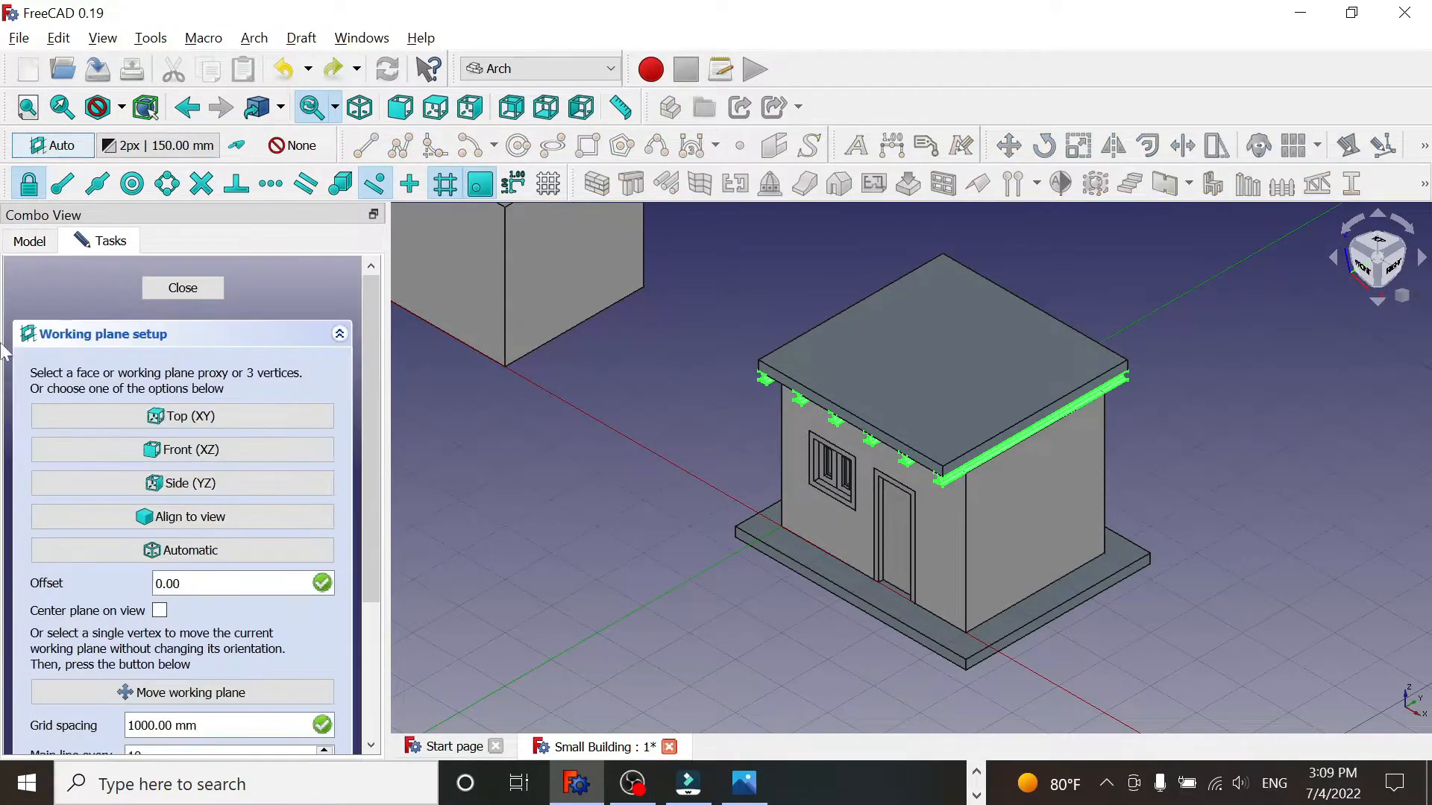
pyautogui.click(185, 416)
pyautogui.click(496, 69)
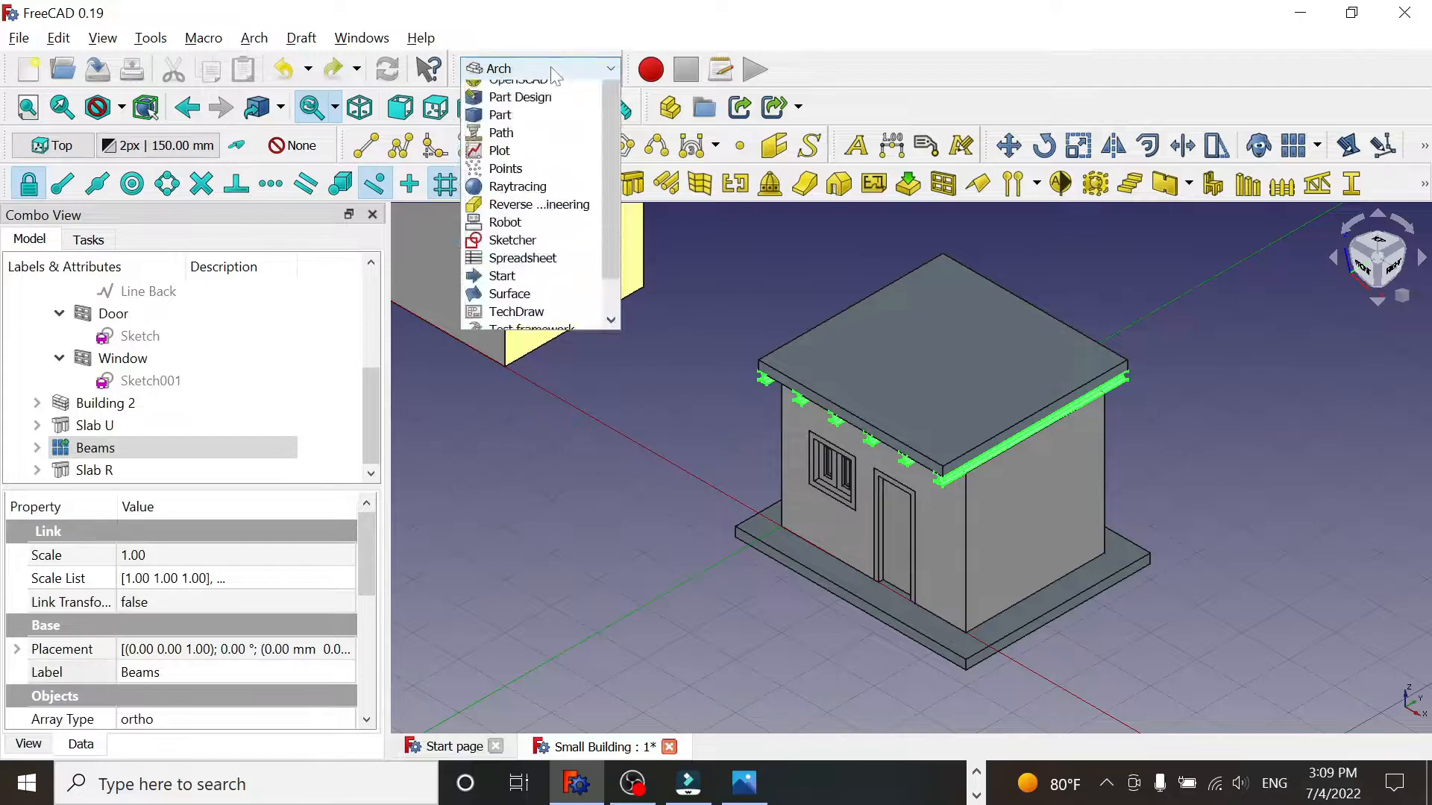
pyautogui.click(498, 108)
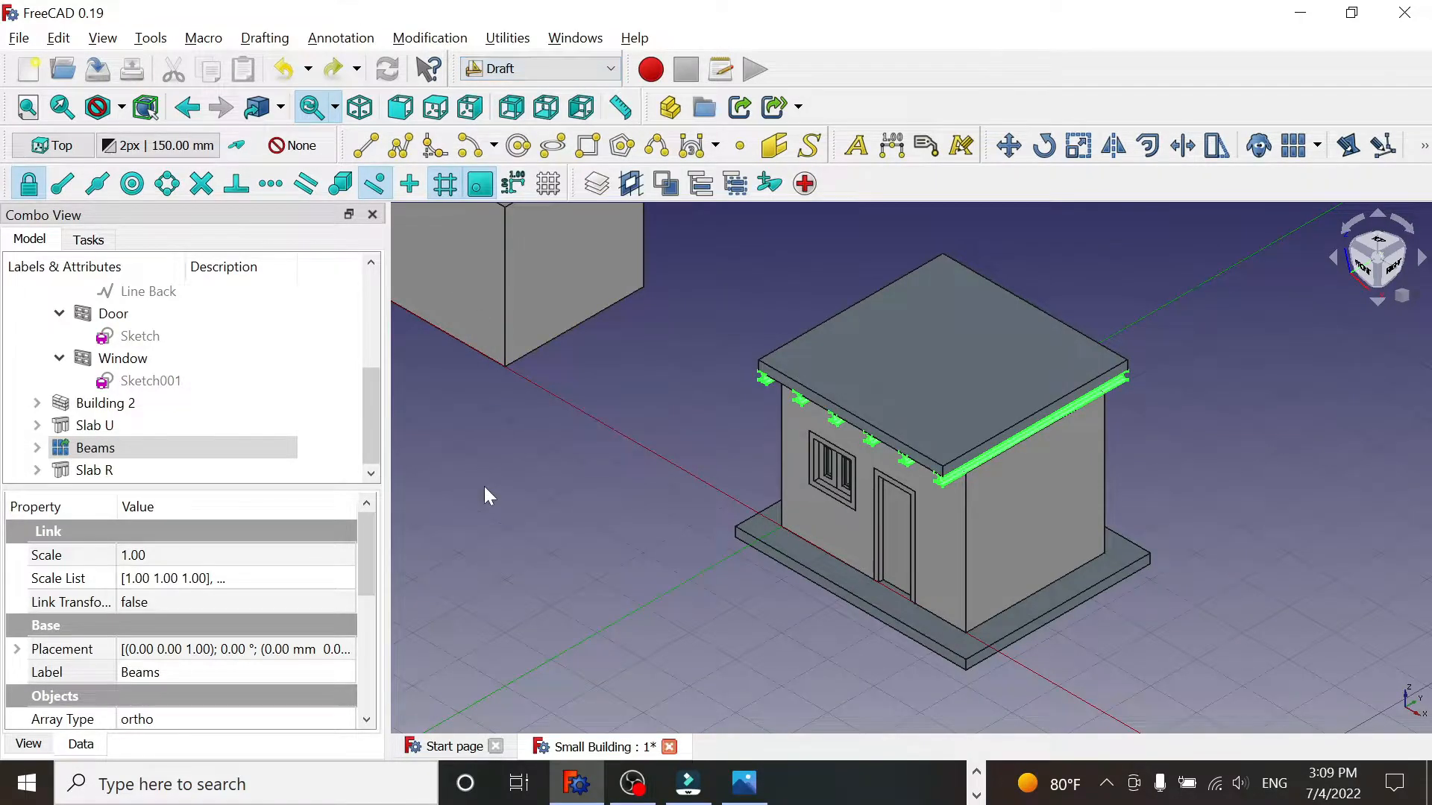
# - Dimension the base length of the building's side wall from corner to corner, placing the dimension line about 1500 mm outside the wall
pyautogui.click(892, 145)
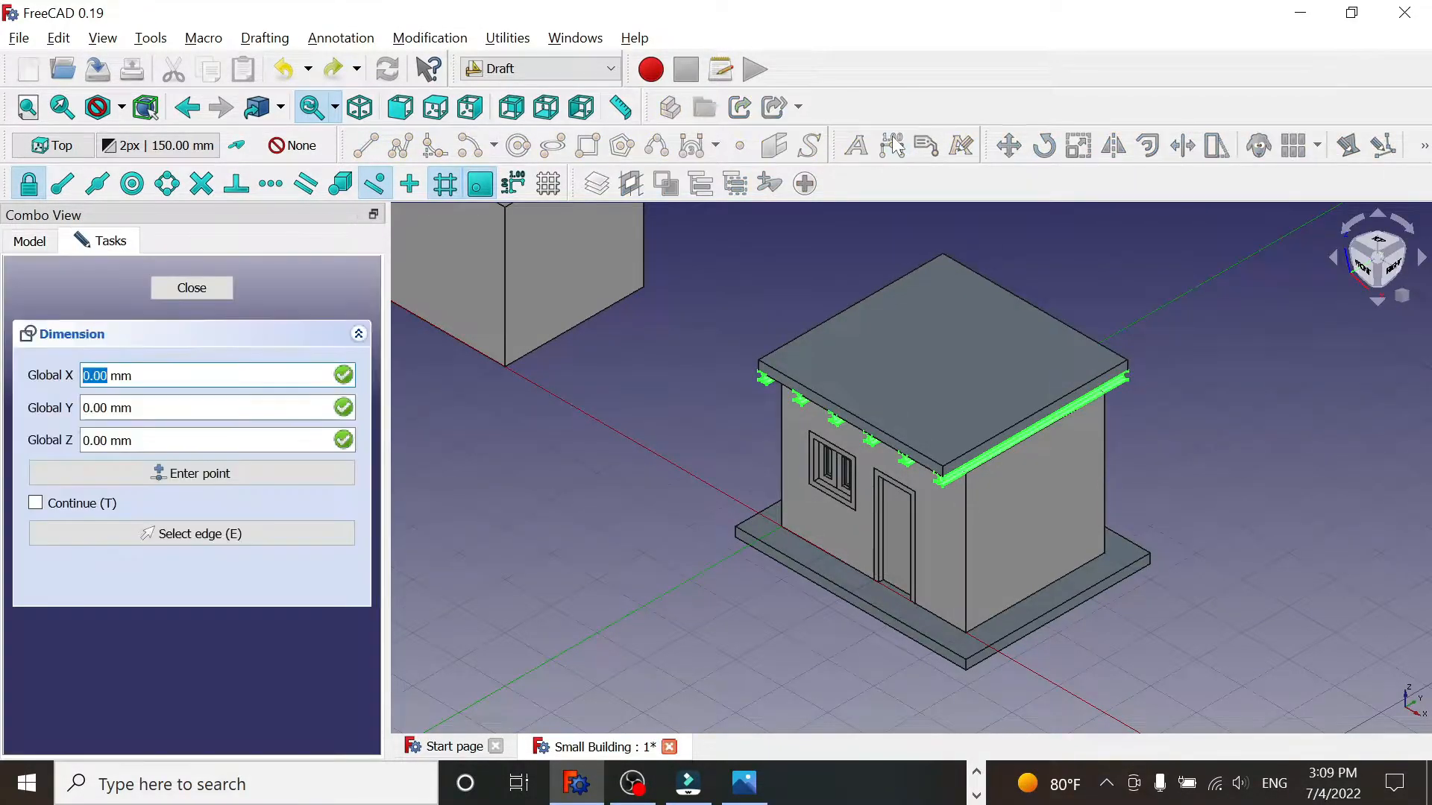
pyautogui.scroll(5, 1249, 597)
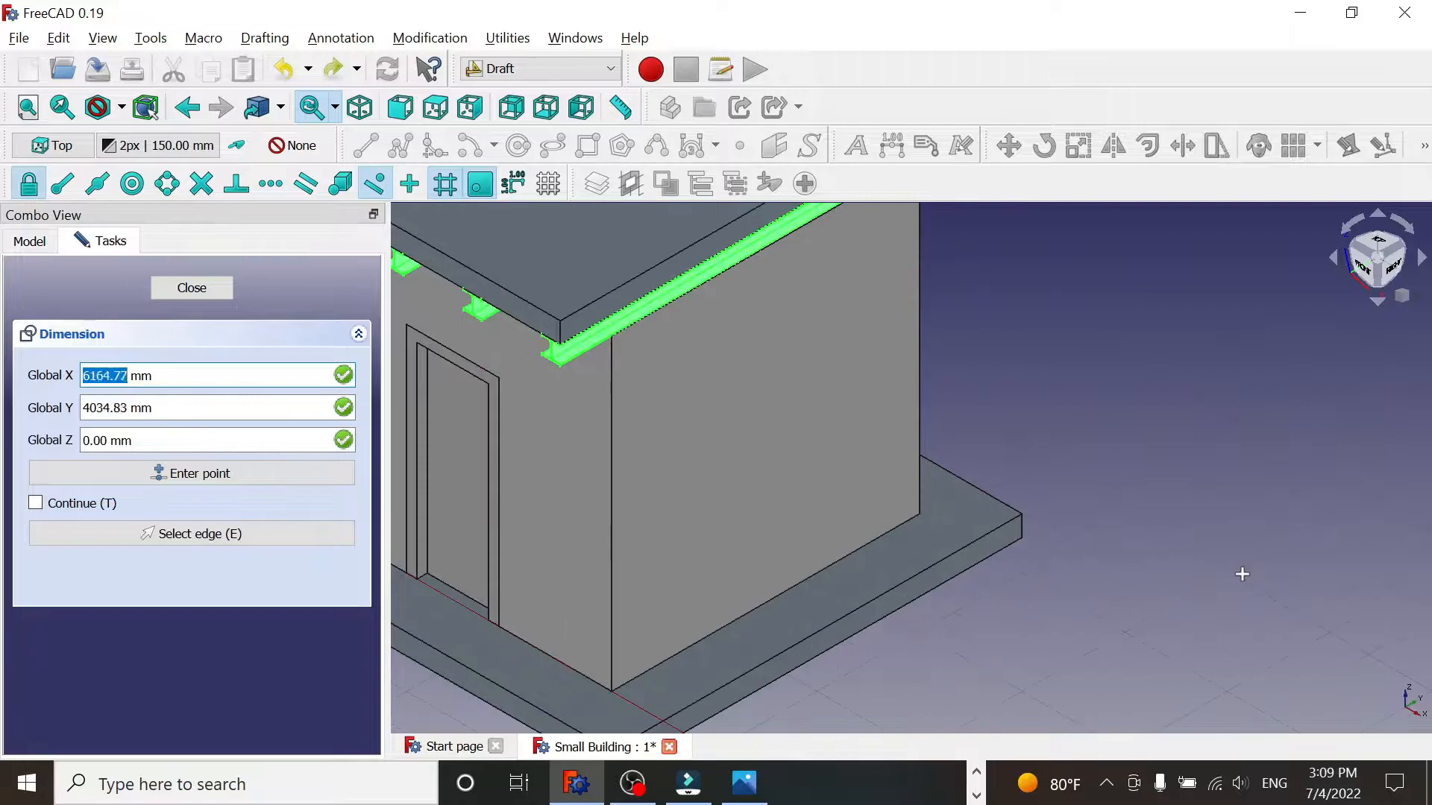
pyautogui.scroll(-4, 1291, 337)
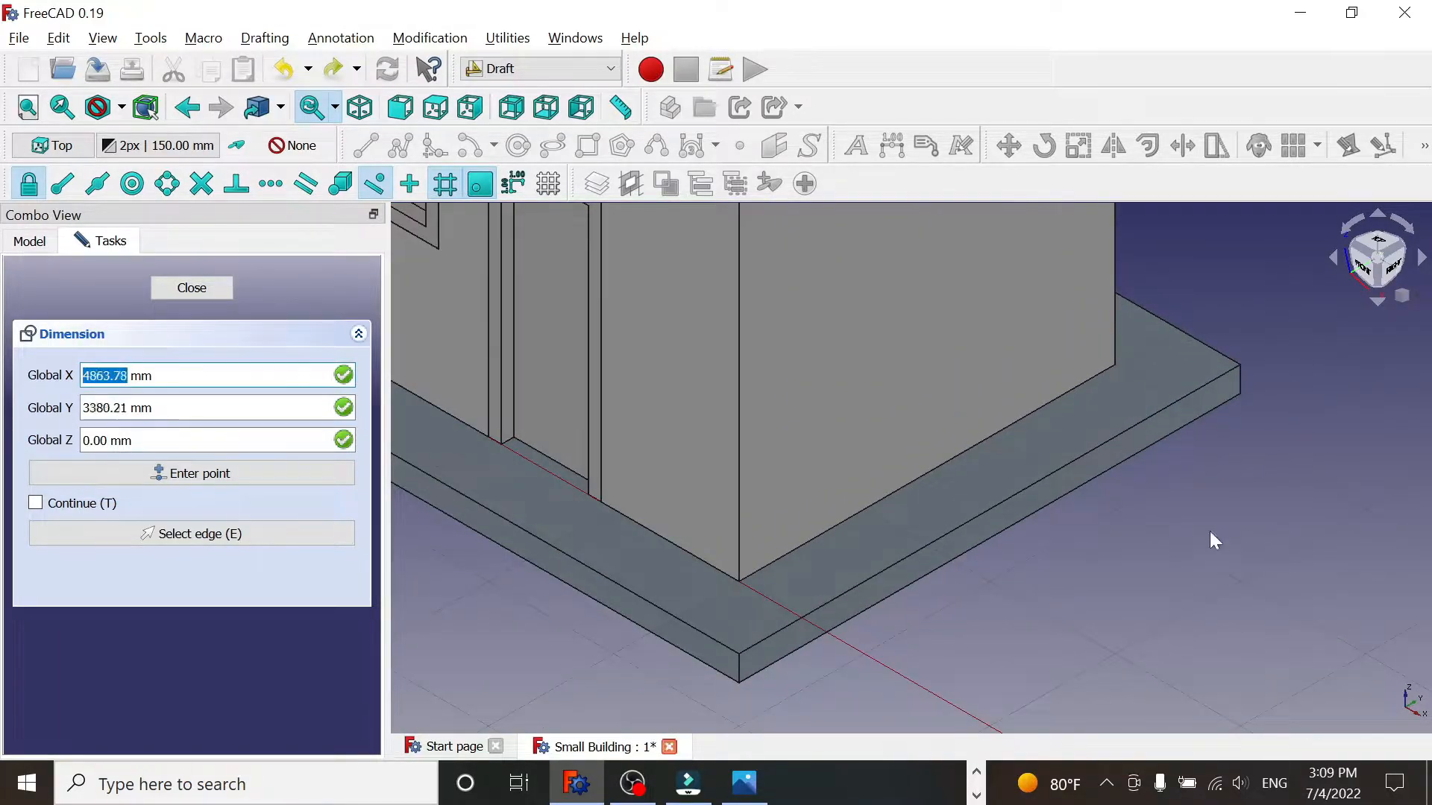
pyautogui.click(738, 579)
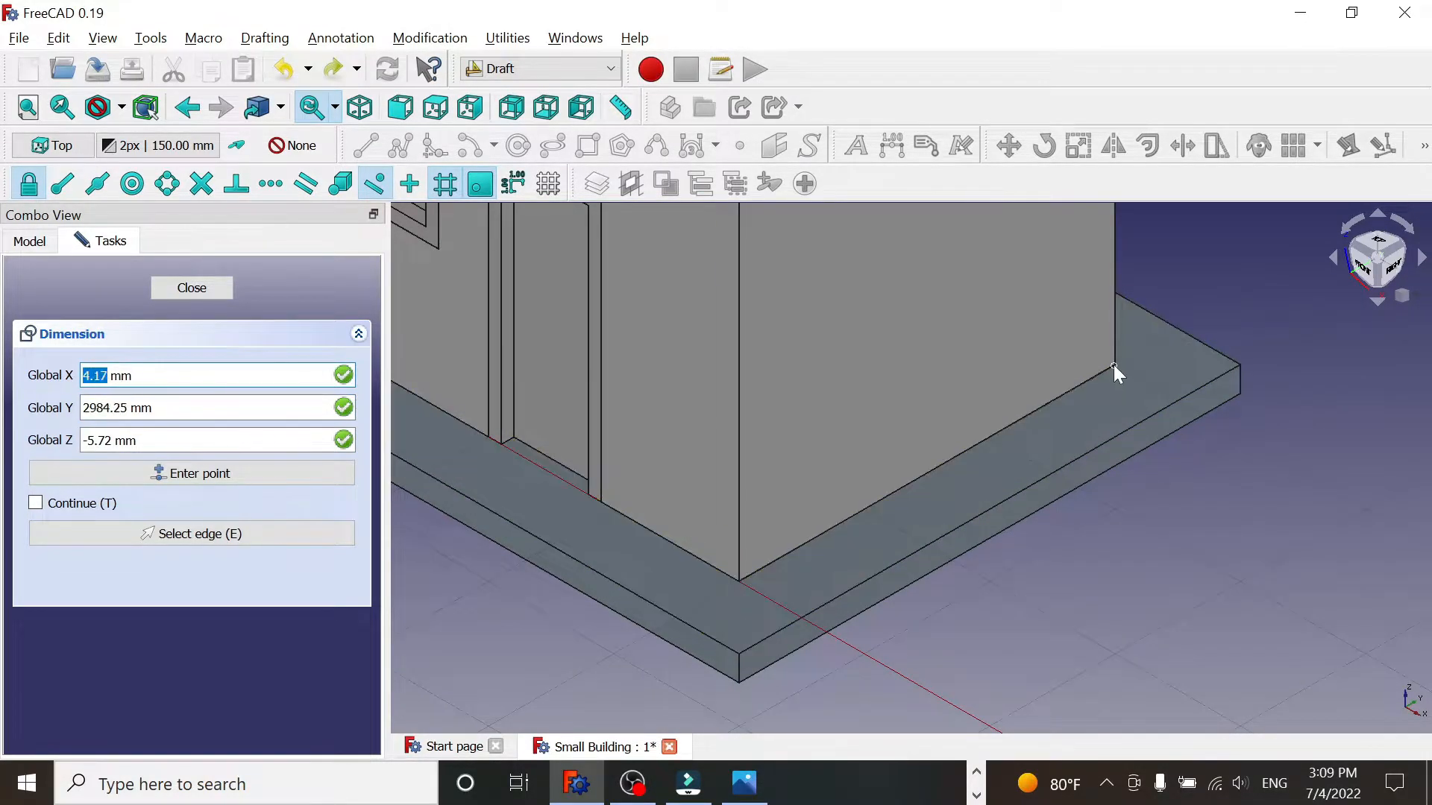
pyautogui.press('shift')
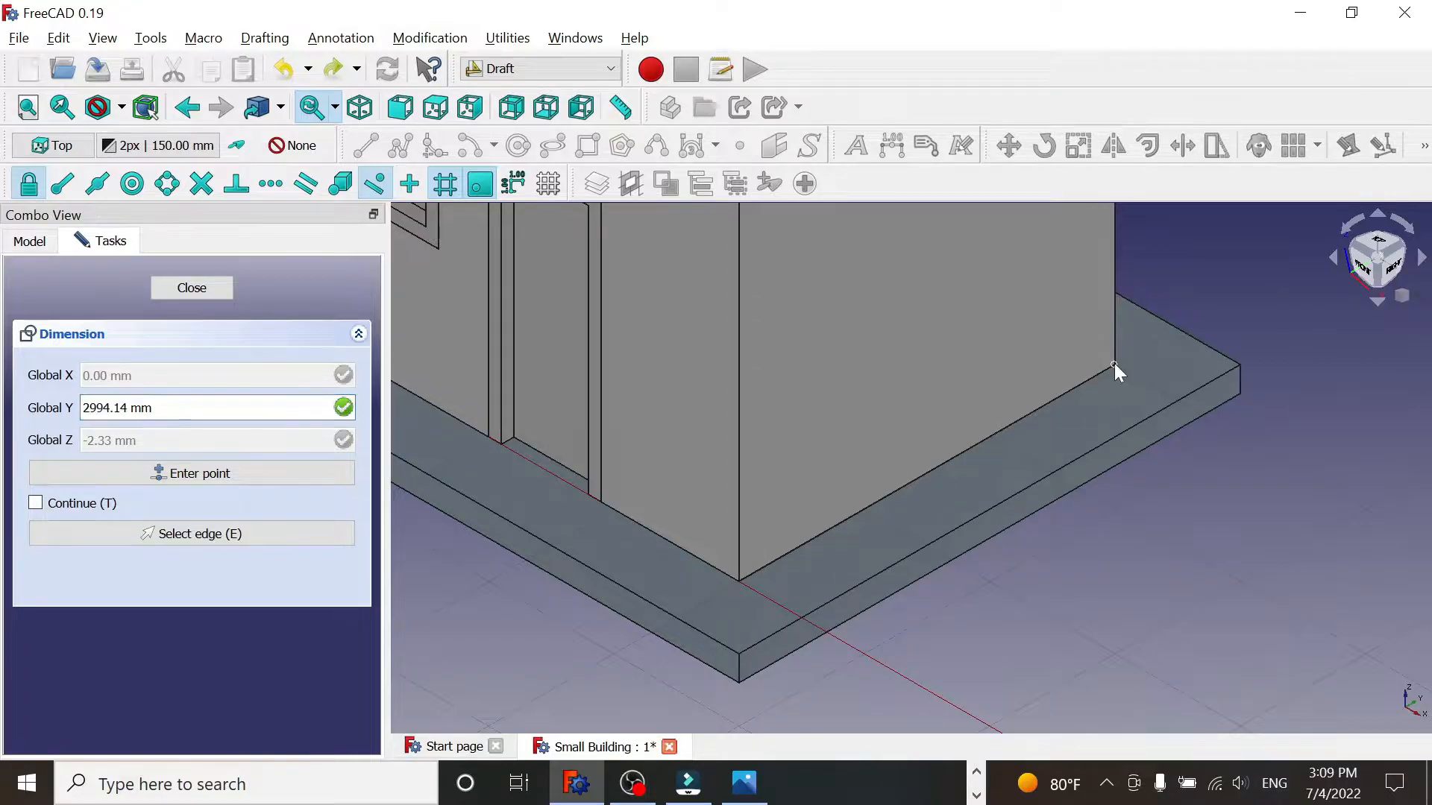
pyautogui.click(1115, 364)
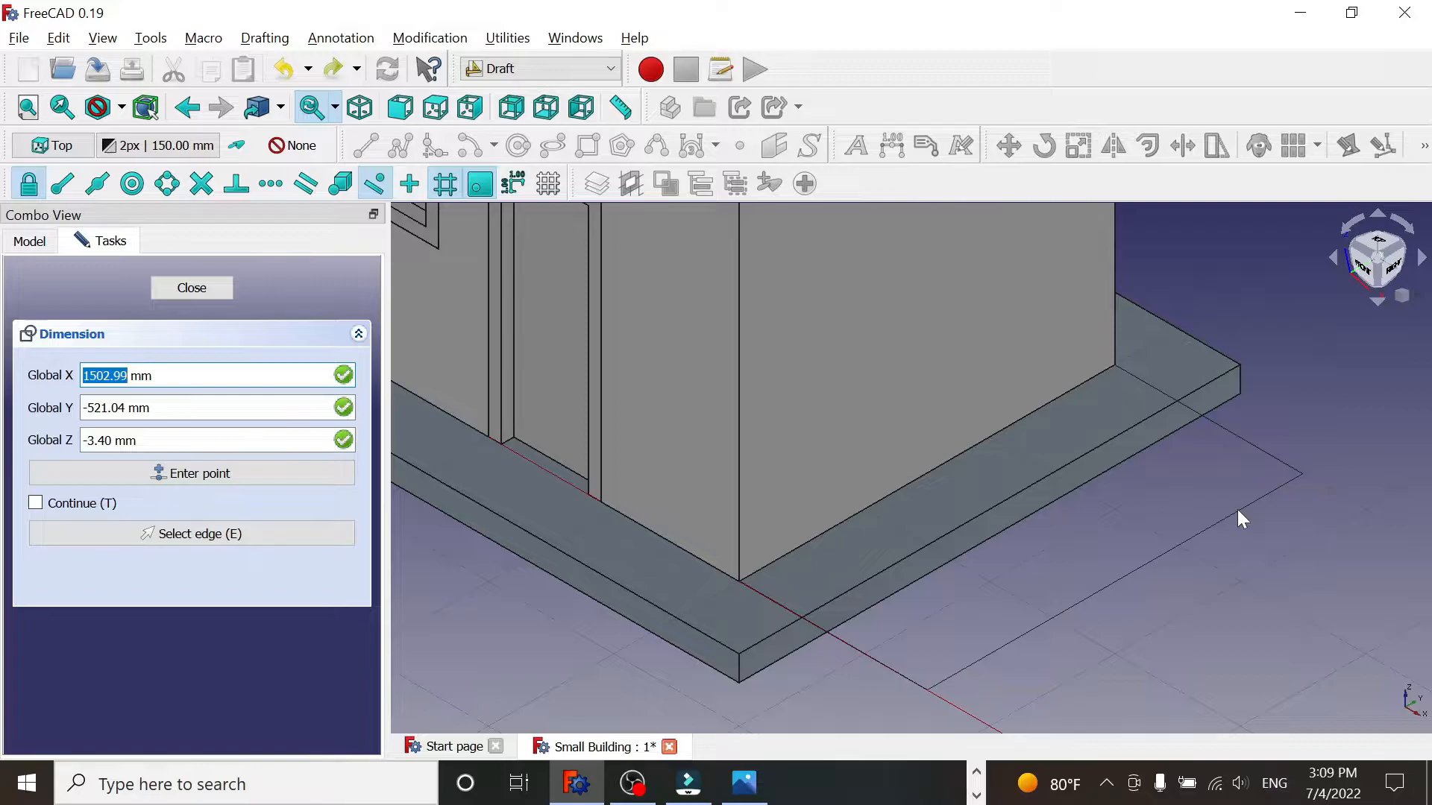
pyautogui.click(1241, 514)
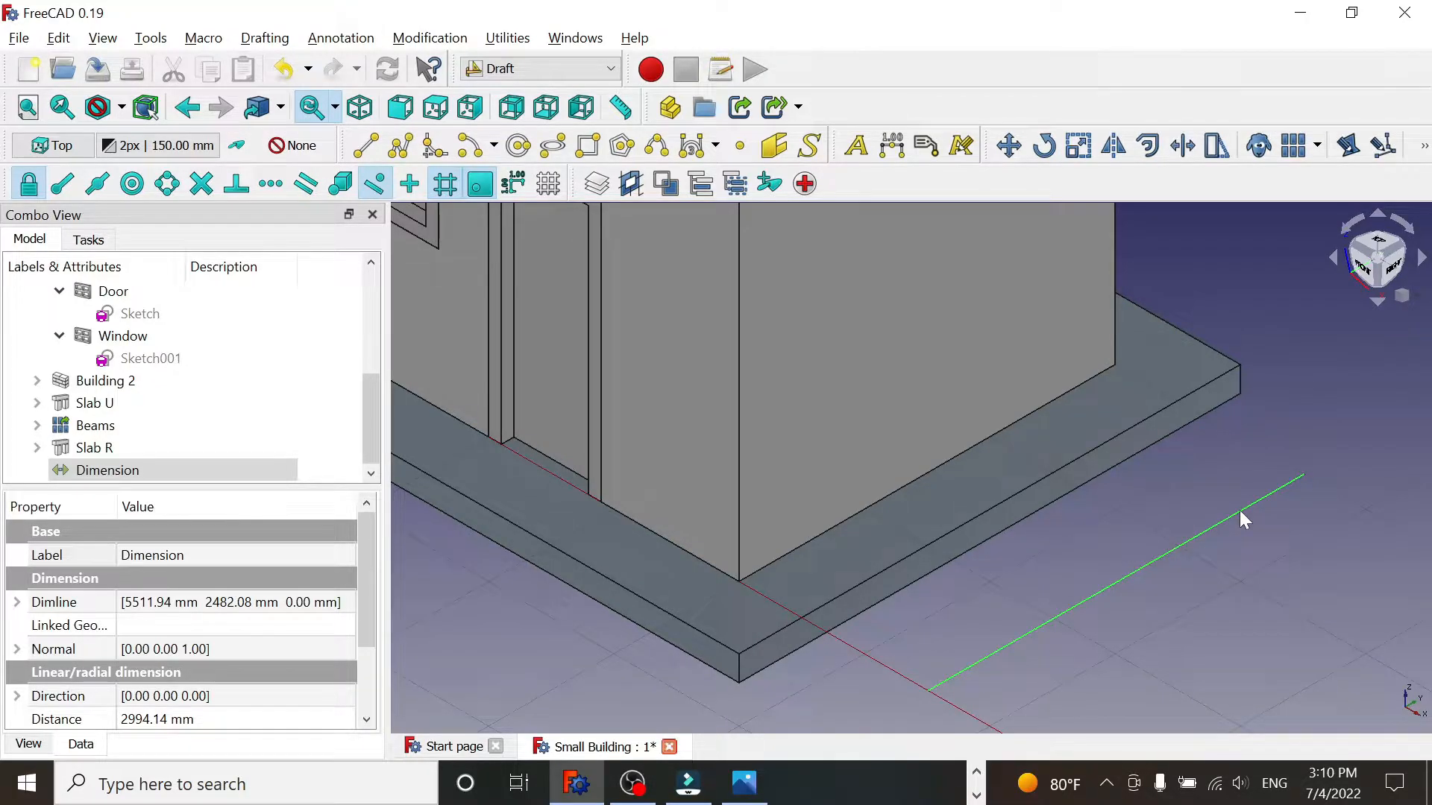
# - Set the wall dimension's arrow size to 25 mm and its arrow type to Dot
pyautogui.click(1241, 515)
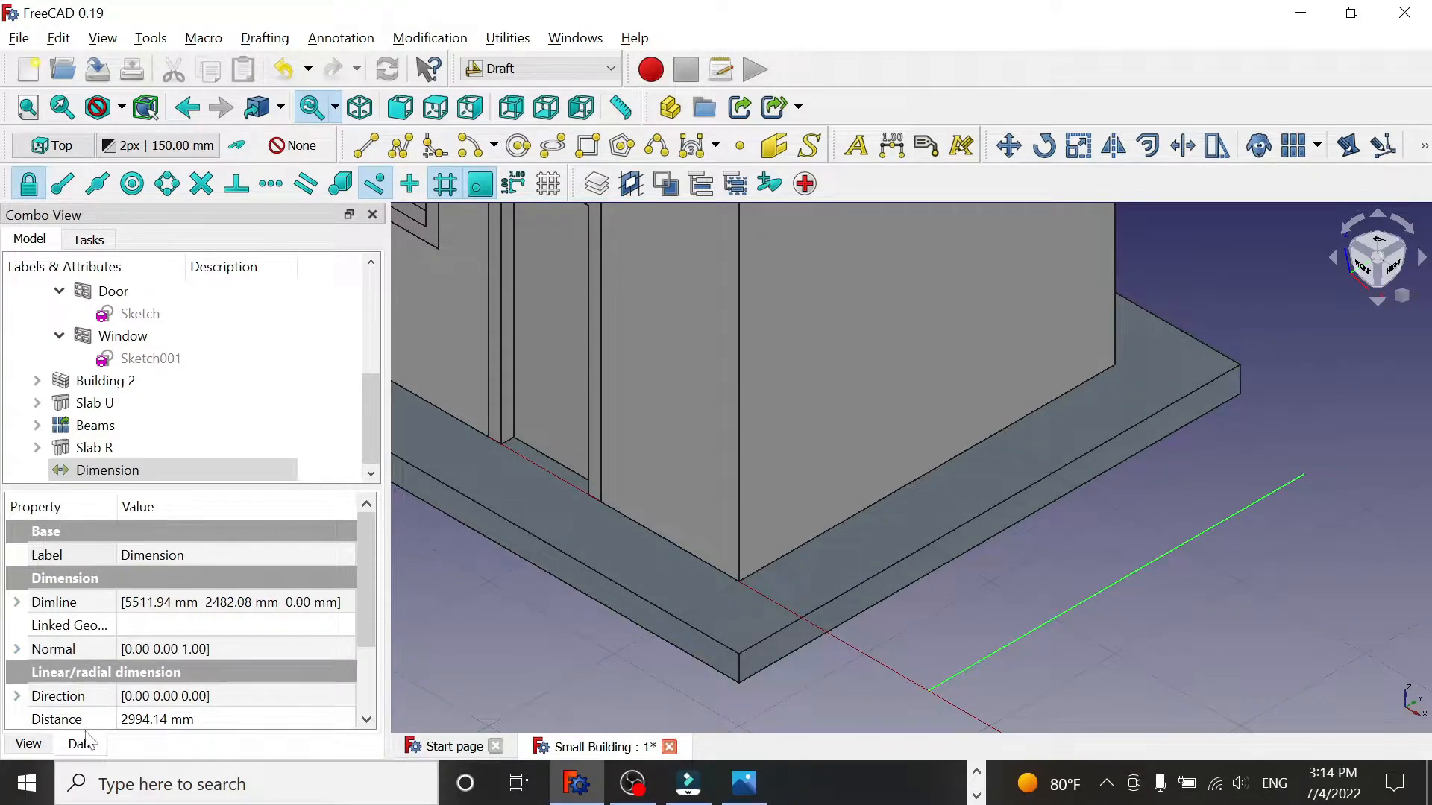
pyautogui.click(39, 745)
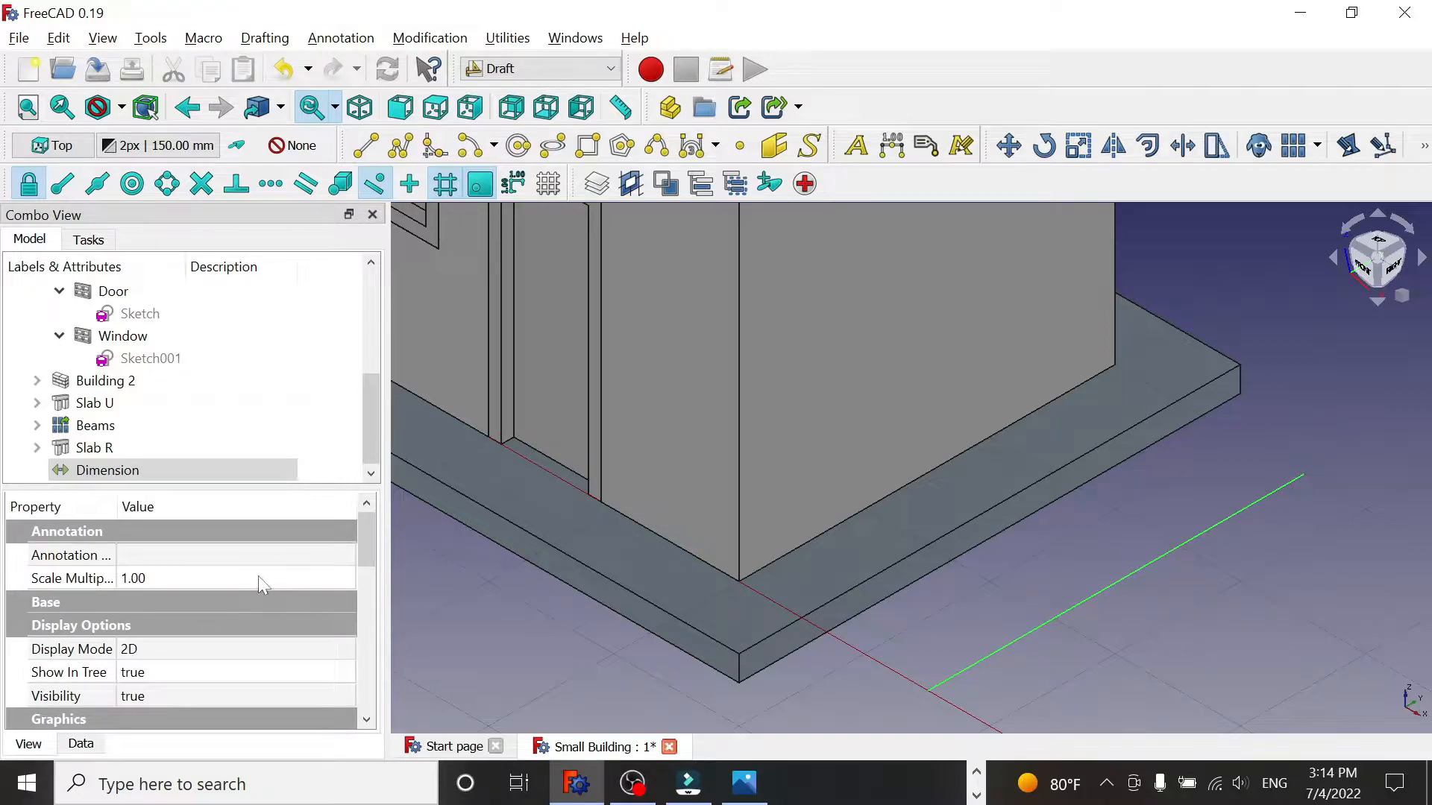
pyautogui.moveTo(364, 534); pyautogui.dragTo(367, 582)
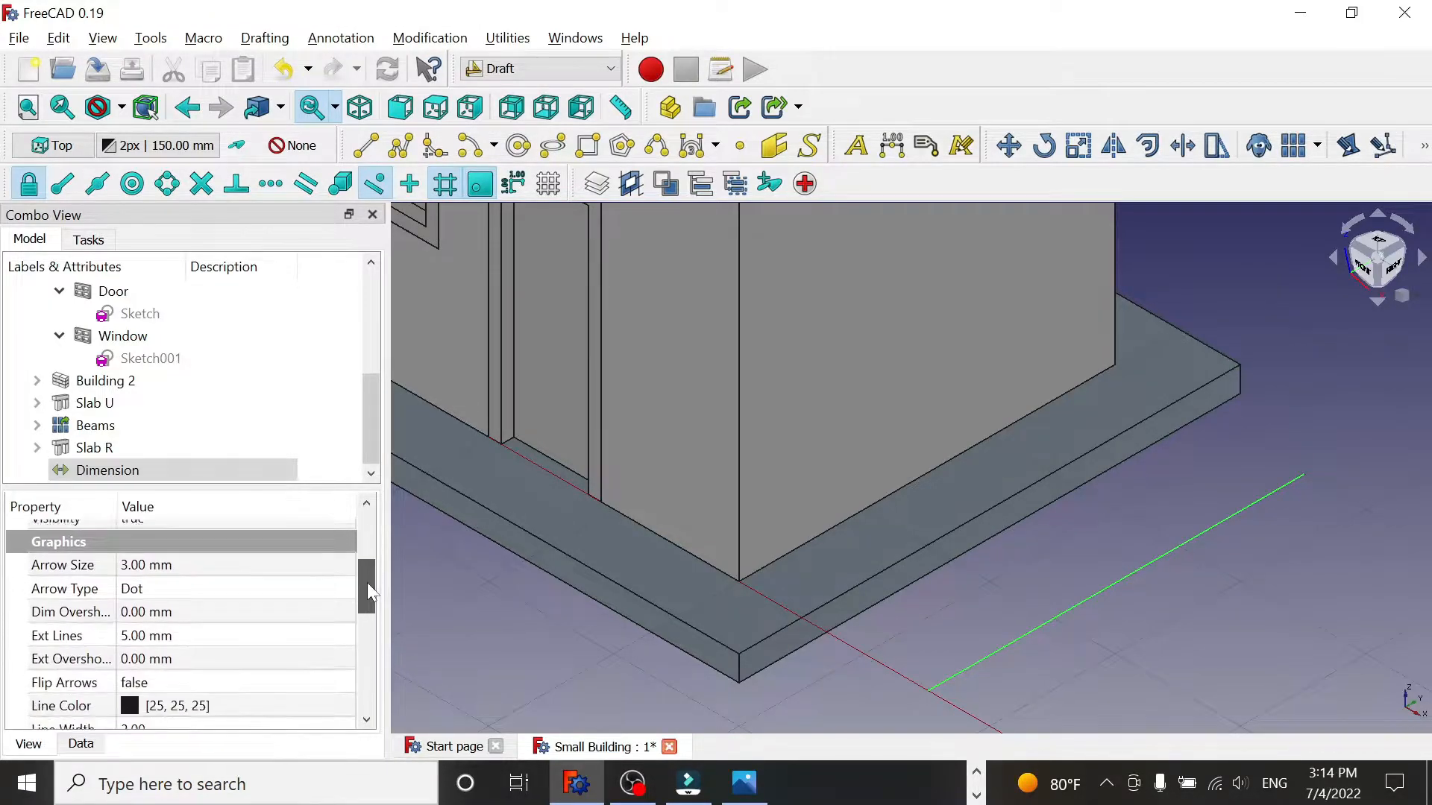
pyautogui.click(146, 561)
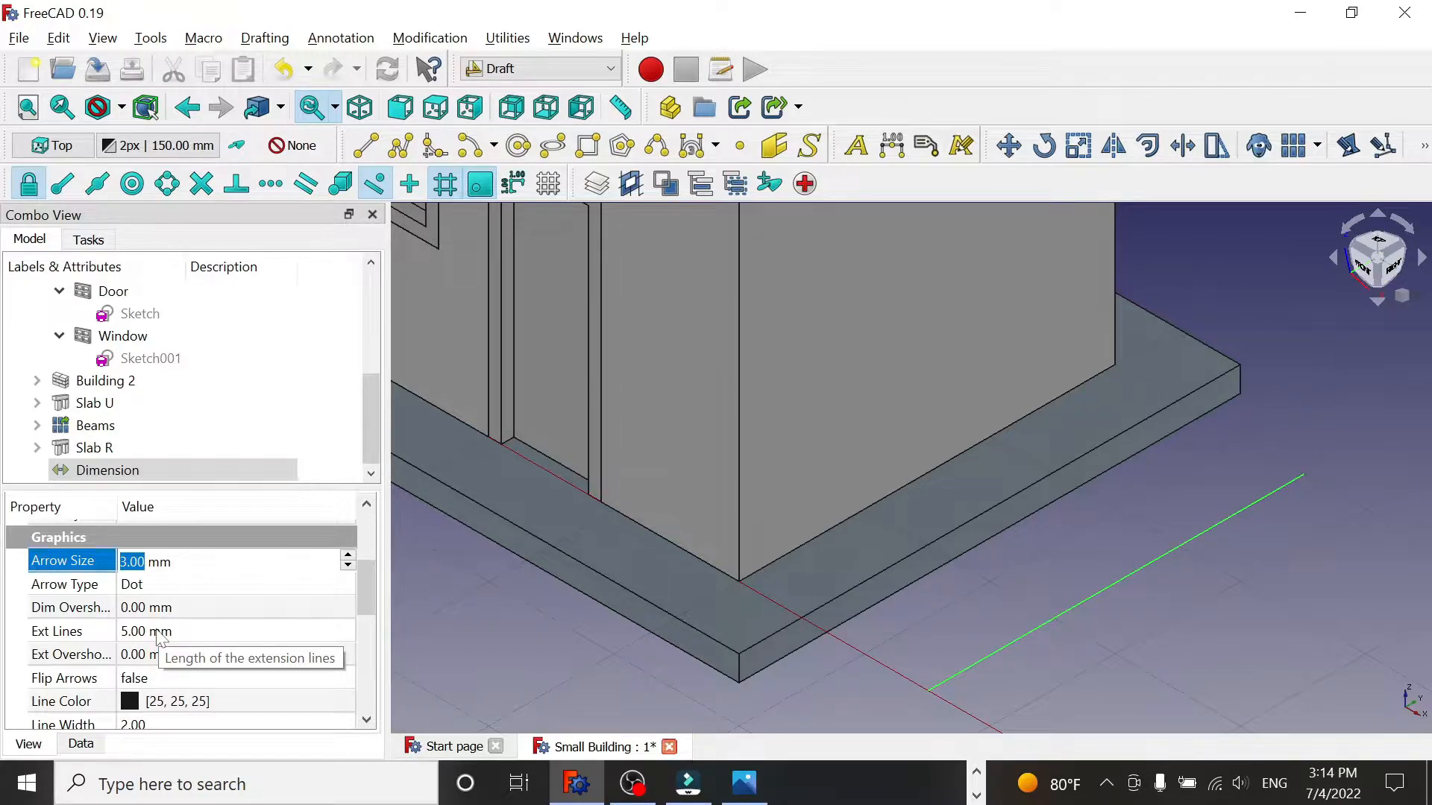
pyautogui.write('25')
pyautogui.press('Return')
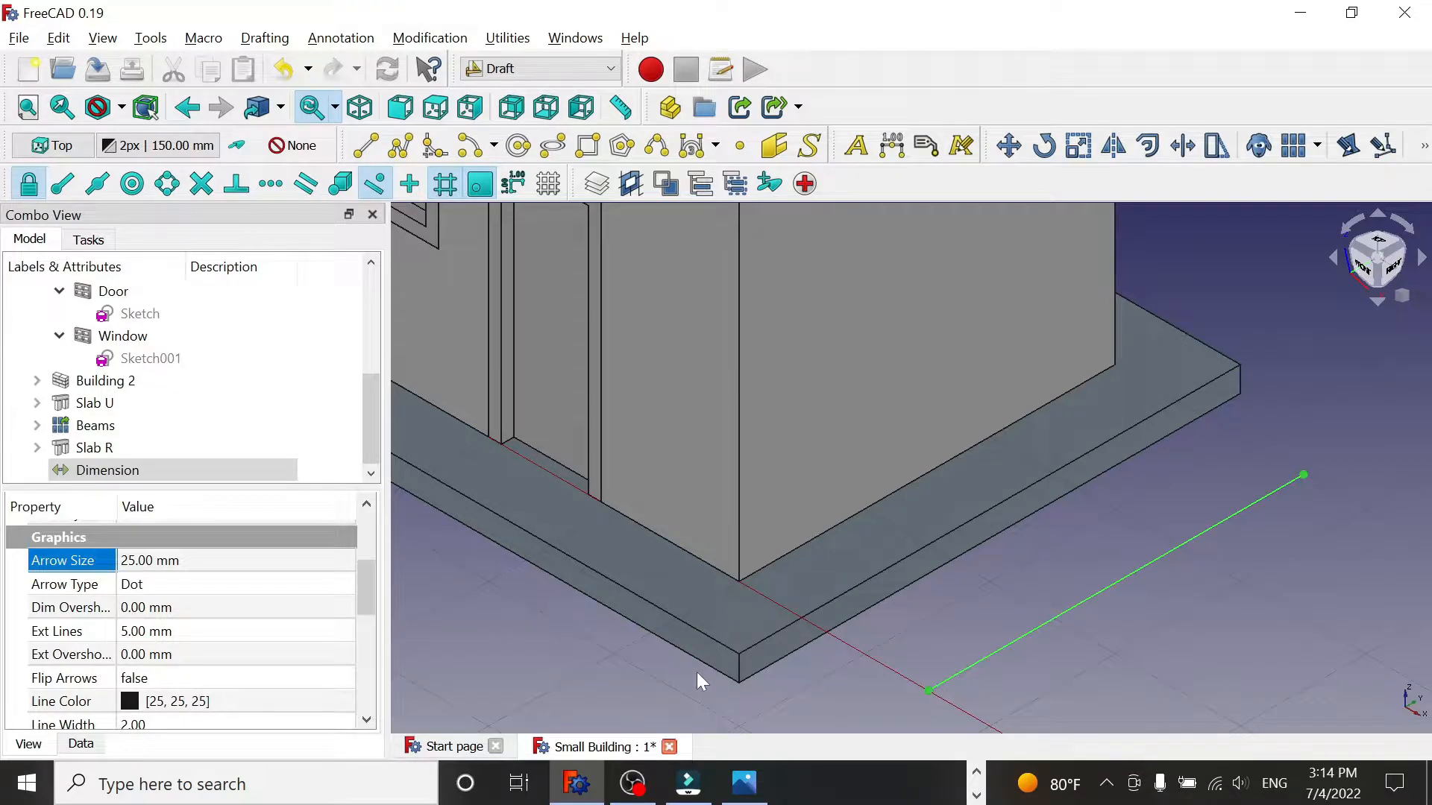
pyautogui.click(165, 589)
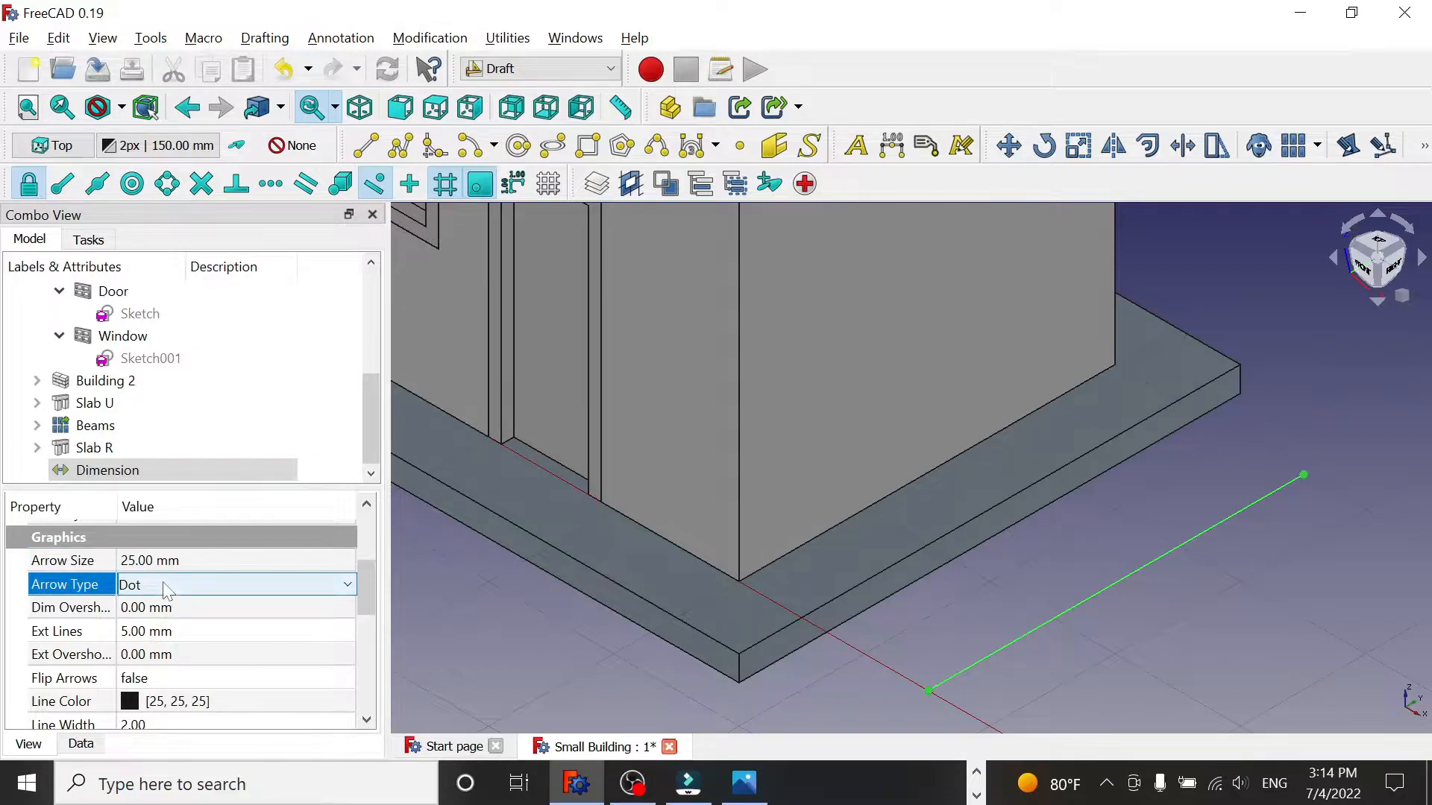
pyautogui.click(347, 585)
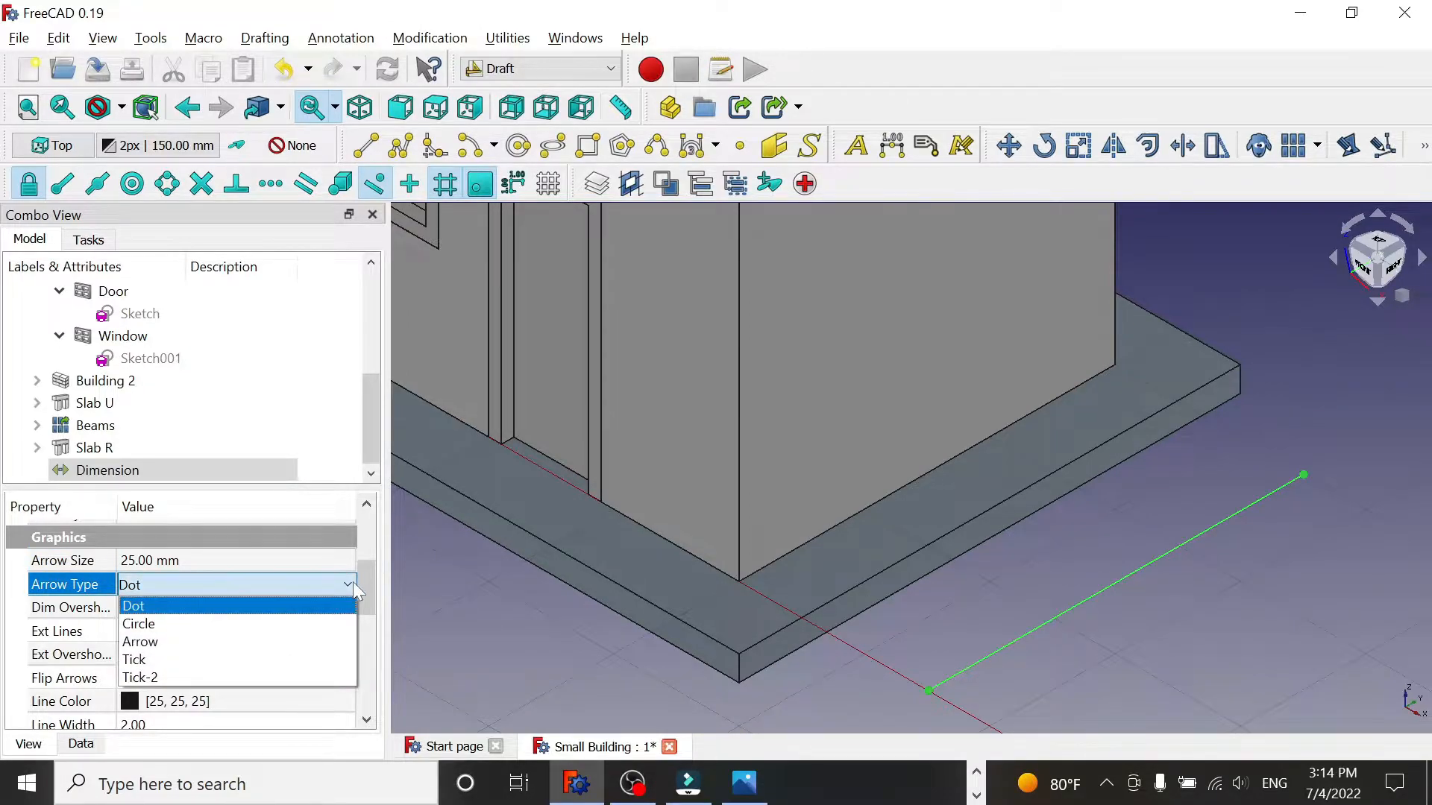
pyautogui.click(274, 608)
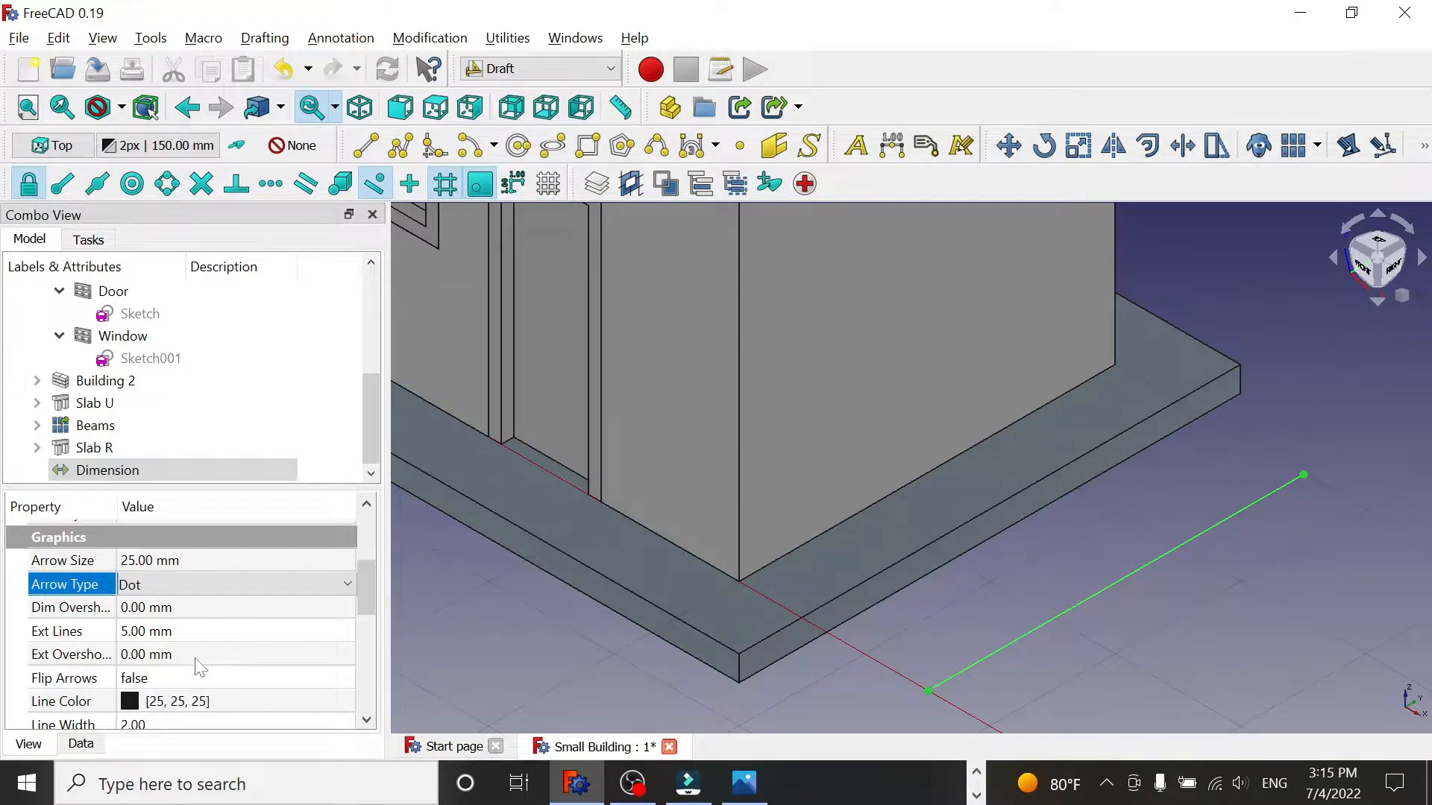
# - Set the wall dimension's font size to 250 mm and check its unit settings
pyautogui.moveTo(368, 580); pyautogui.dragTo(376, 663)
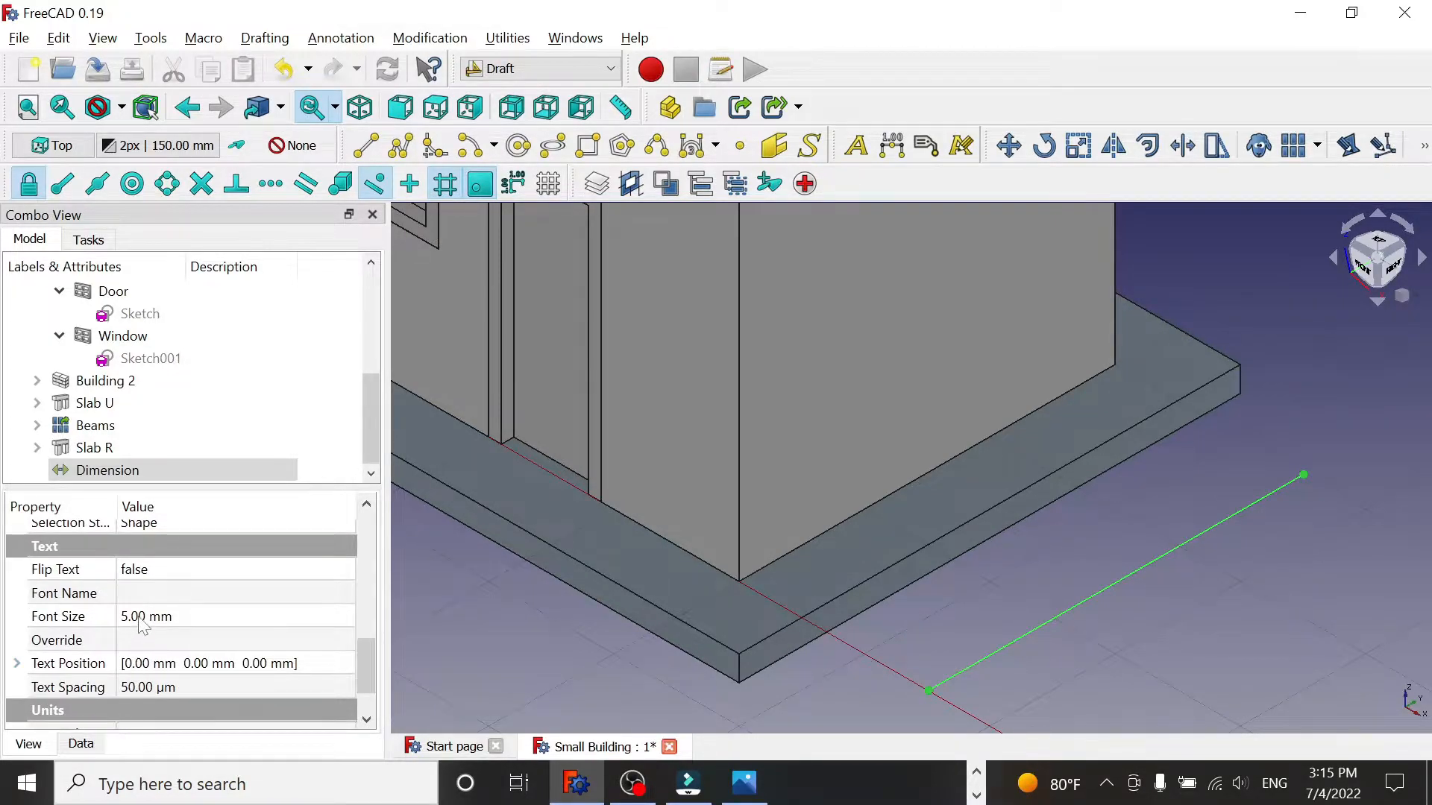
pyautogui.click(231, 616)
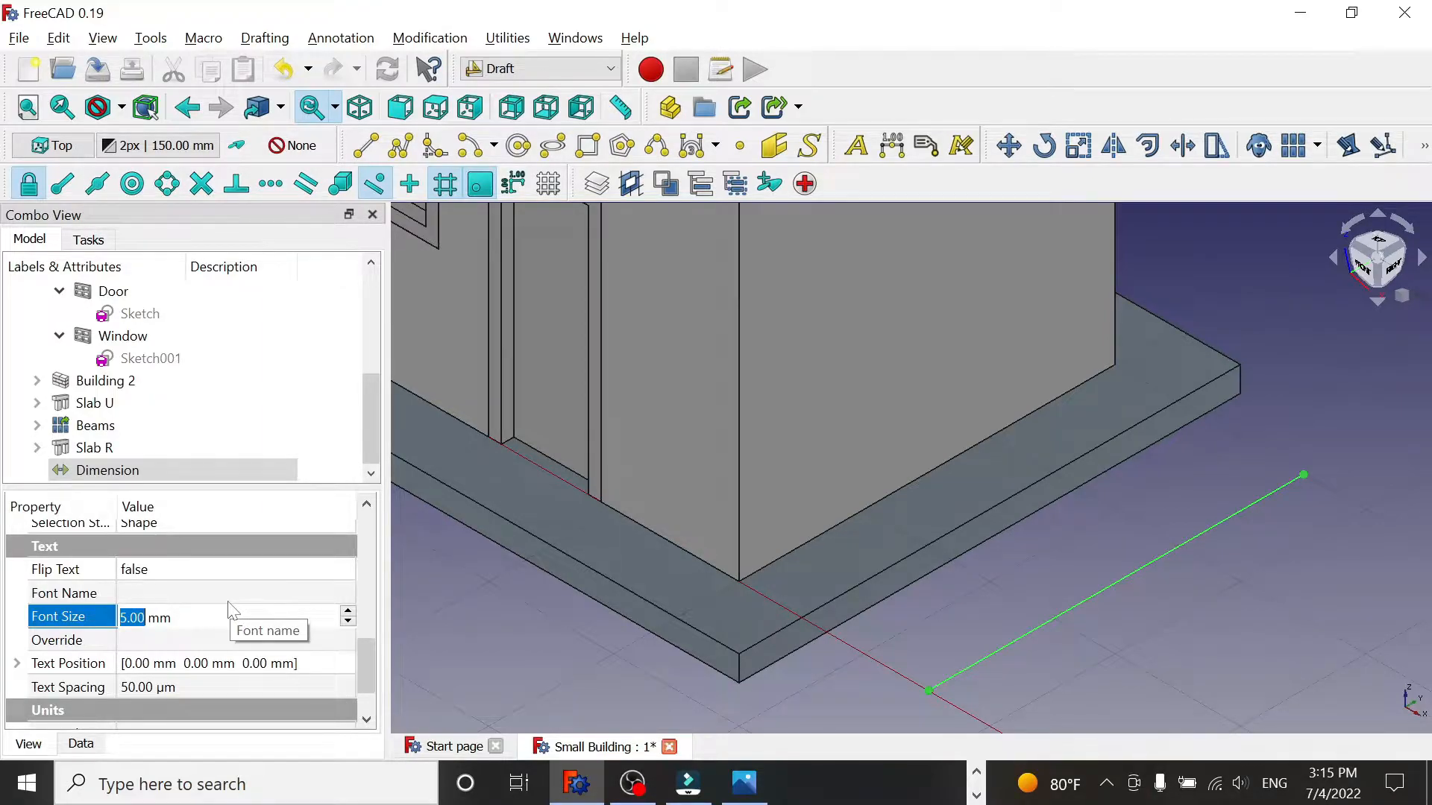
pyautogui.write('250')
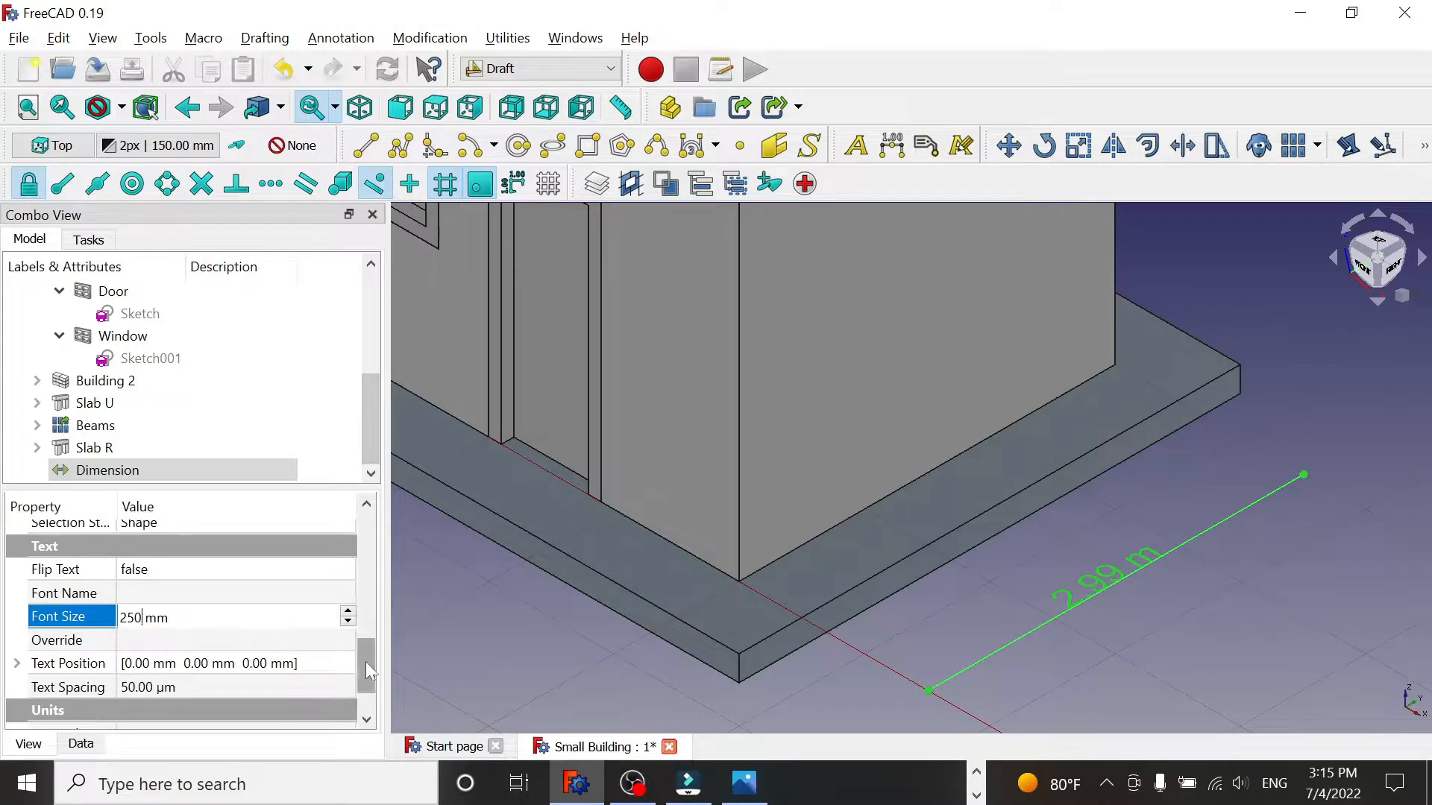
pyautogui.moveTo(365, 661); pyautogui.dragTo(365, 683)
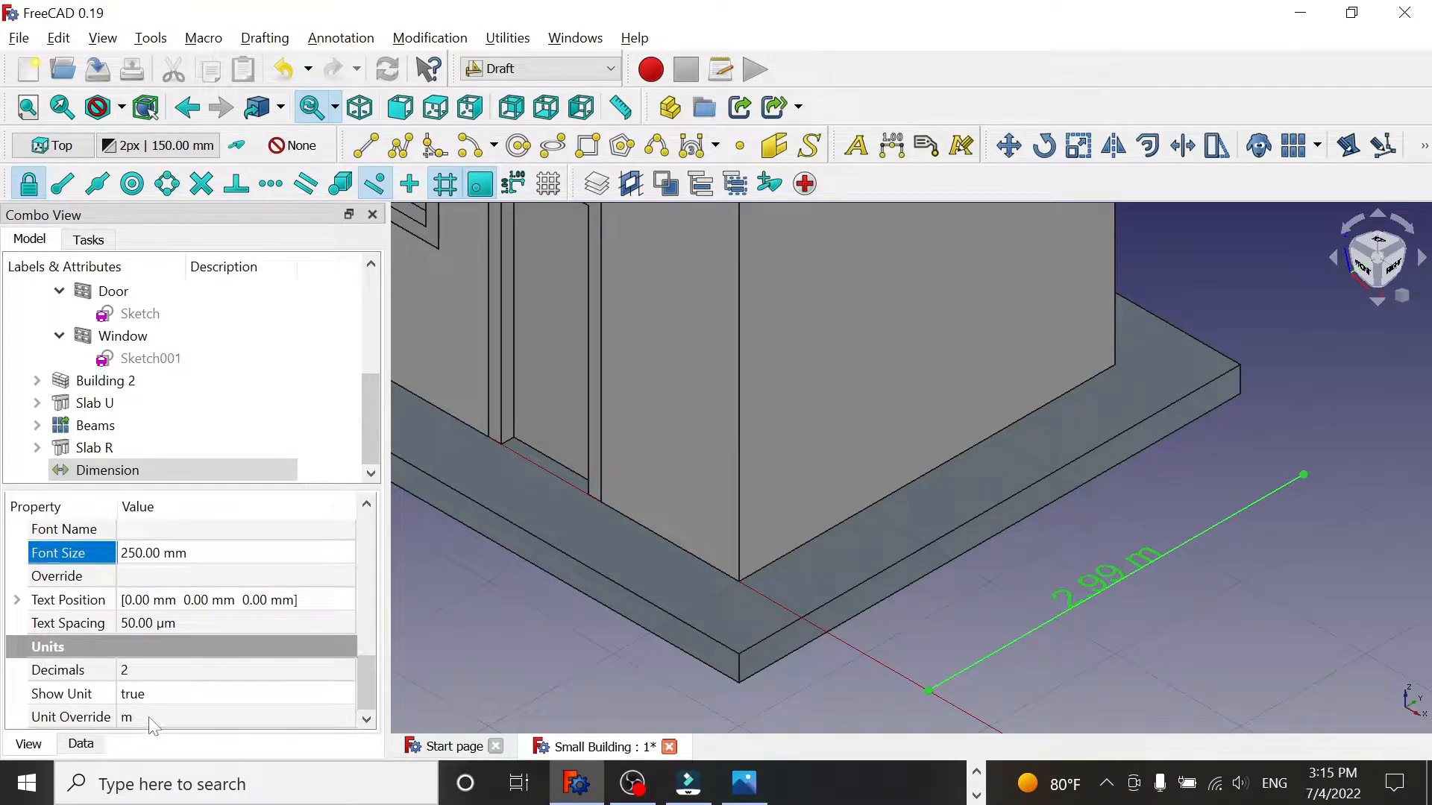
pyautogui.moveTo(370, 681)
pyautogui.mouseDown()
pyautogui.moveTo(377, 642)
pyautogui.moveTo(373, 666)
pyautogui.mouseUp()
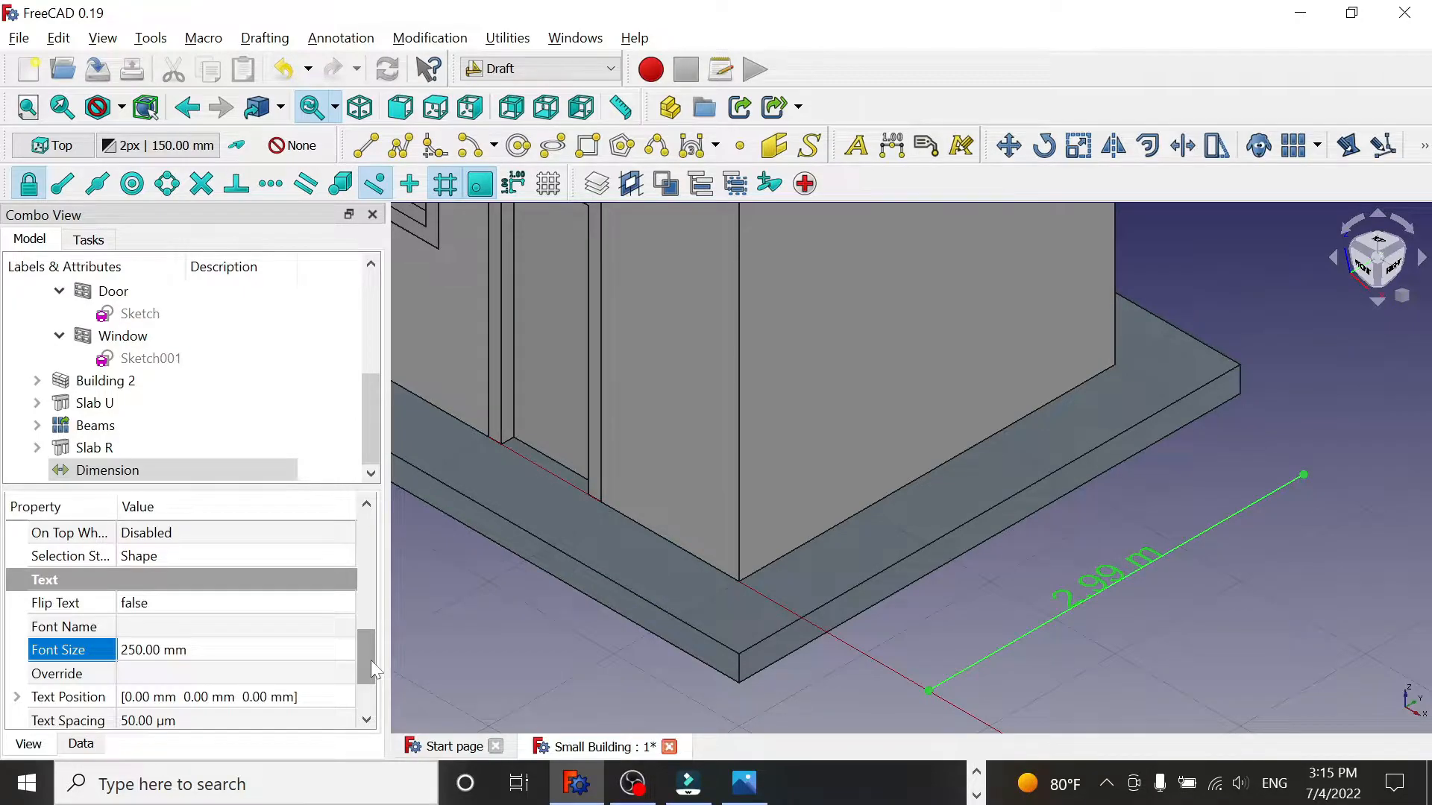
# - Set the default font size to 250 mm in the Draft preferences for texts and dimensions
pyautogui.click(58, 39)
pyautogui.click(107, 473)
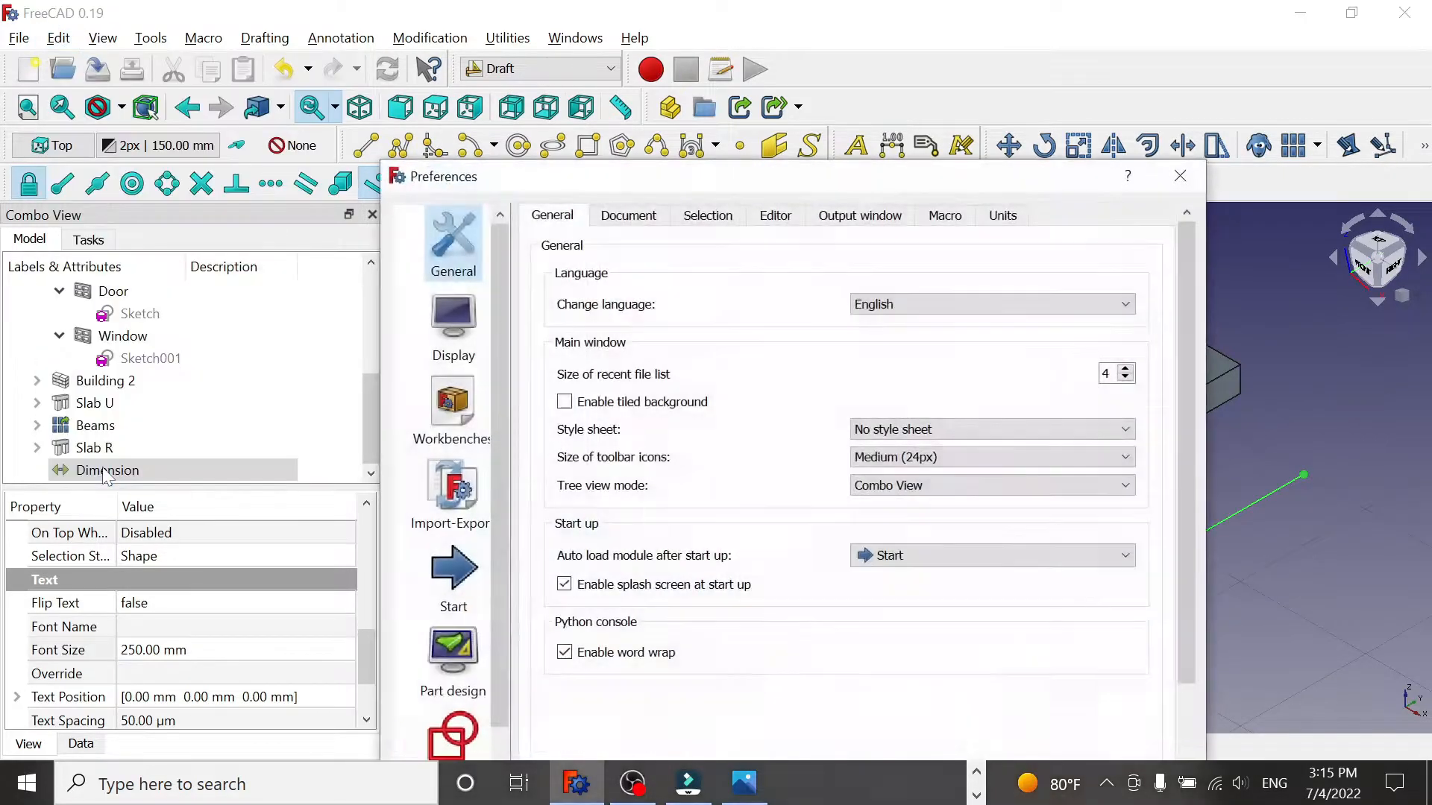
pyautogui.moveTo(718, 189); pyautogui.dragTo(644, 88)
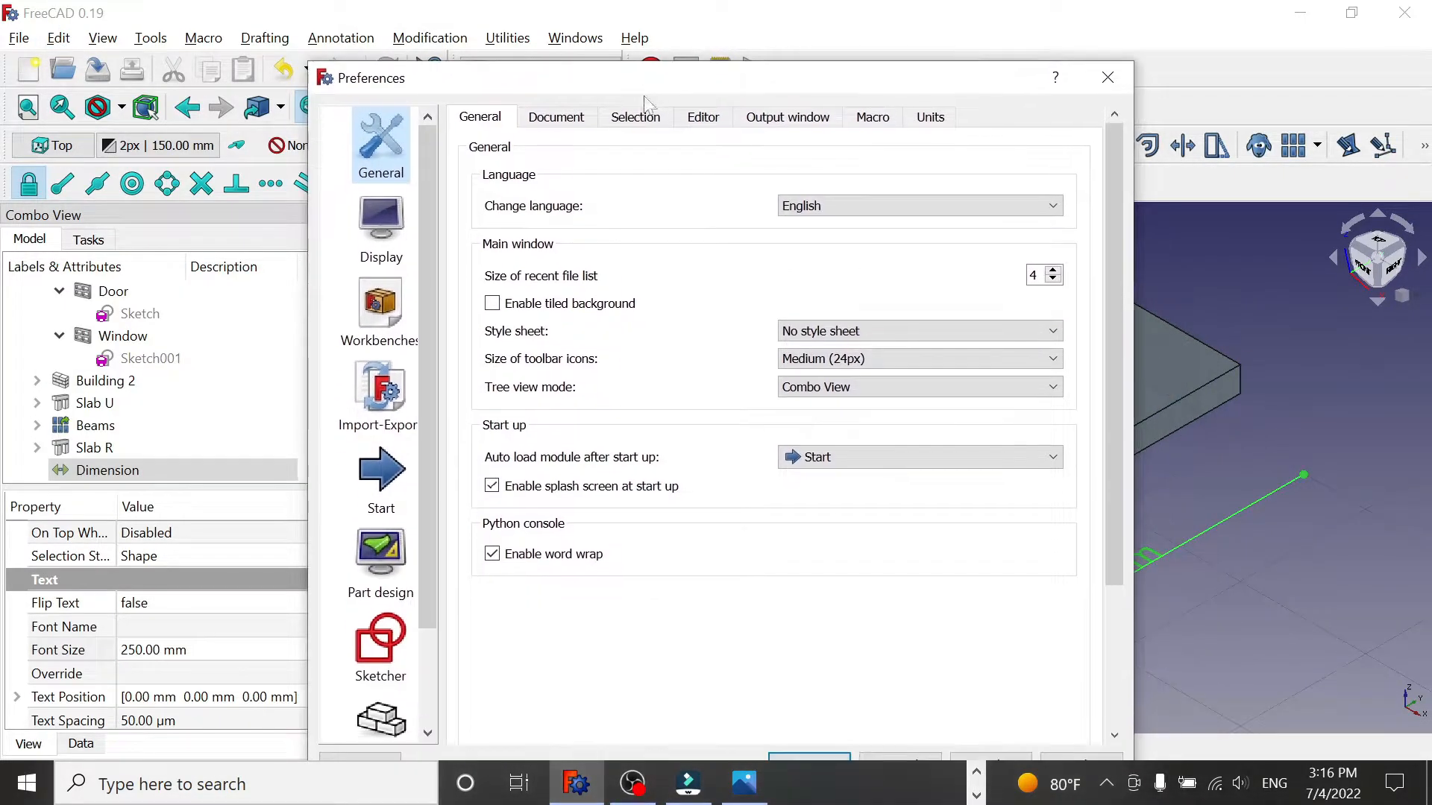
pyautogui.scroll(-2, 423, 580)
pyautogui.click(399, 709)
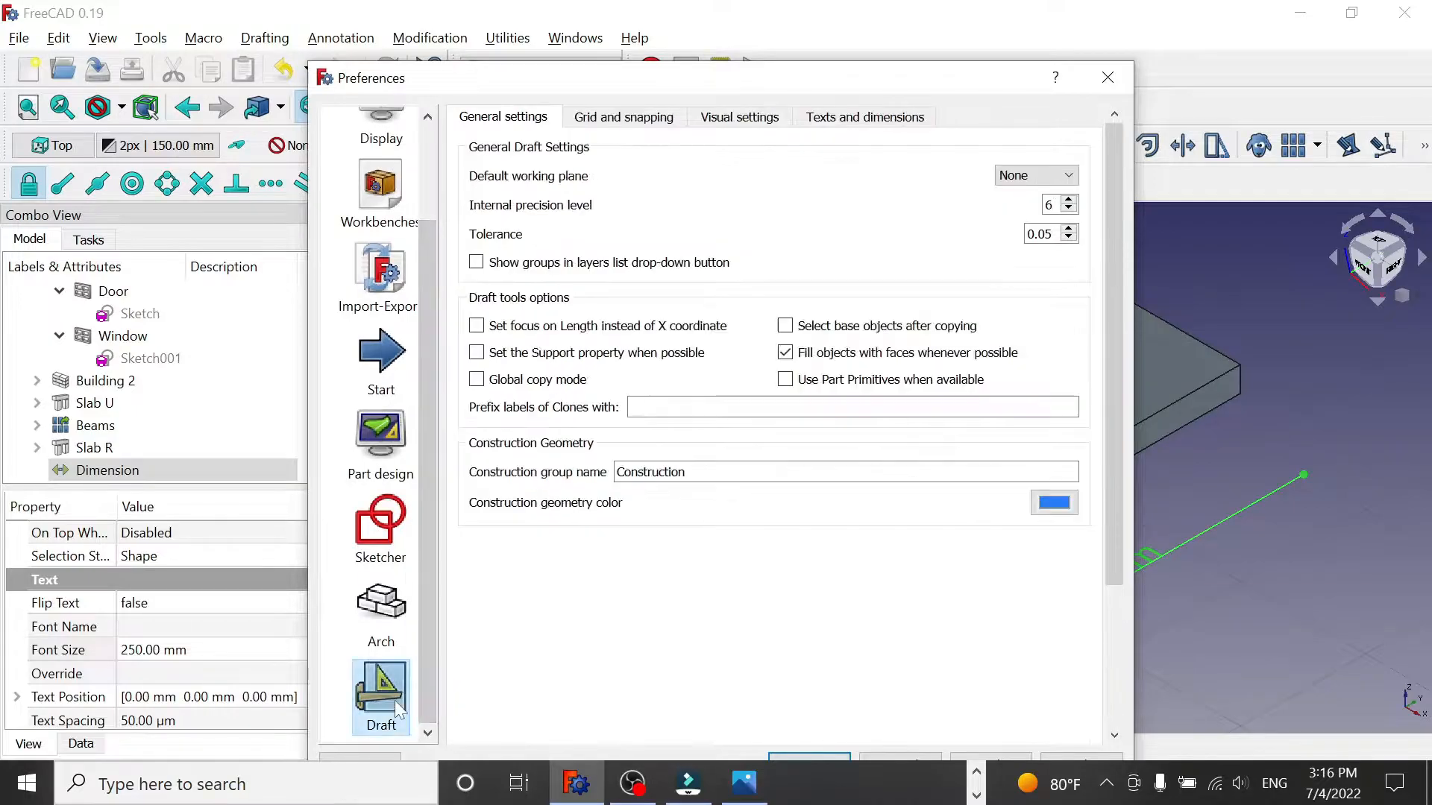
pyautogui.click(847, 119)
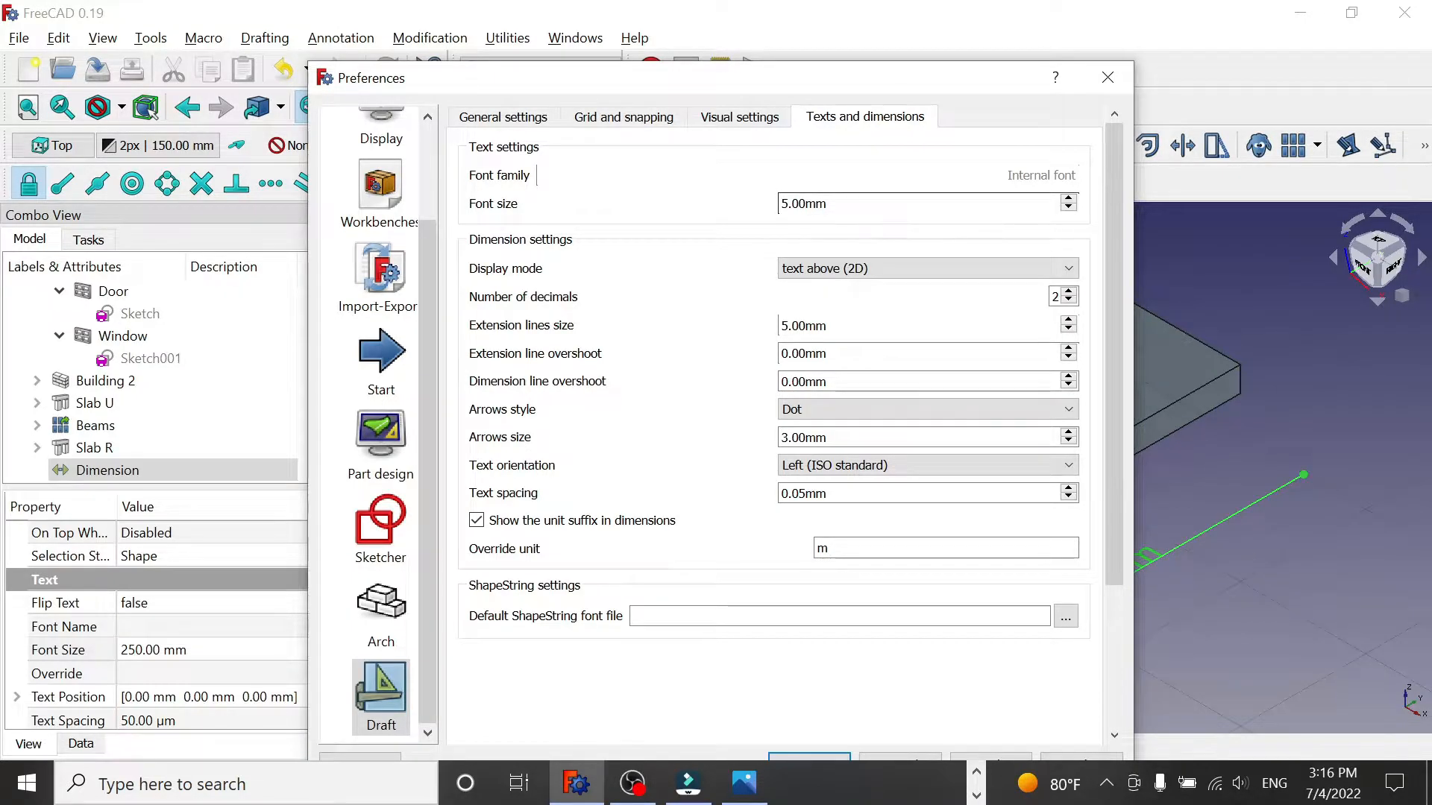
pyautogui.moveTo(829, 206); pyautogui.dragTo(779, 205)
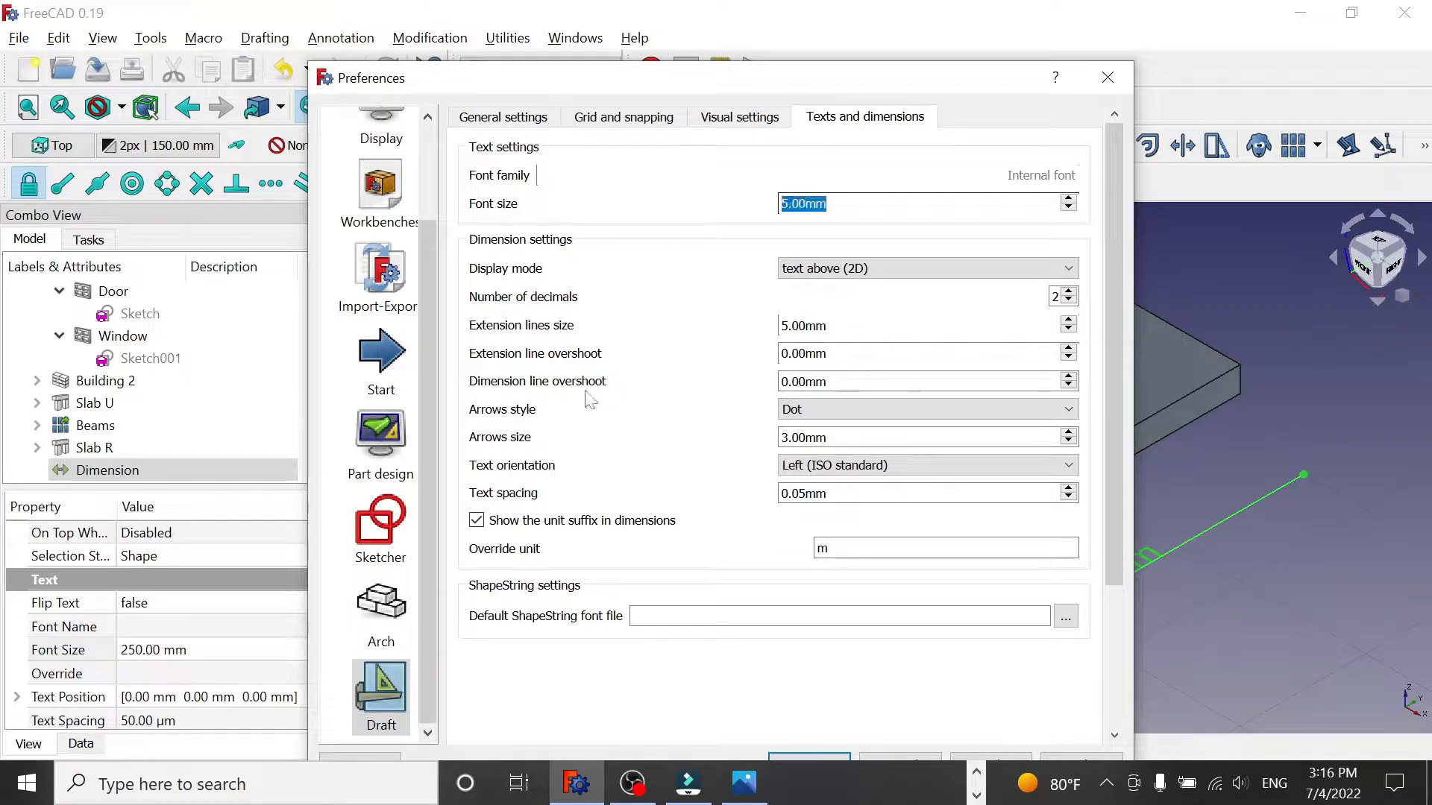
pyautogui.write('250mm')
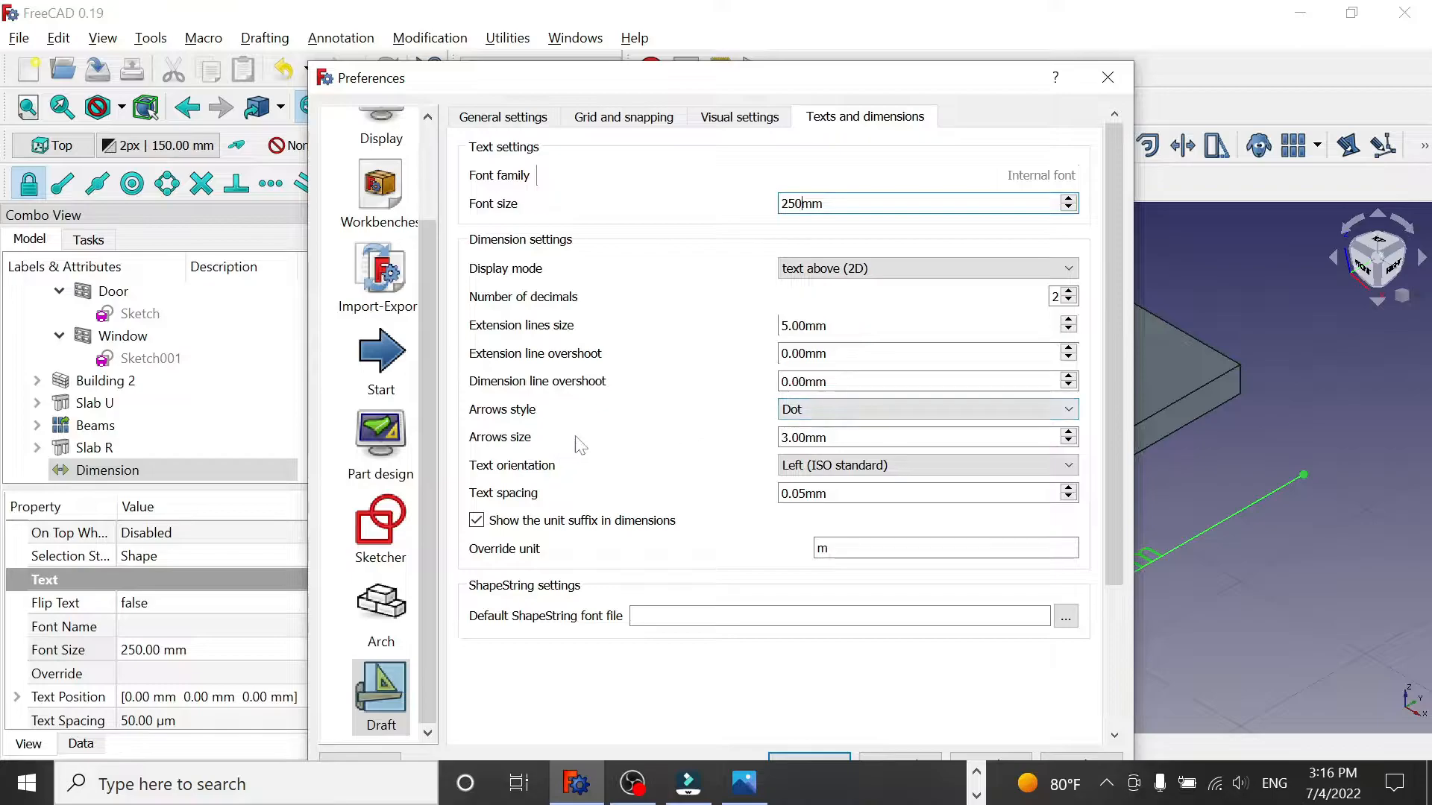
# - Set the default dimension arrow size to 25 mm and accept the preferences
pyautogui.click(806, 438)
pyautogui.moveTo(834, 438); pyautogui.dragTo(691, 565)
pyautogui.moveTo(831, 438); pyautogui.dragTo(765, 442)
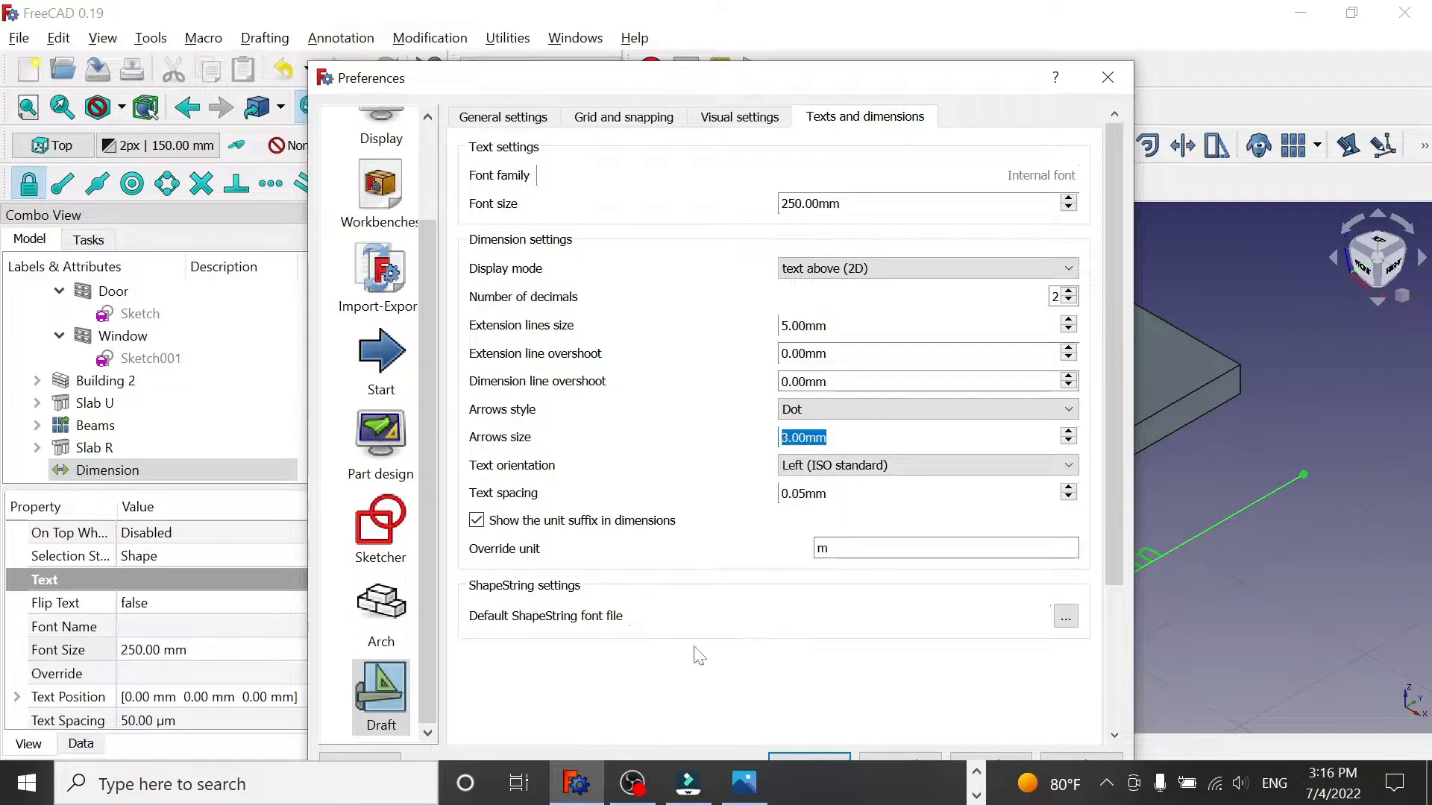
pyautogui.write('25mm')
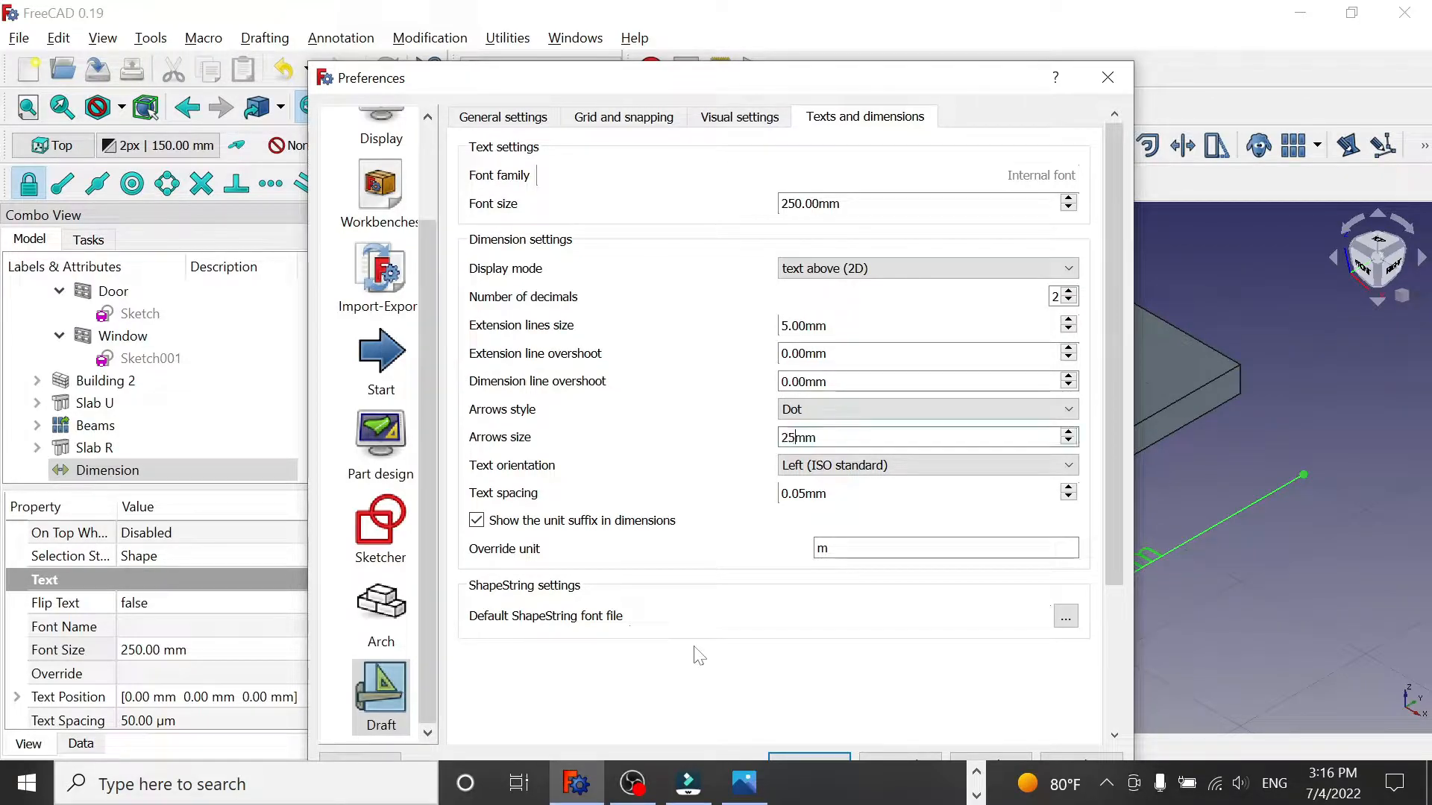
pyautogui.moveTo(660, 75); pyautogui.dragTo(607, 14)
pyautogui.click(734, 705)
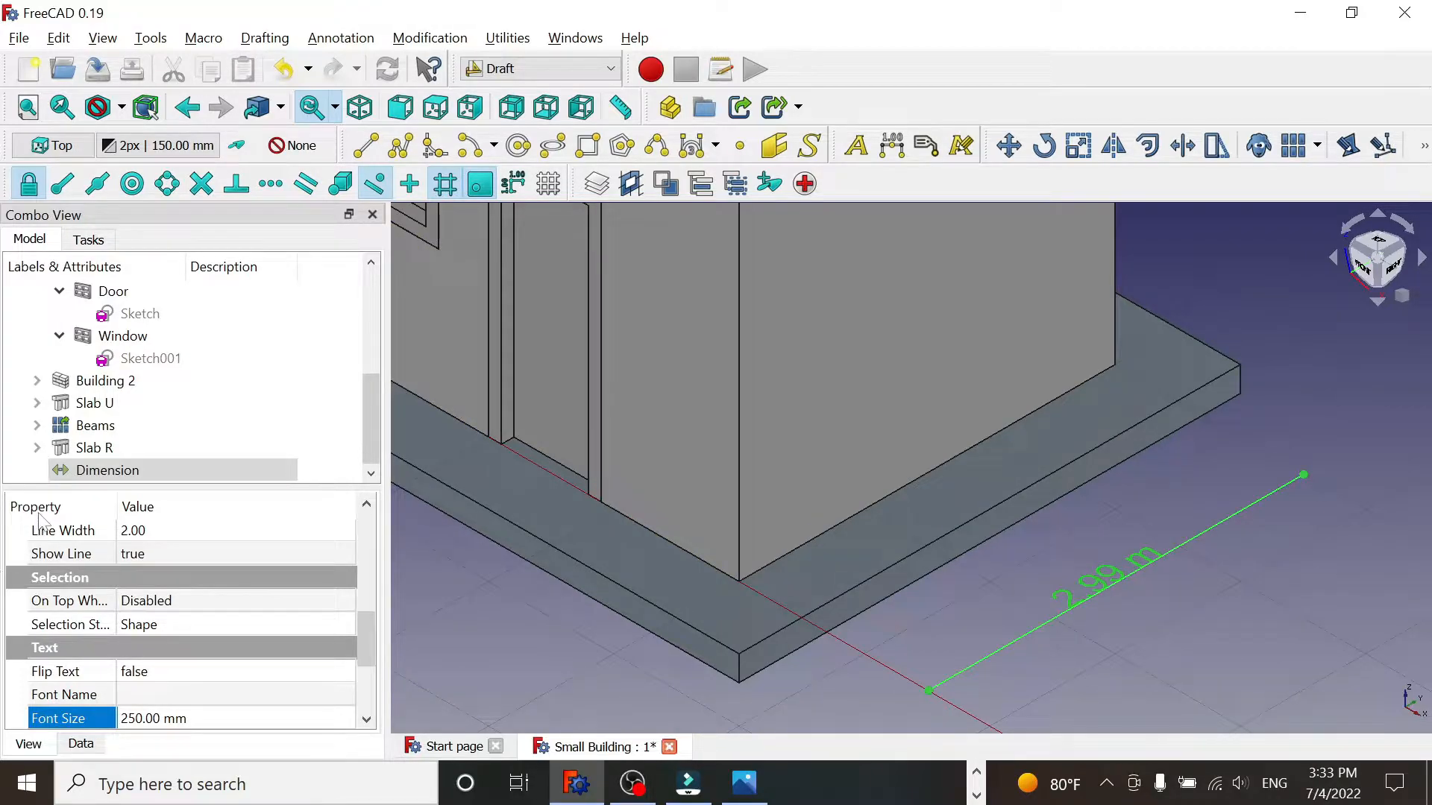
# - Expand the wall dimension's start and end coordinates and set the start point's z value to 0 mm
pyautogui.click(82, 745)
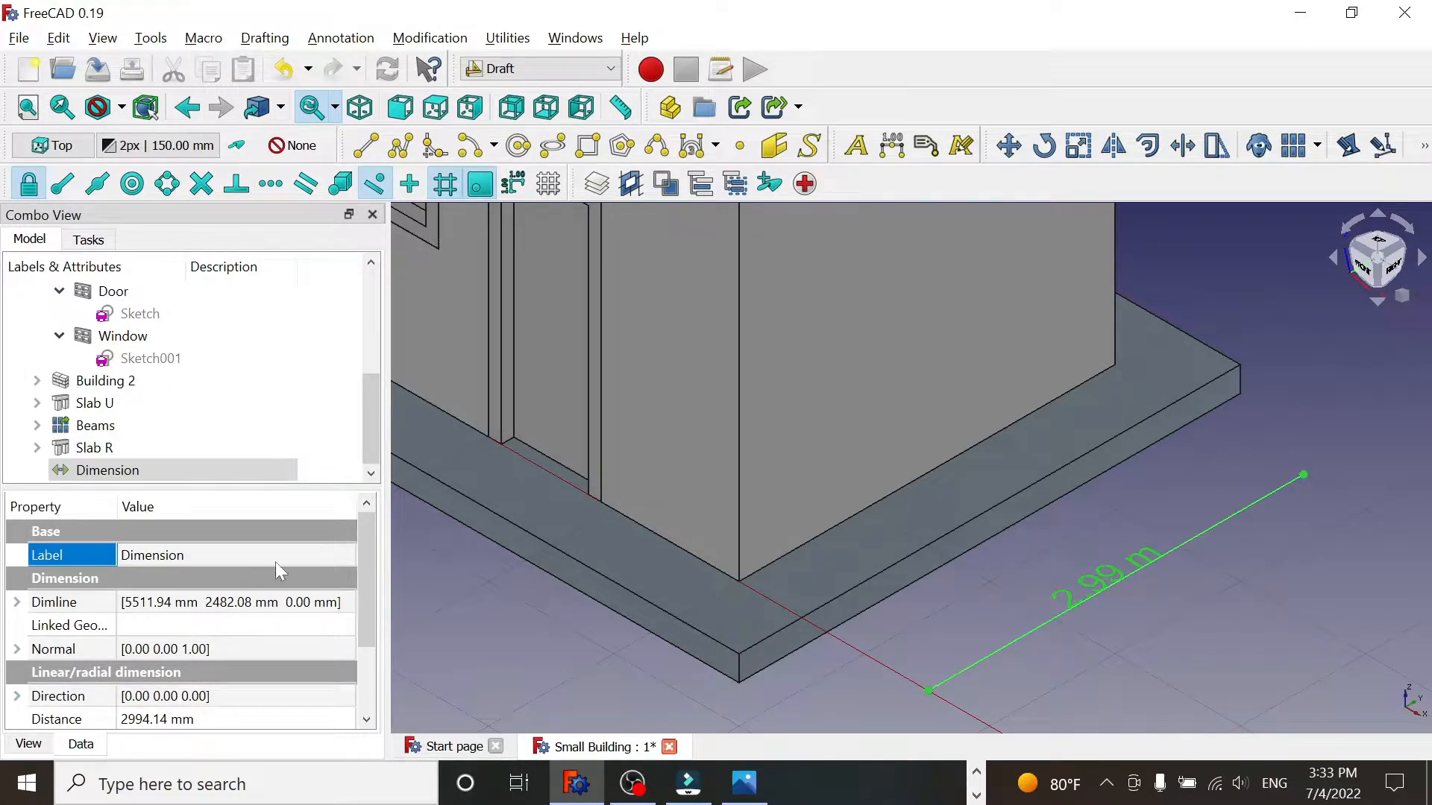
pyautogui.moveTo(368, 548); pyautogui.dragTo(367, 605)
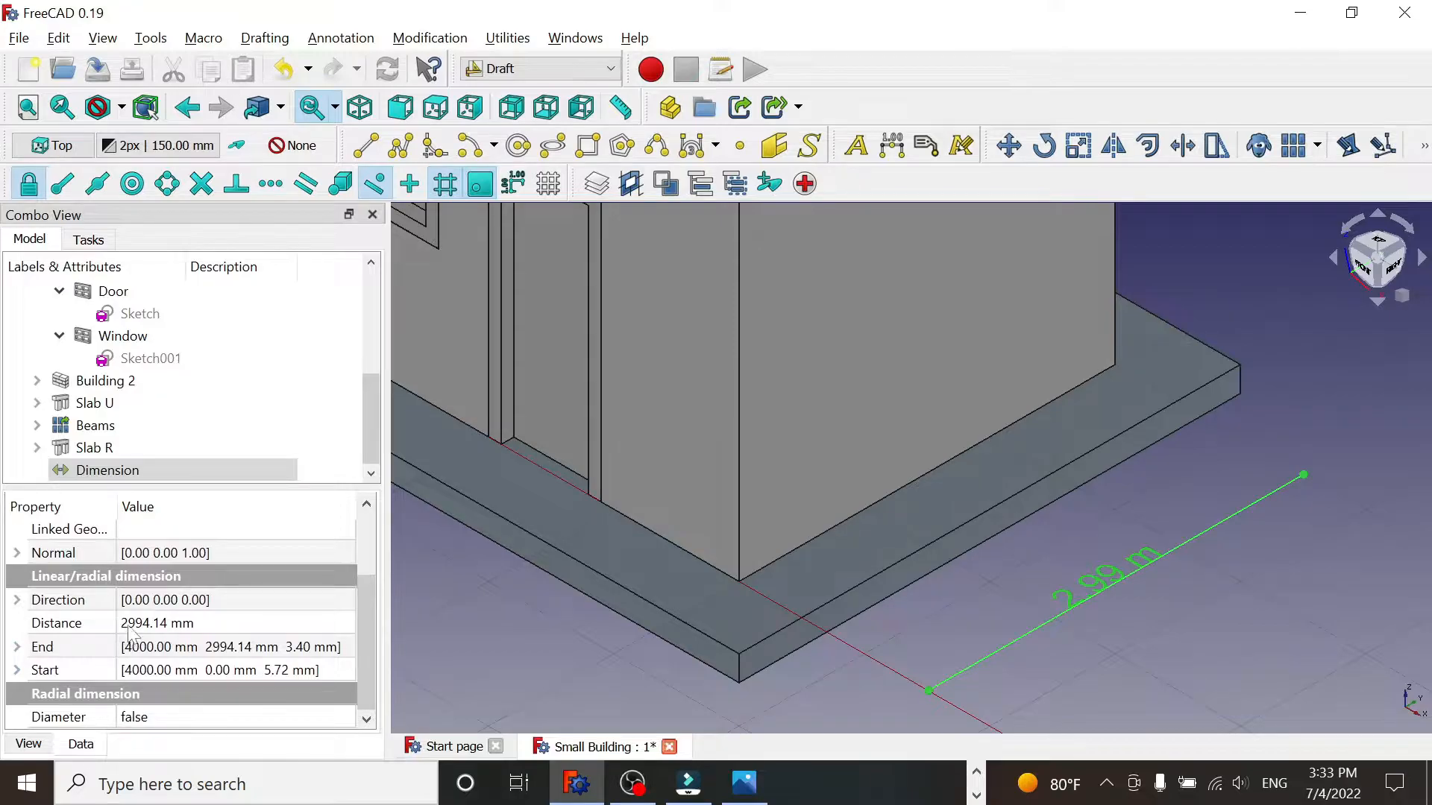
pyautogui.click(17, 646)
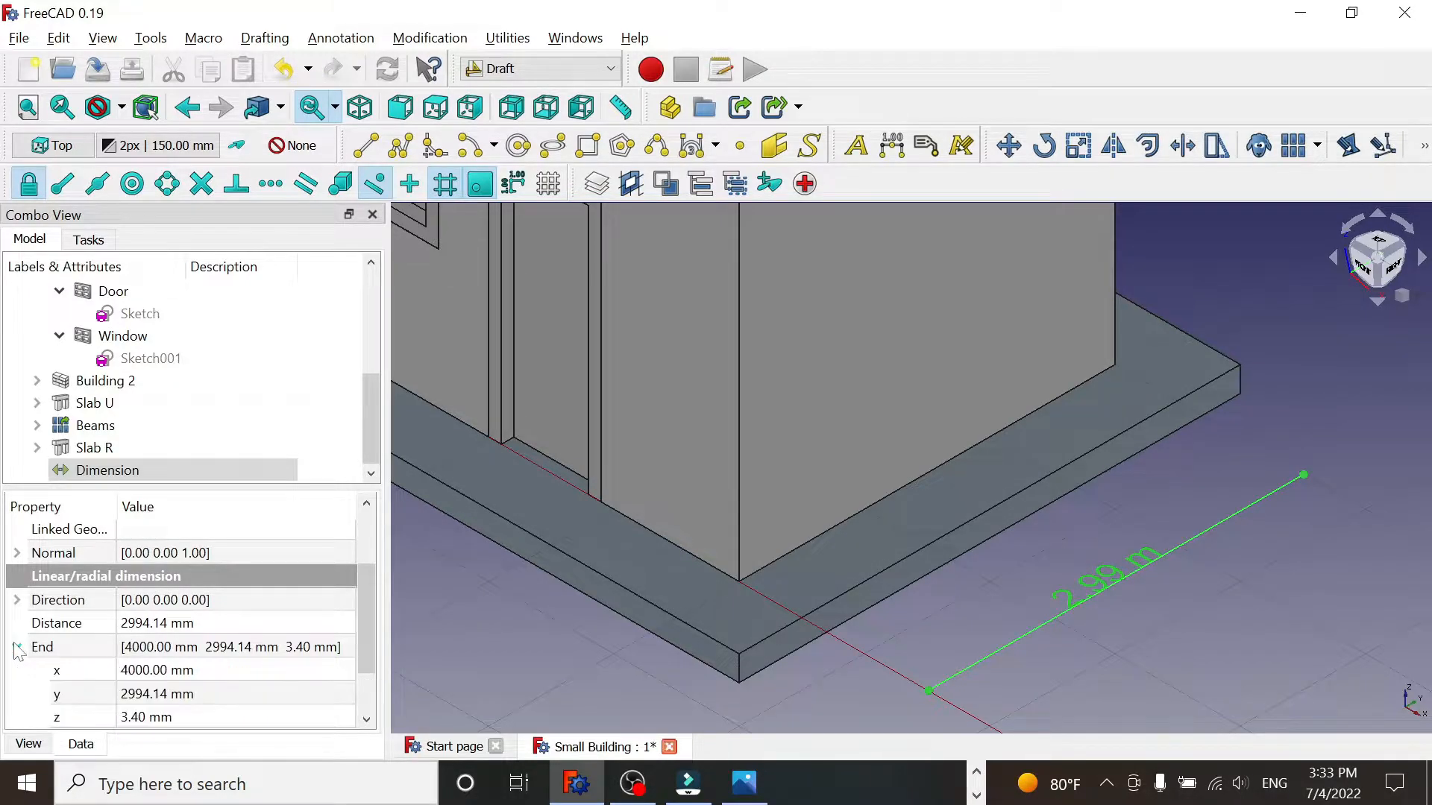
pyautogui.scroll(-2, 364, 641)
pyautogui.moveTo(242, 485); pyautogui.dragTo(242, 438)
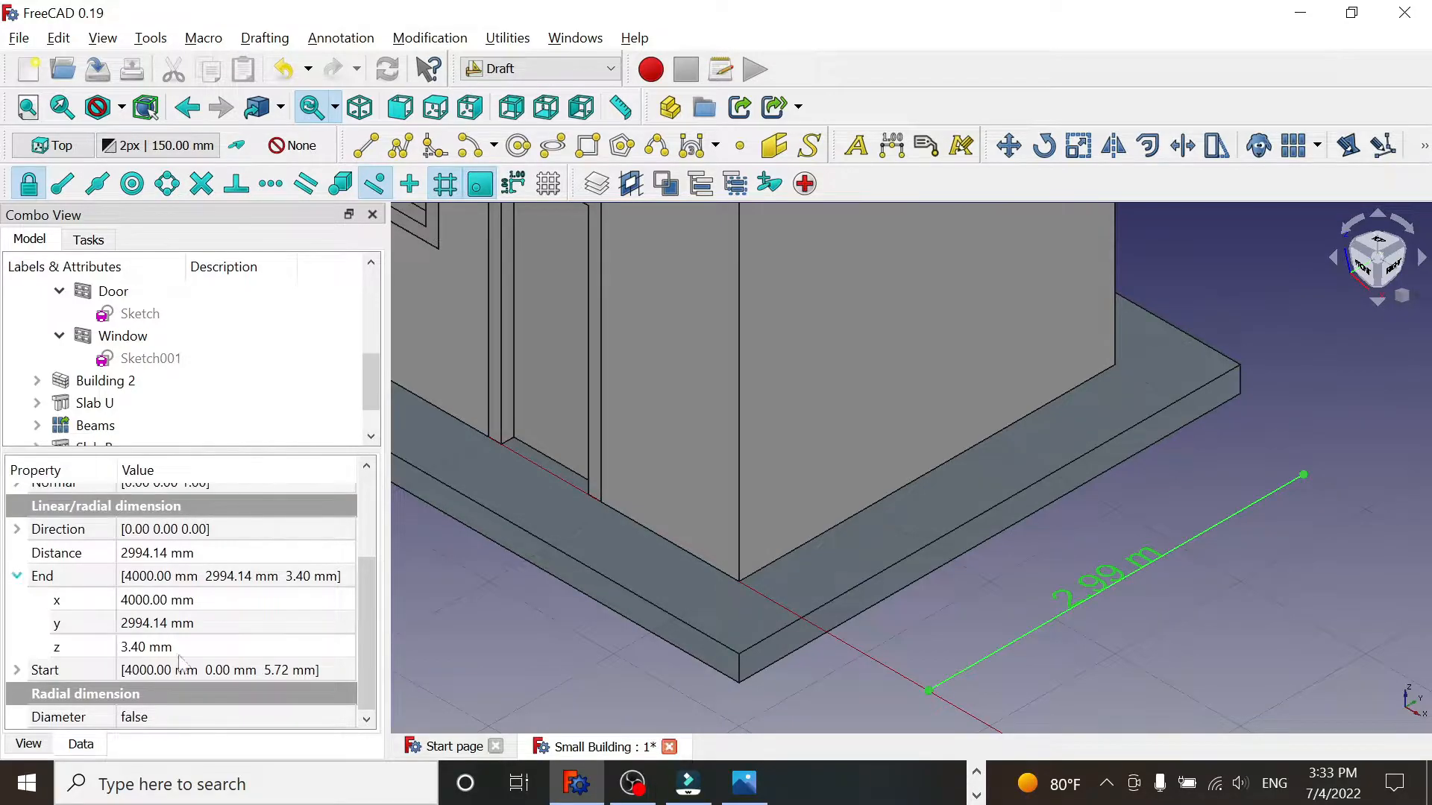
pyautogui.click(17, 670)
pyautogui.scroll(-1, 363, 612)
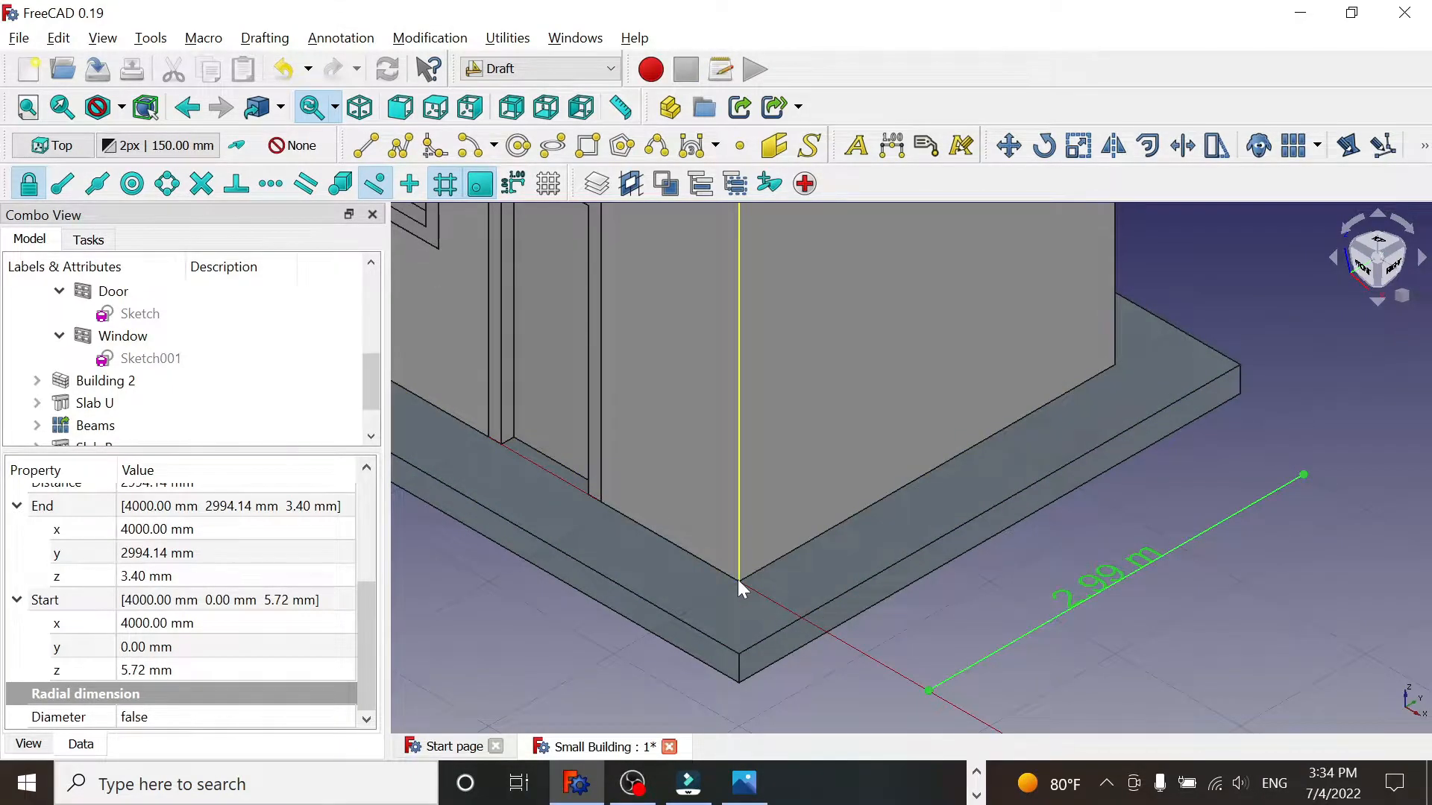
pyautogui.scroll(-4, 736, 579)
pyautogui.moveTo(596, 590); pyautogui.dragTo(672, 634, button='middle')
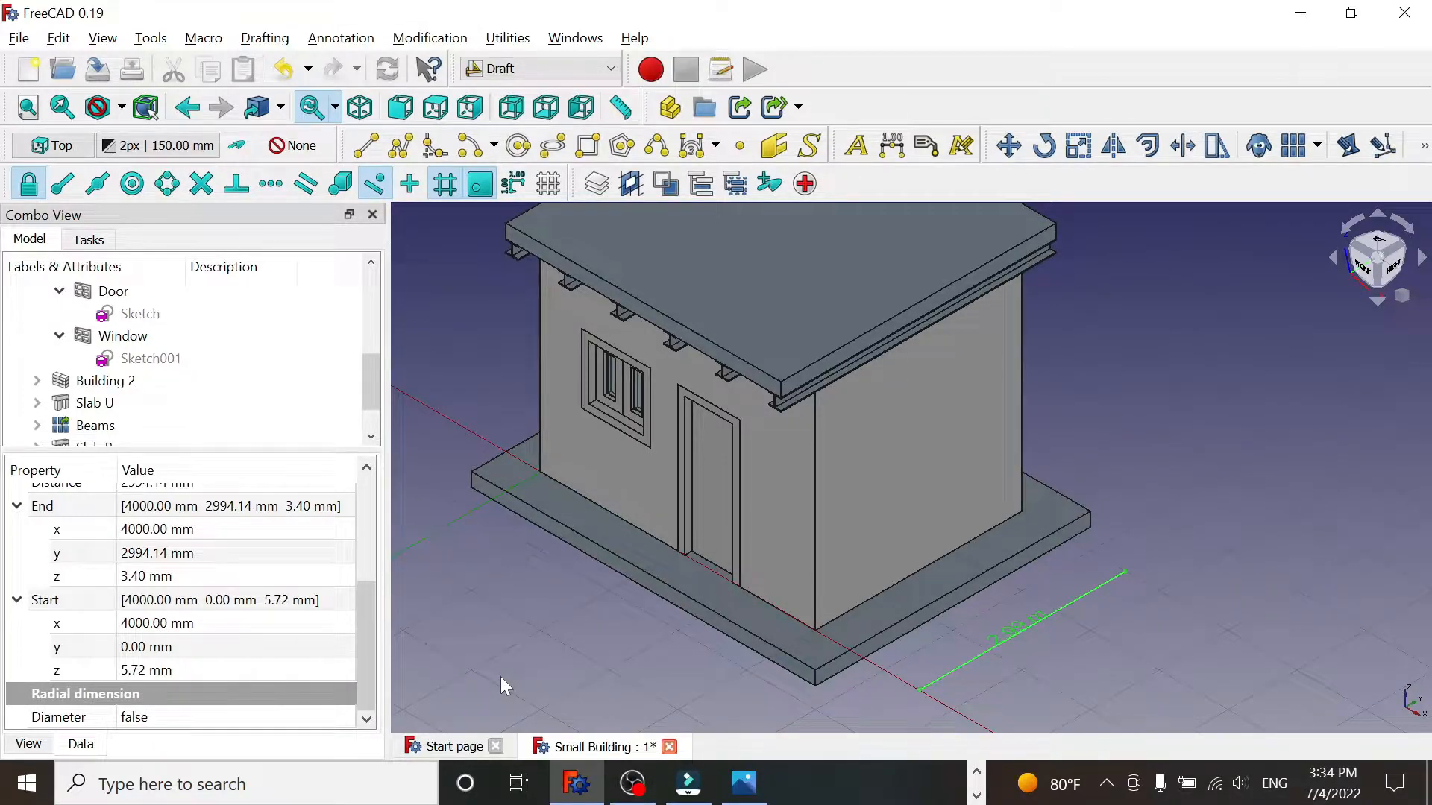
pyautogui.click(141, 675)
pyautogui.write('0')
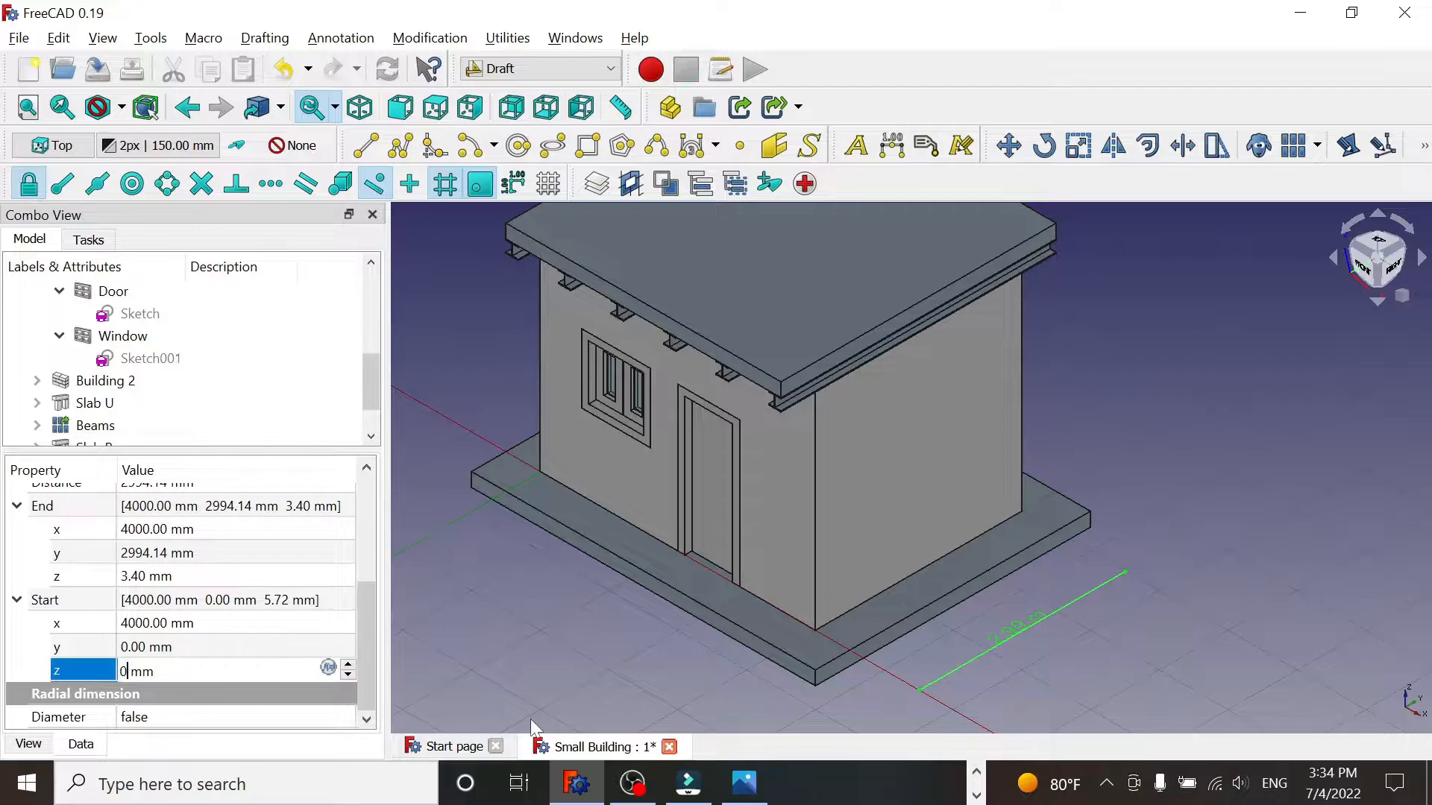
pyautogui.press('Return')
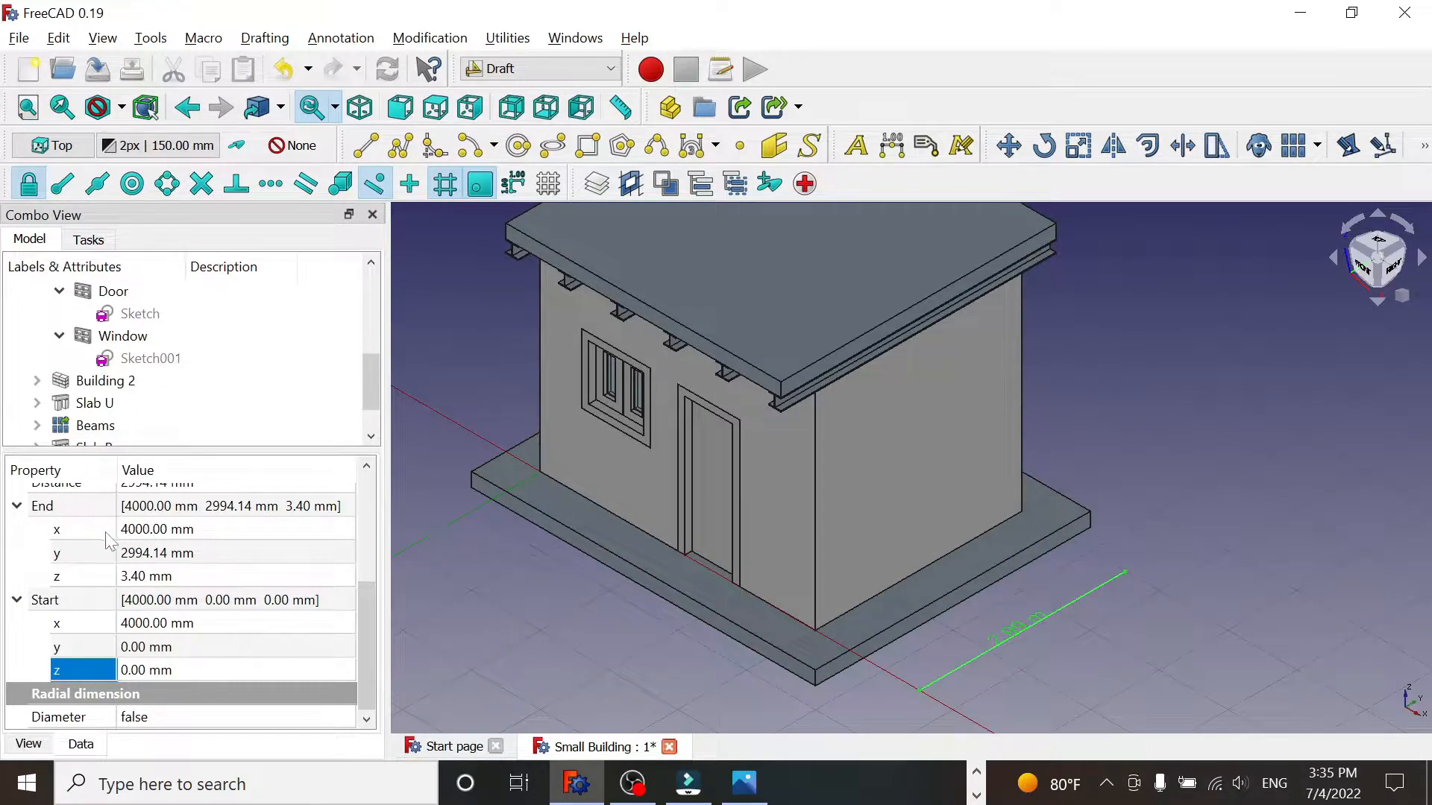
pyautogui.click(144, 558)
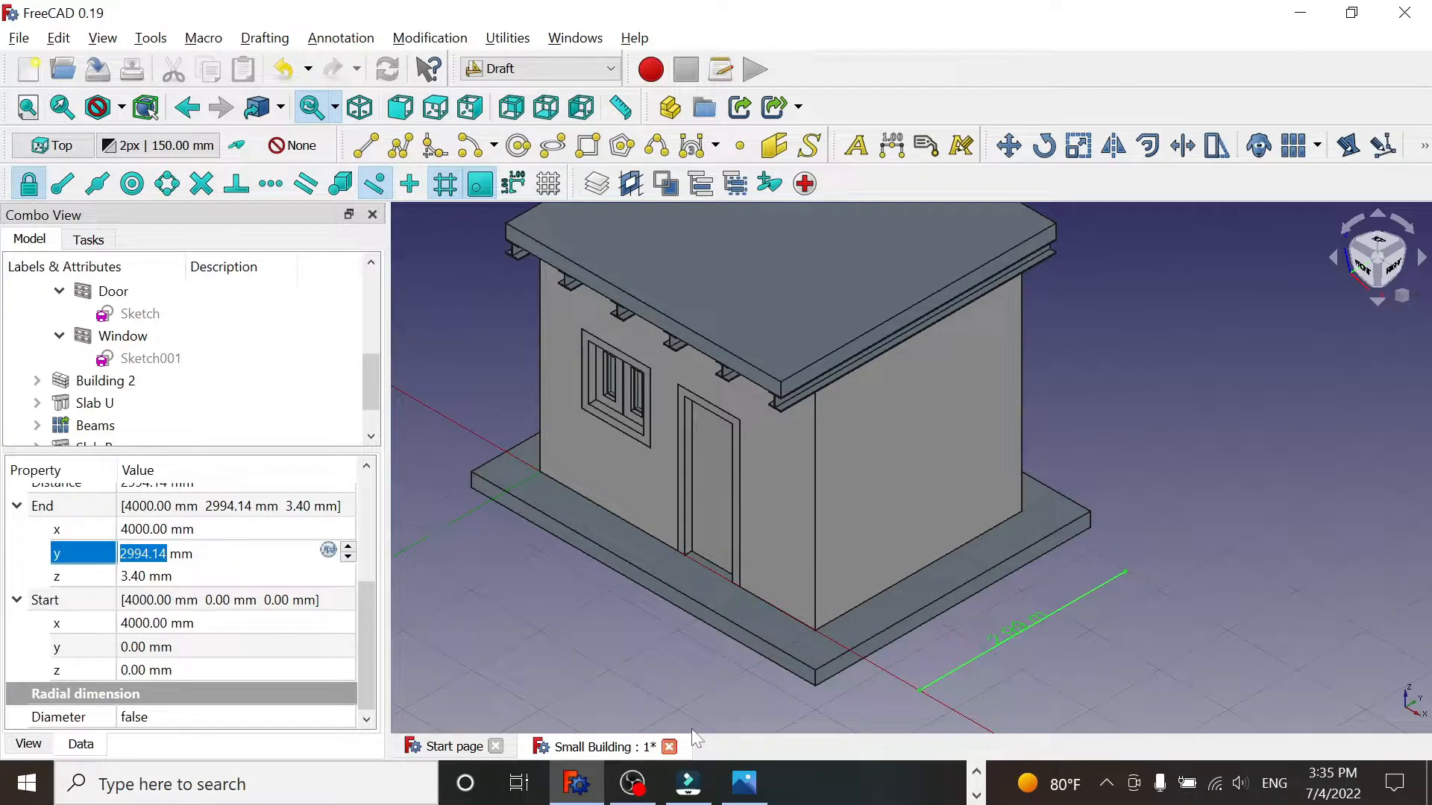
pyautogui.write('300')
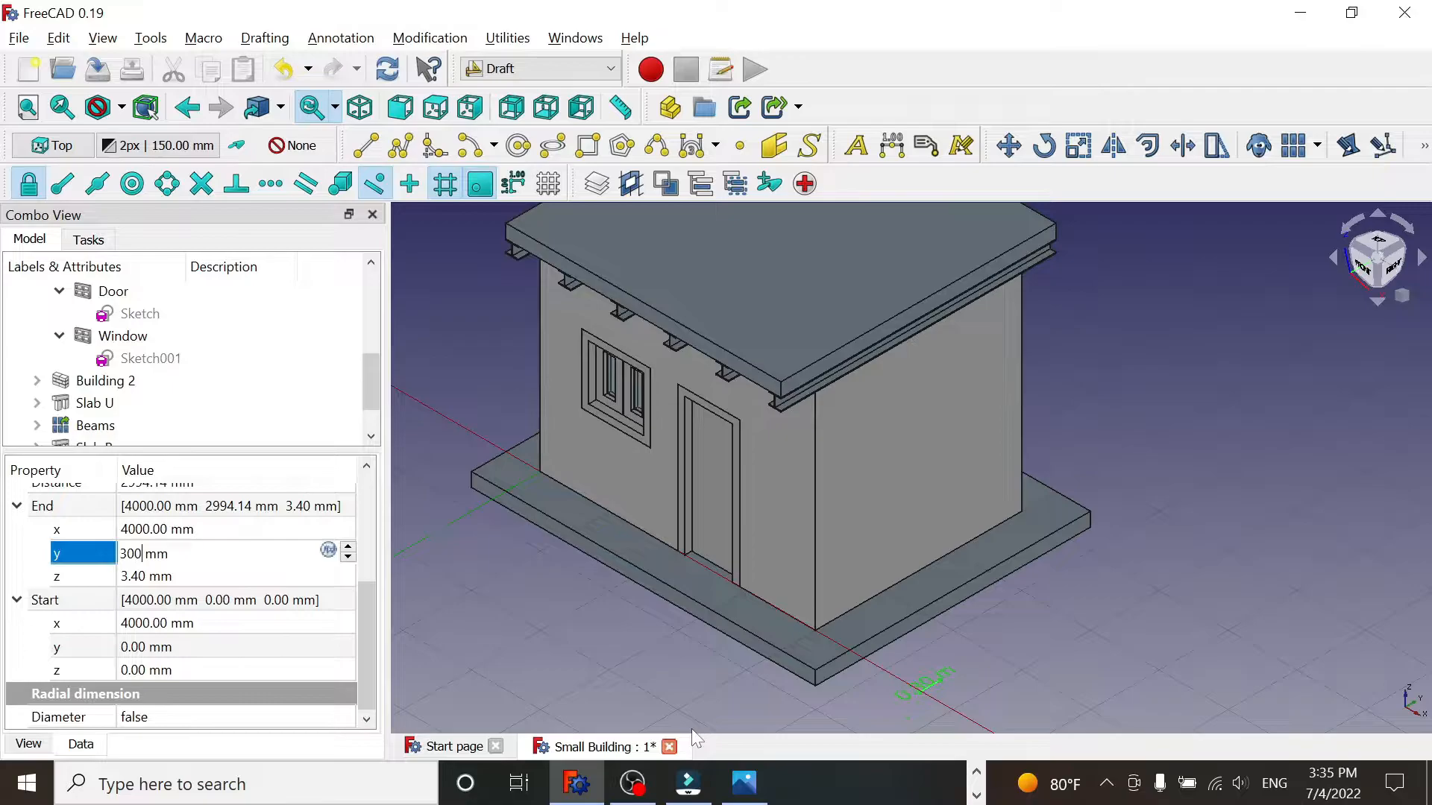
pyautogui.press('Return')
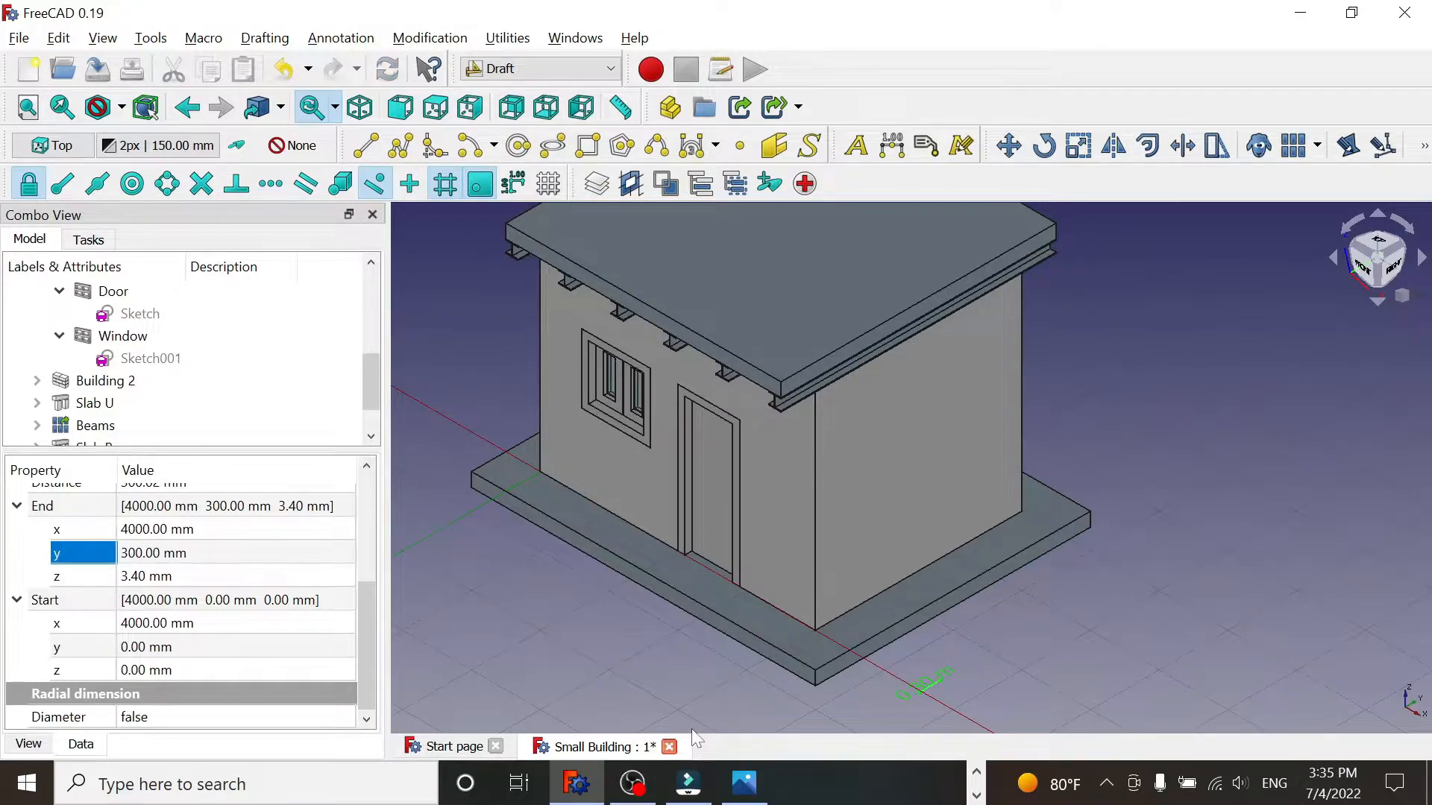
# - Set the wall dimension's end point coordinates to y 3000 mm and z 0 mm
pyautogui.click(139, 559)
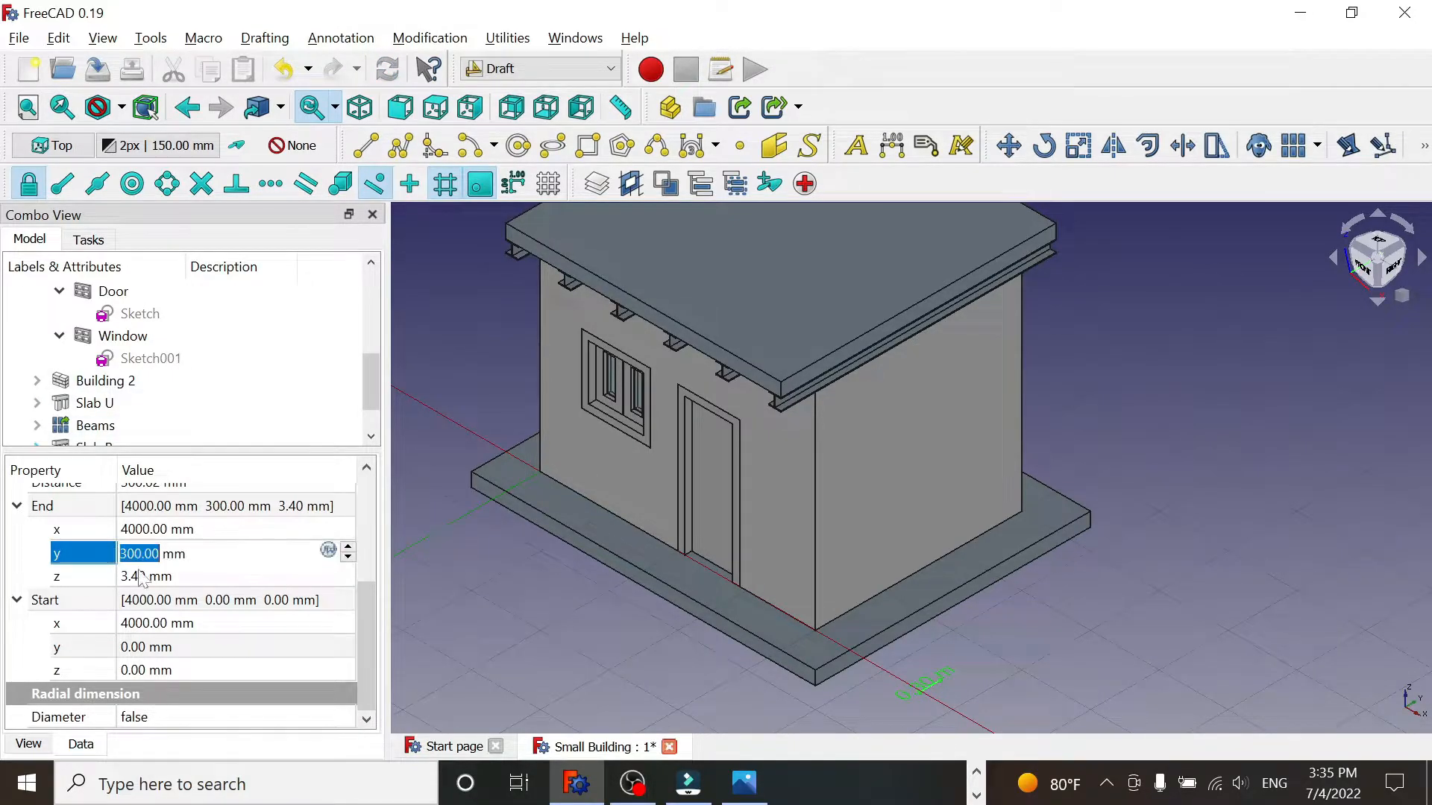
pyautogui.write('3000')
pyautogui.press('Return')
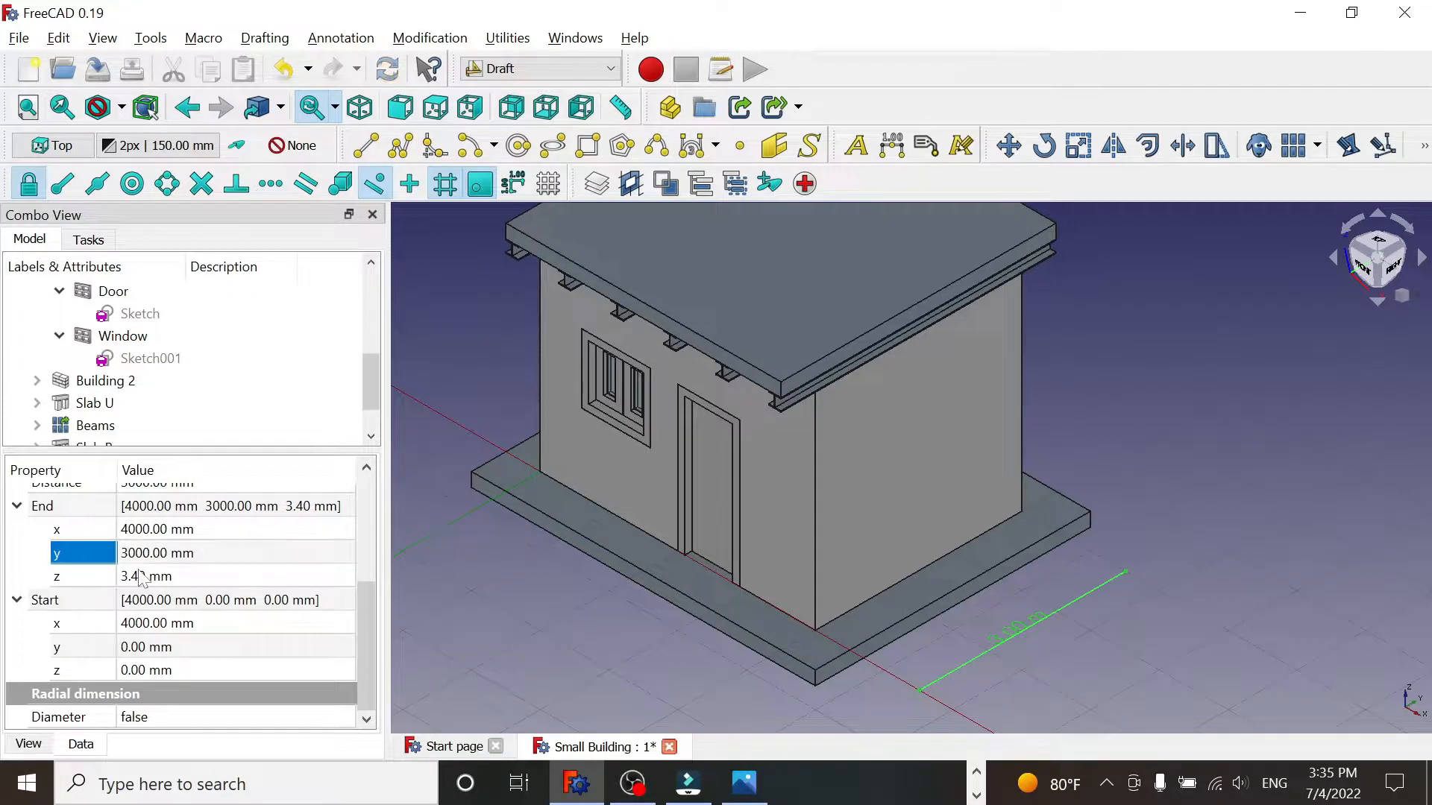
pyautogui.click(145, 578)
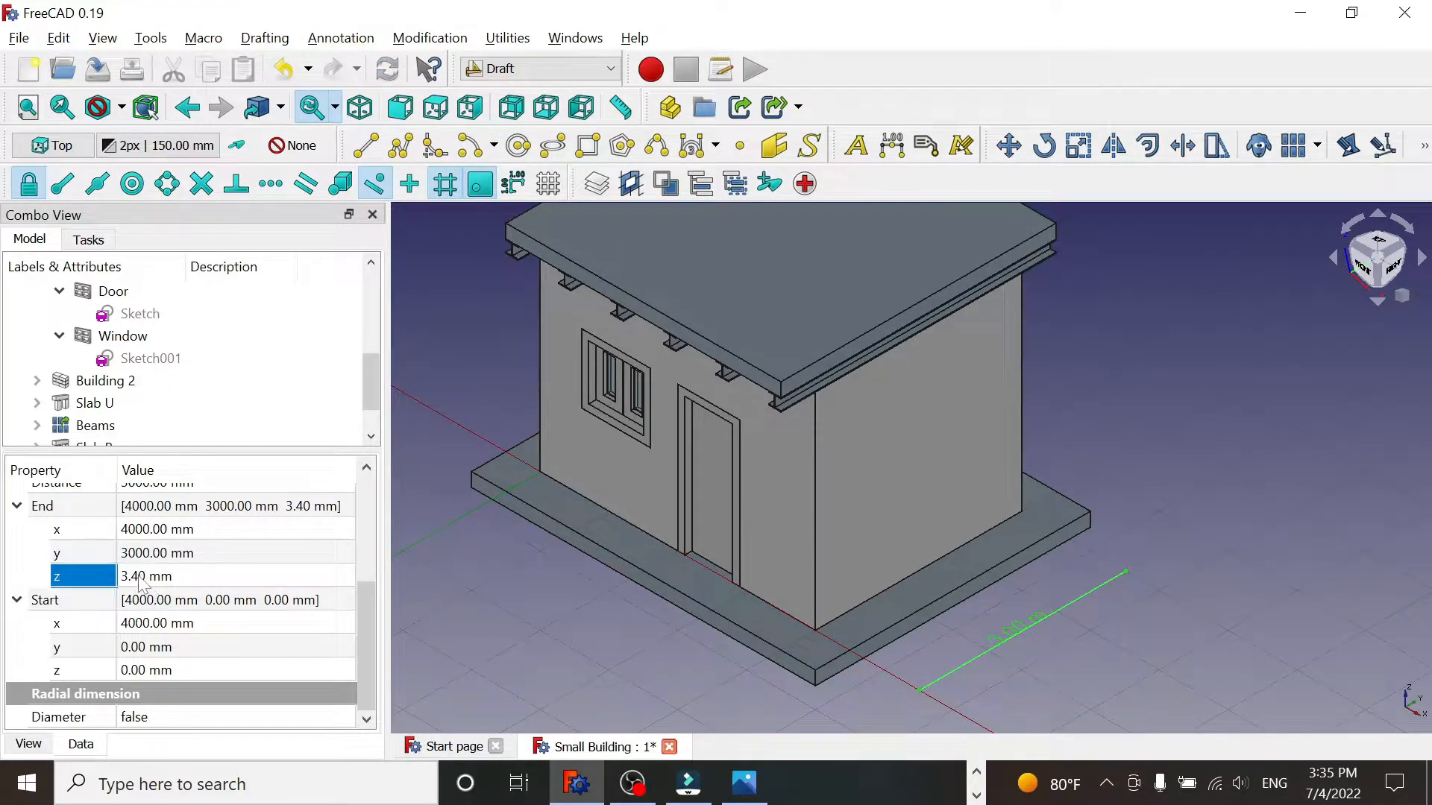
pyautogui.write('0')
pyautogui.press('Return')
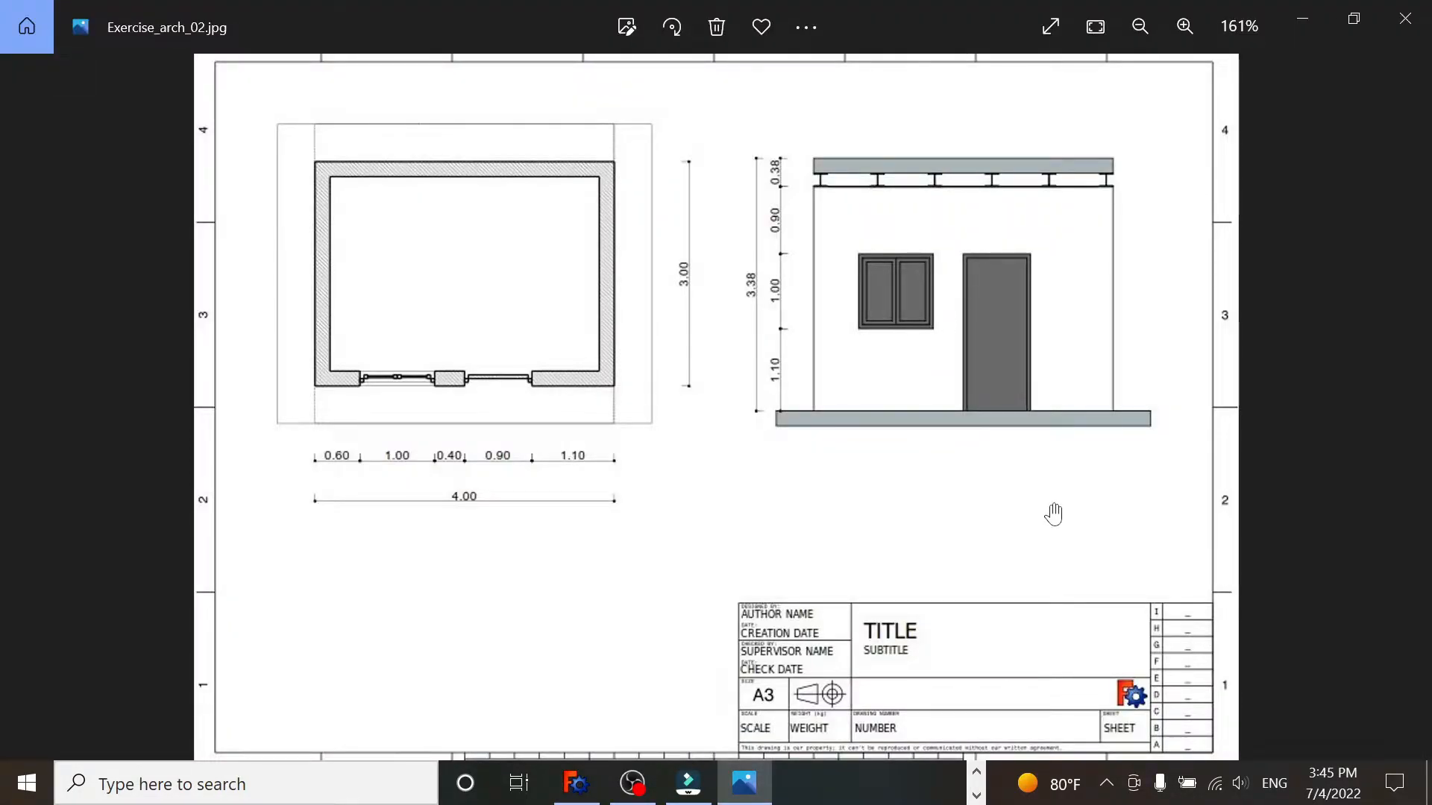
# - Check the plan dimensions in the reference drawing, switch back to FreeCAD and set the wall dimension's extension lines to 500 mm
pyautogui.scroll(3, 313, 489)
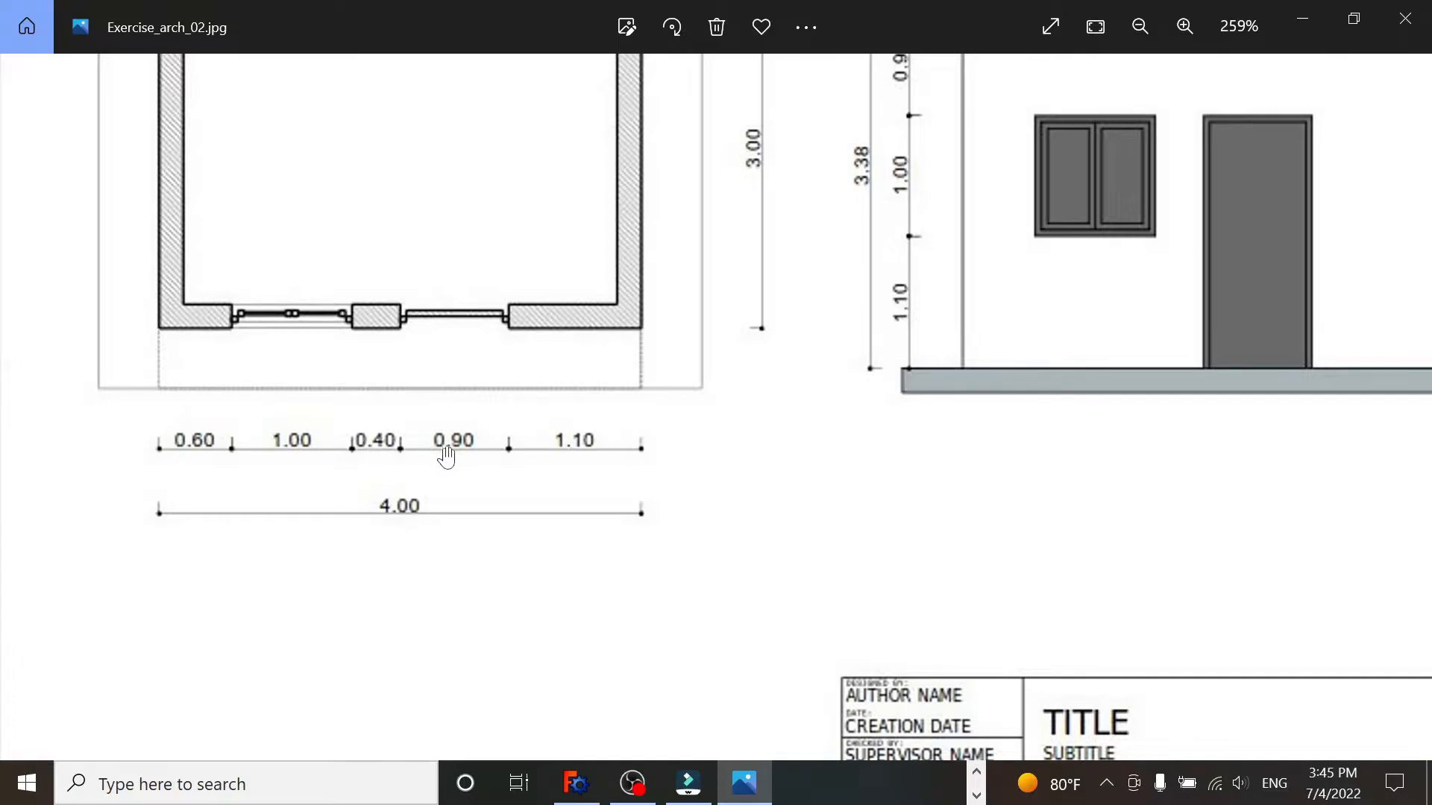
pyautogui.scroll(-3, 715, 494)
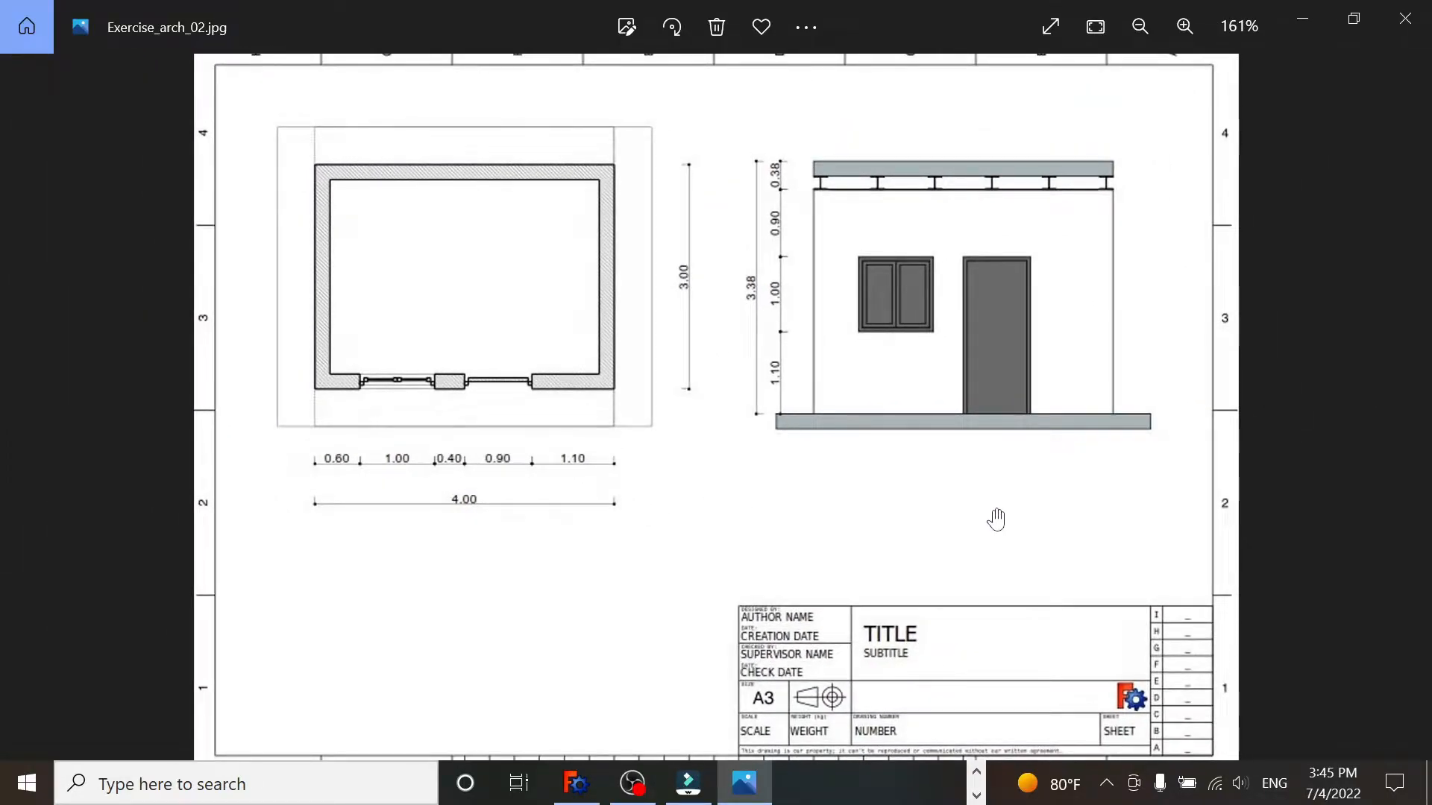
pyautogui.hotkey('alt', 'Tab')
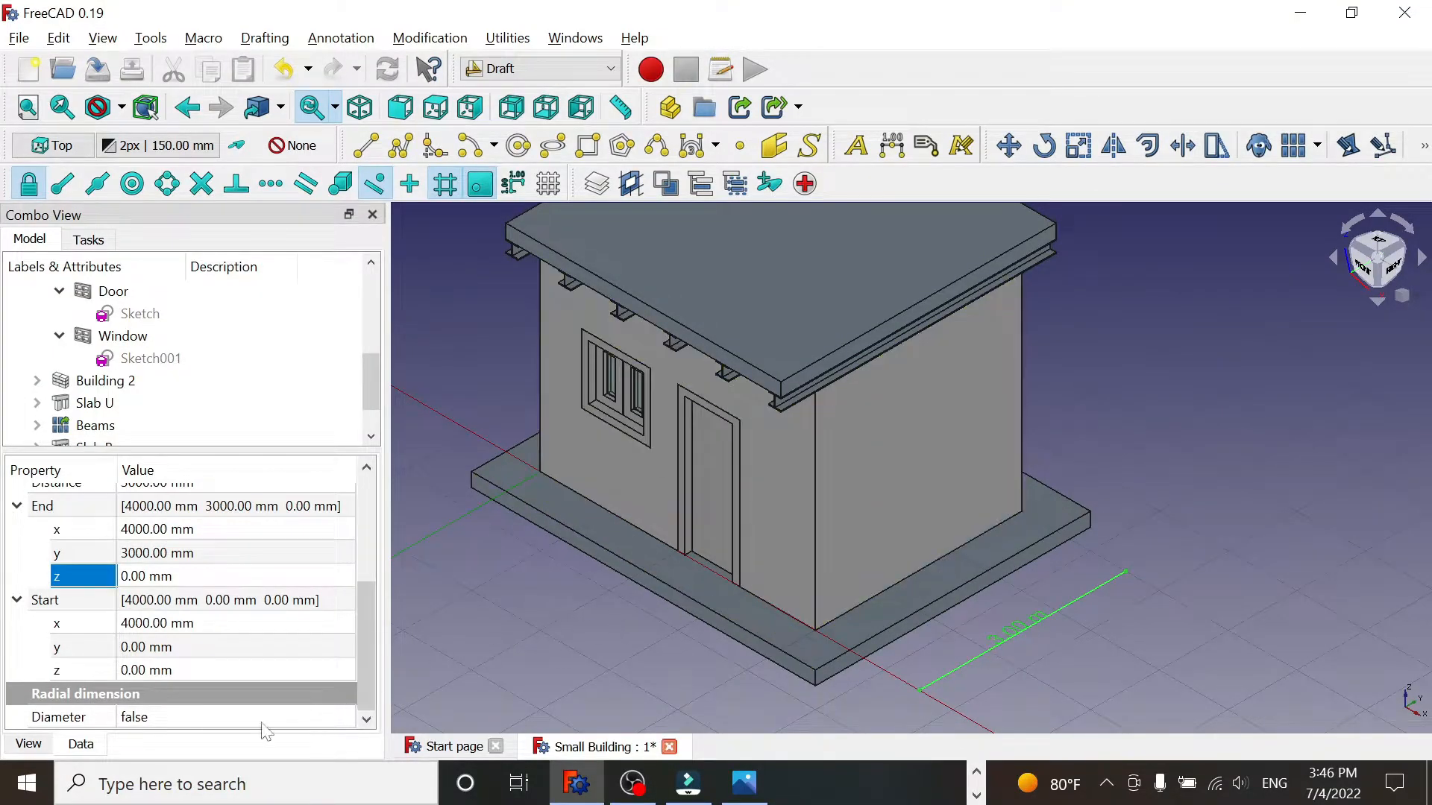
pyautogui.click(28, 743)
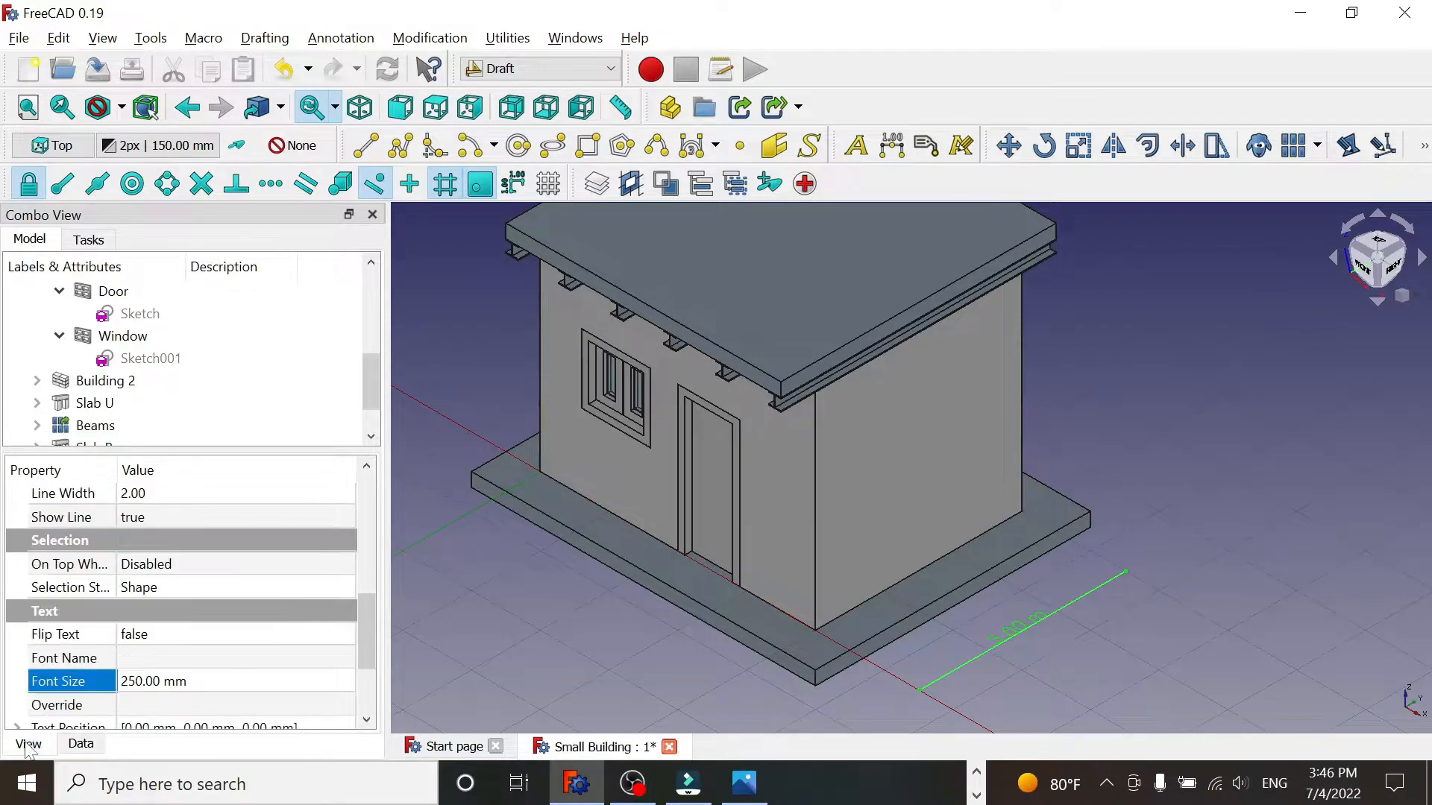
pyautogui.moveTo(365, 630); pyautogui.dragTo(367, 592)
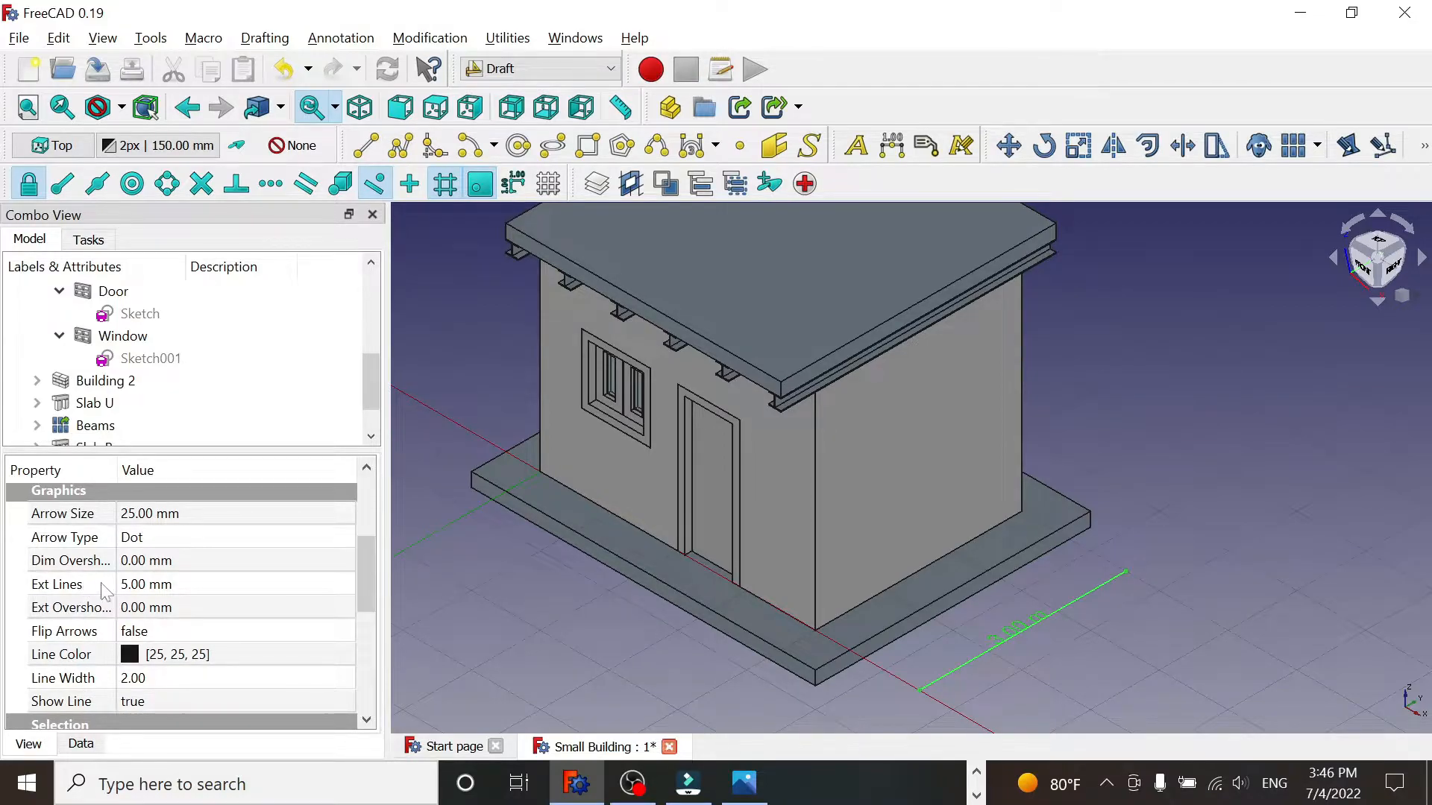
pyautogui.click(146, 586)
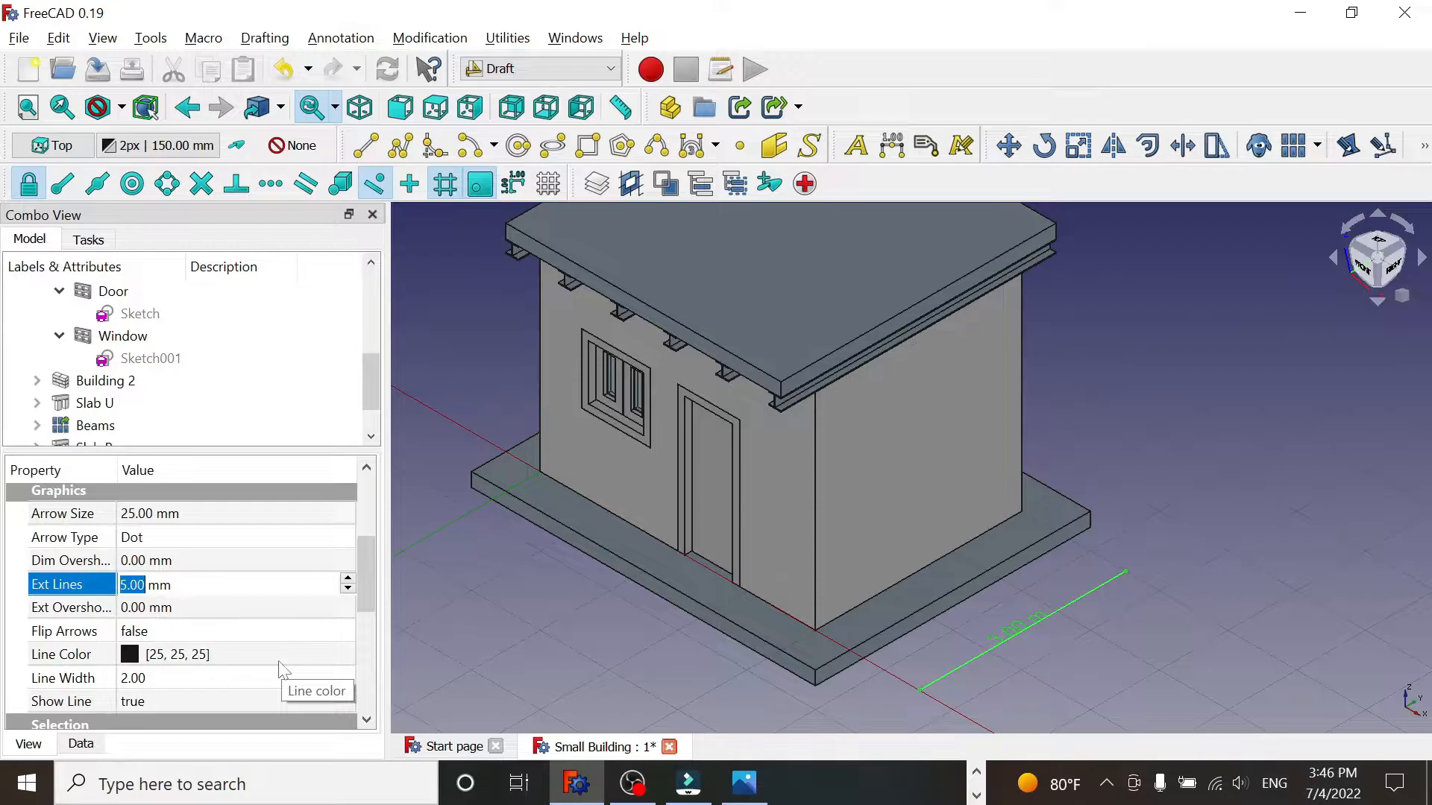
pyautogui.write('500')
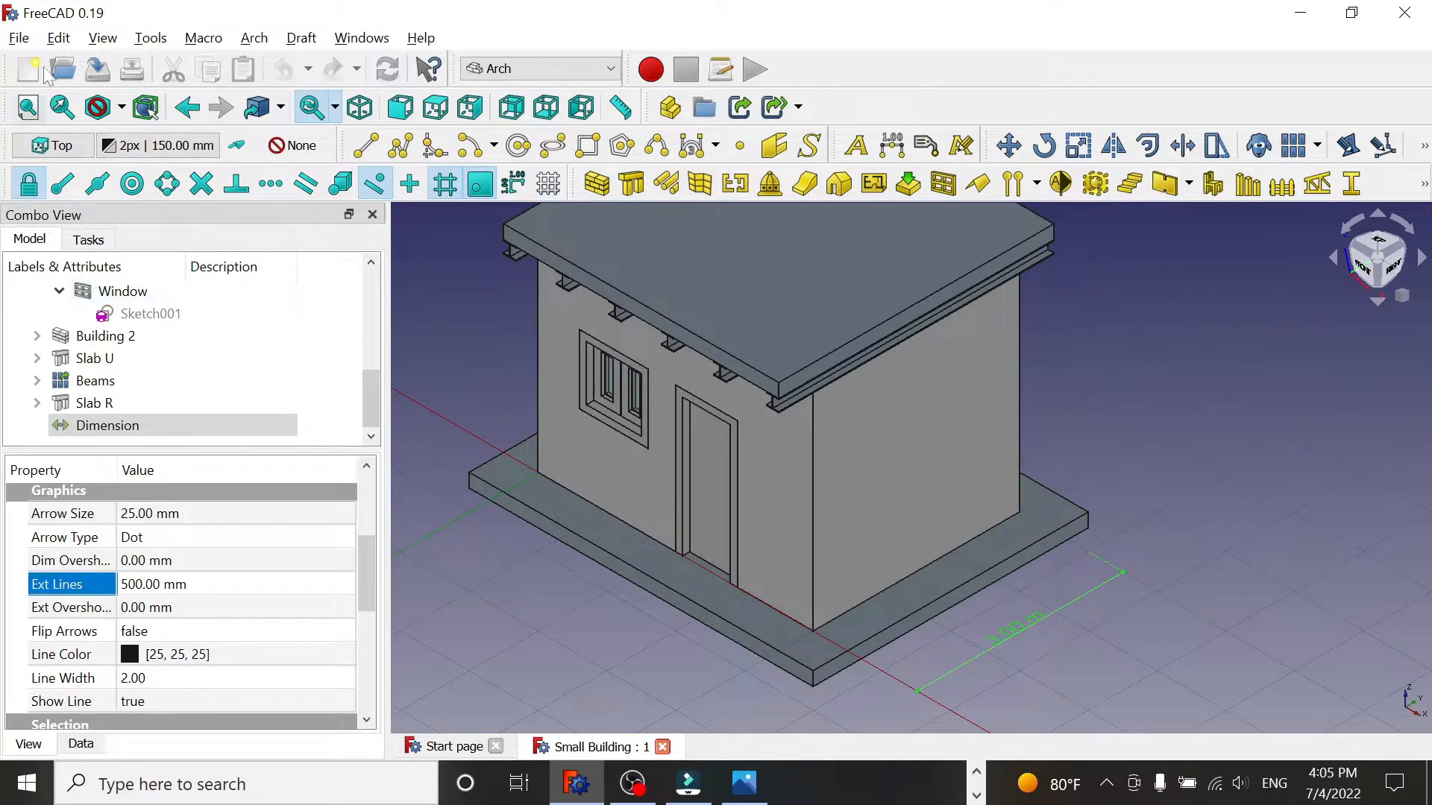
# - Set the default extension lines size to 500 mm in the Draft preferences for texts and dimensions, and accept
pyautogui.click(58, 38)
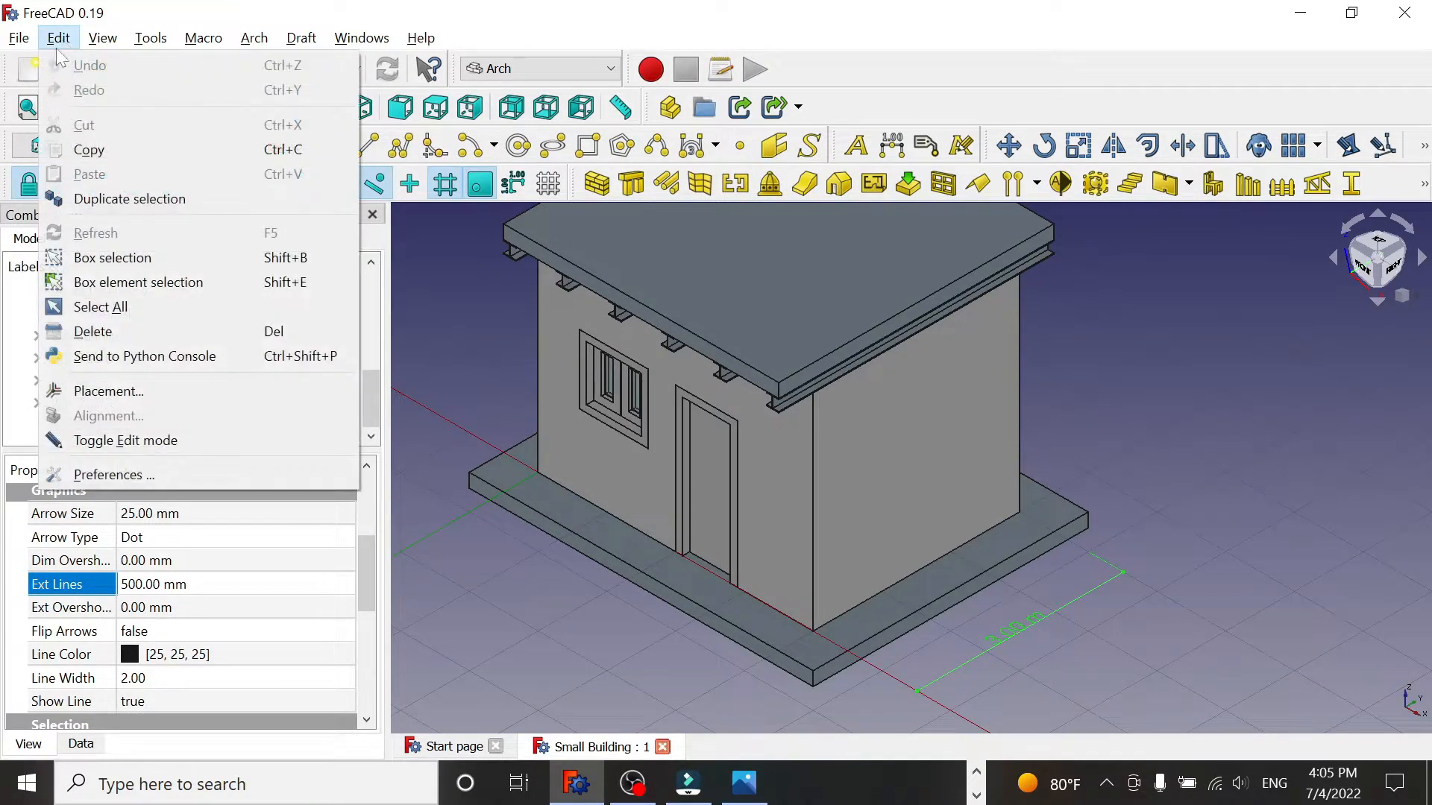
pyautogui.click(112, 475)
pyautogui.moveTo(785, 188); pyautogui.dragTo(681, 59)
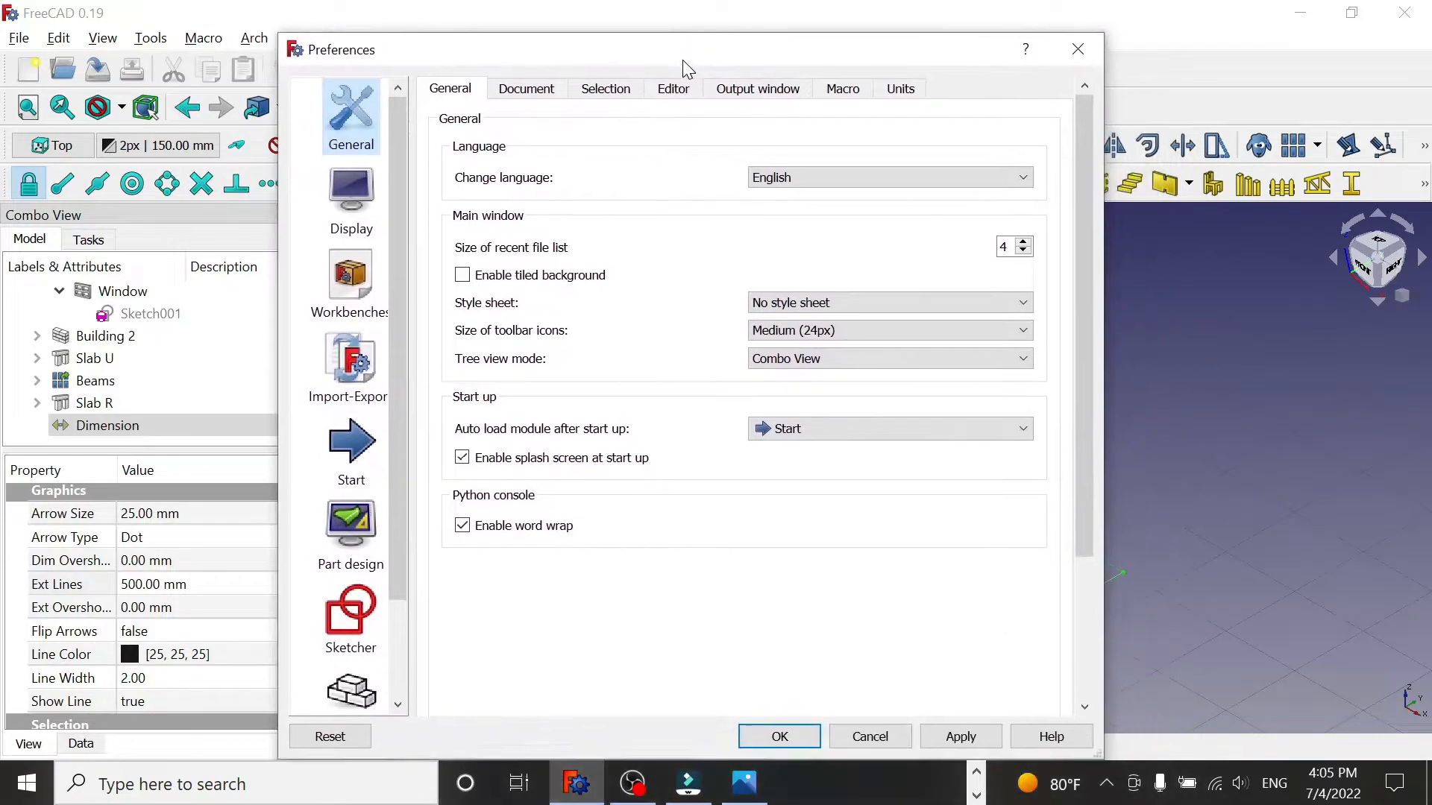
pyautogui.scroll(-3, 393, 475)
pyautogui.click(351, 677)
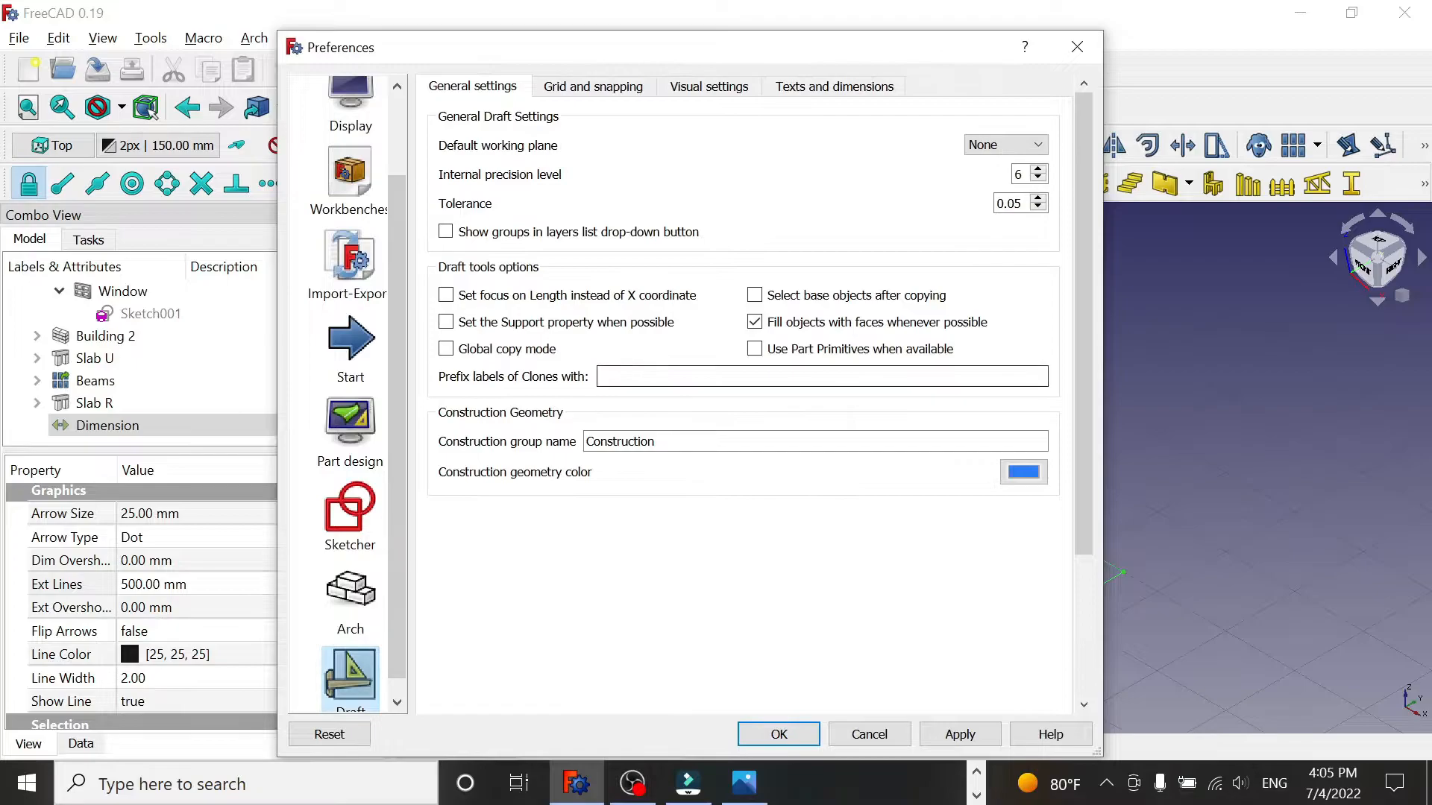
pyautogui.click(813, 87)
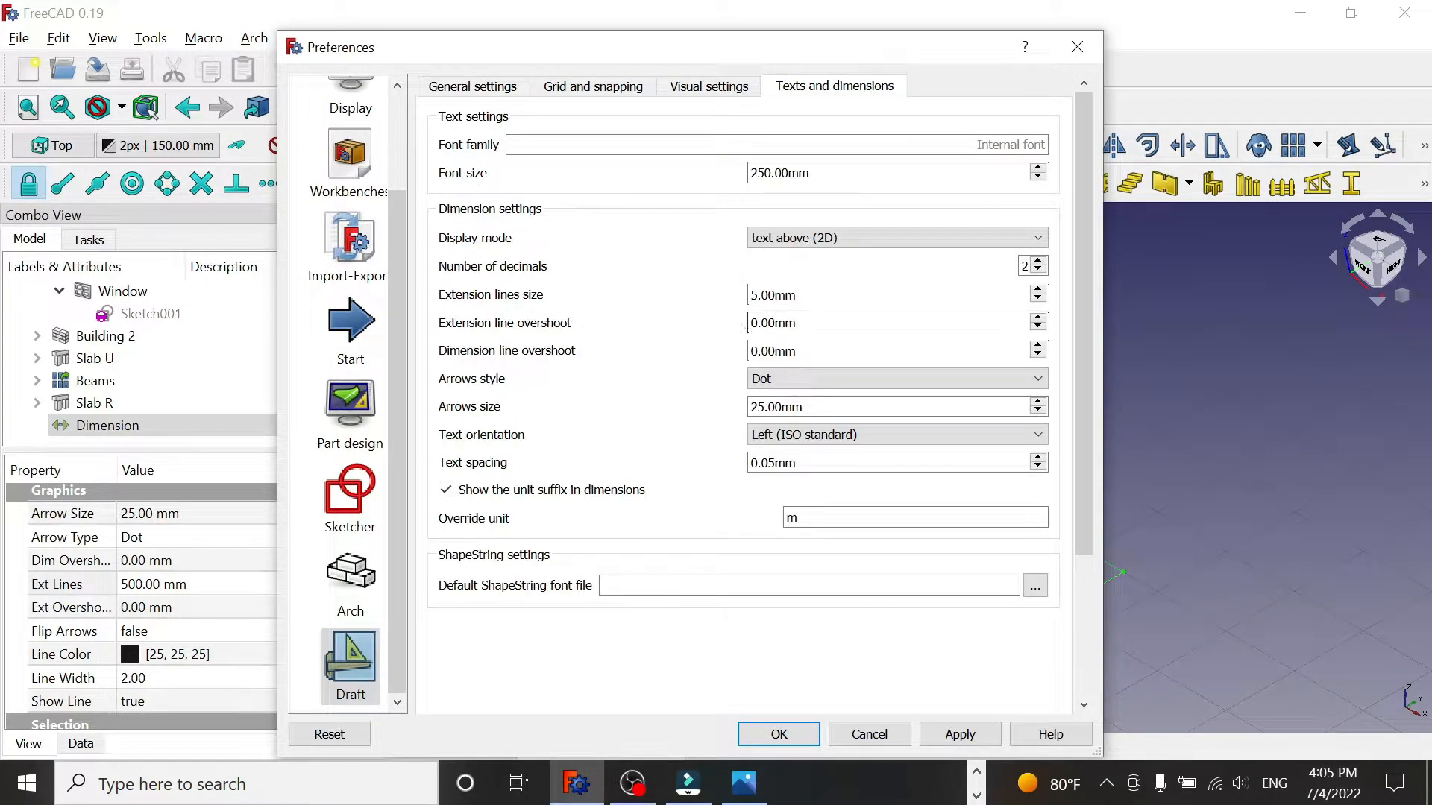
pyautogui.moveTo(796, 295); pyautogui.dragTo(742, 306)
pyautogui.write('500mm')
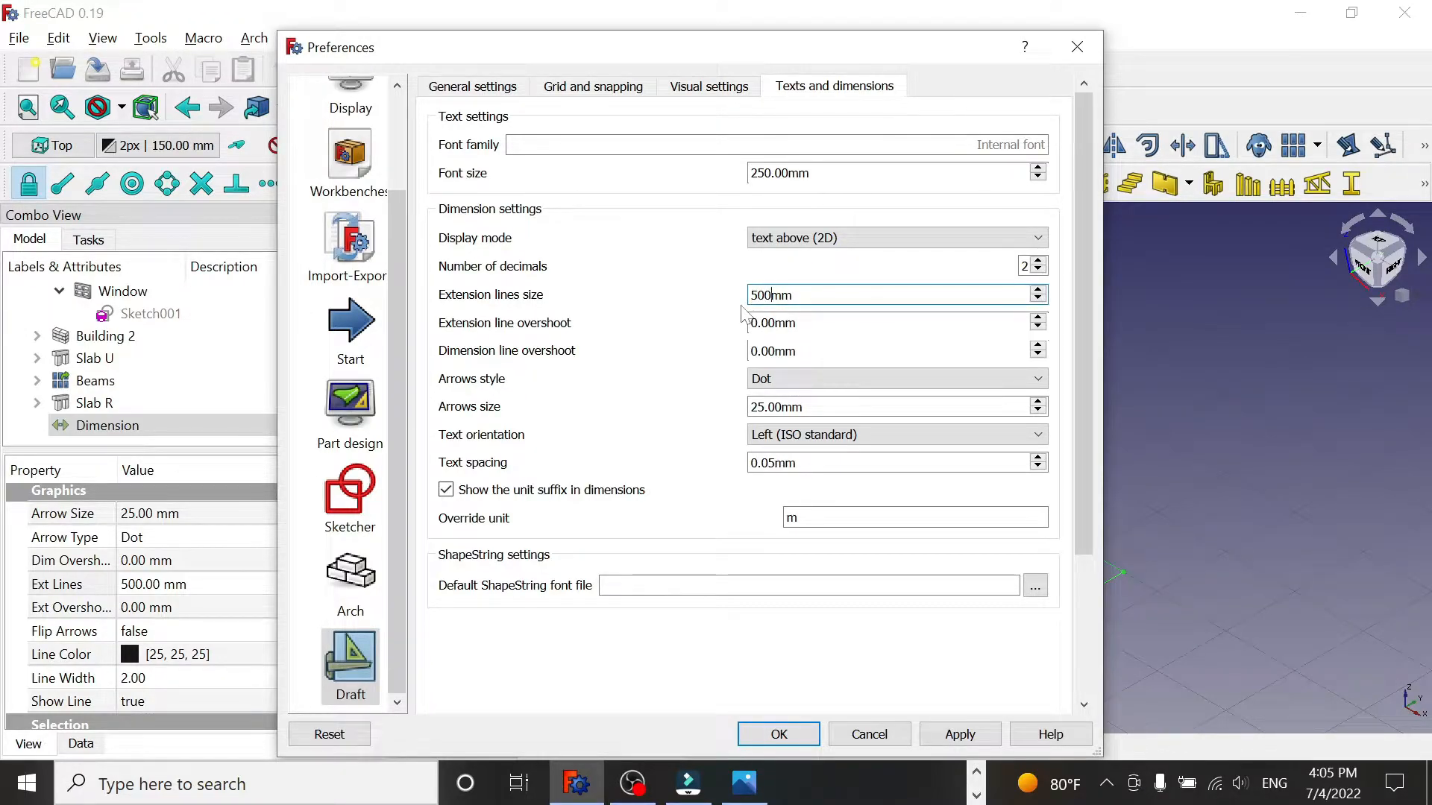
pyautogui.press('Return')
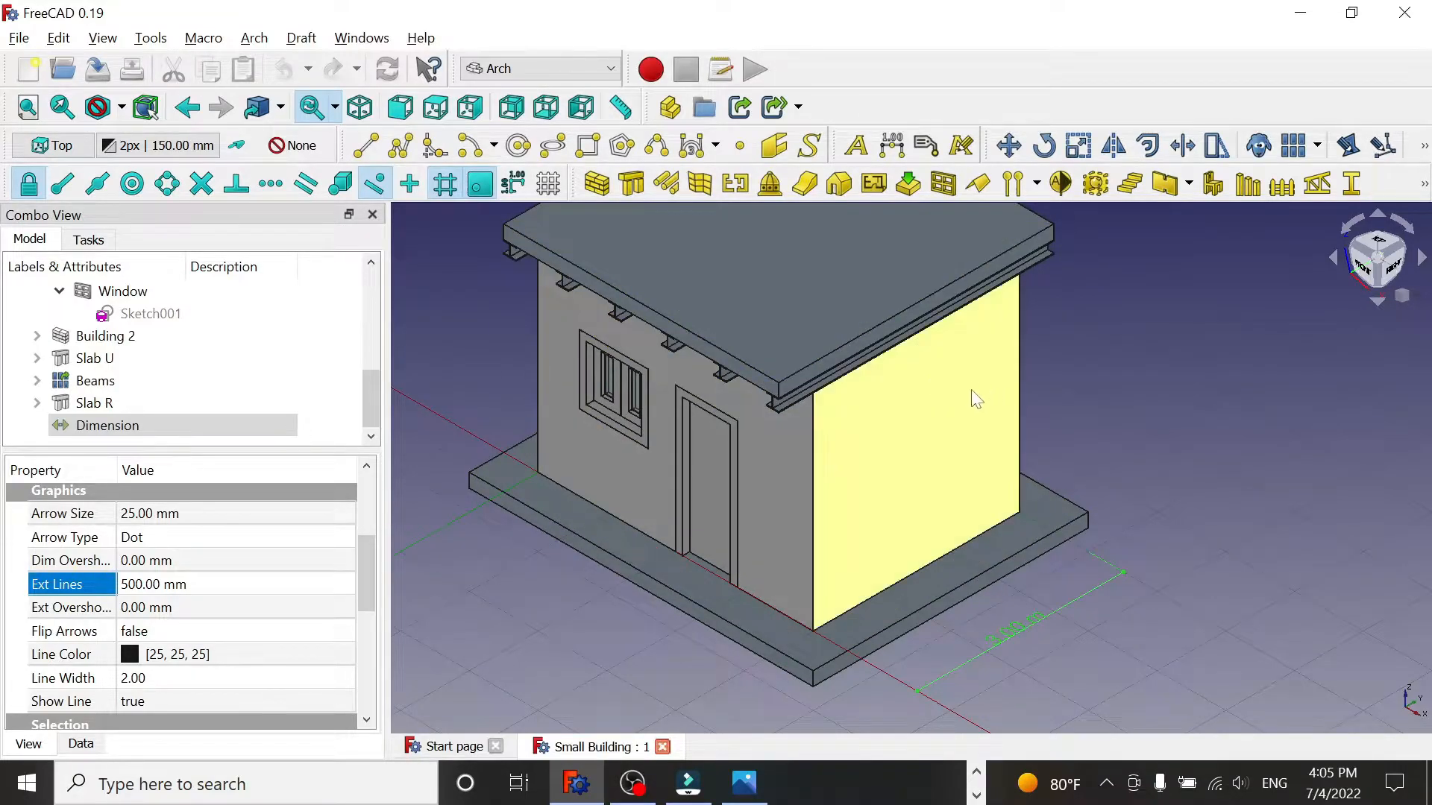
# - Dimension the front wall's length between its two base corners, placing the dimension line in front of the slab
pyautogui.click(893, 145)
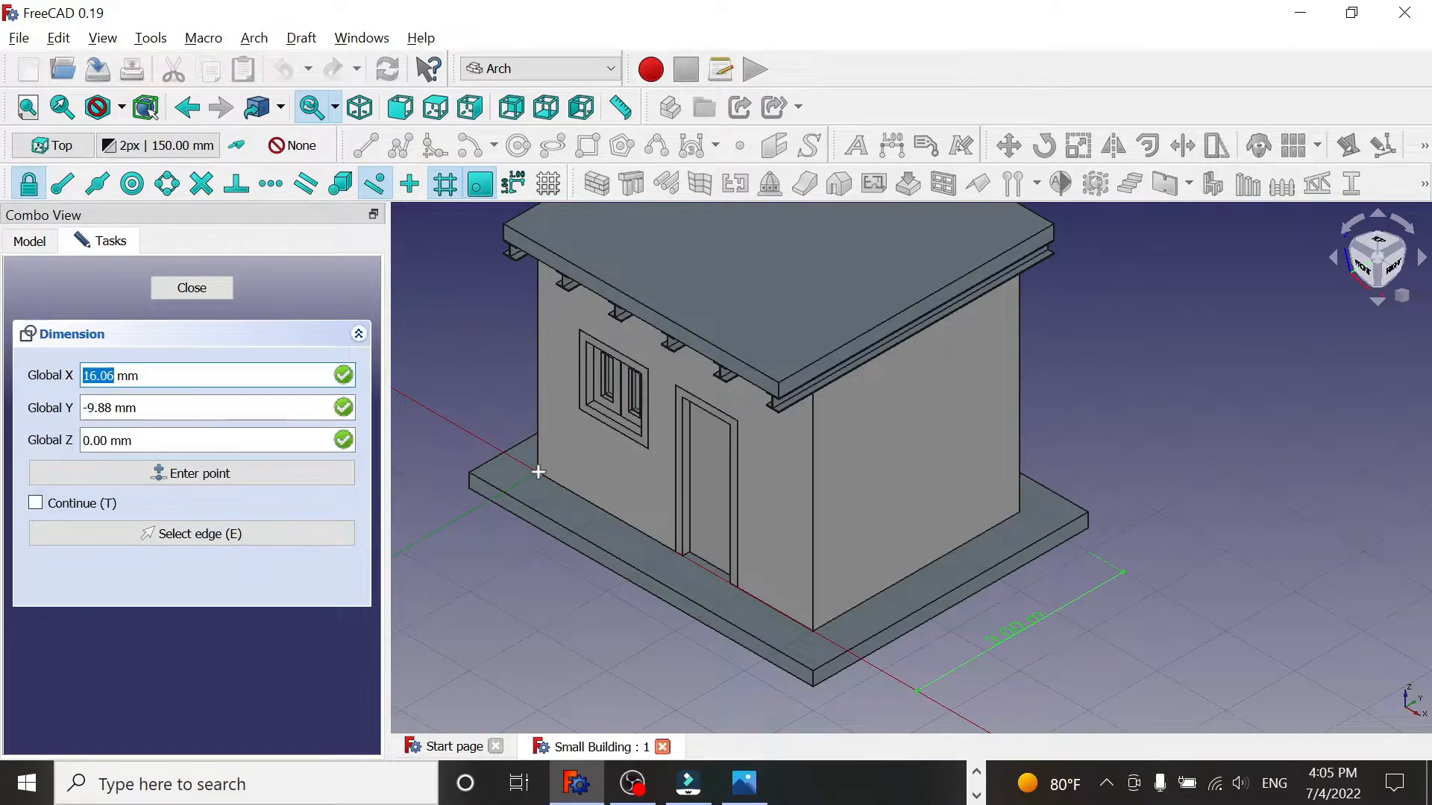
pyautogui.click(815, 641)
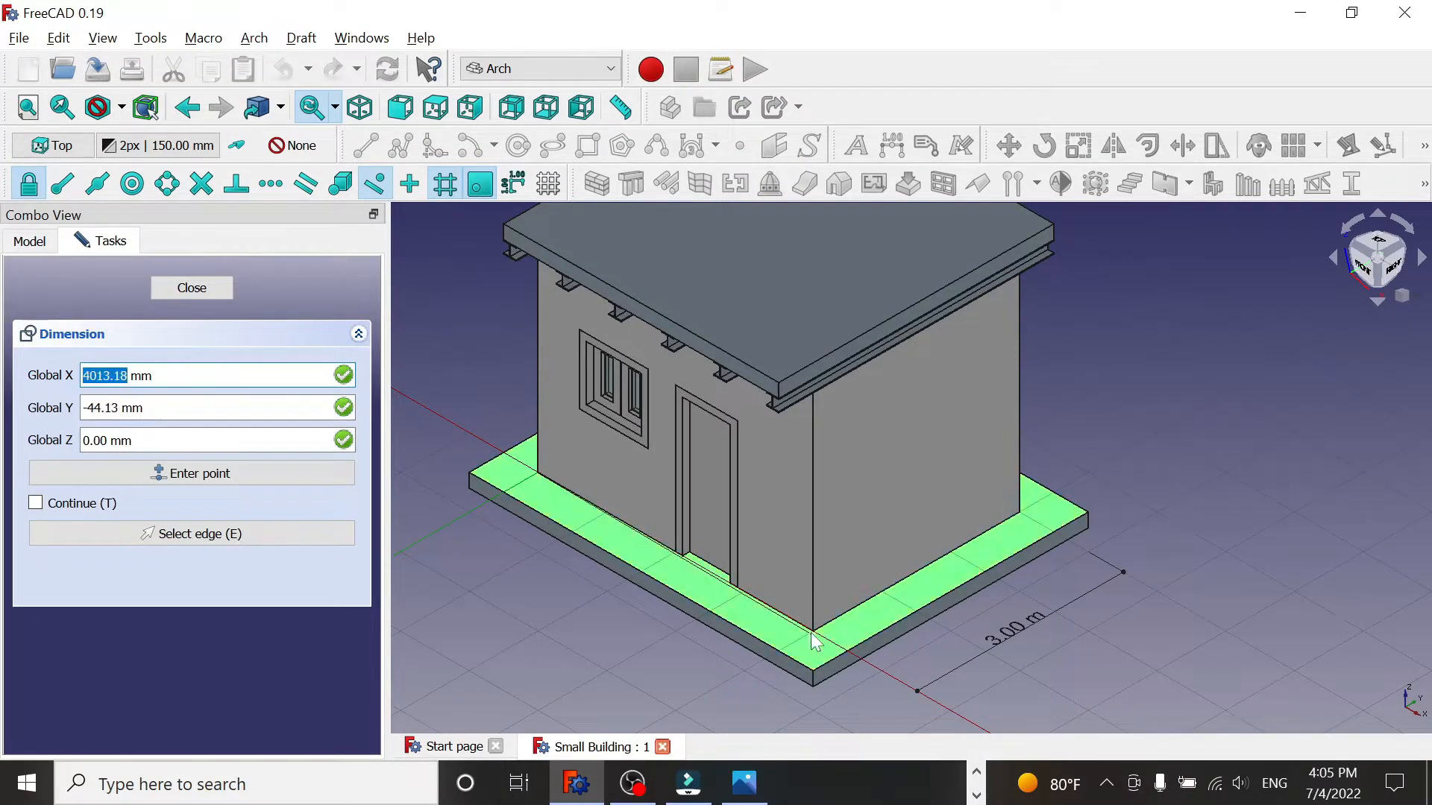
pyautogui.click(815, 636)
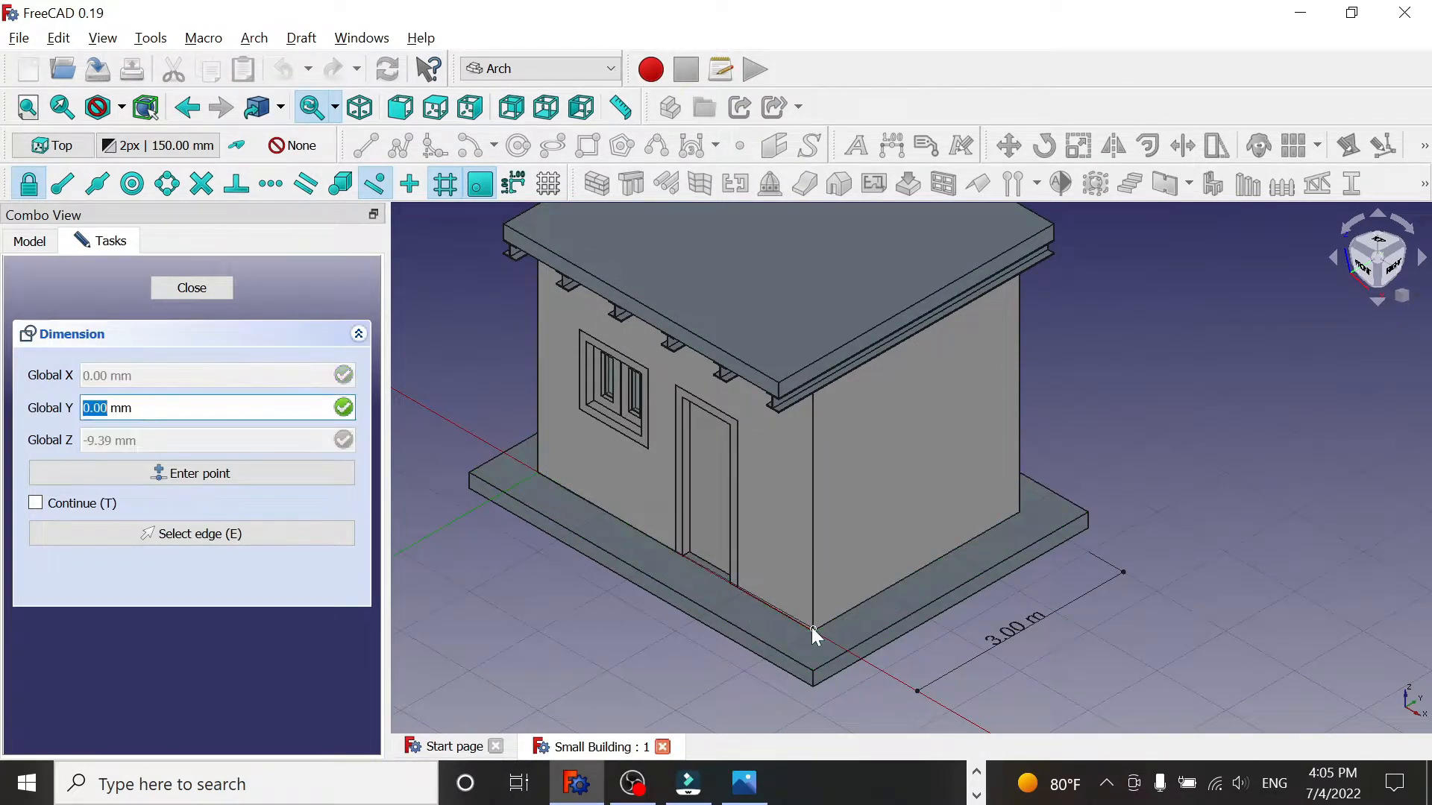
pyautogui.click(655, 734)
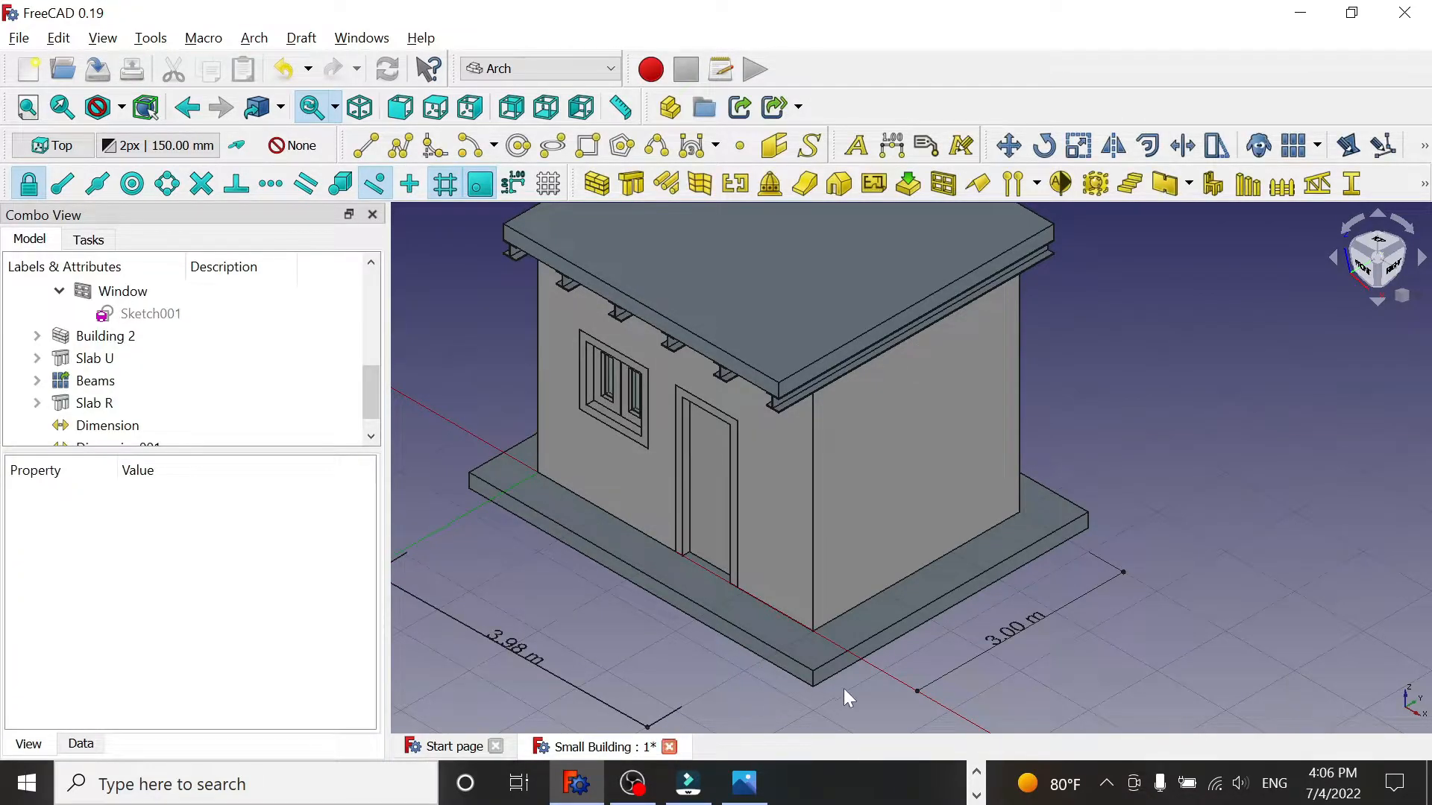
# - Set the front wall dimension's start point coordinates to x 0 mm and y 0 mm
pyautogui.moveTo(1161, 464); pyautogui.dragTo(1277, 403, button='middle')
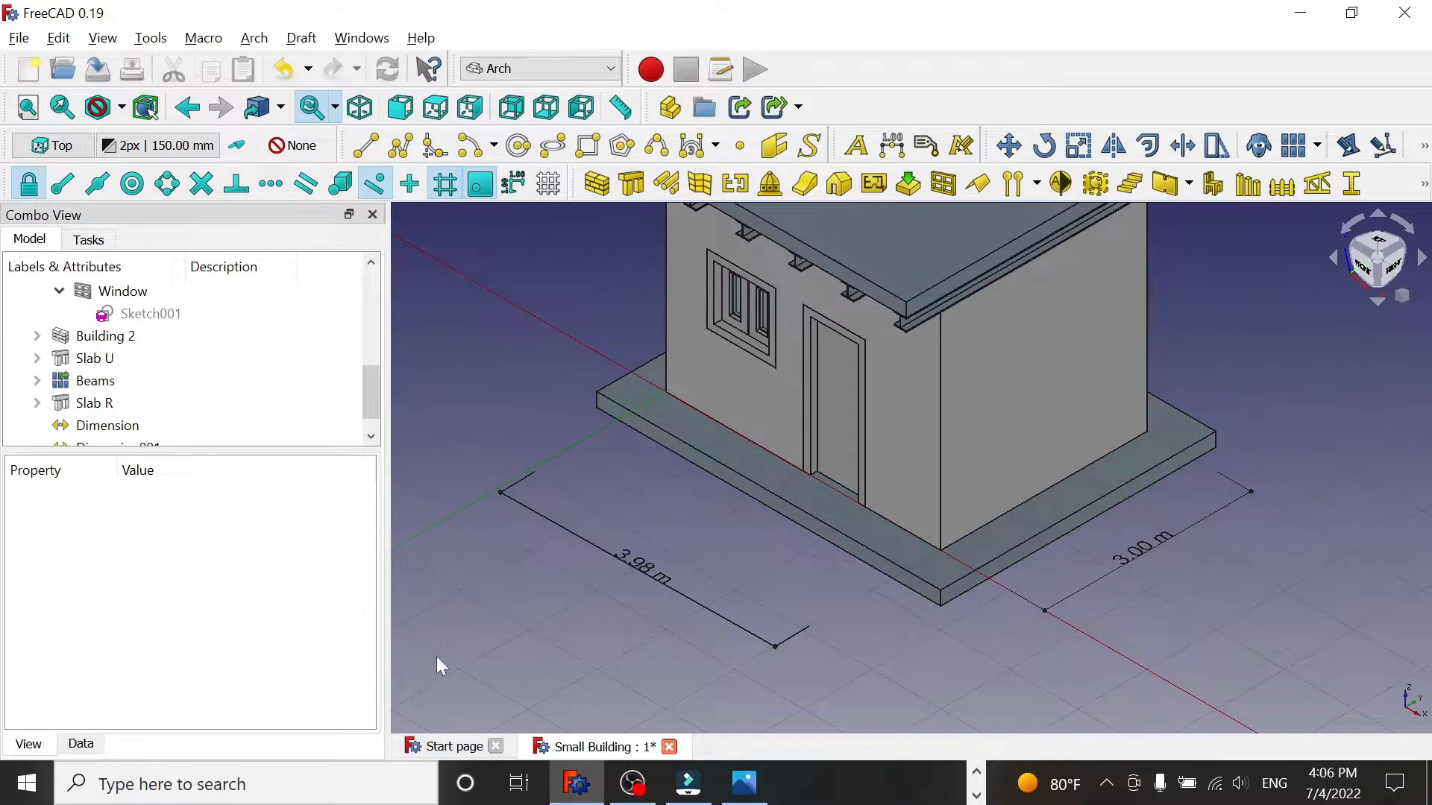
pyautogui.click(601, 554)
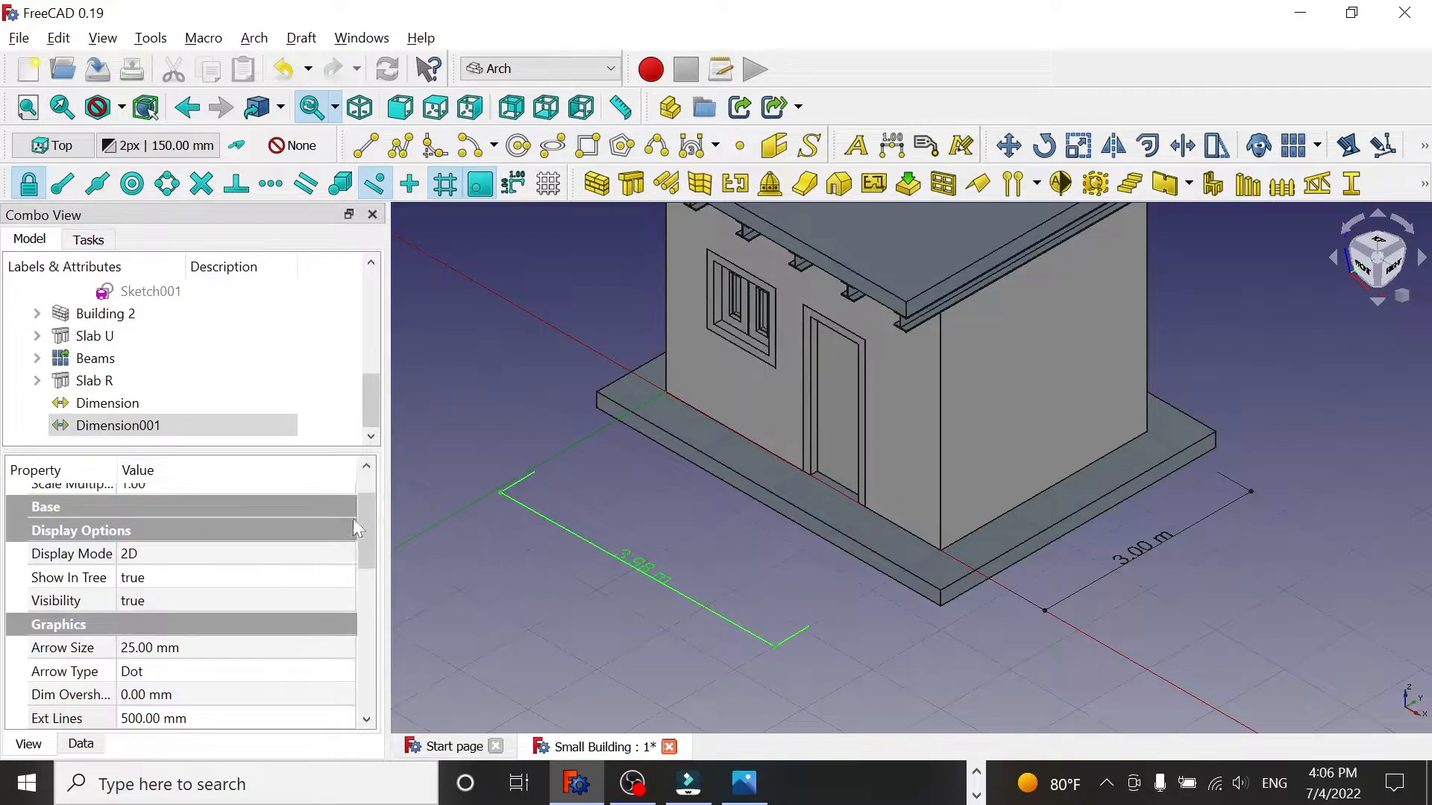
pyautogui.moveTo(361, 520); pyautogui.dragTo(366, 645)
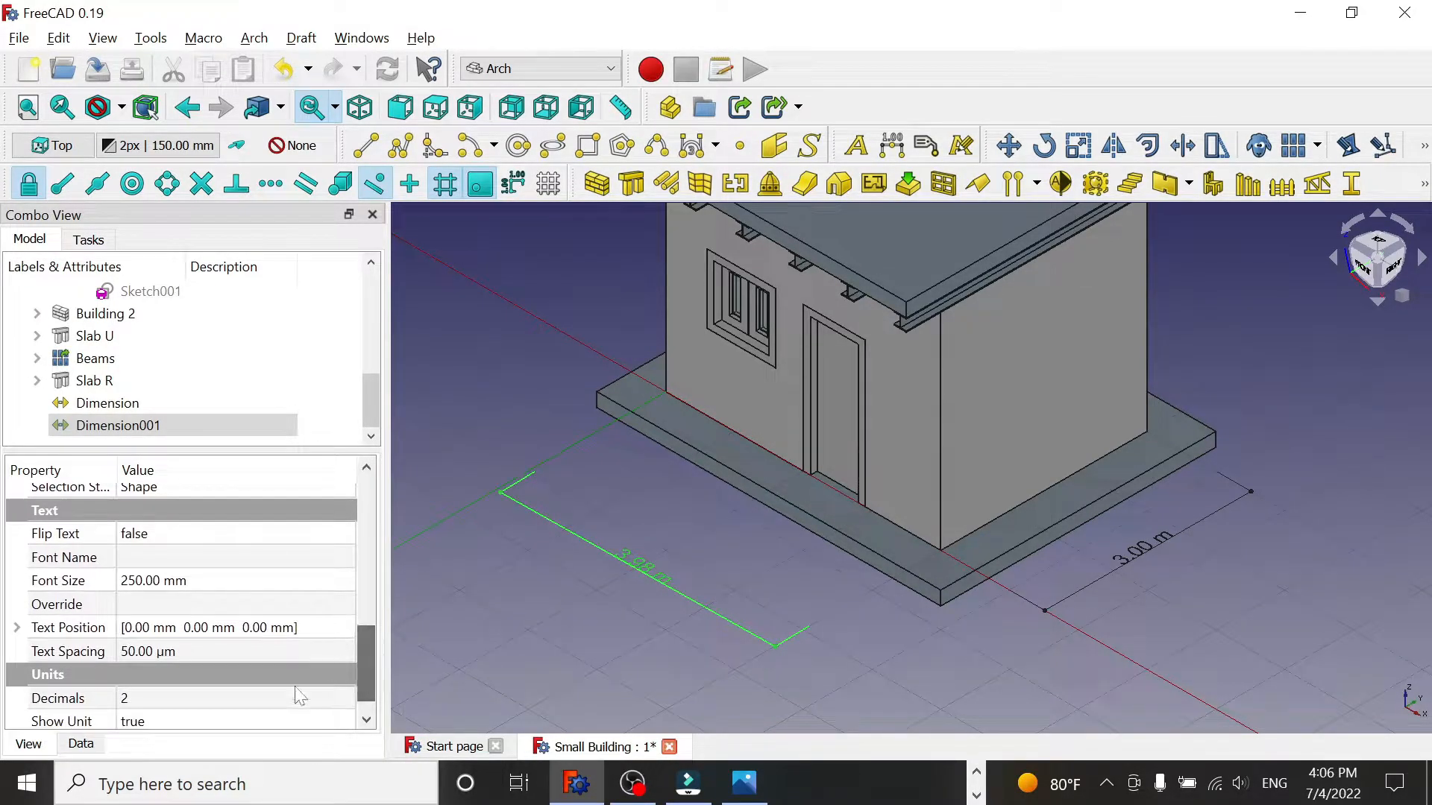
pyautogui.click(80, 744)
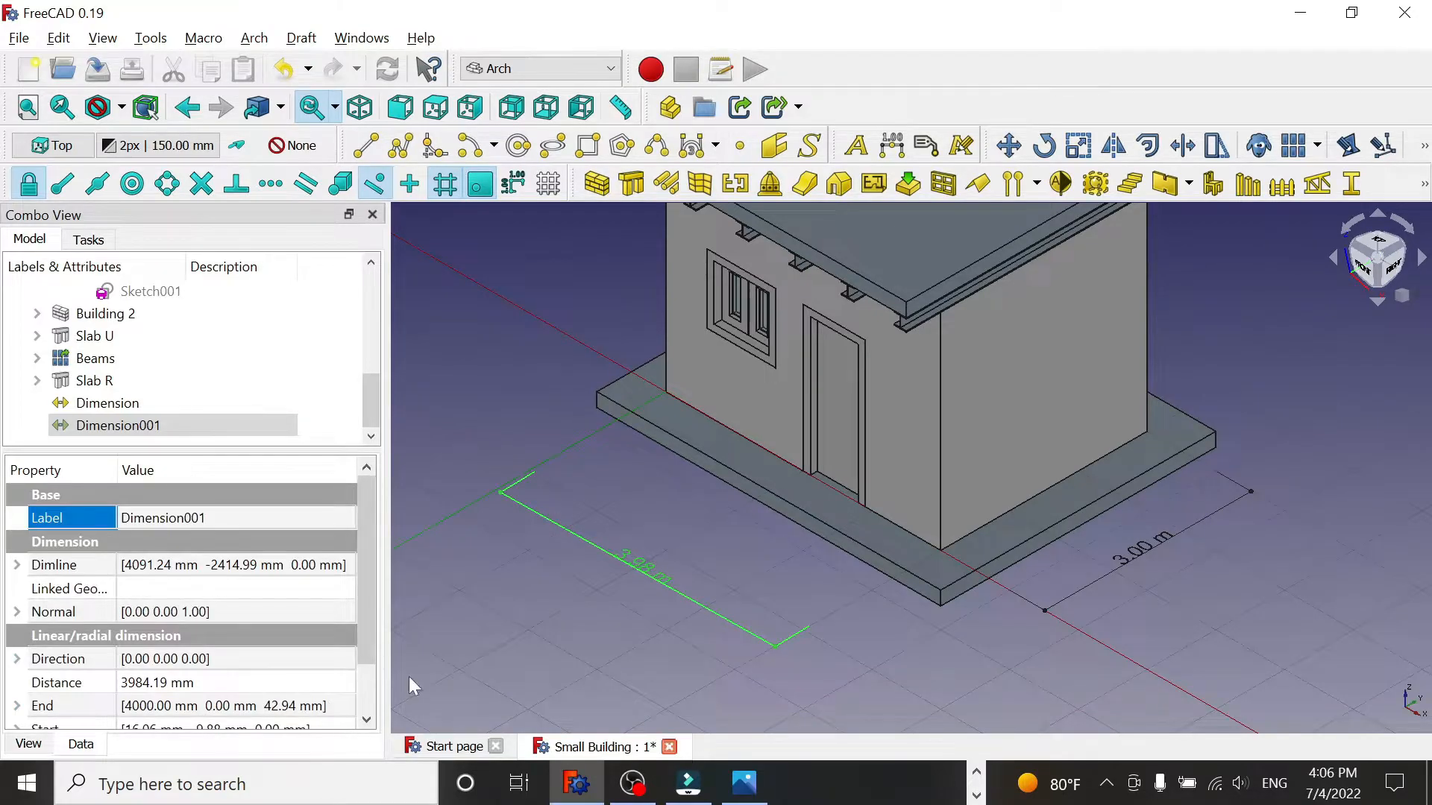
pyautogui.moveTo(373, 603); pyautogui.dragTo(376, 657)
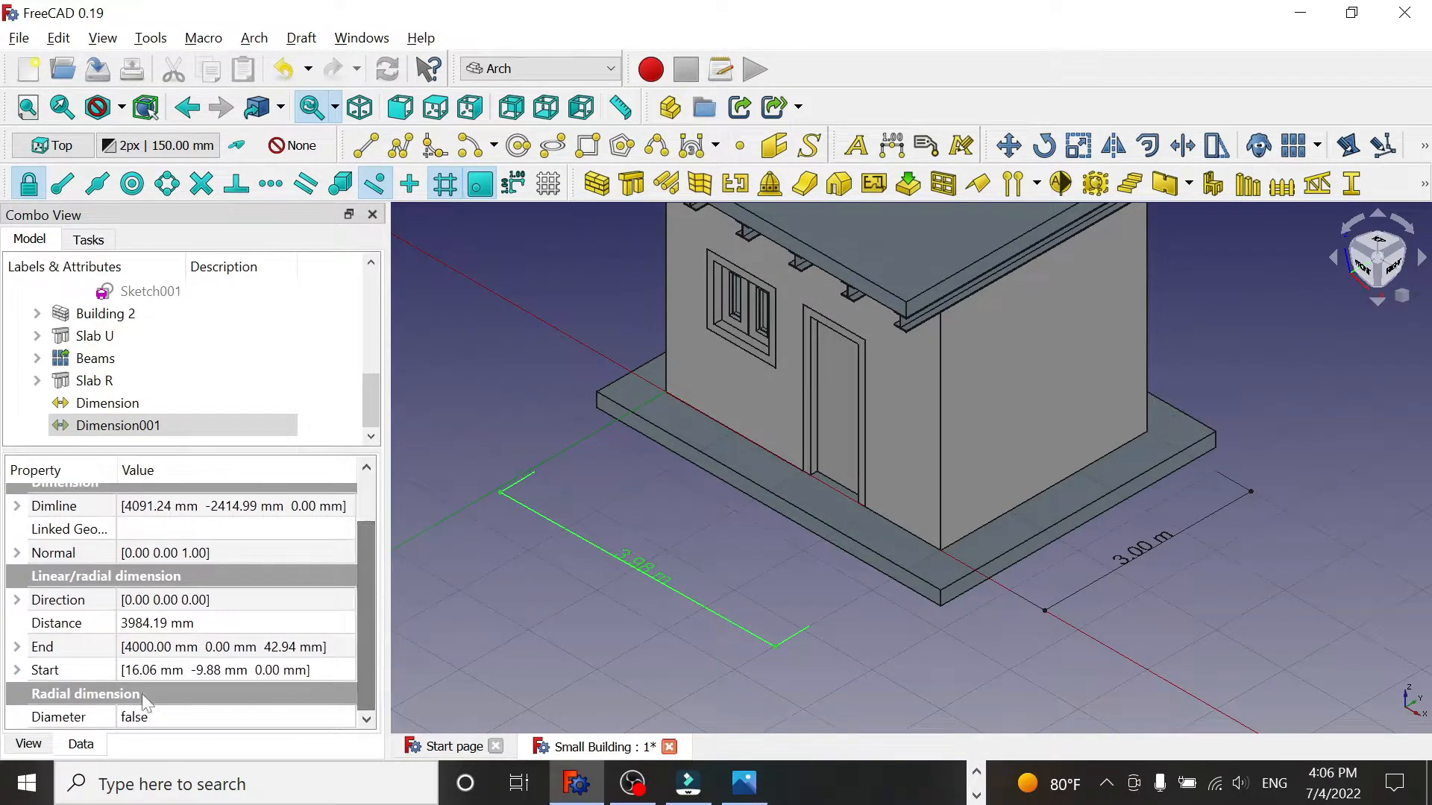
pyautogui.click(16, 647)
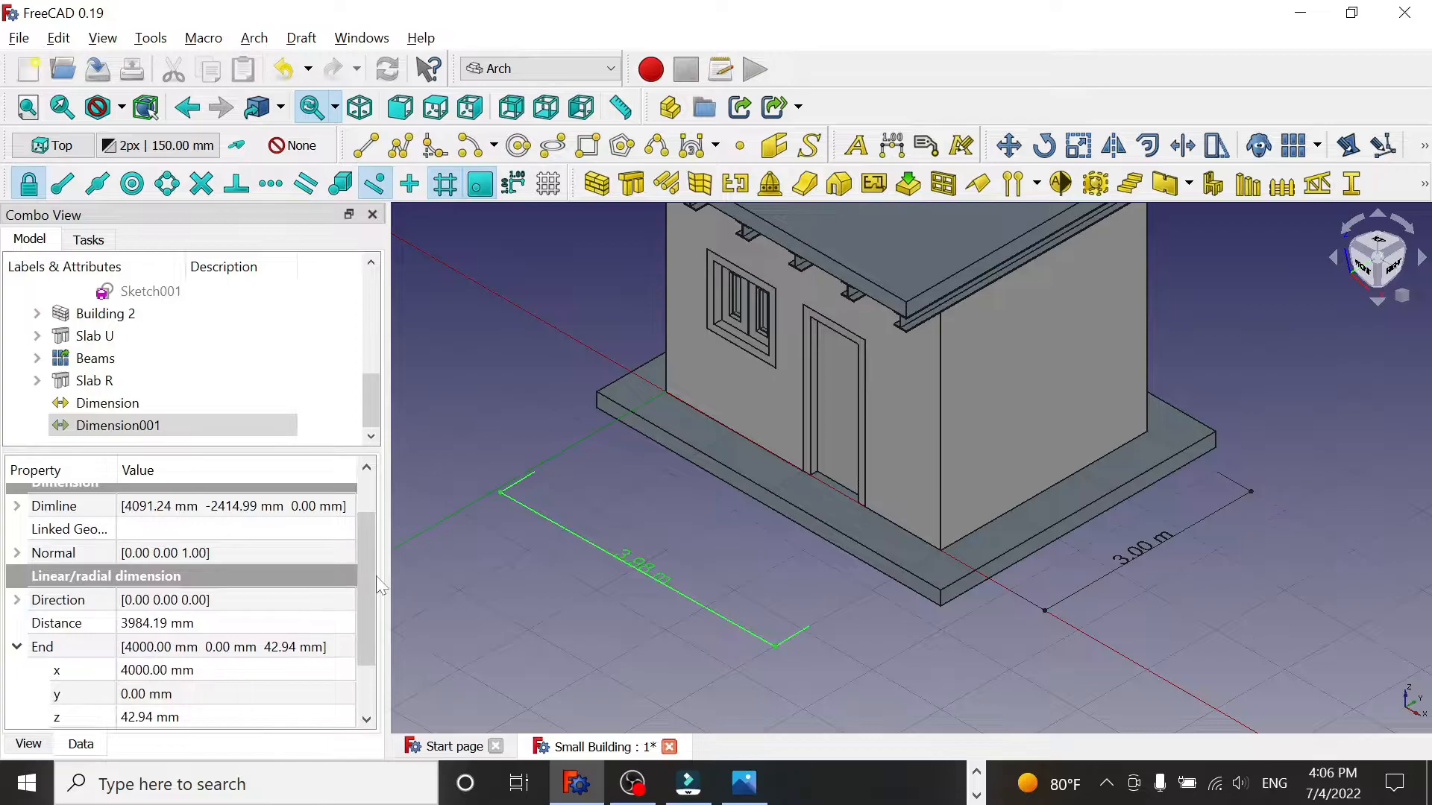
pyautogui.moveTo(369, 581); pyautogui.dragTo(369, 673)
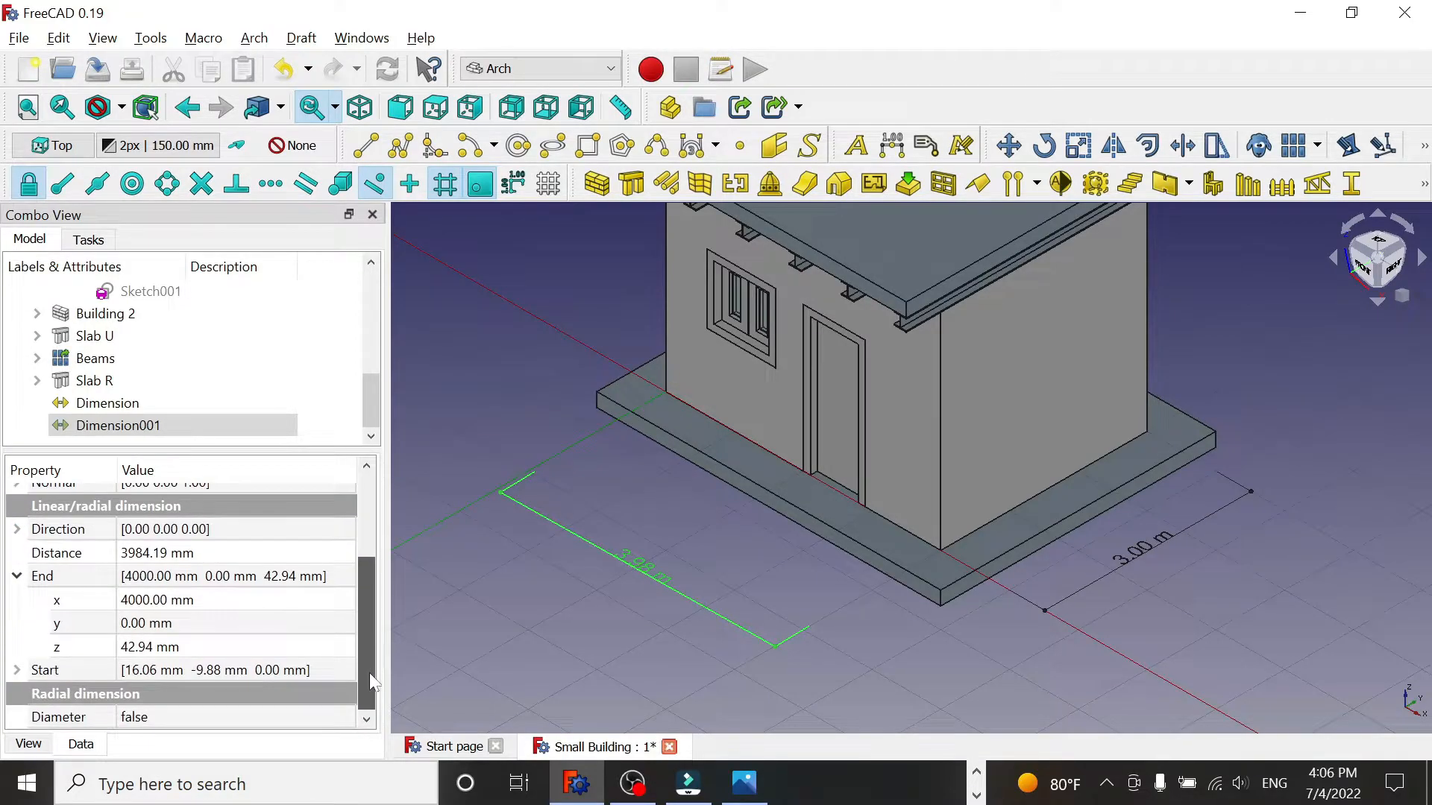
pyautogui.click(16, 670)
pyautogui.moveTo(357, 607); pyautogui.dragTo(365, 639)
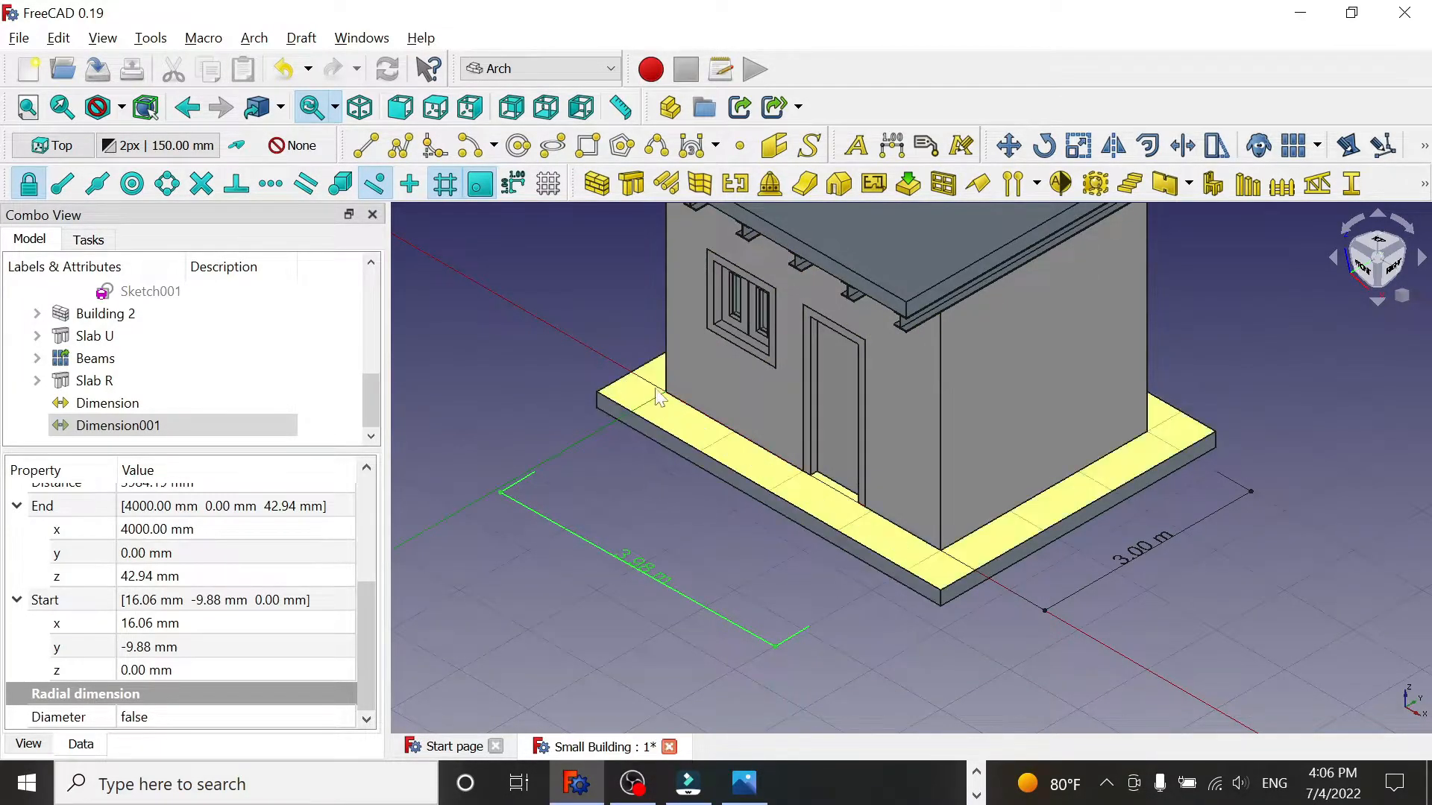
pyautogui.click(141, 630)
pyautogui.write('0')
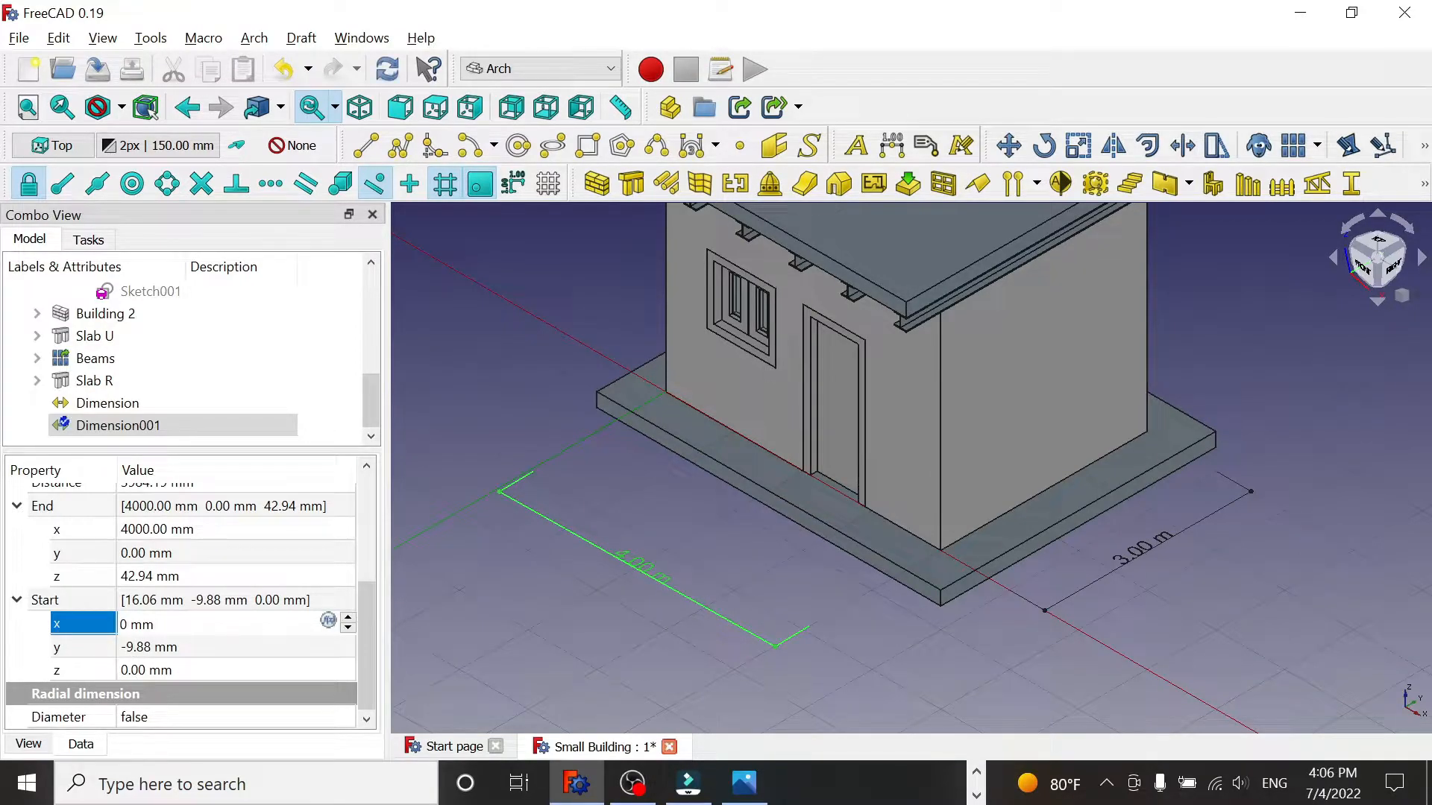
pyautogui.press('Return')
pyautogui.click(139, 647)
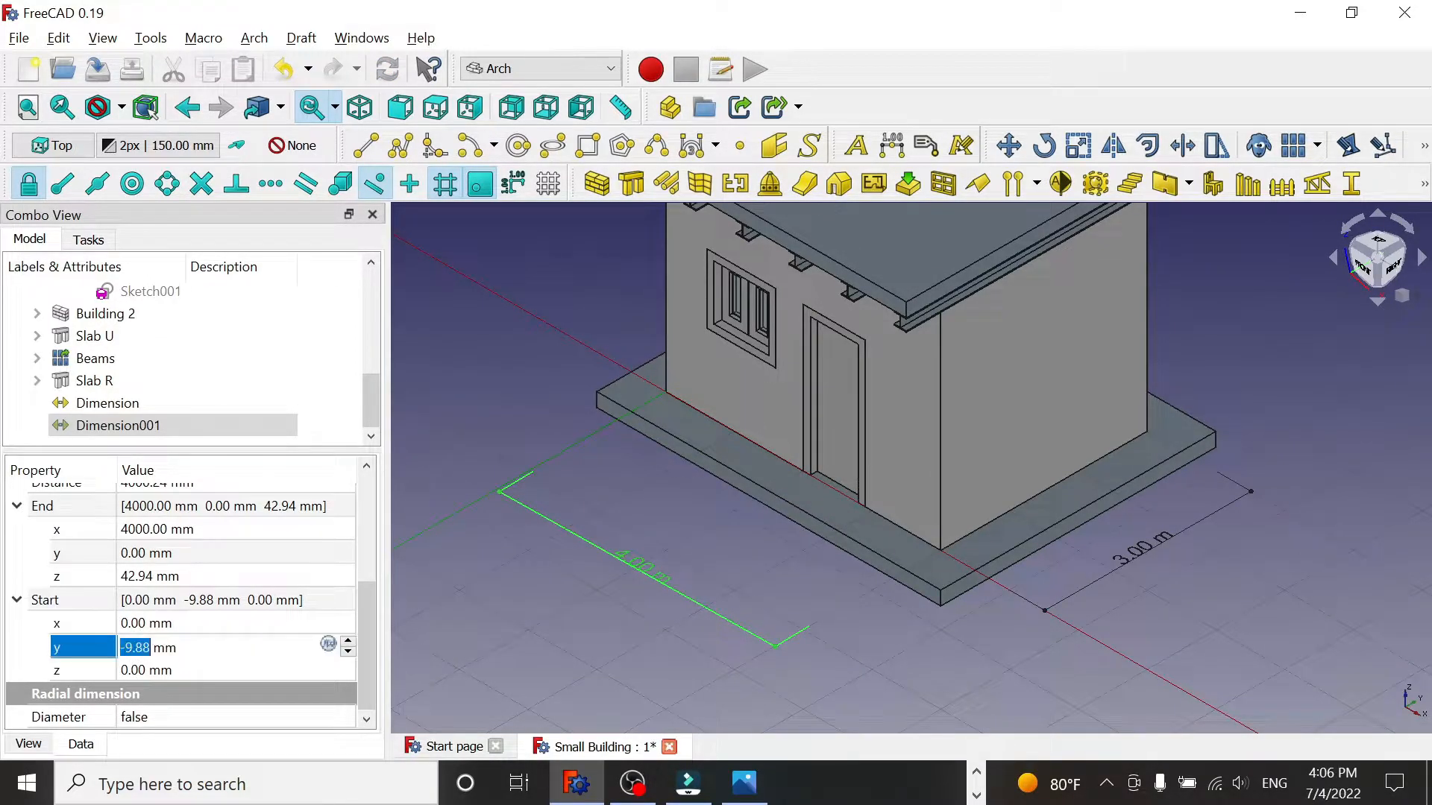
pyautogui.write('0')
pyautogui.press('Return')
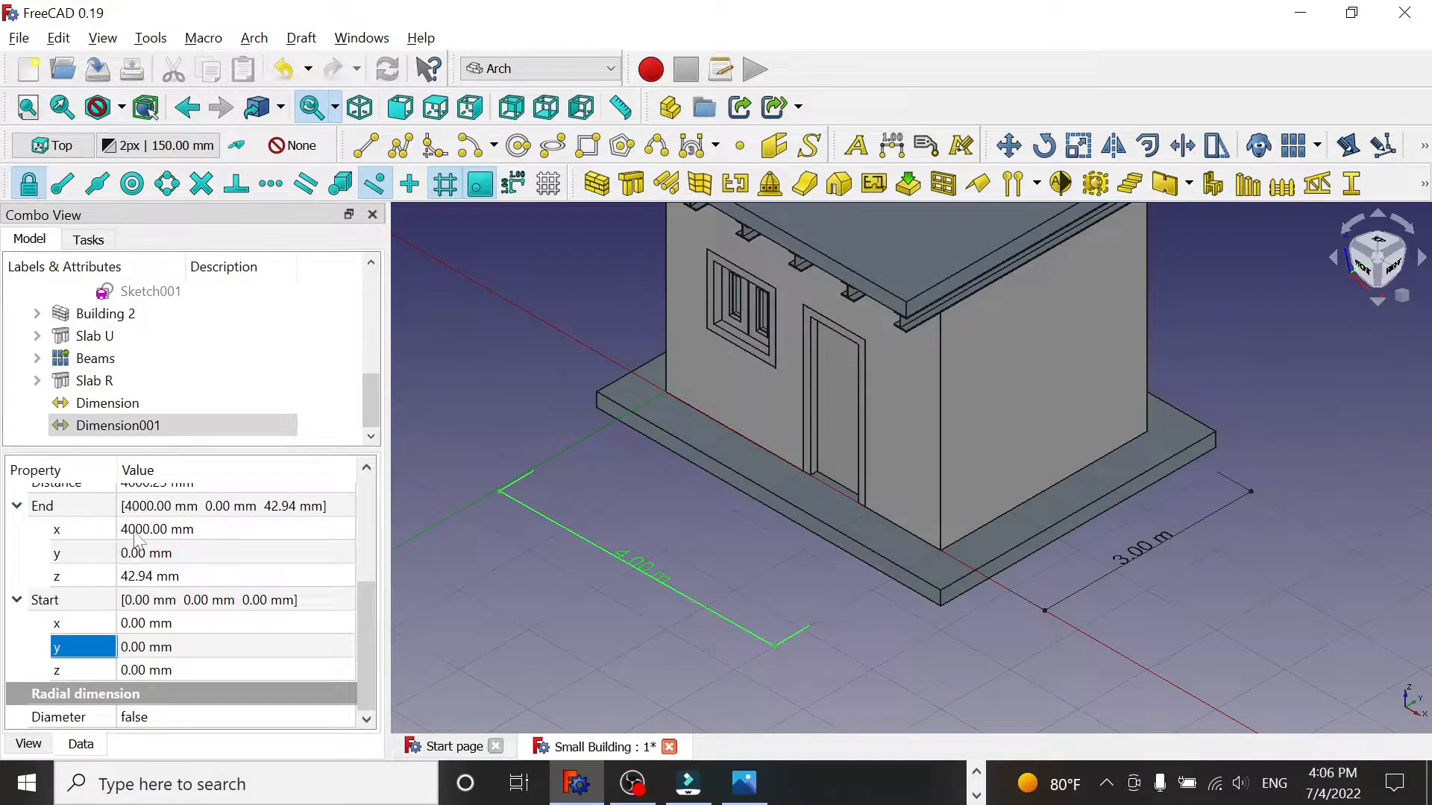
# - Set the front wall dimension's end point z coordinate to 0 mm
pyautogui.click(136, 578)
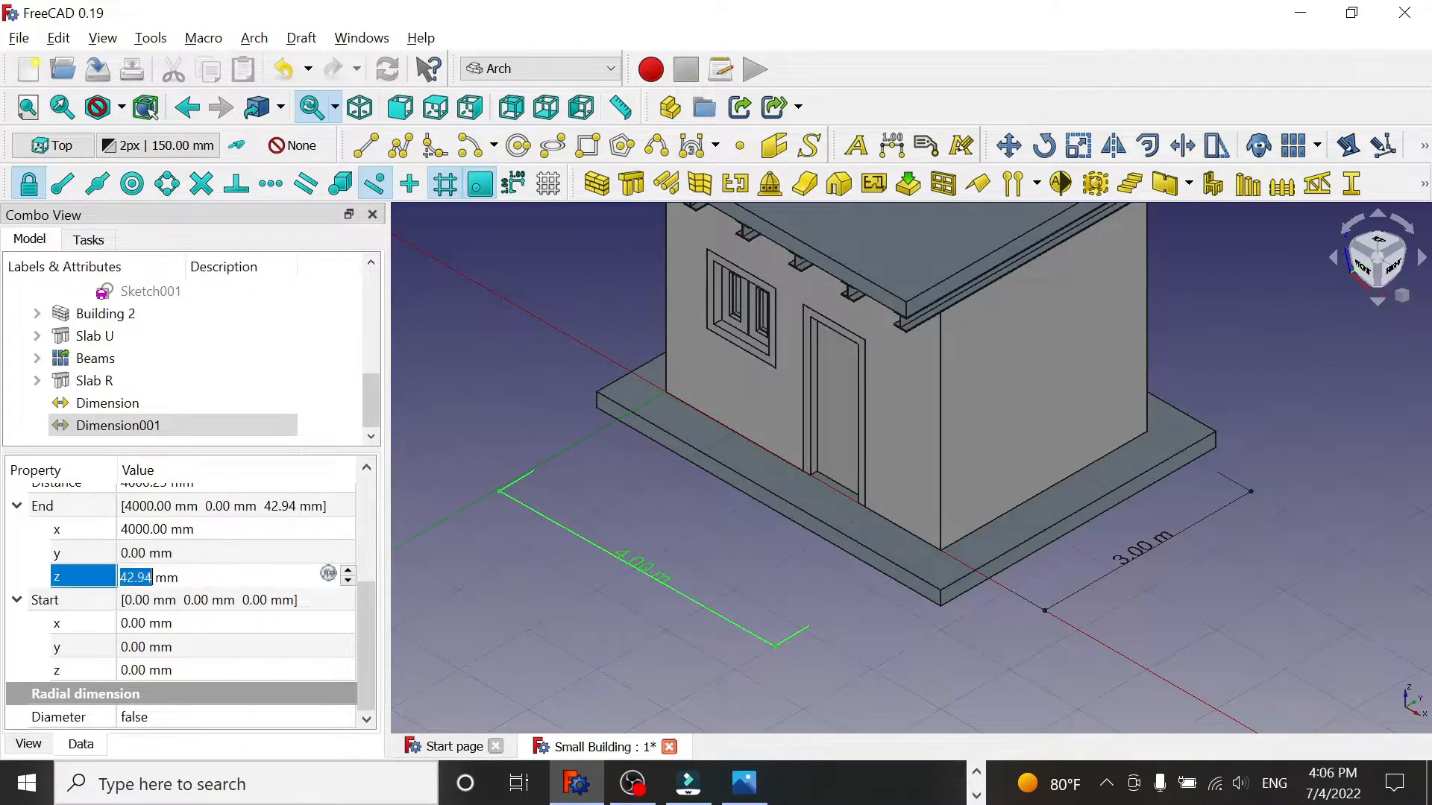
pyautogui.write('0')
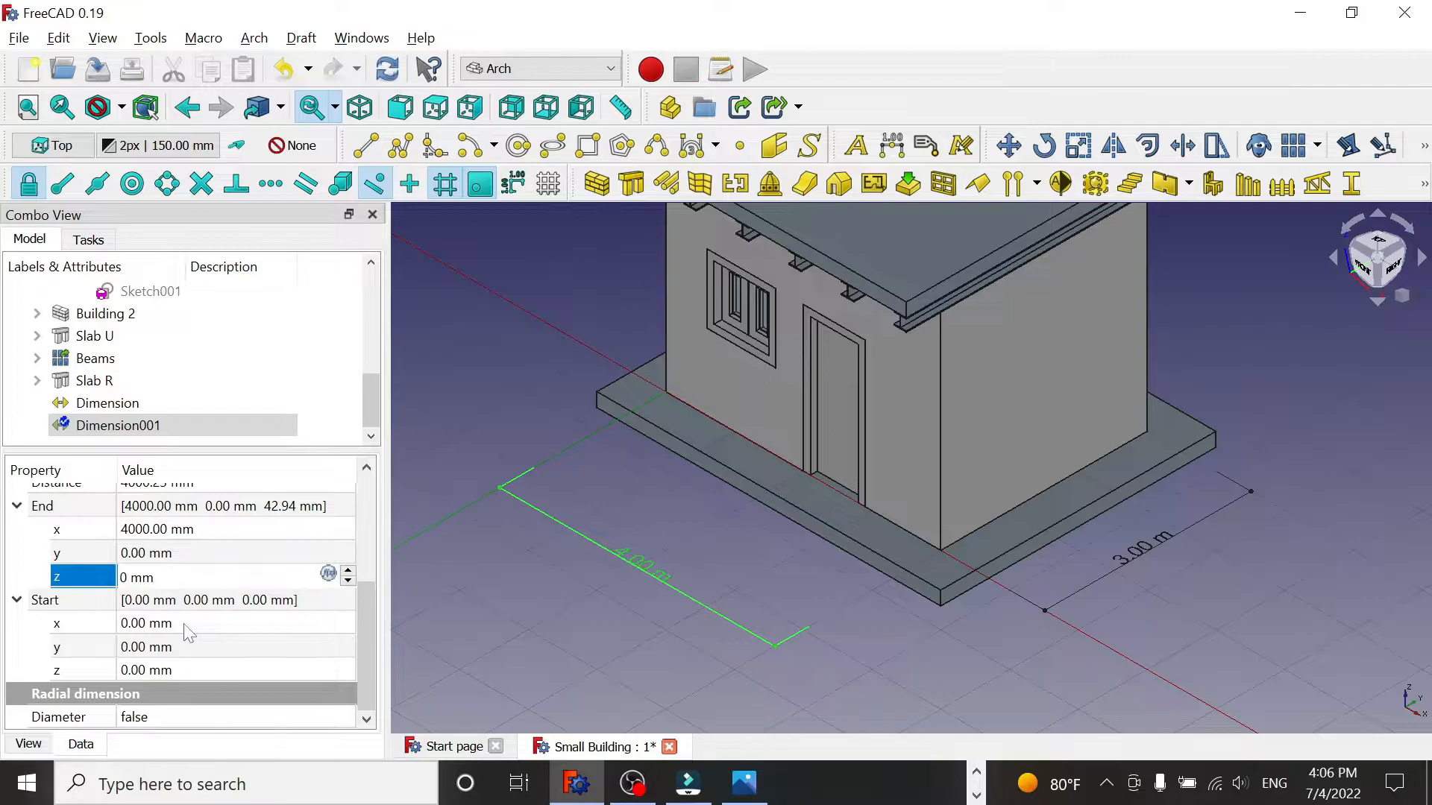
pyautogui.press('Return')
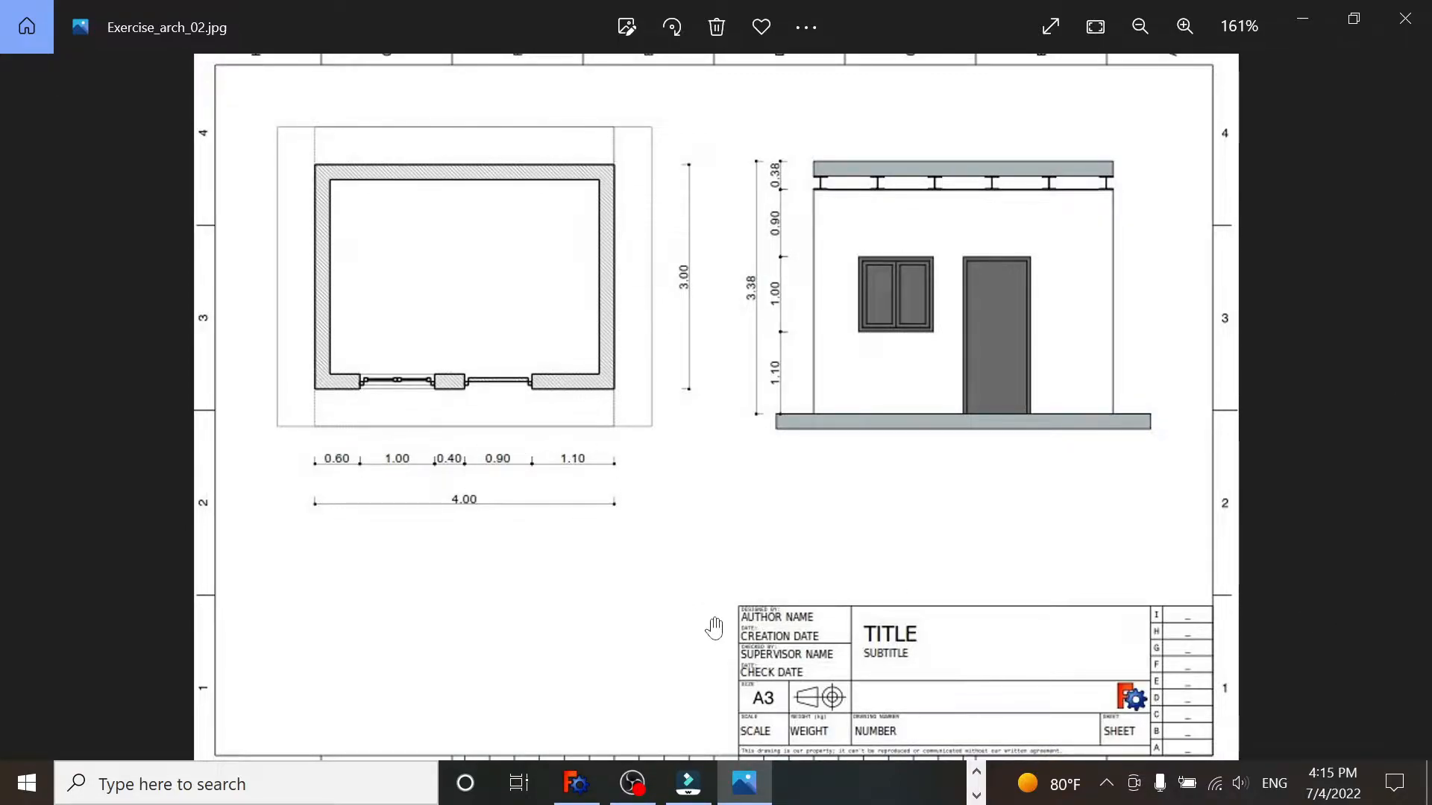
# - Switch back to FreeCAD and dimension about 0.31 m of the front wall base from its window-side corner, placing the line in front of the slab
pyautogui.hotkey('alt', 'Tab')
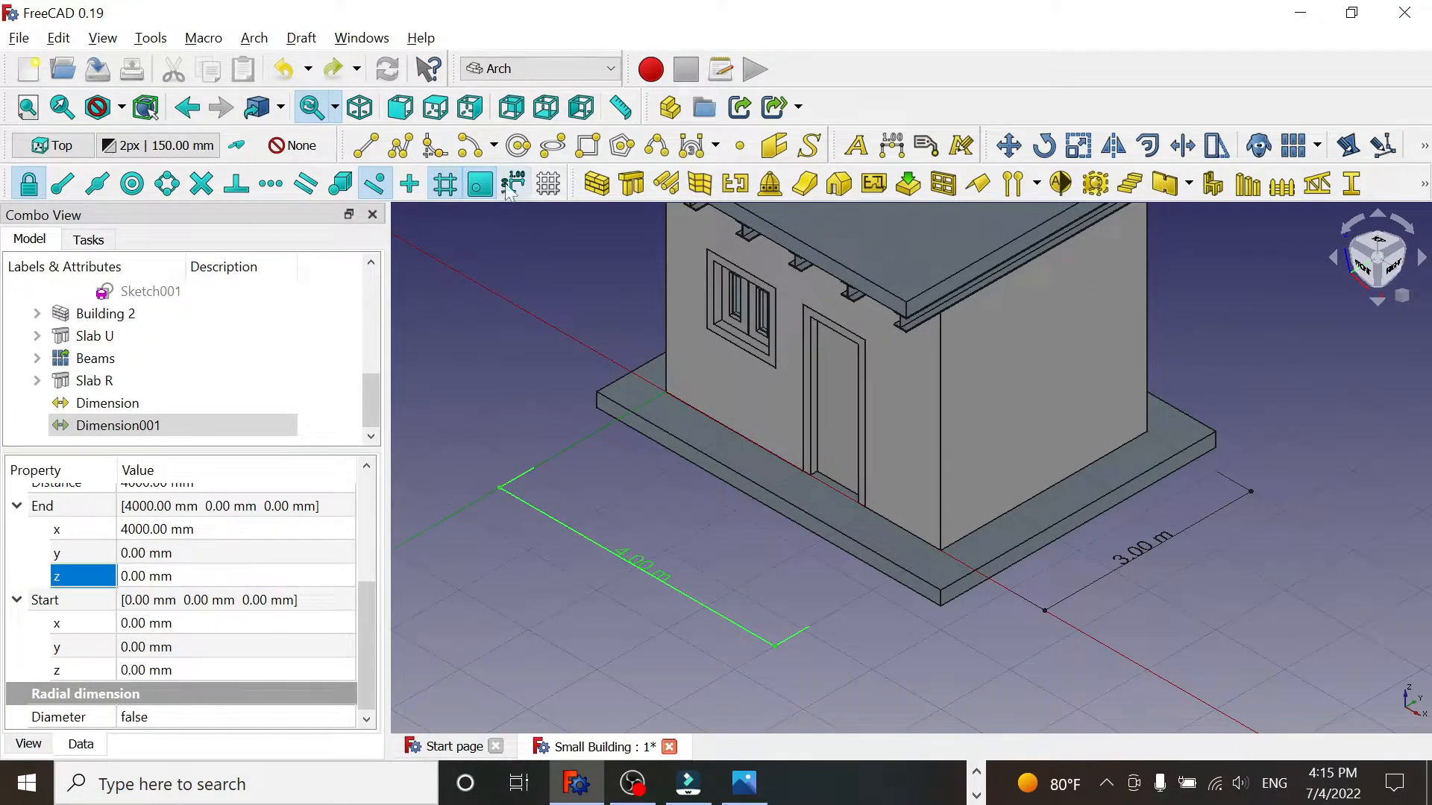
pyautogui.click(892, 145)
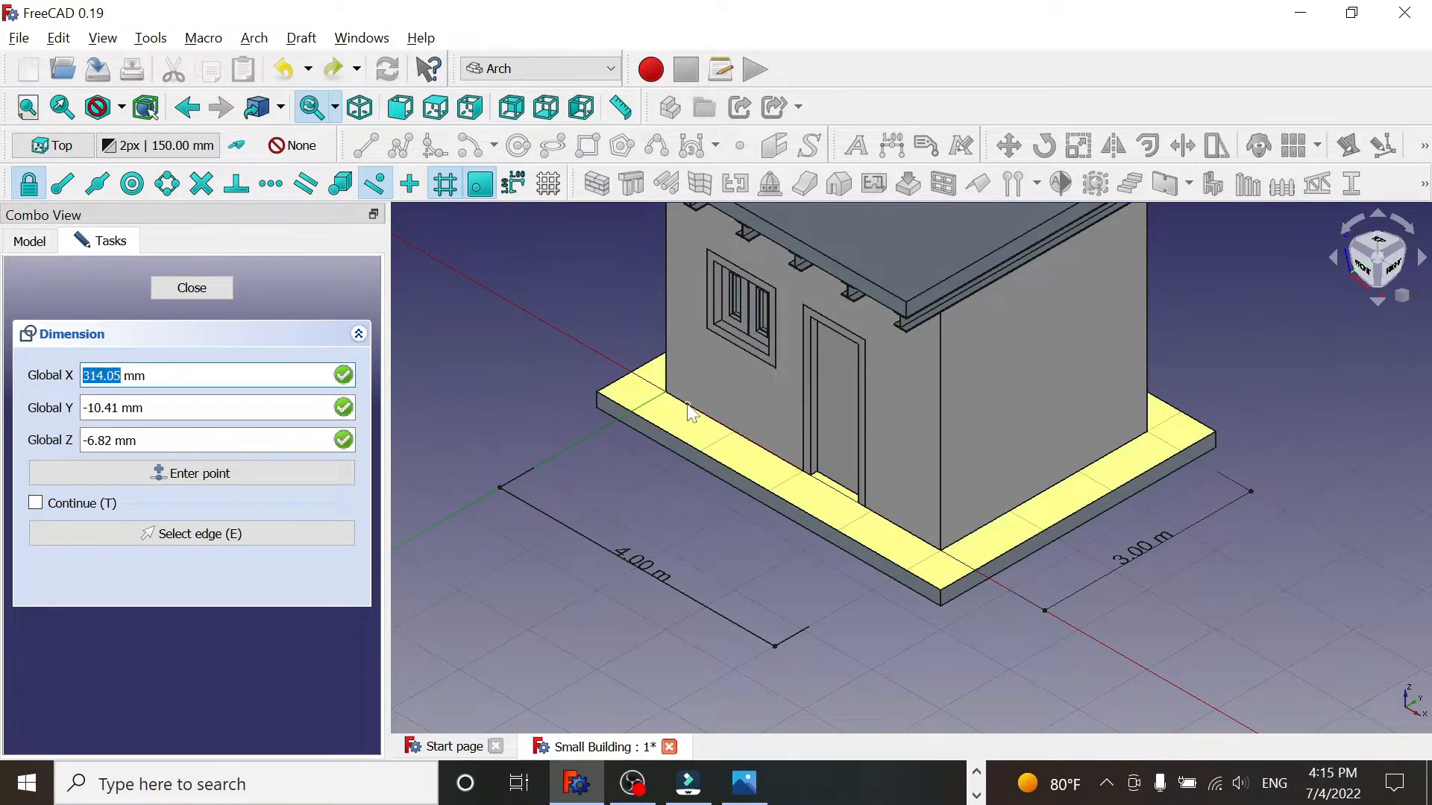
pyautogui.click(611, 471)
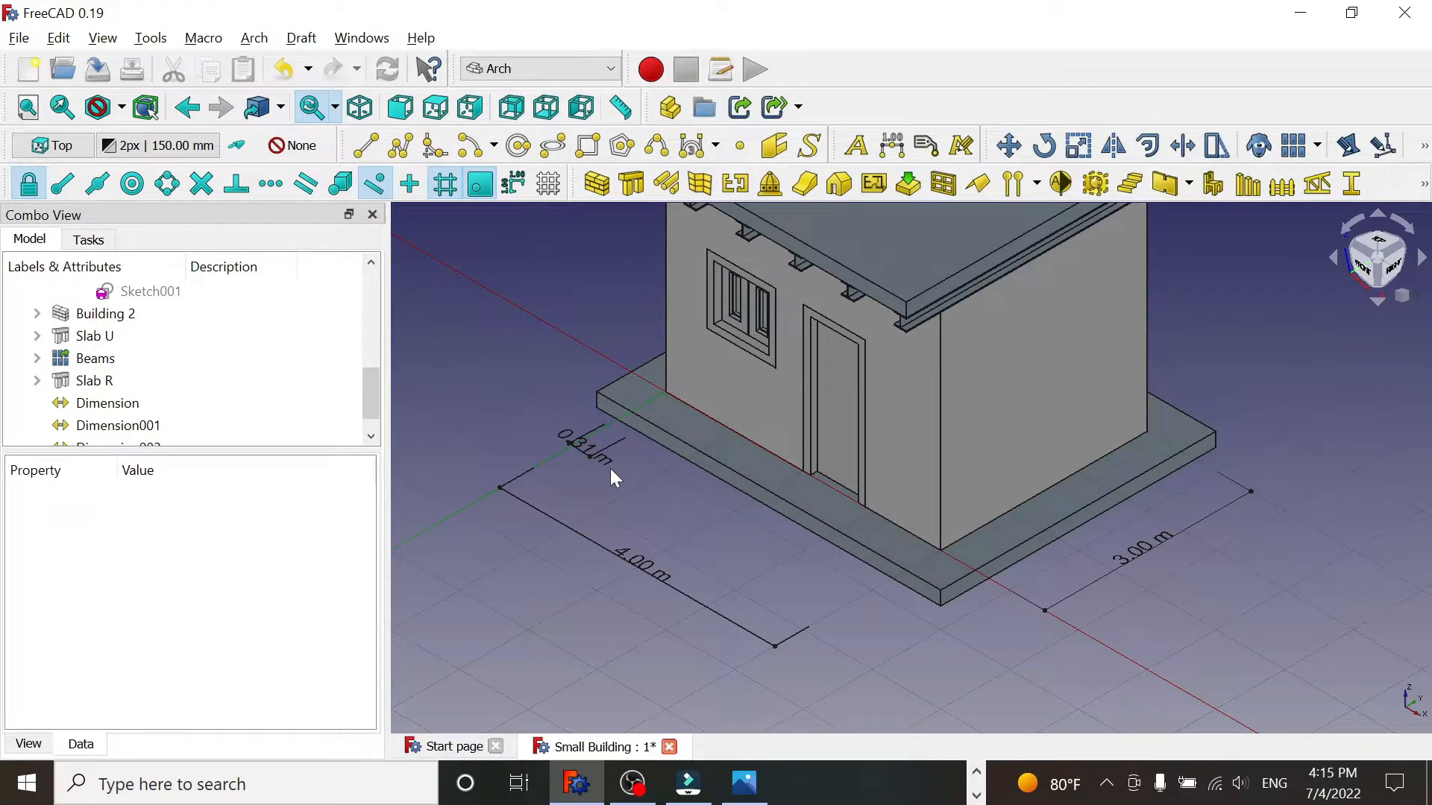
# - Check the corner-to-window length in the reference drawing, switch back to FreeCAD and set the short dimension's start point x and z to 0 mm
pyautogui.hotkey('alt', 'Tab')
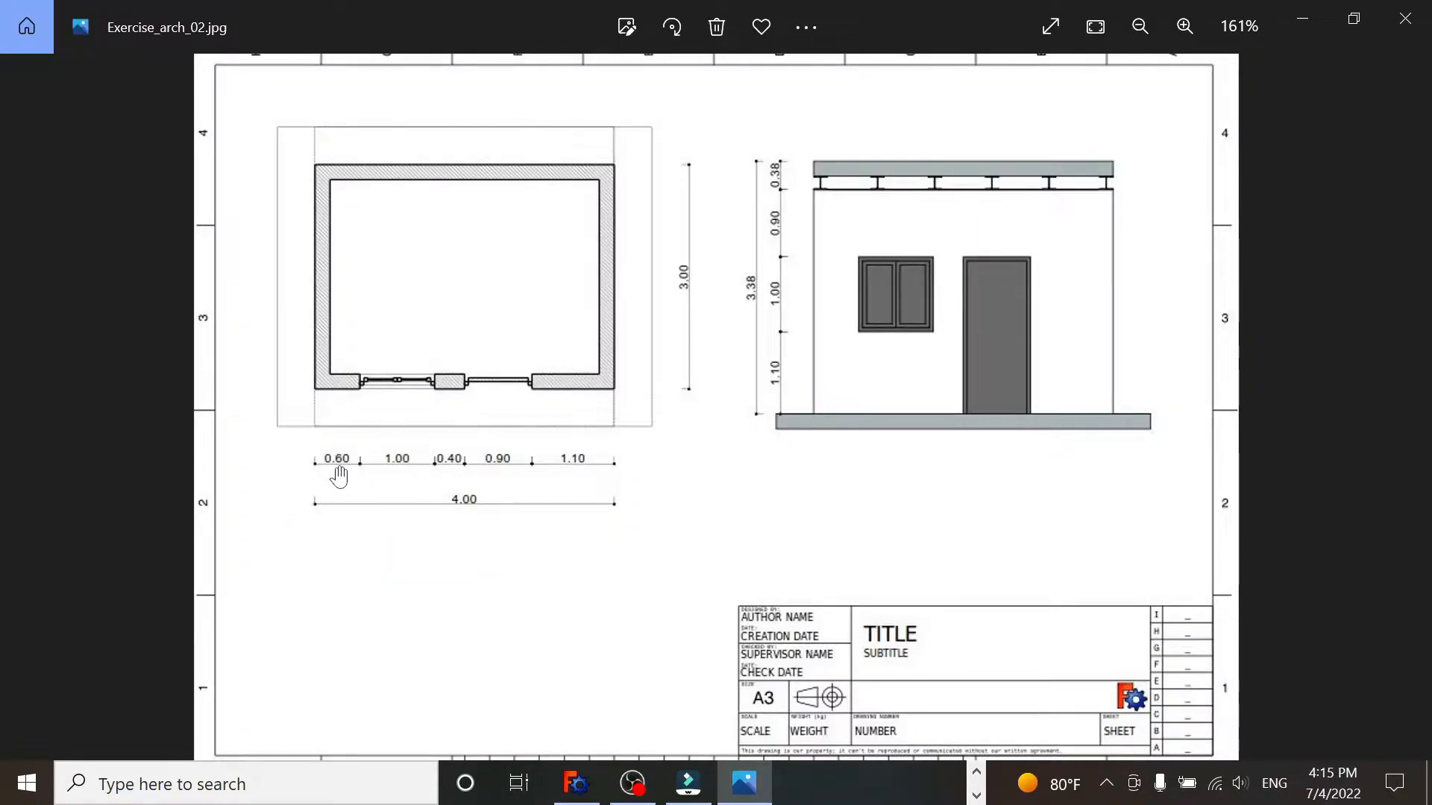
pyautogui.hotkey('alt', 'Tab')
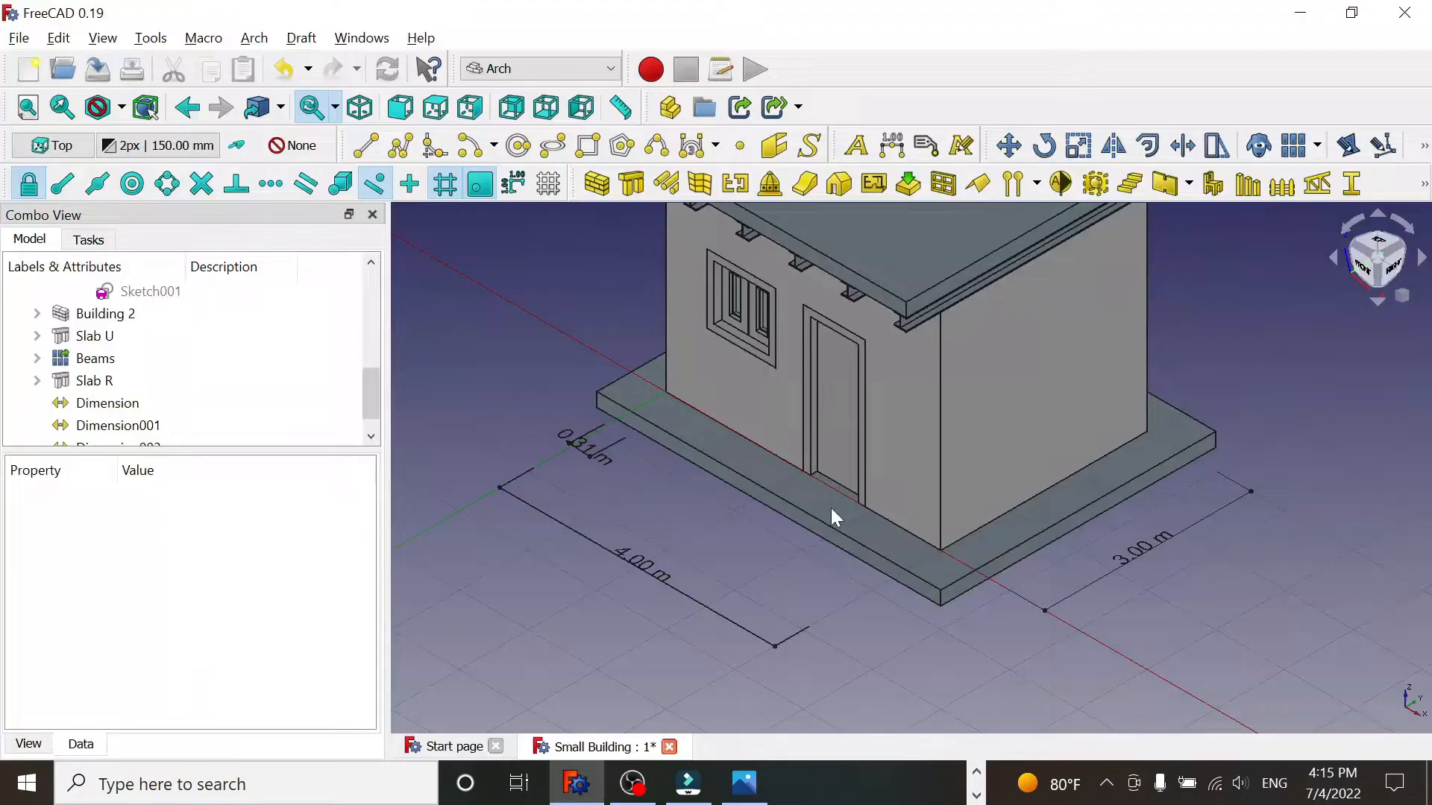
pyautogui.click(581, 460)
pyautogui.scroll(-1, 361, 577)
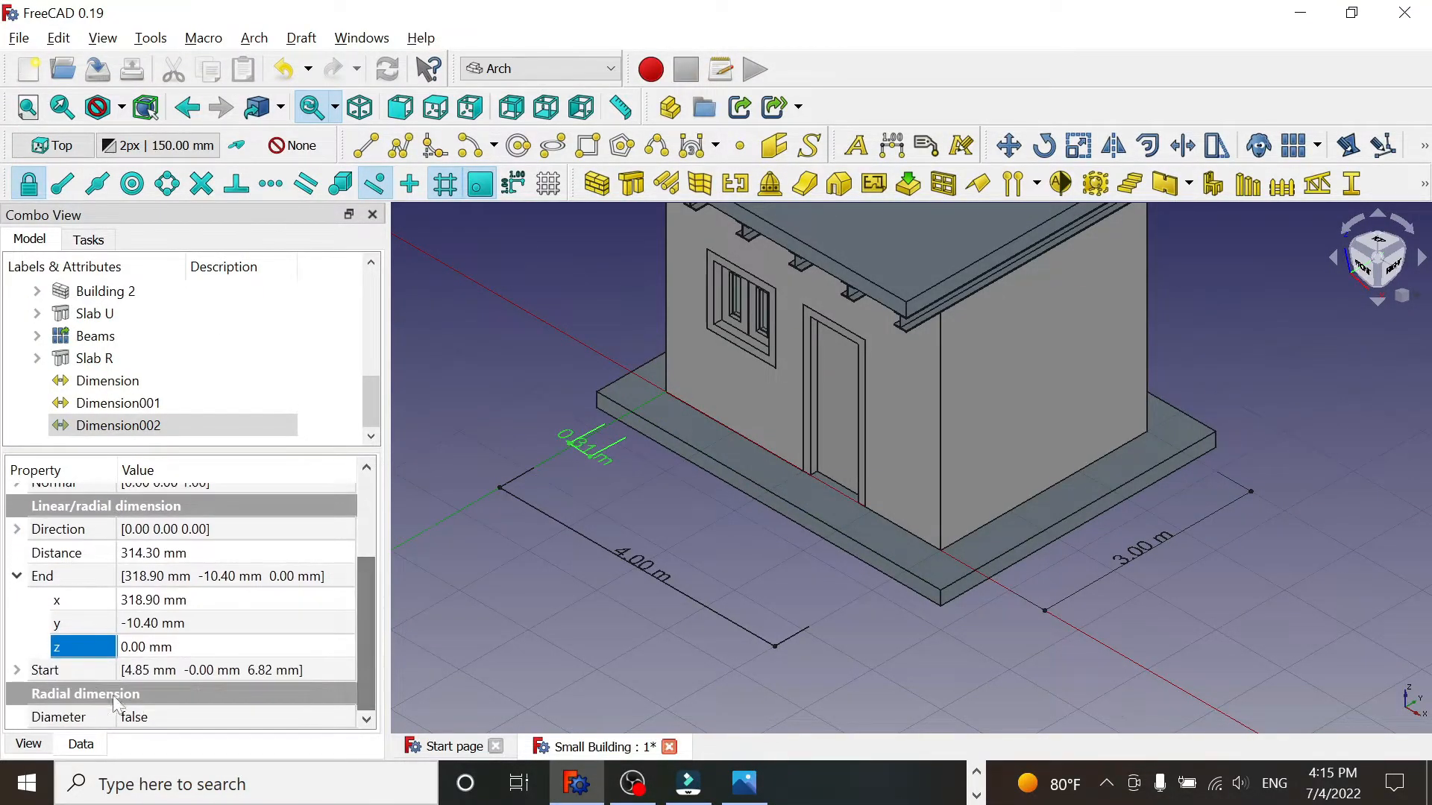
pyautogui.click(16, 670)
pyautogui.scroll(-1, 362, 615)
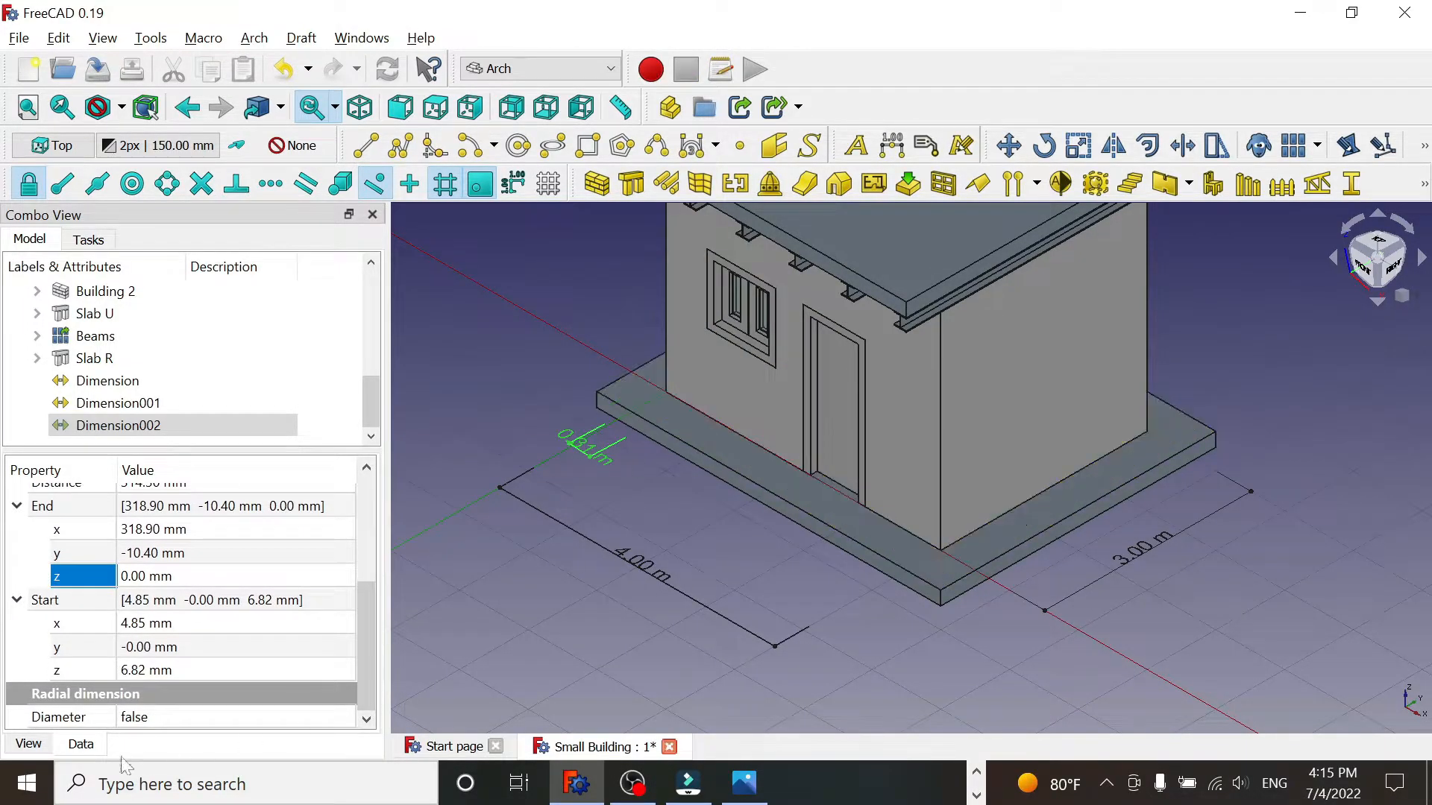
pyautogui.click(153, 623)
pyautogui.write('0')
pyautogui.press('Return')
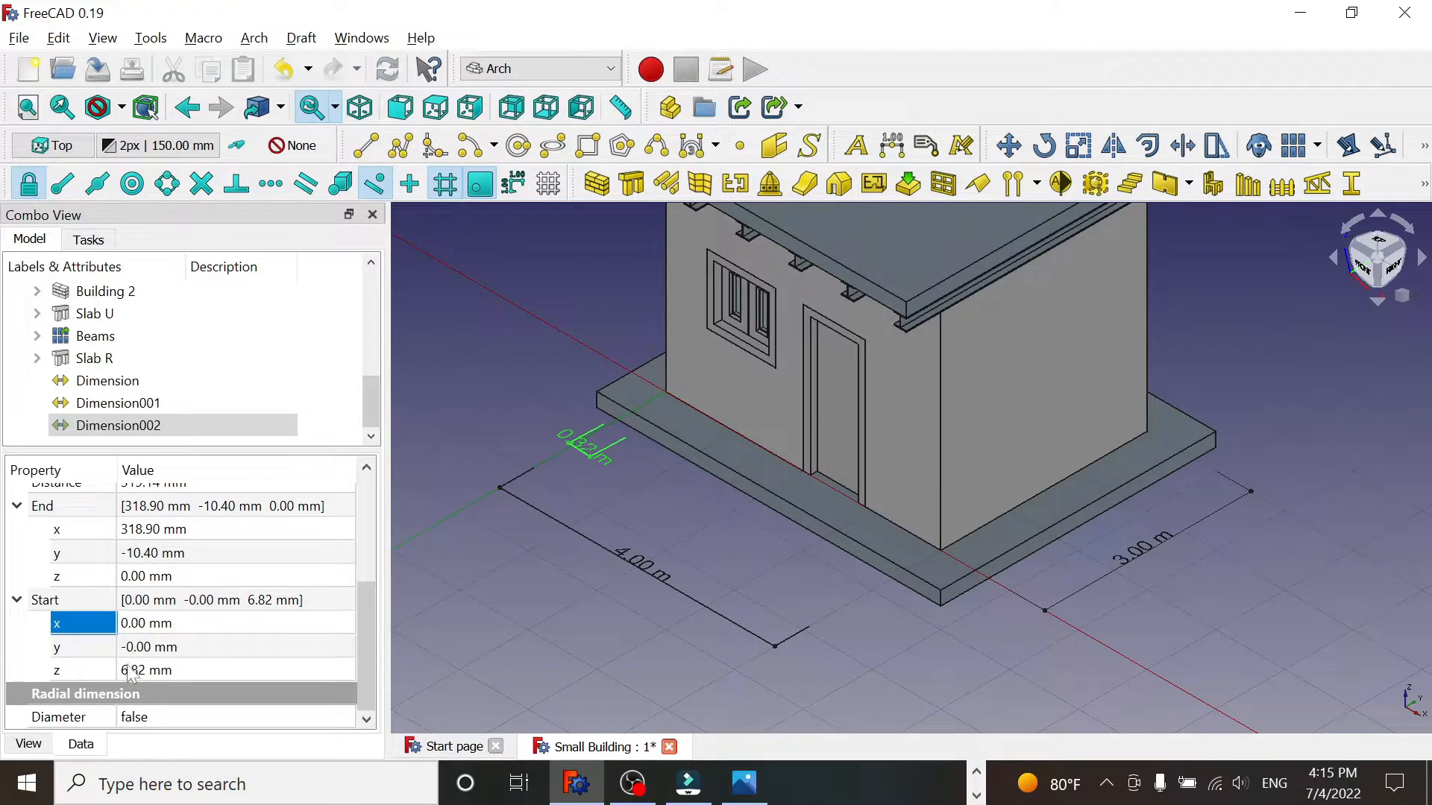
pyautogui.click(131, 670)
pyautogui.write('0')
pyautogui.press('Return')
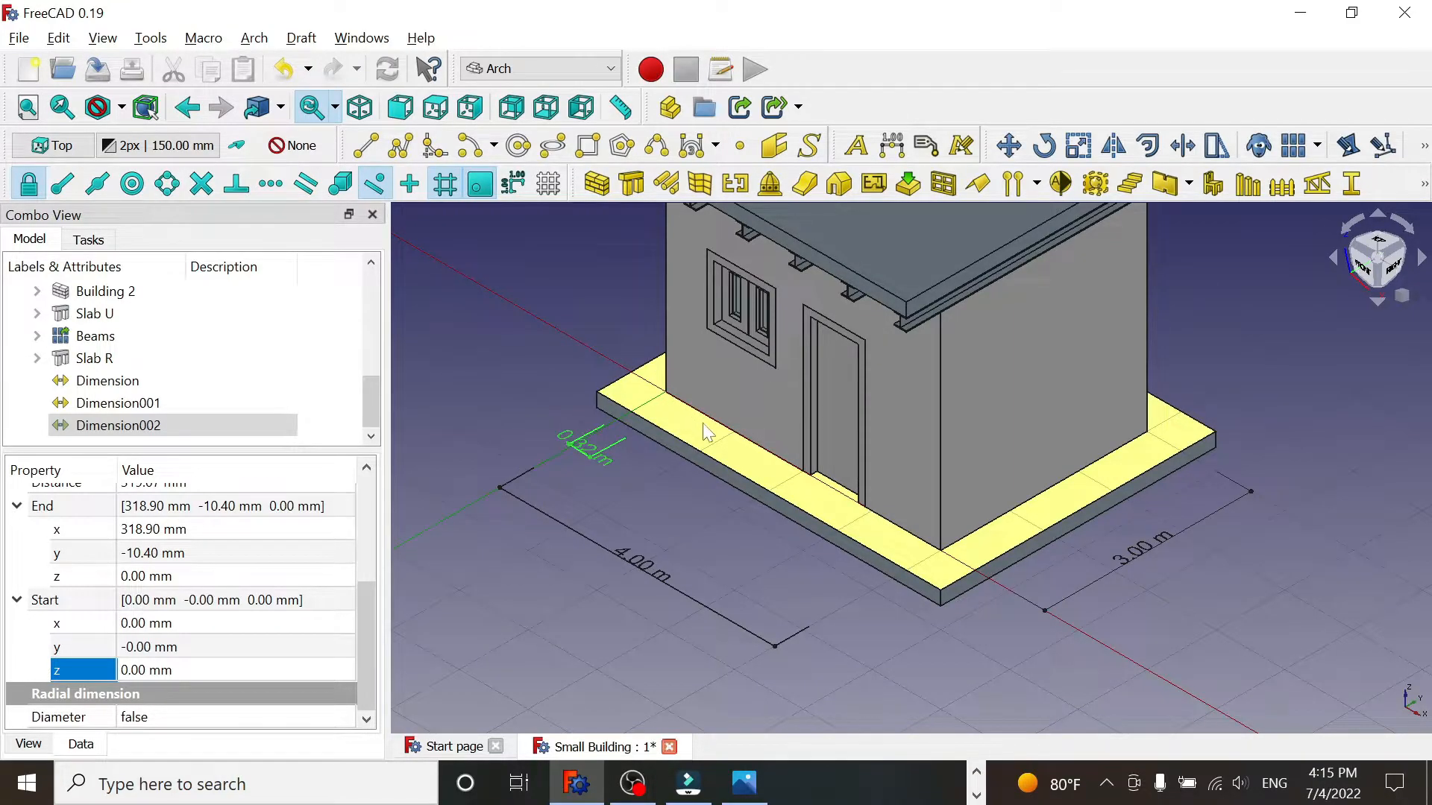
# - Set the short dimension's end point coordinates to x 600 mm and y 0 mm
pyautogui.click(136, 530)
pyautogui.write('600')
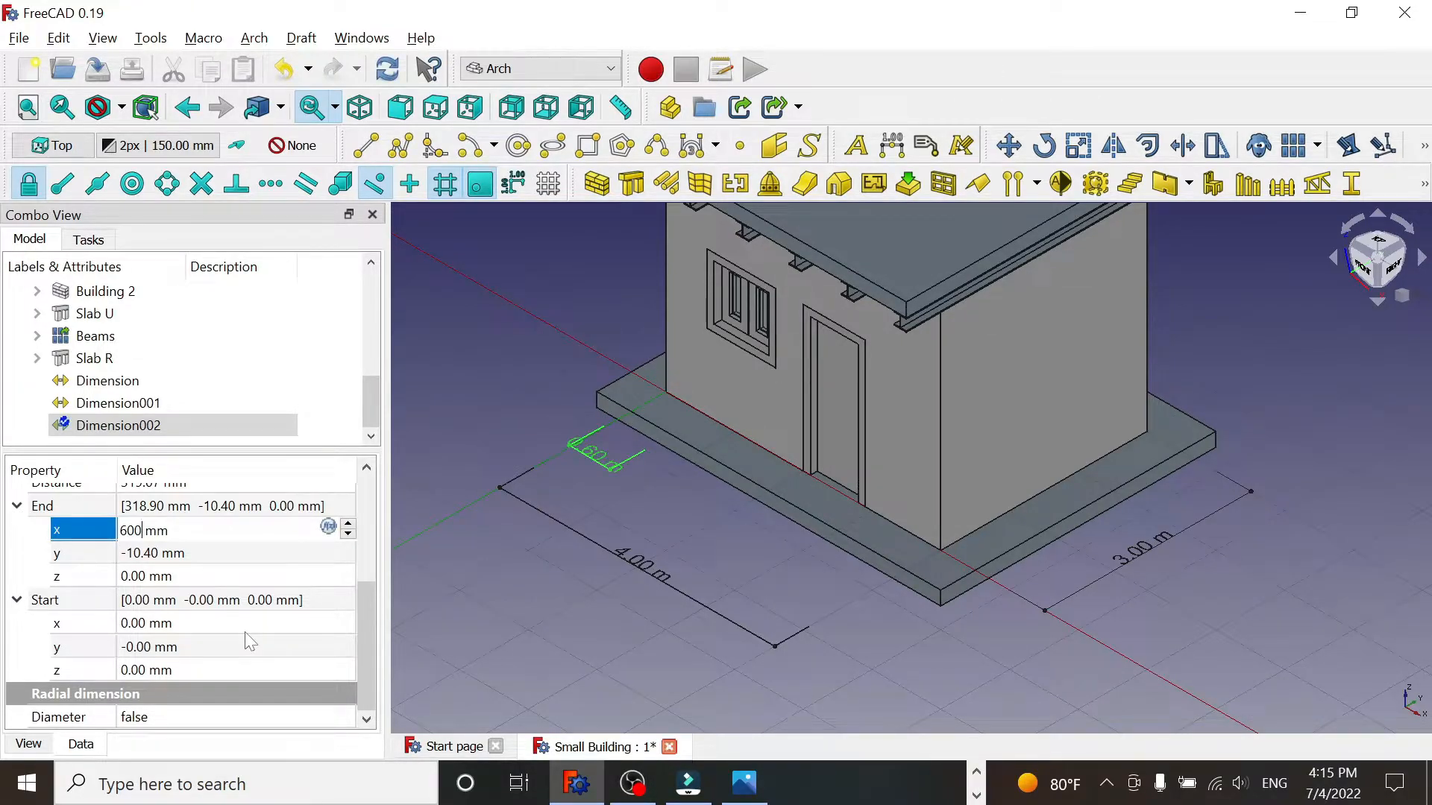
pyautogui.click(149, 561)
pyautogui.write('0')
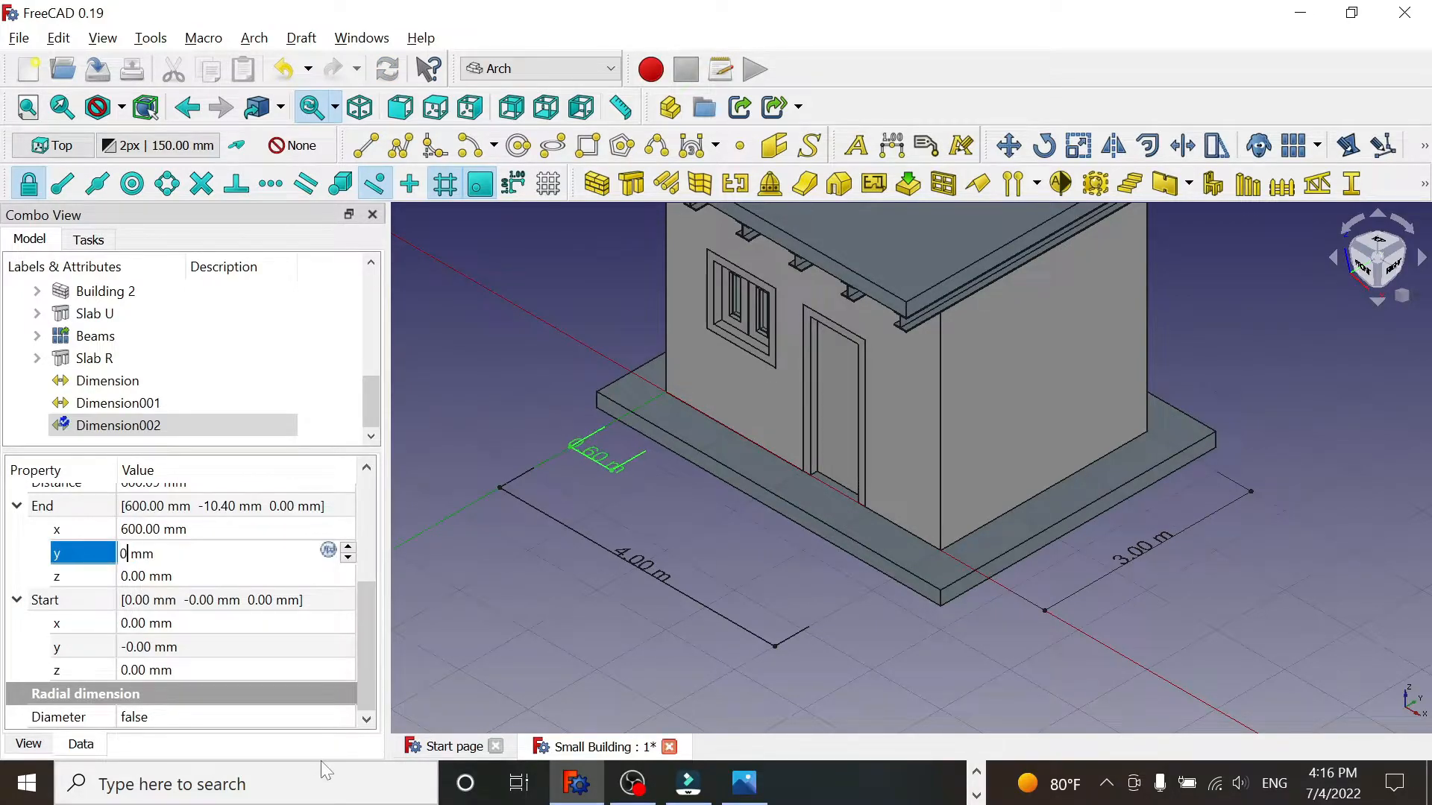
pyautogui.press('Return')
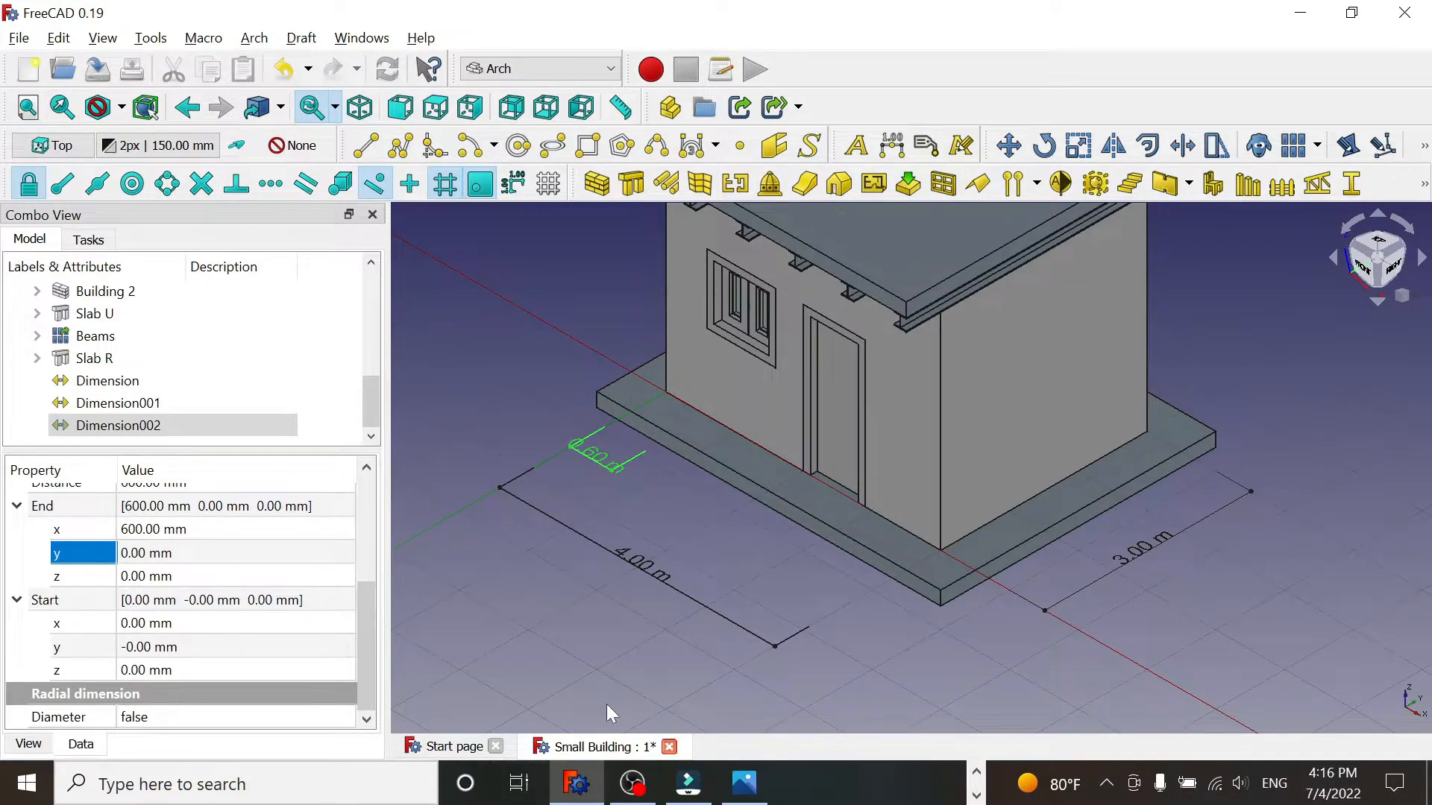
# - Enlarge the model tree area, then copy and paste the 0.60 m corner-to-window dimension
pyautogui.moveTo(1236, 347); pyautogui.dragTo(1143, 344, button='middle')
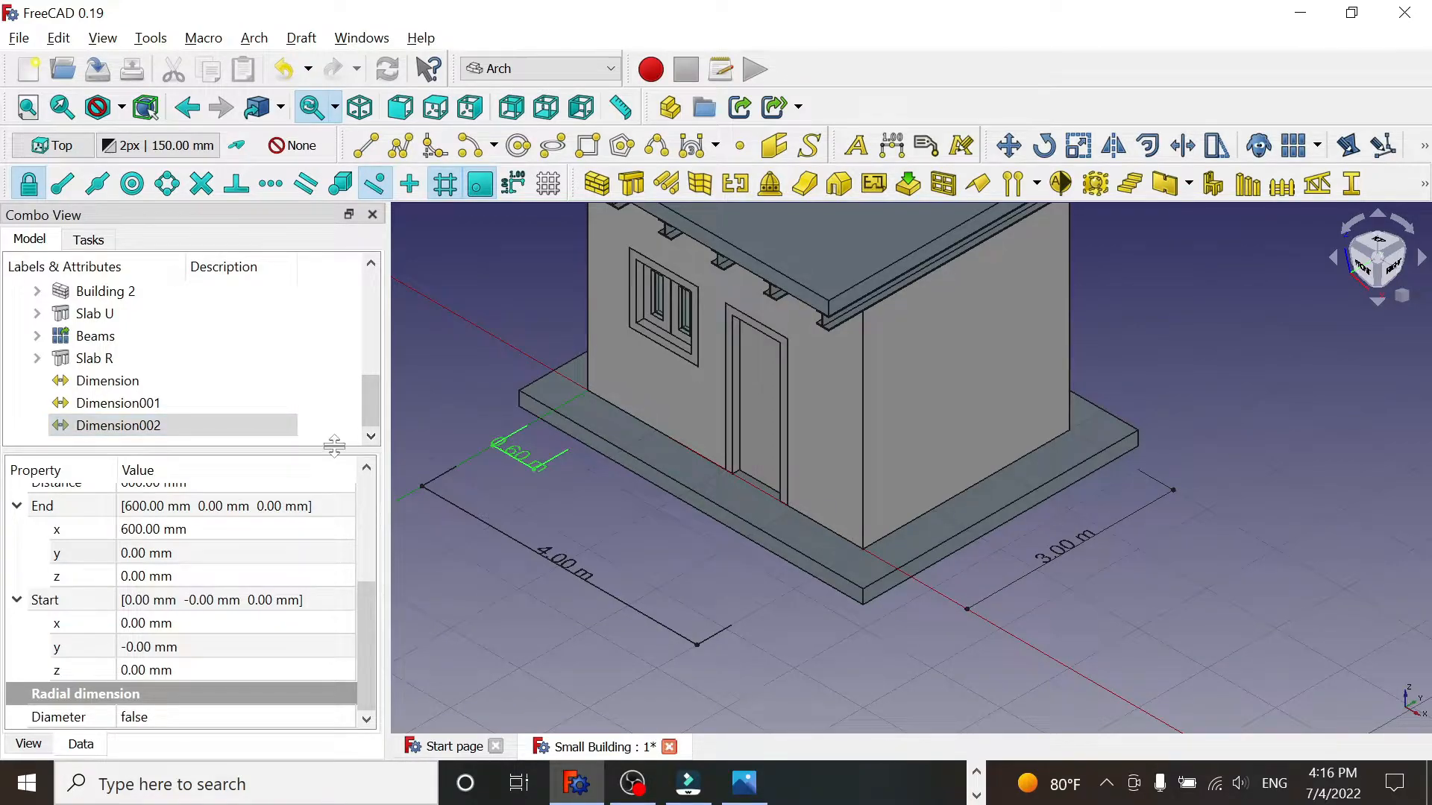
pyautogui.moveTo(337, 454); pyautogui.dragTo(340, 554)
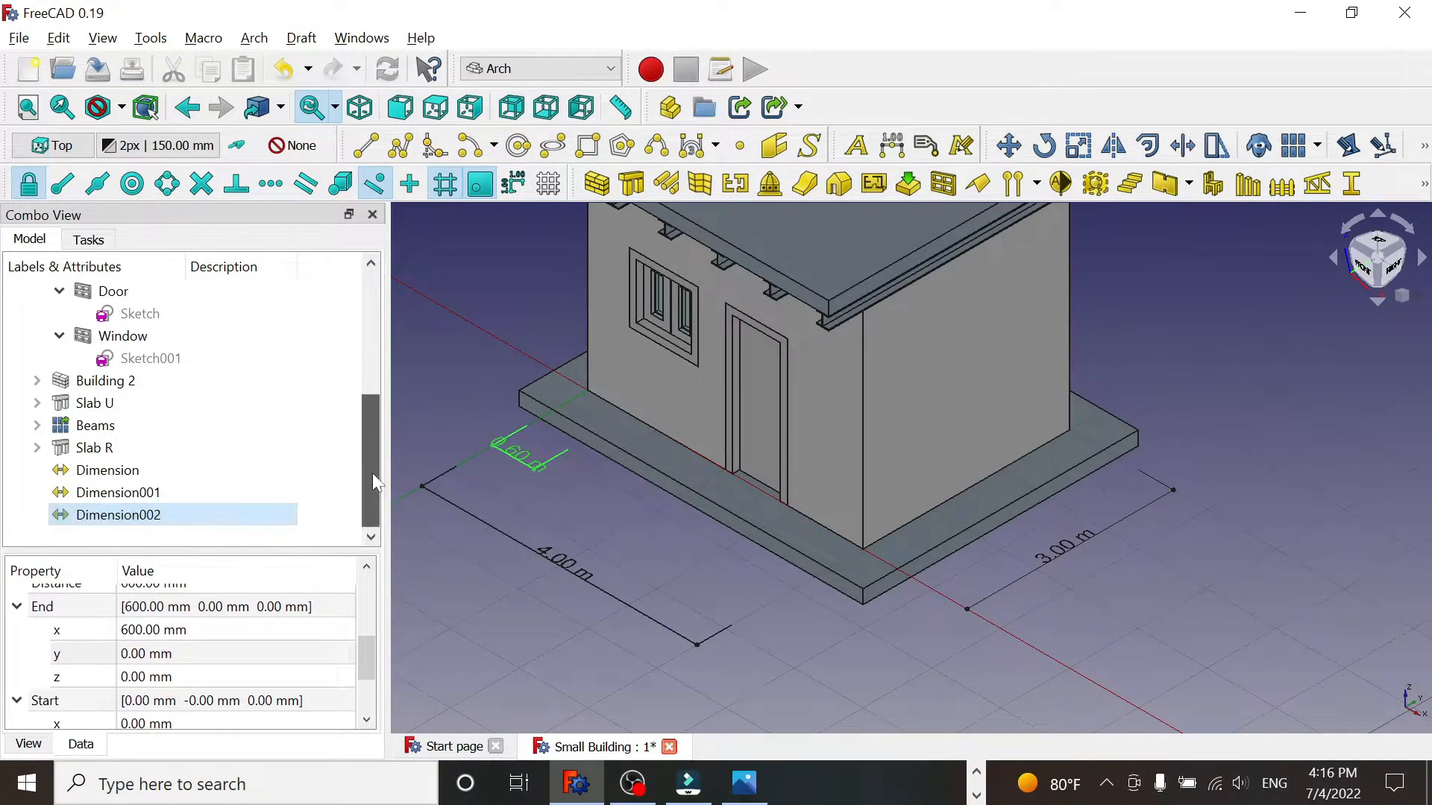
pyautogui.click(161, 516)
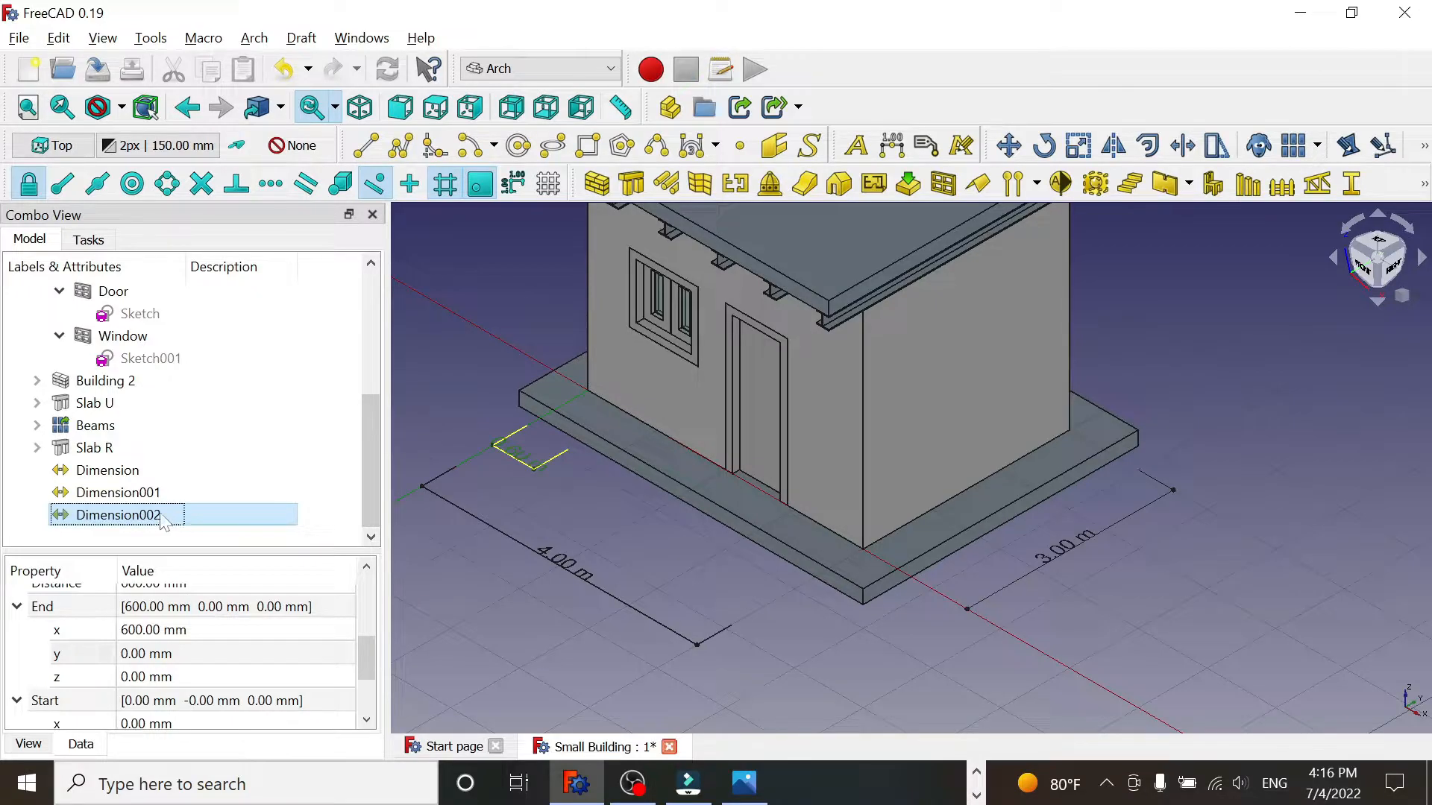
pyautogui.rightClick(114, 514)
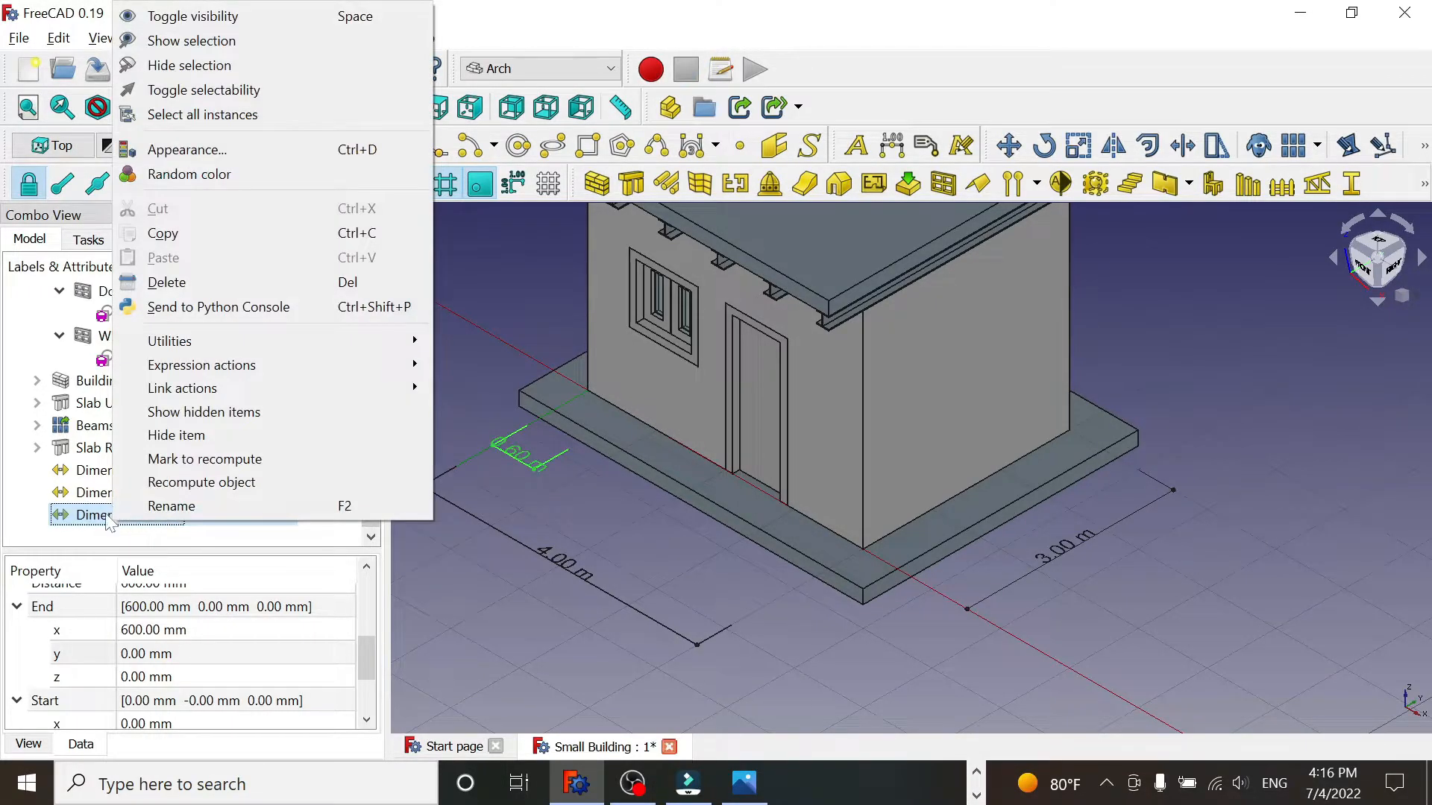
pyautogui.click(181, 240)
pyautogui.rightClick(109, 514)
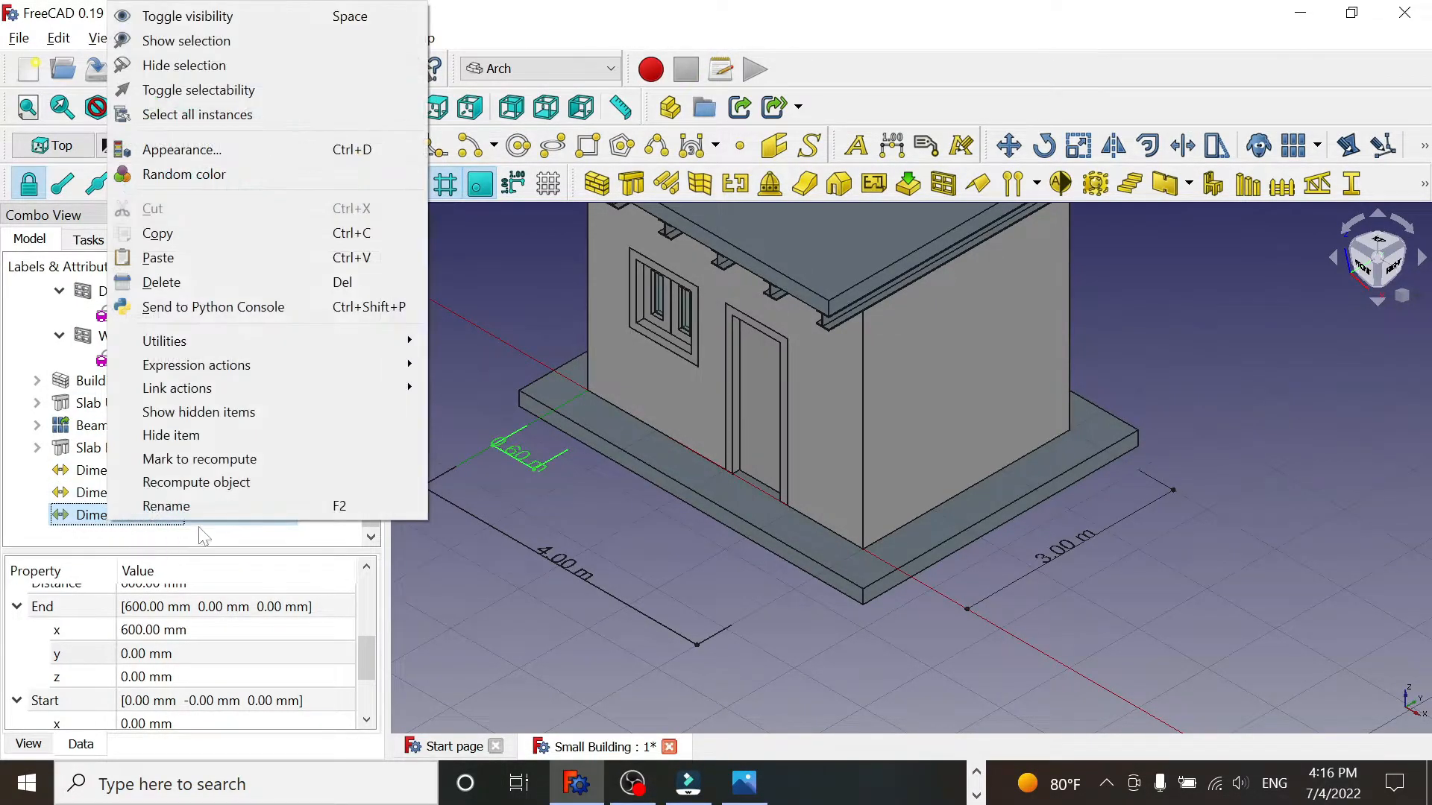
pyautogui.click(157, 258)
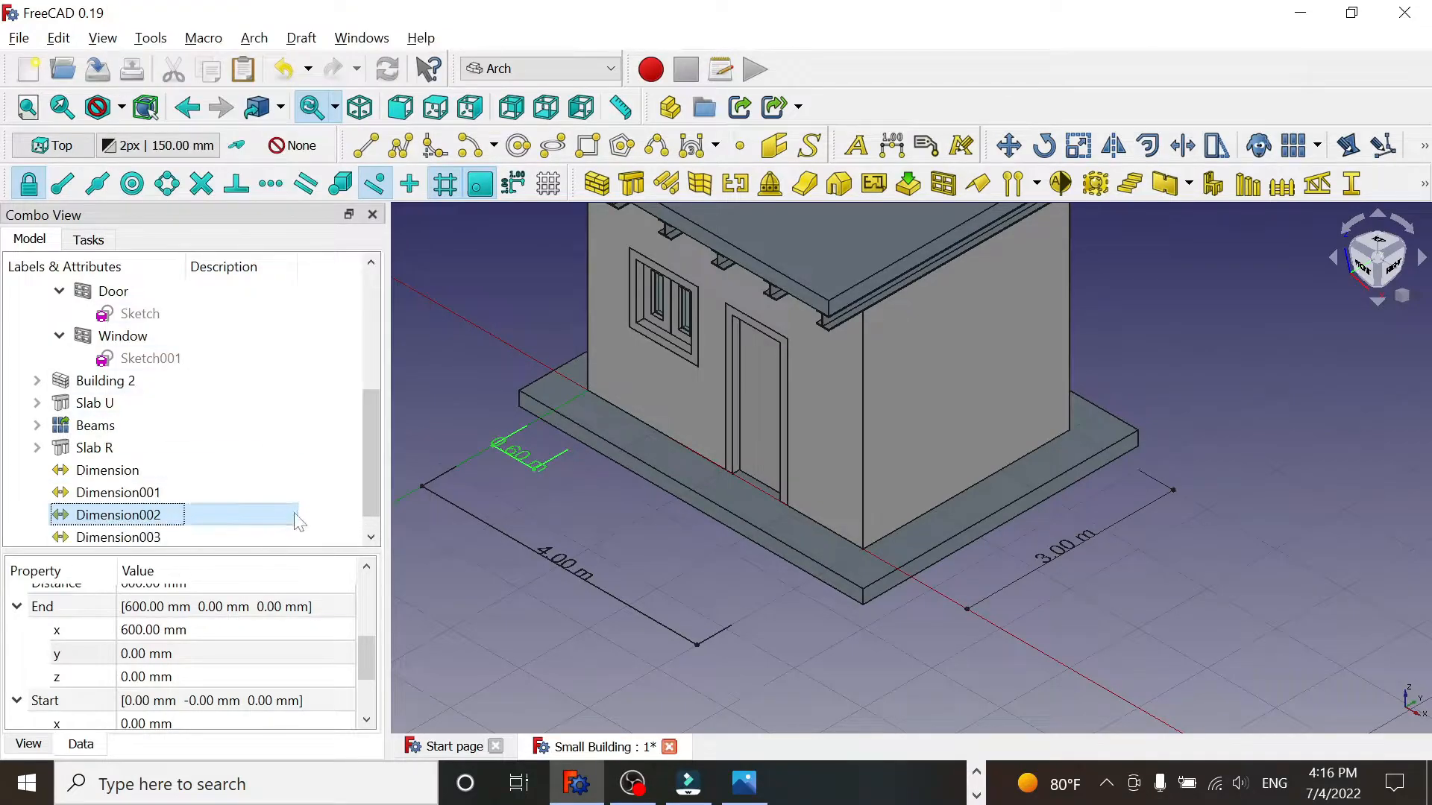
# - Check the window width in the reference drawing, switch back to FreeCAD and set the pasted dimension's start point x to 600 mm
pyautogui.scroll(-1, 369, 462)
pyautogui.click(138, 517)
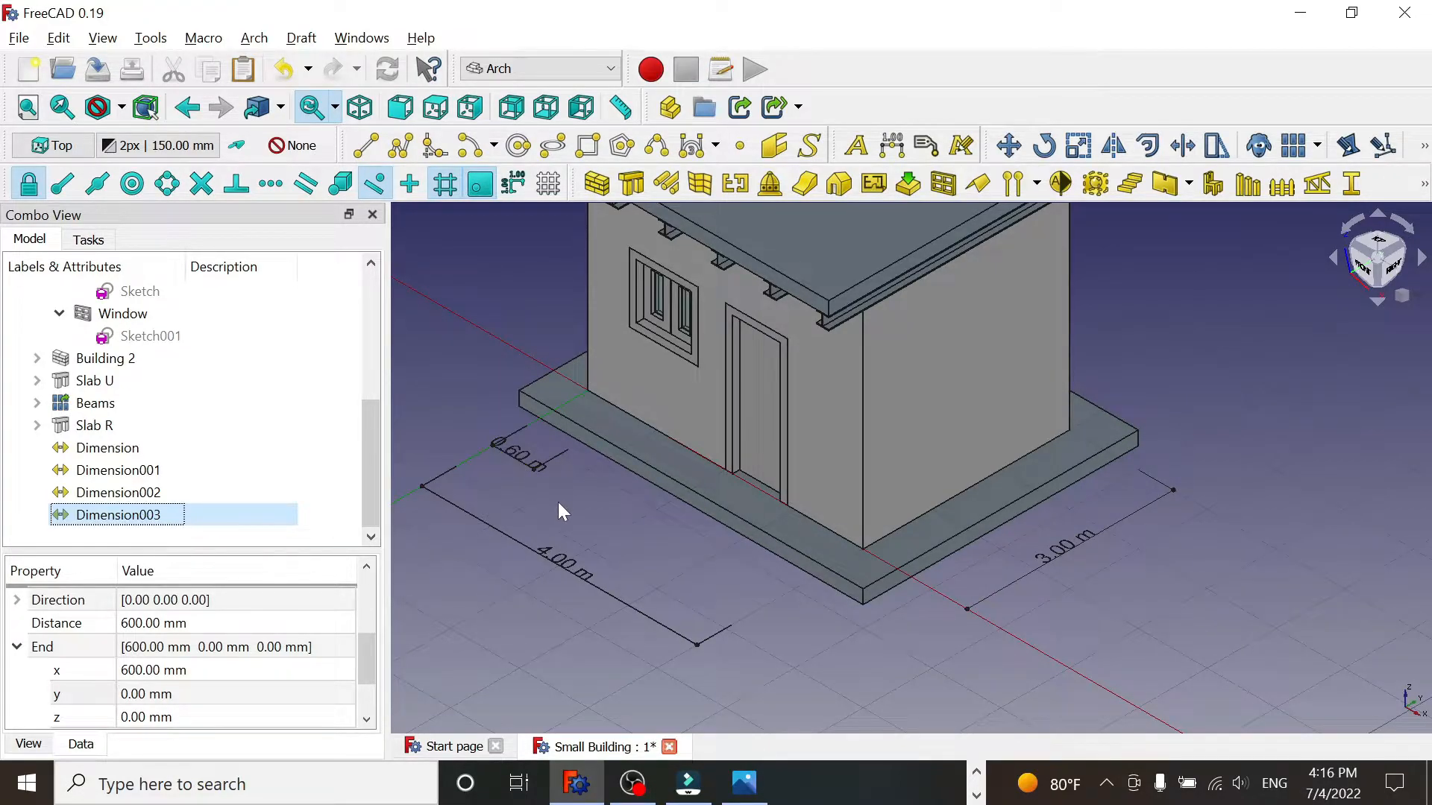
pyautogui.hotkey('alt', 'Tab')
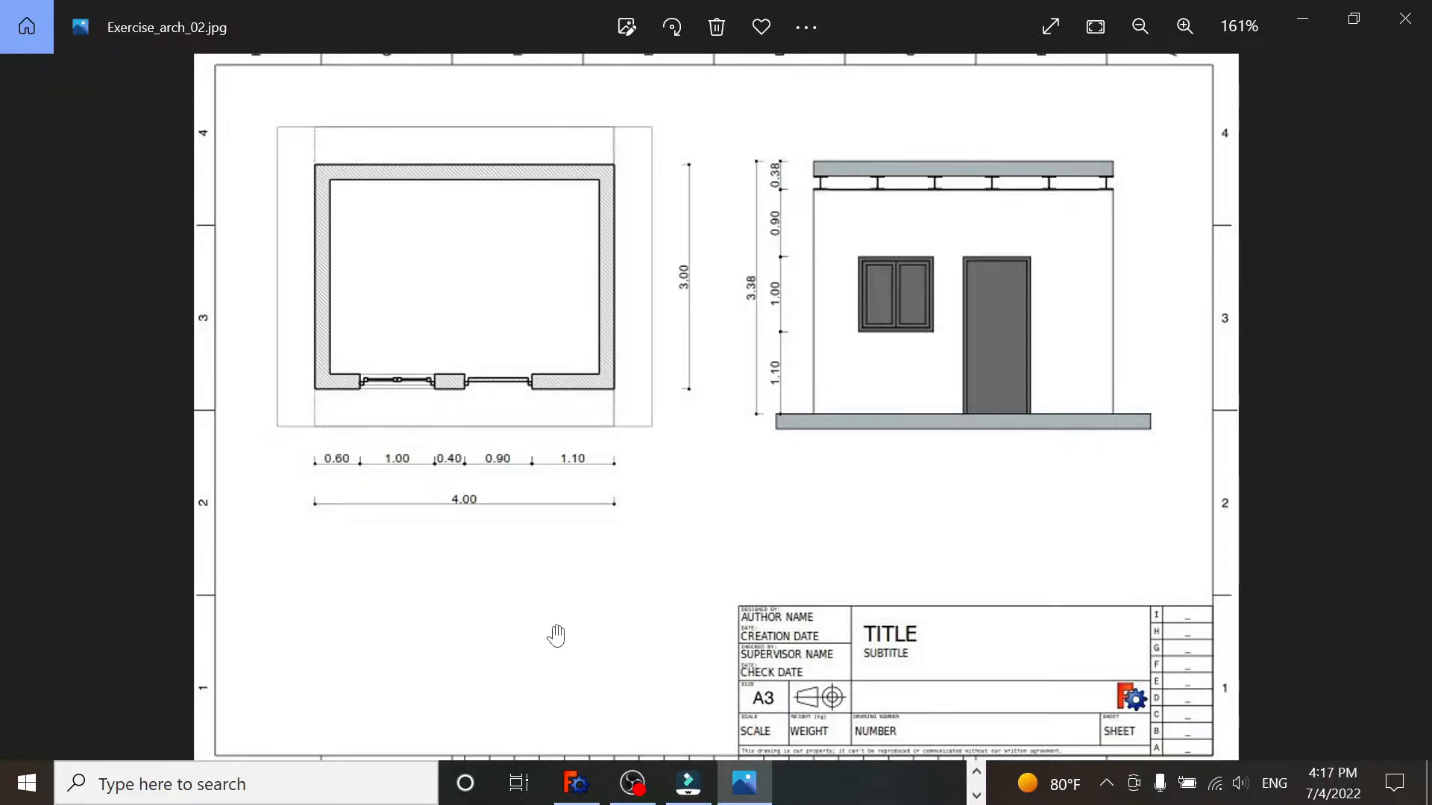
pyautogui.hotkey('alt', 'Tab')
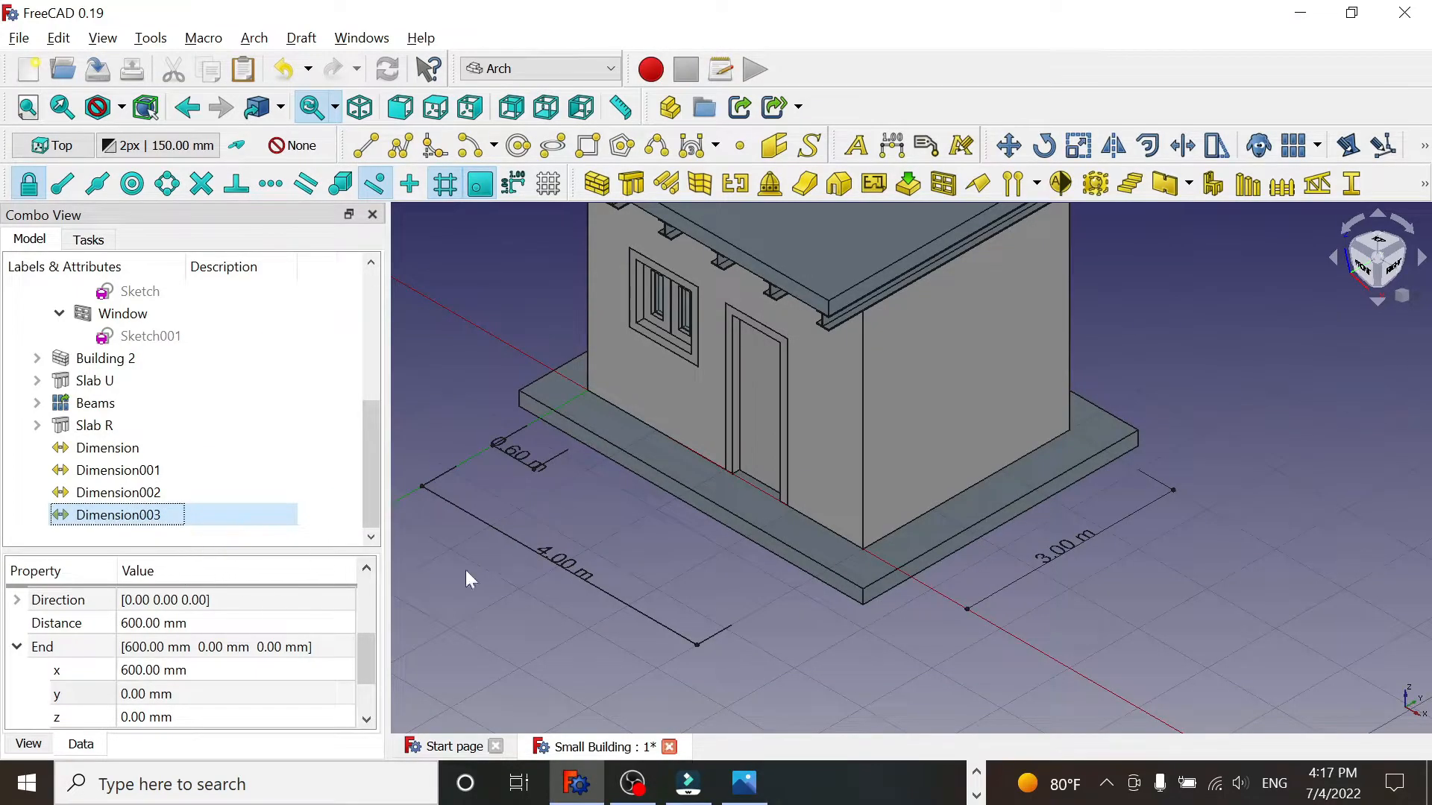
pyautogui.moveTo(367, 647); pyautogui.dragTo(368, 679)
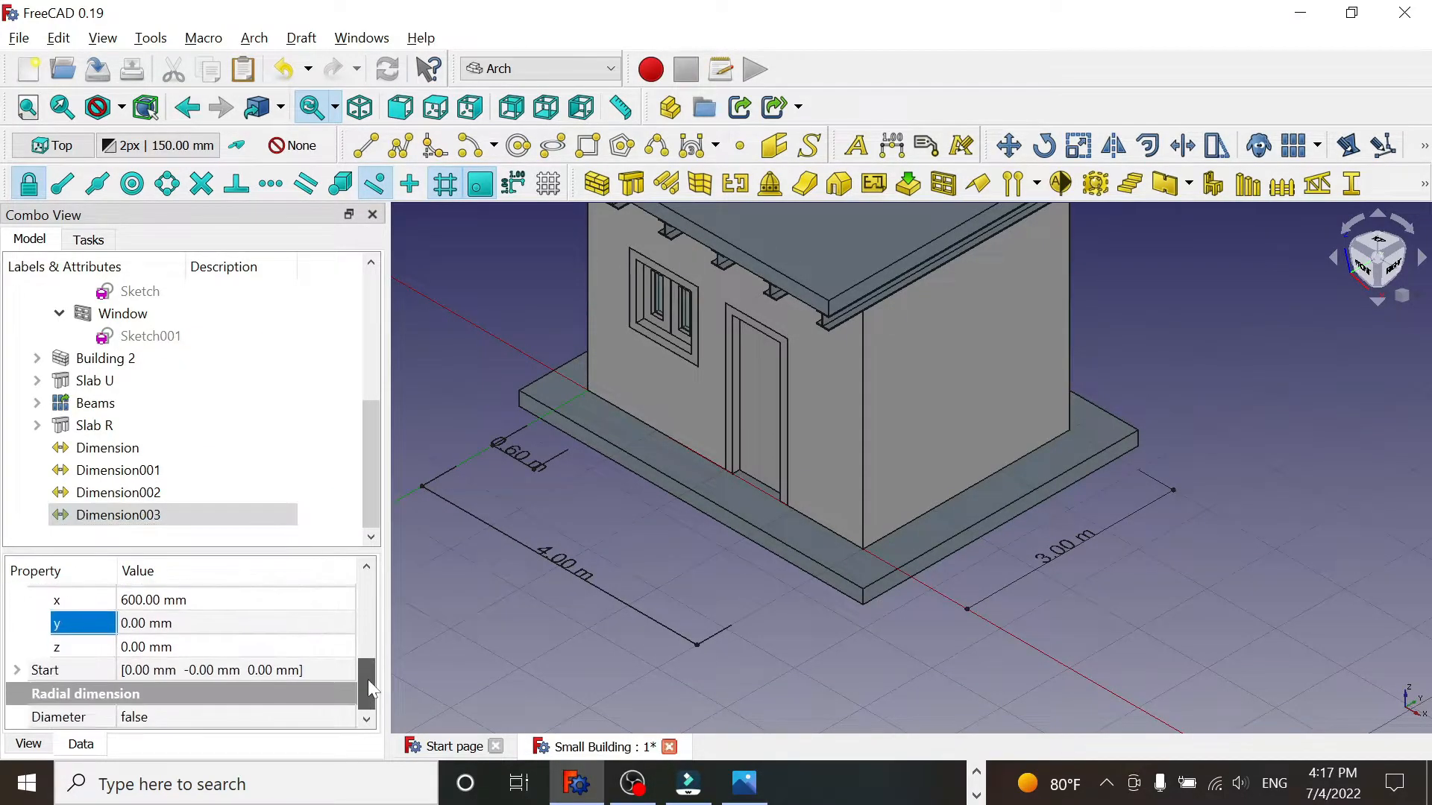
pyautogui.moveTo(244, 552); pyautogui.dragTo(244, 489)
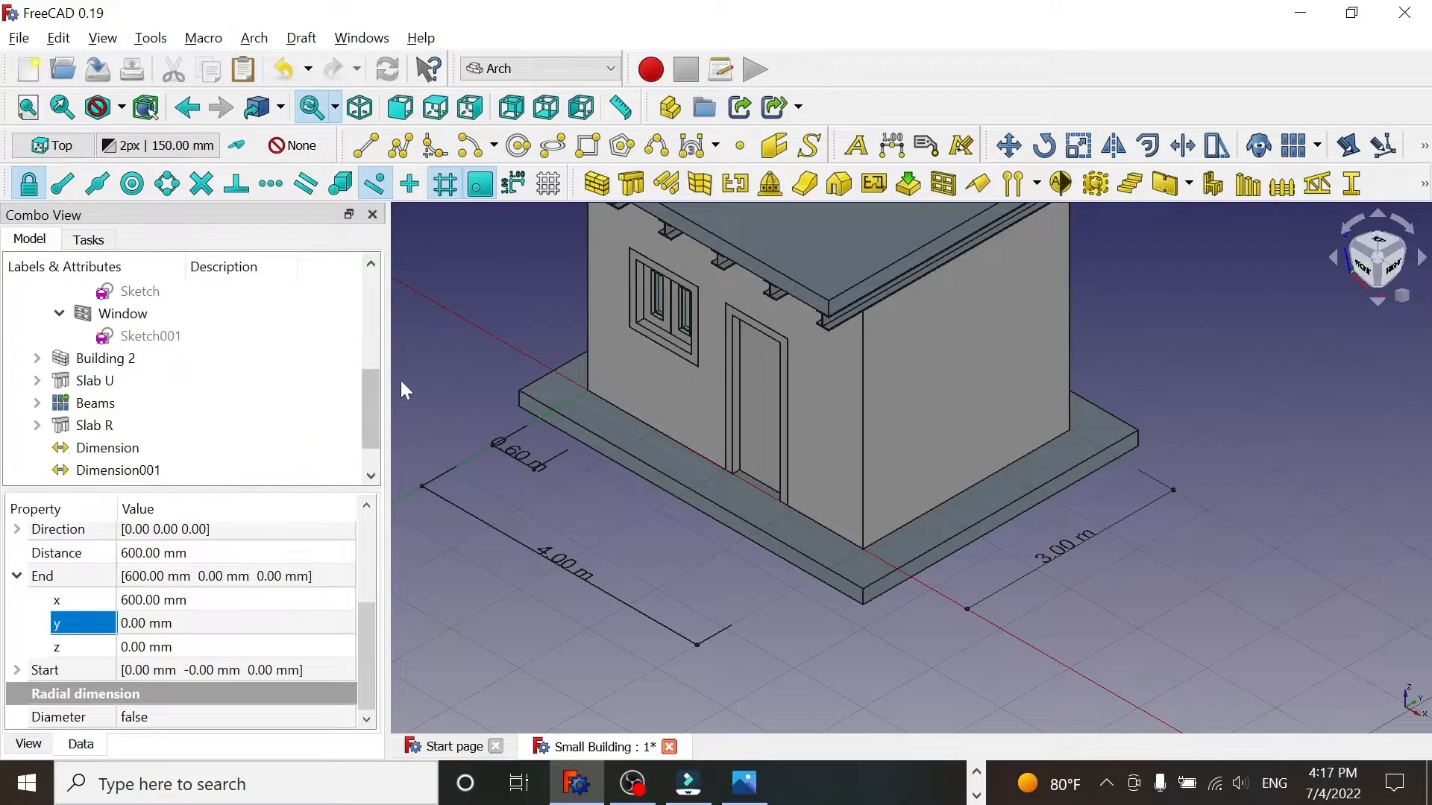
pyautogui.moveTo(374, 394); pyautogui.dragTo(382, 454)
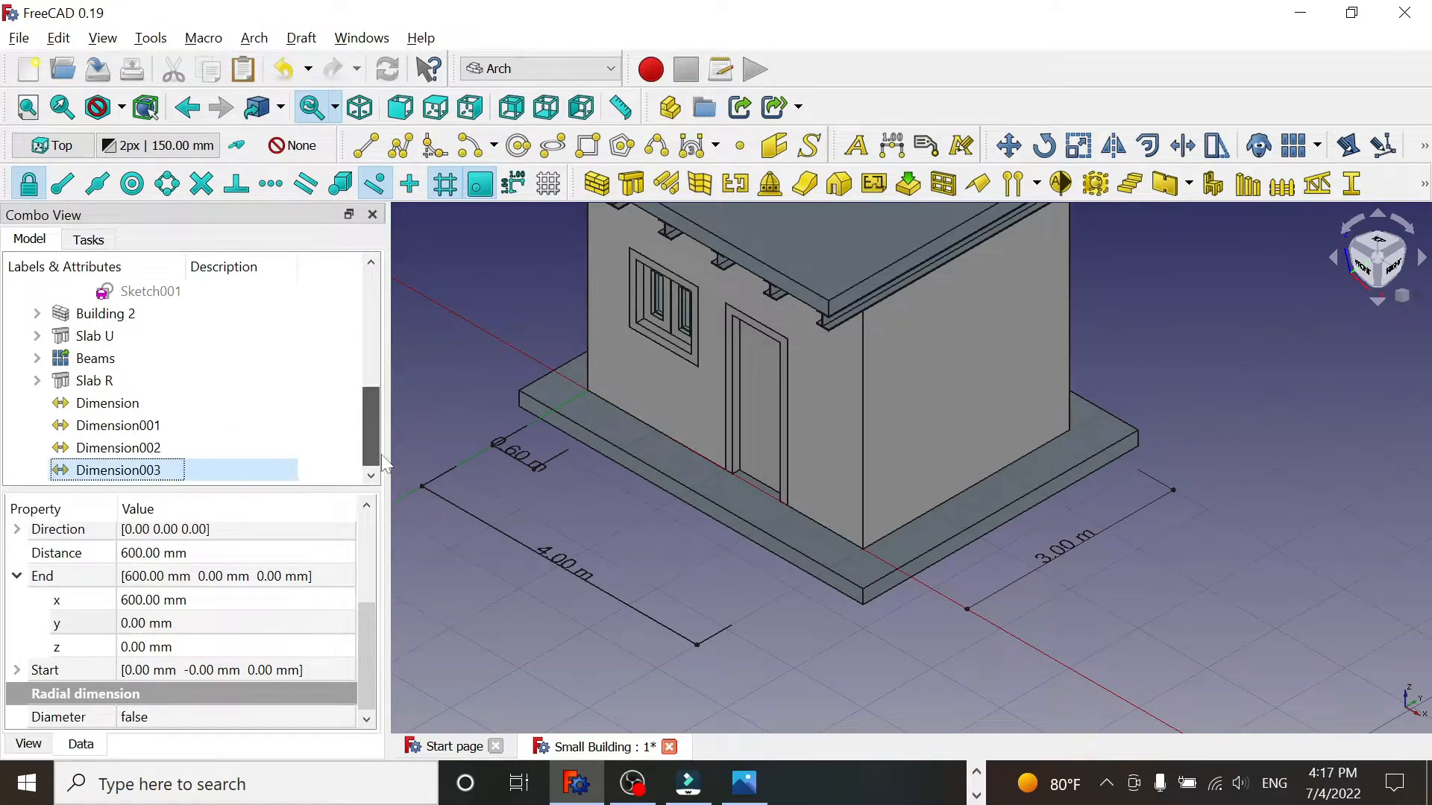
pyautogui.click(17, 670)
pyautogui.moveTo(360, 643); pyautogui.dragTo(365, 668)
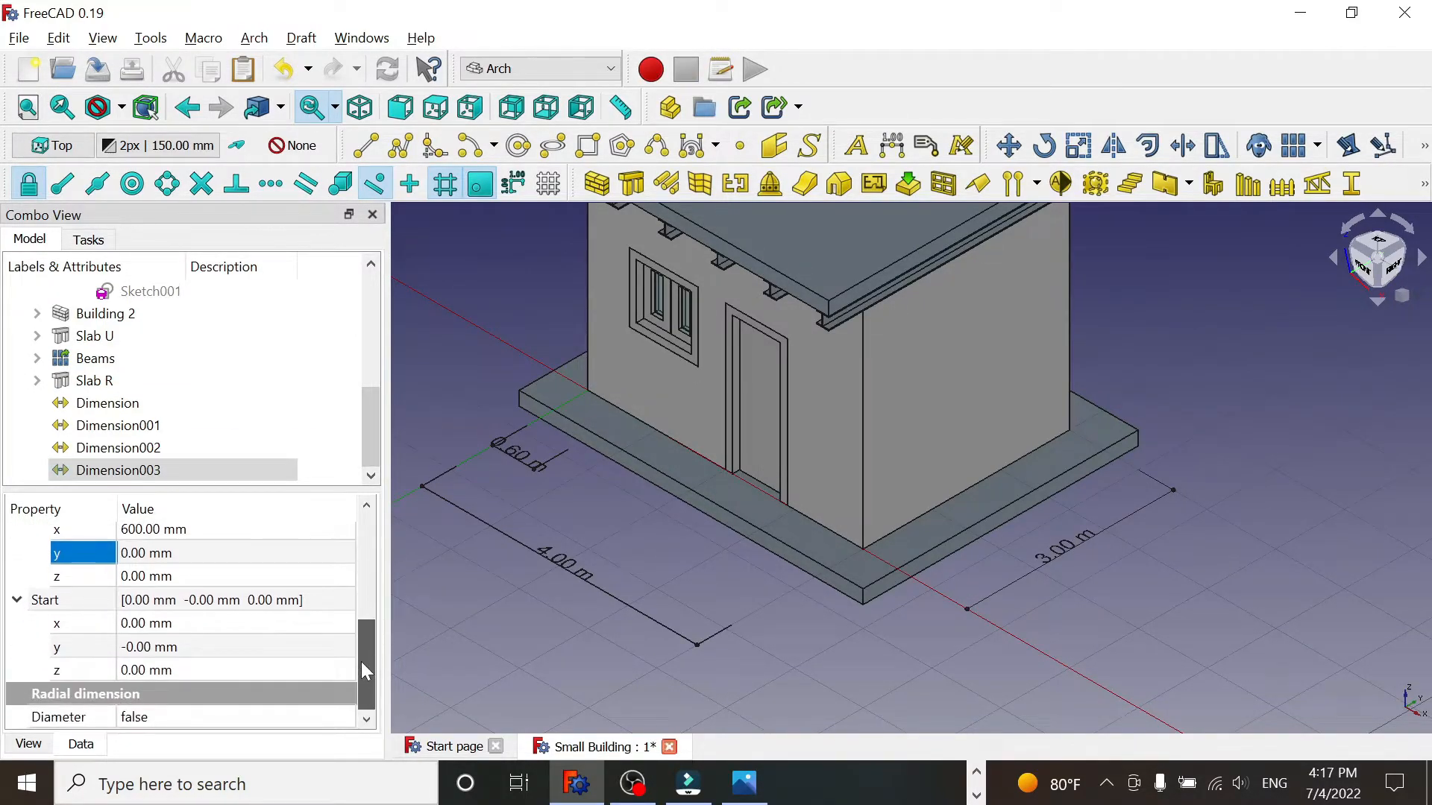
pyautogui.click(133, 624)
pyautogui.write('600')
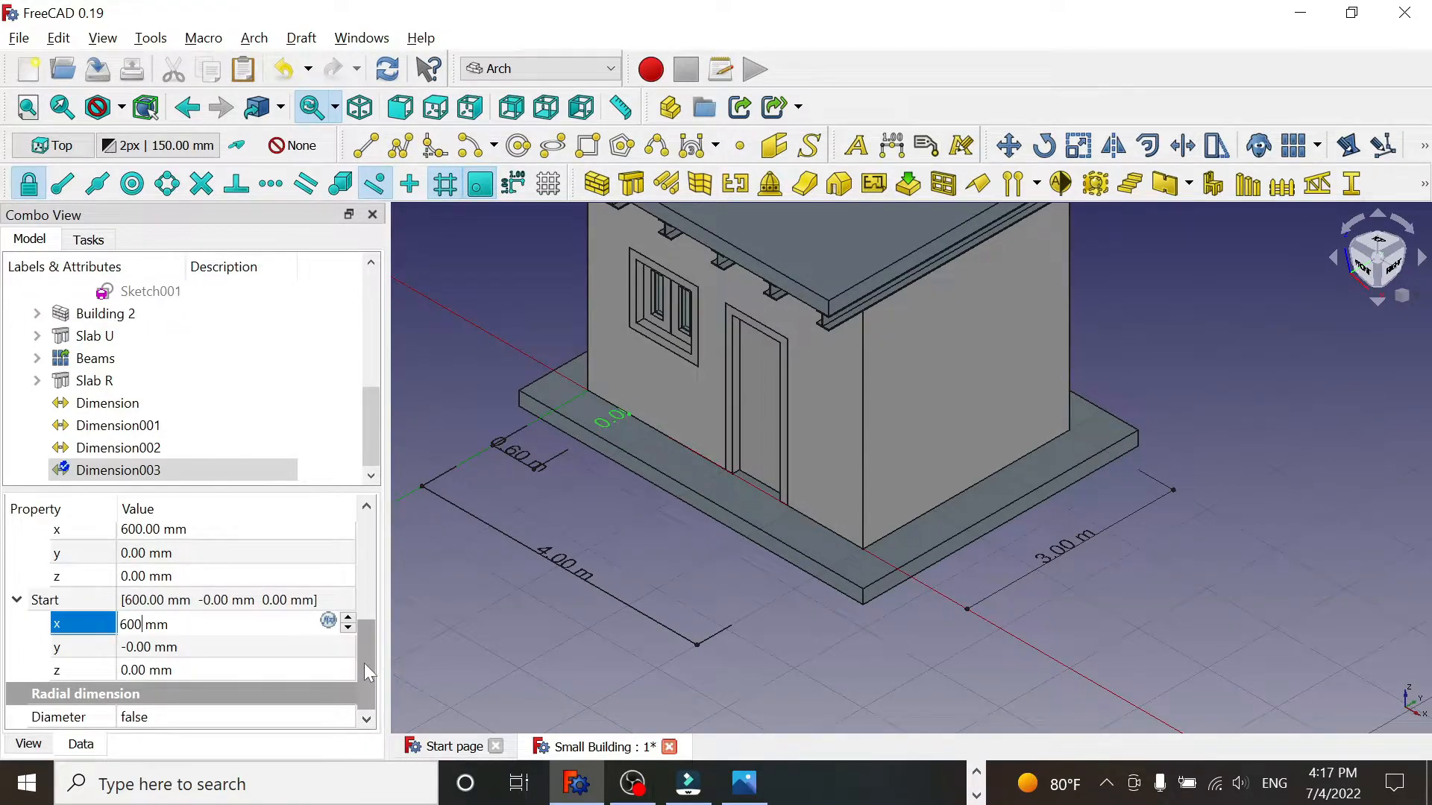
# - Set the pasted dimension's end point x to 1600 mm so that it spans the window
pyautogui.moveTo(364, 664); pyautogui.dragTo(364, 646)
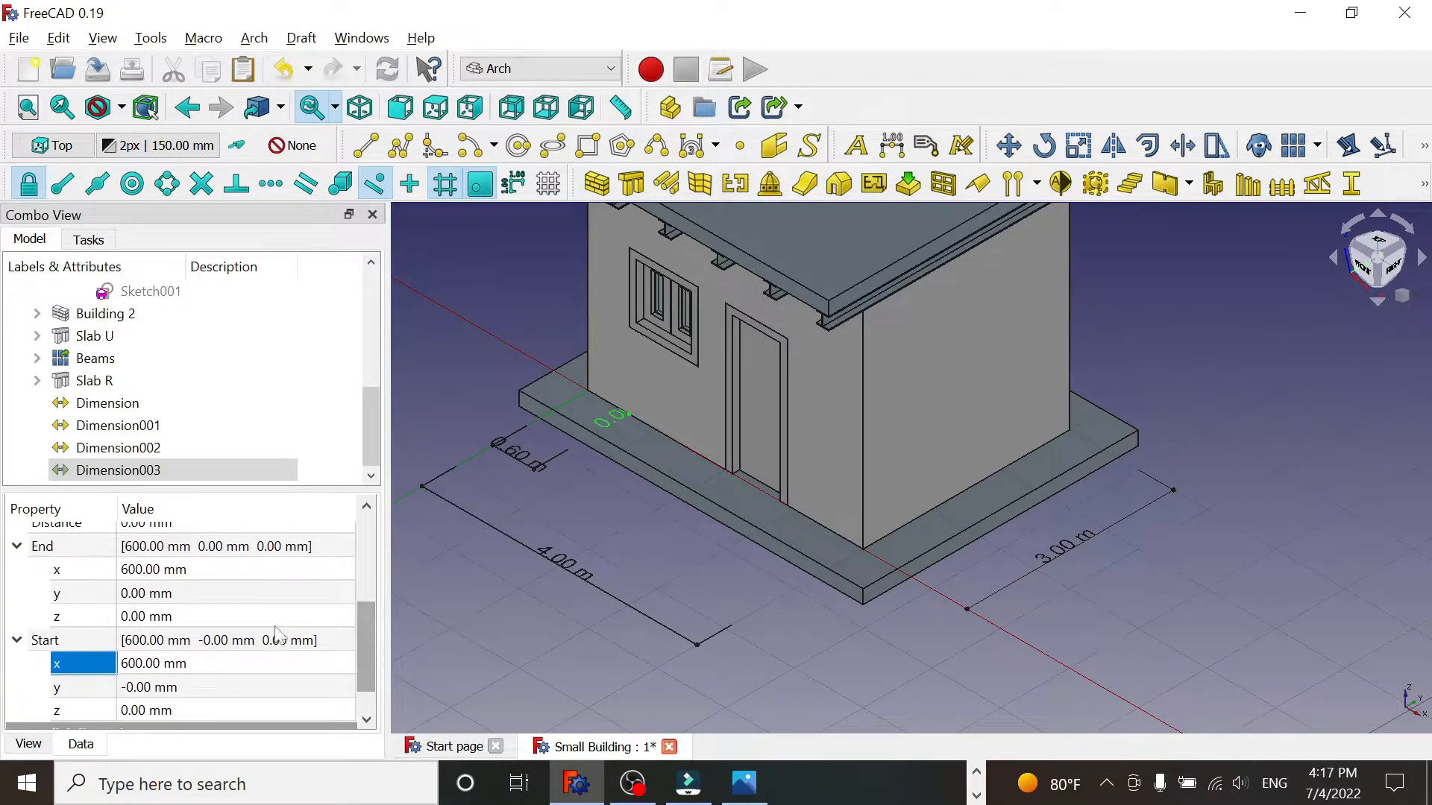
pyautogui.click(164, 571)
pyautogui.write('1600')
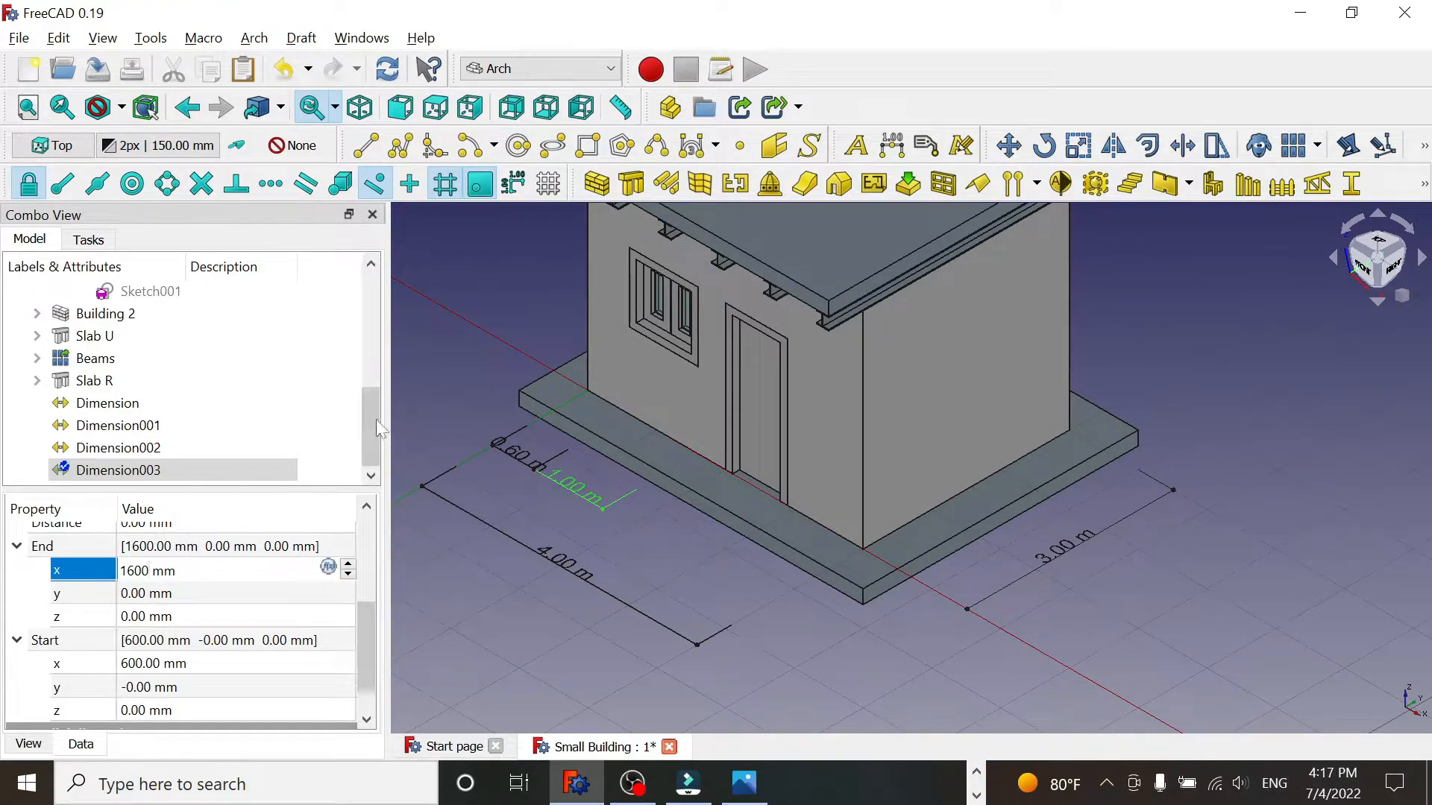
pyautogui.press('Return')
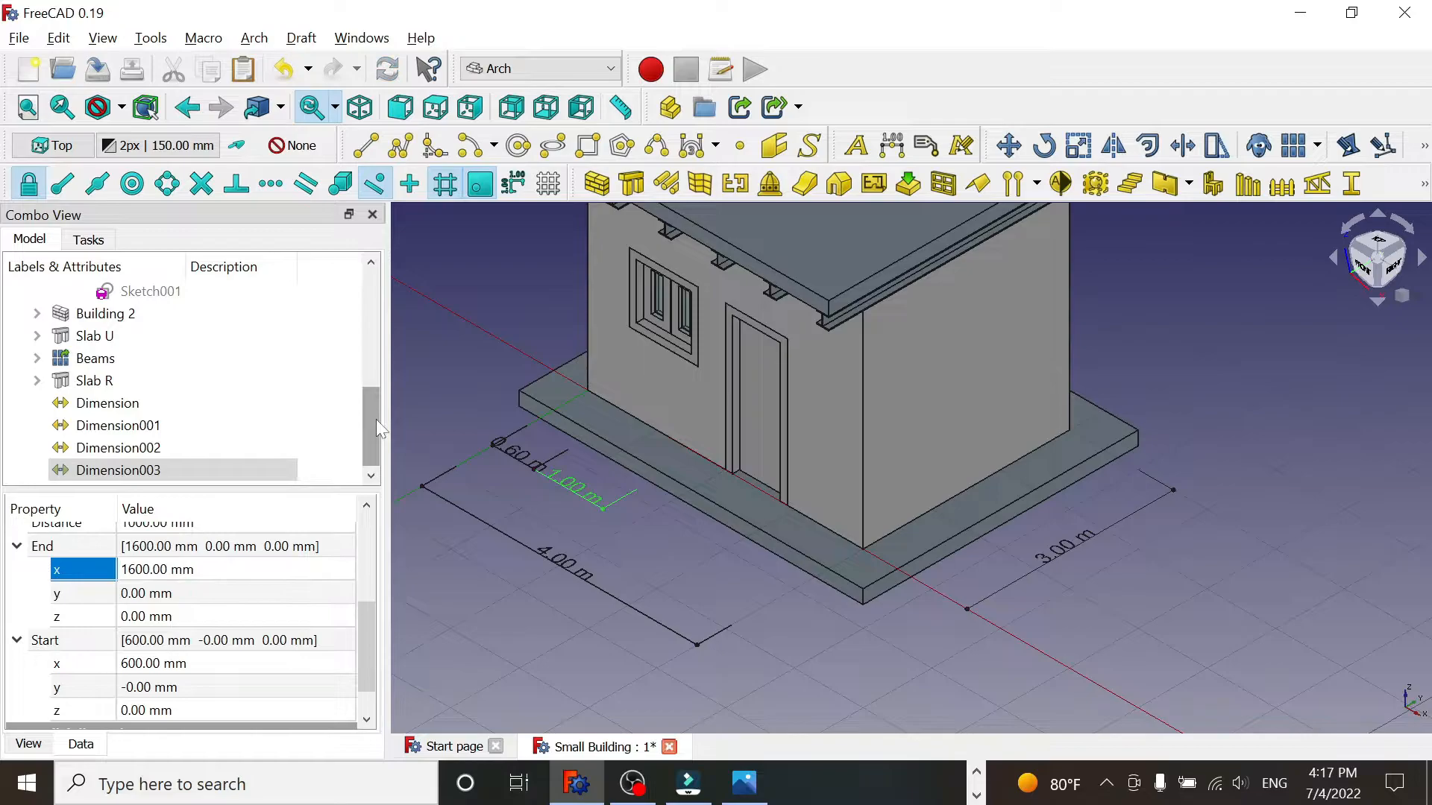
# - Copy and paste the 1.00 m window dimension, then select the pasted copy
pyautogui.moveTo(371, 420); pyautogui.dragTo(370, 471)
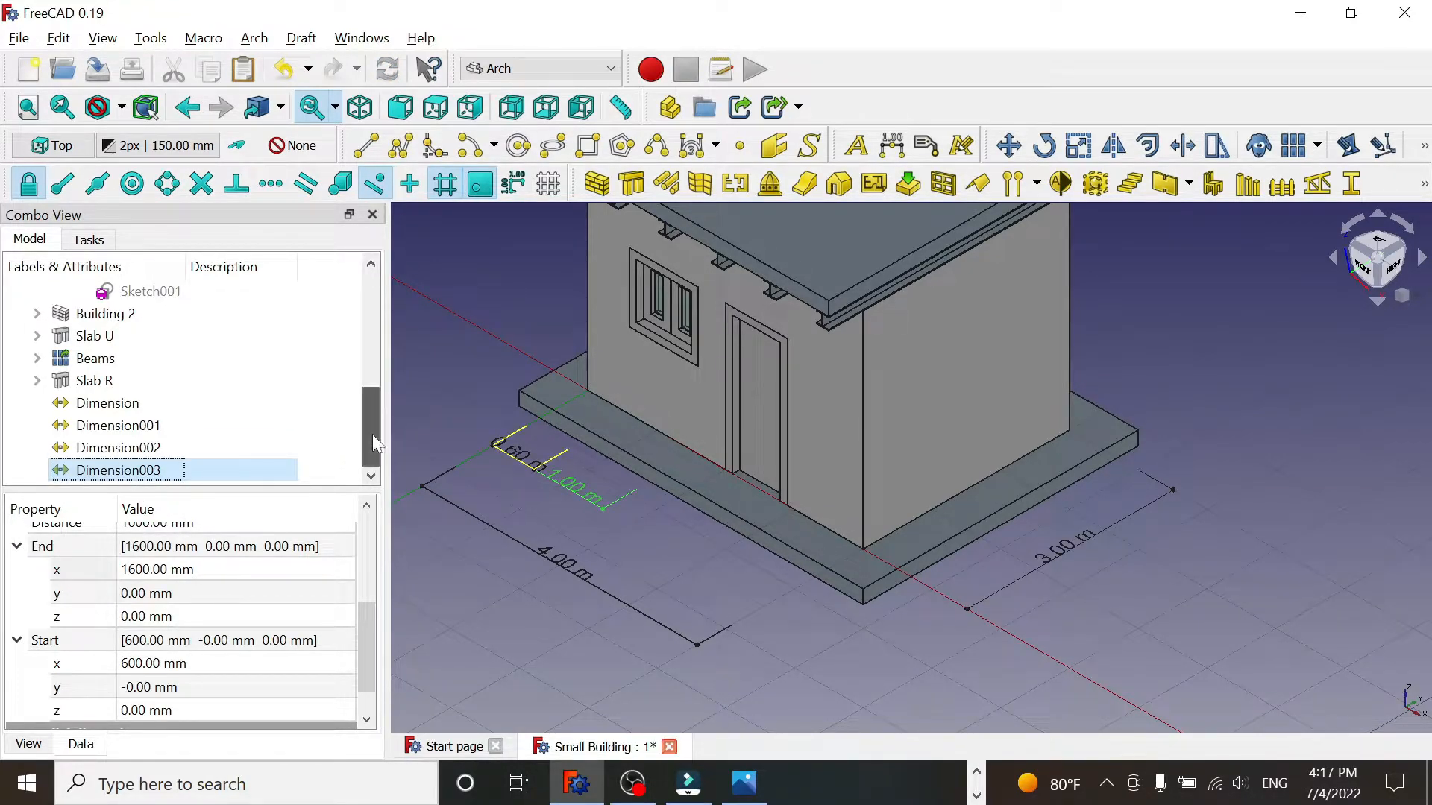
pyautogui.rightClick(161, 471)
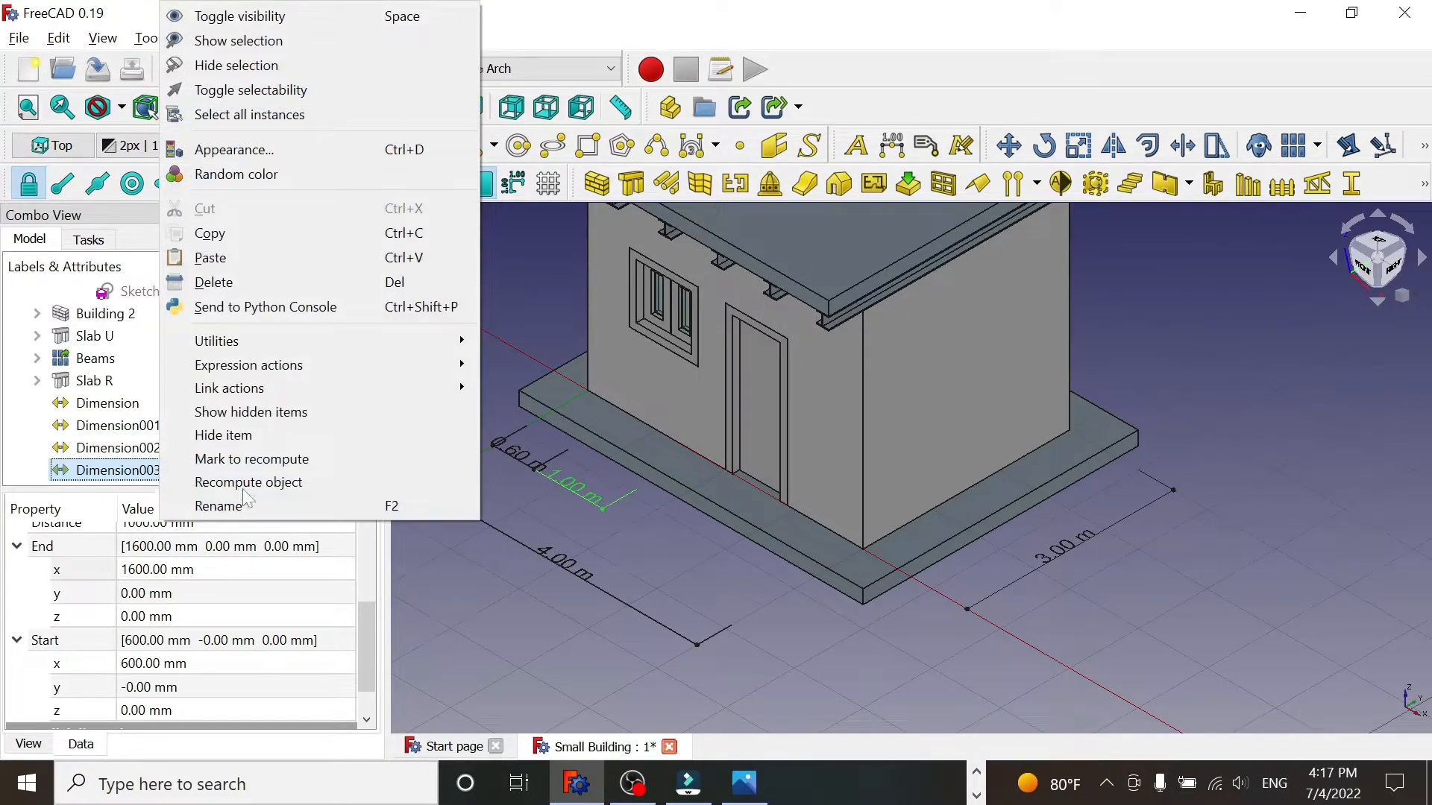
pyautogui.click(235, 259)
pyautogui.click(370, 476)
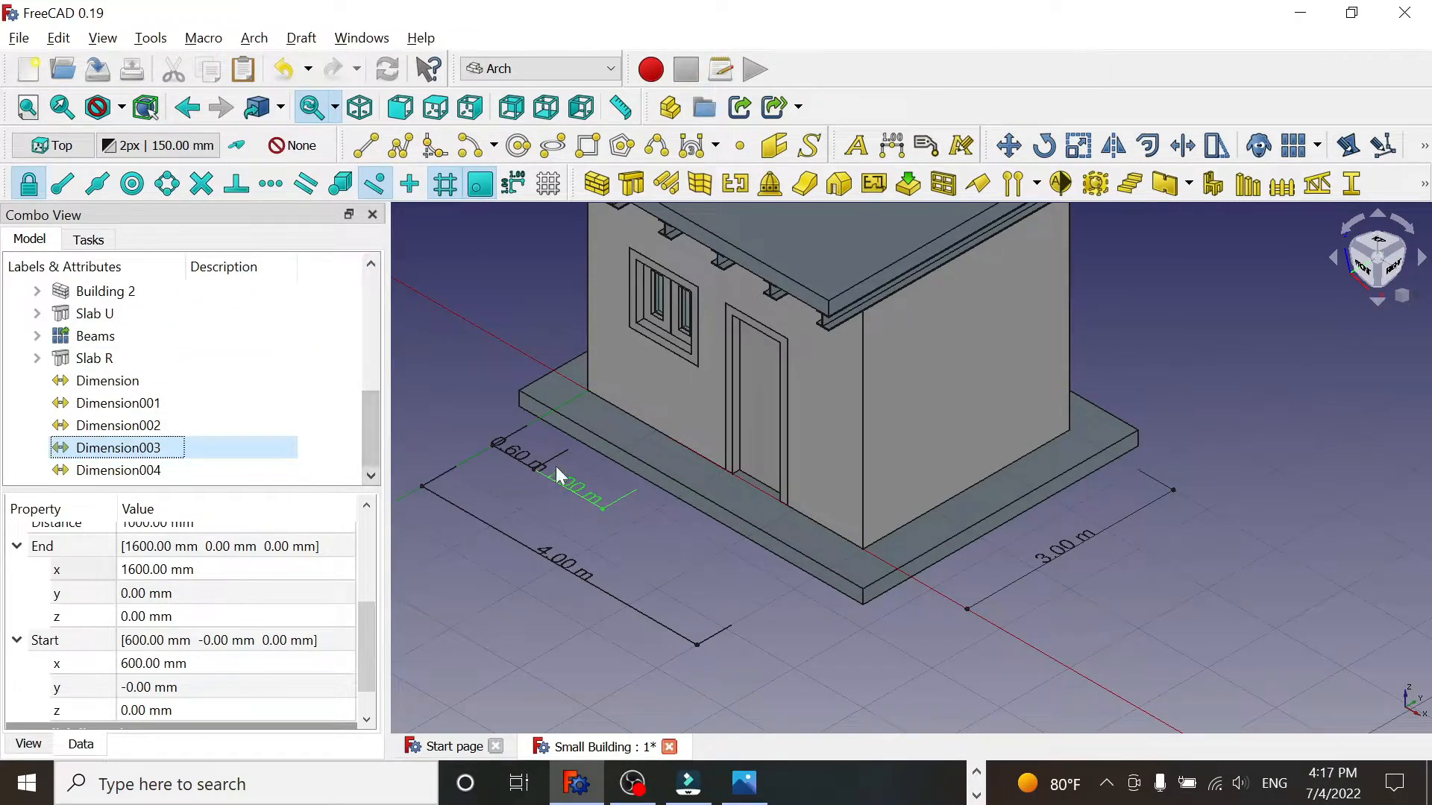
pyautogui.click(118, 470)
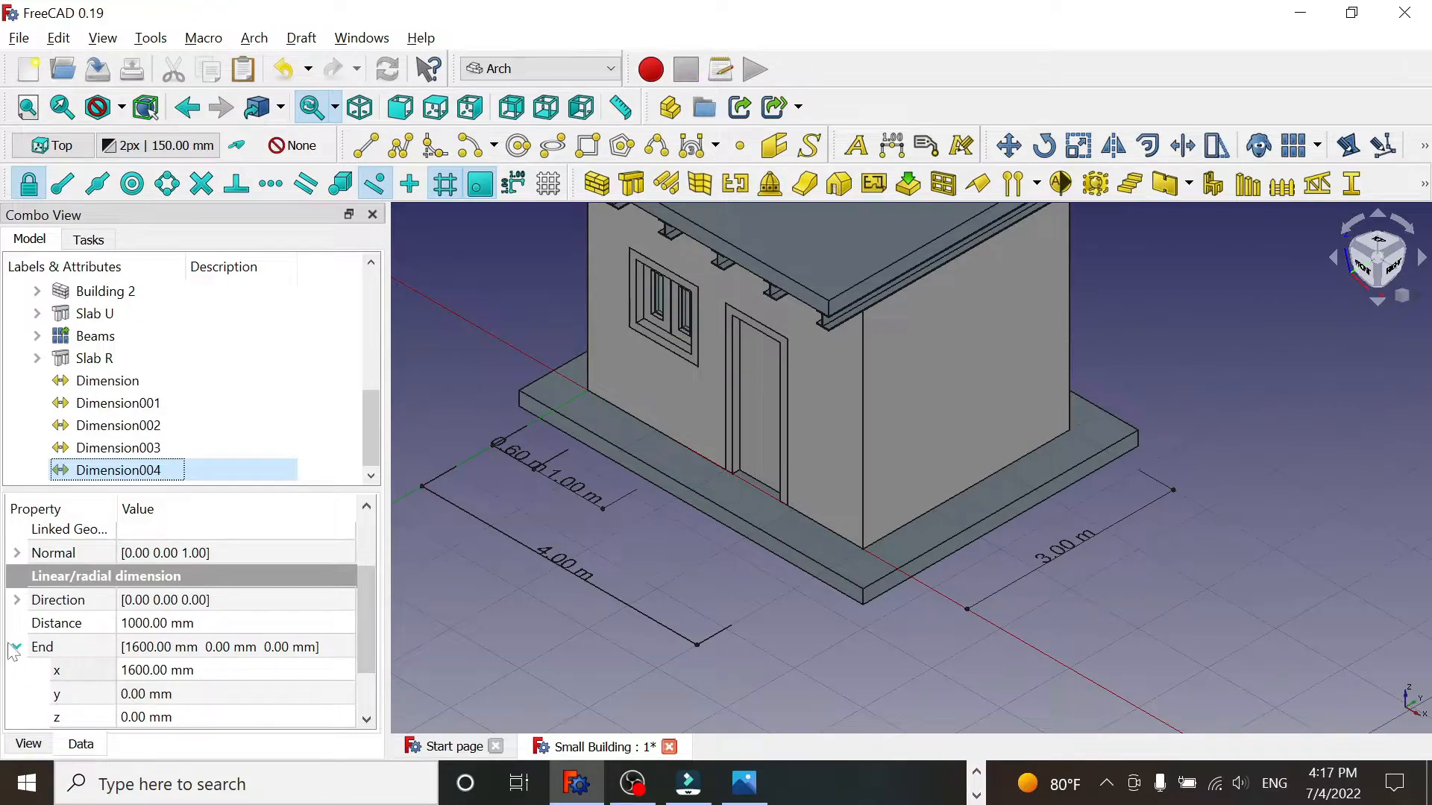
# - Expand the new copy's start point coordinates, check the window-to-door distance in the reference drawing, and switch back to FreeCAD
pyautogui.scroll(-1, 369, 604)
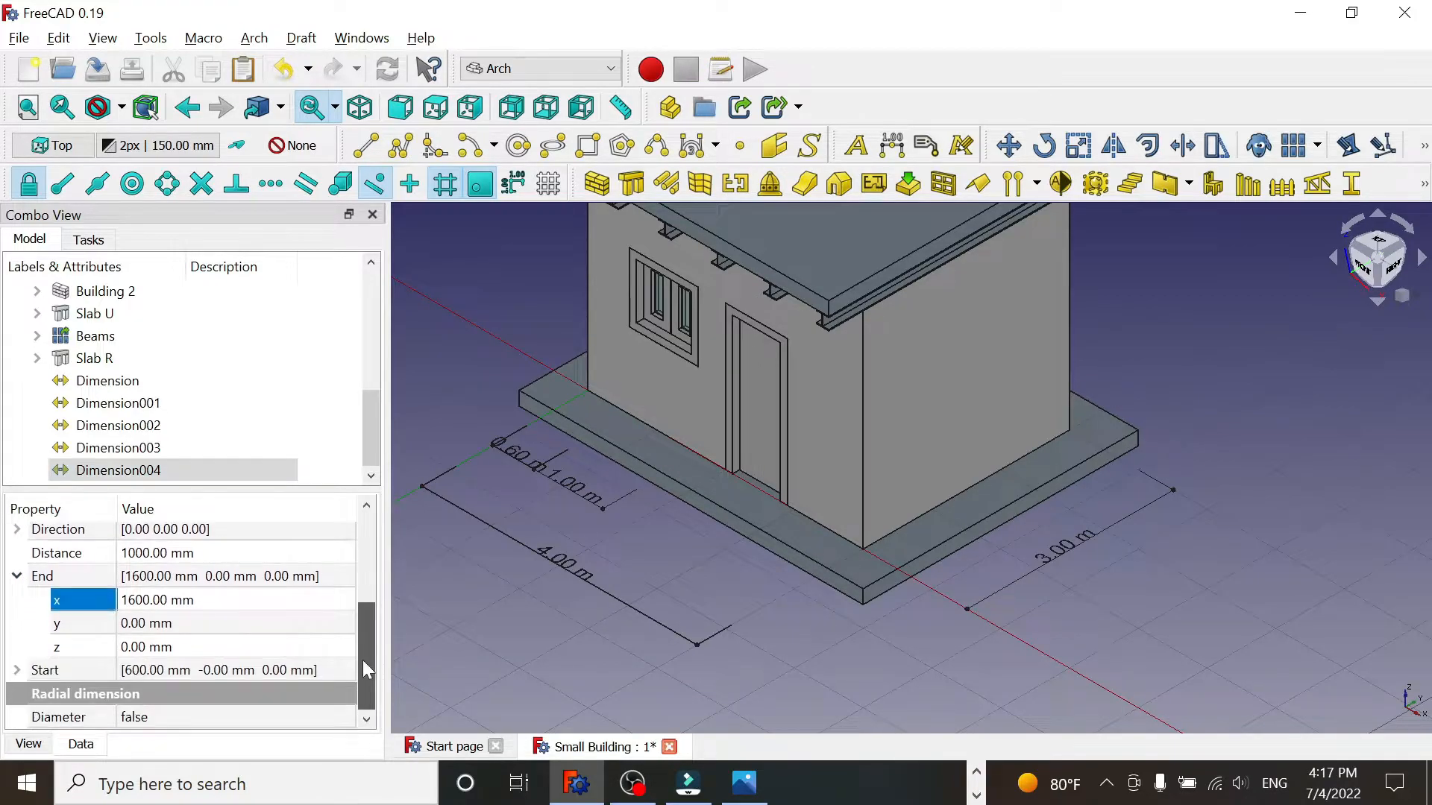
pyautogui.click(16, 670)
pyautogui.scroll(-1, 358, 634)
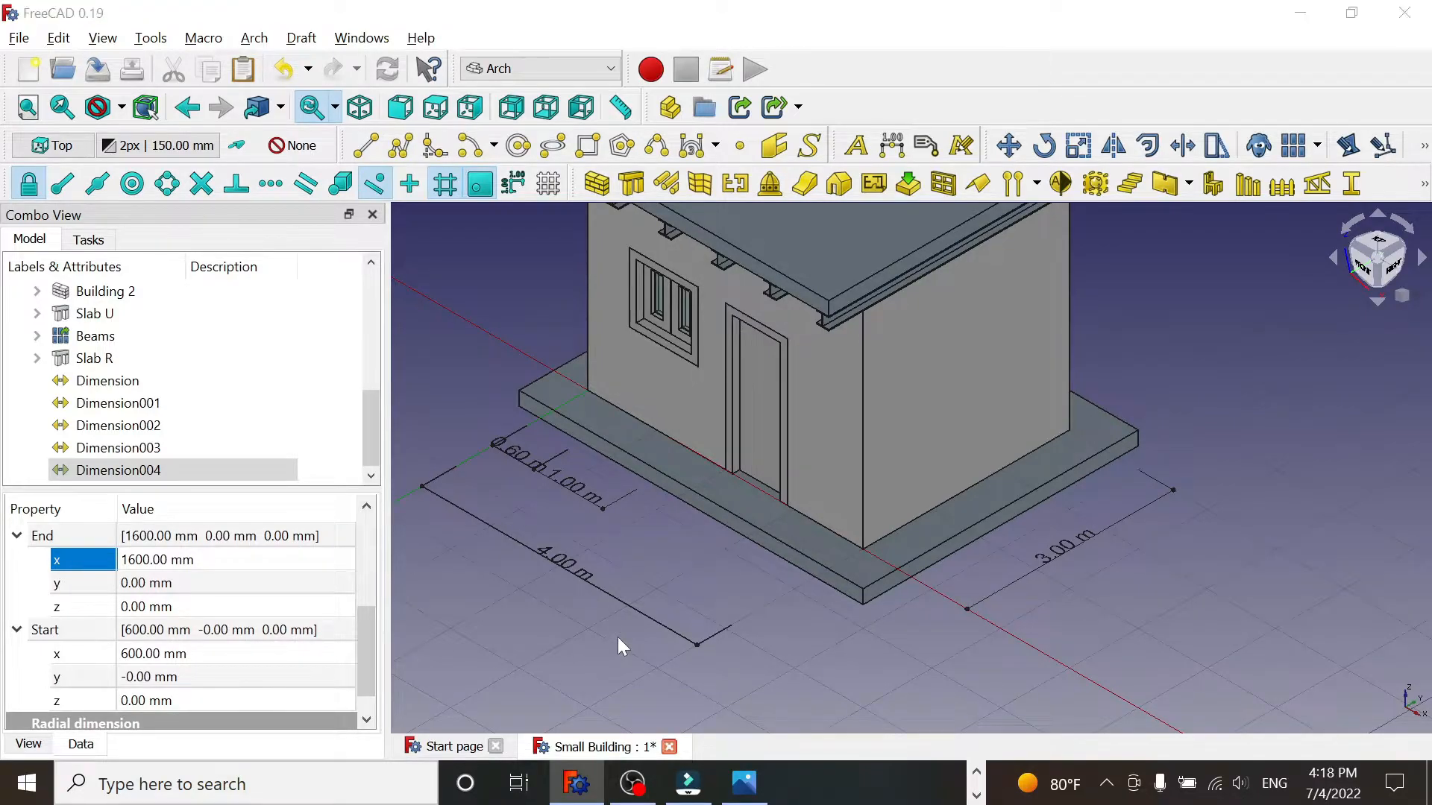
pyautogui.hotkey('alt', 'Tab')
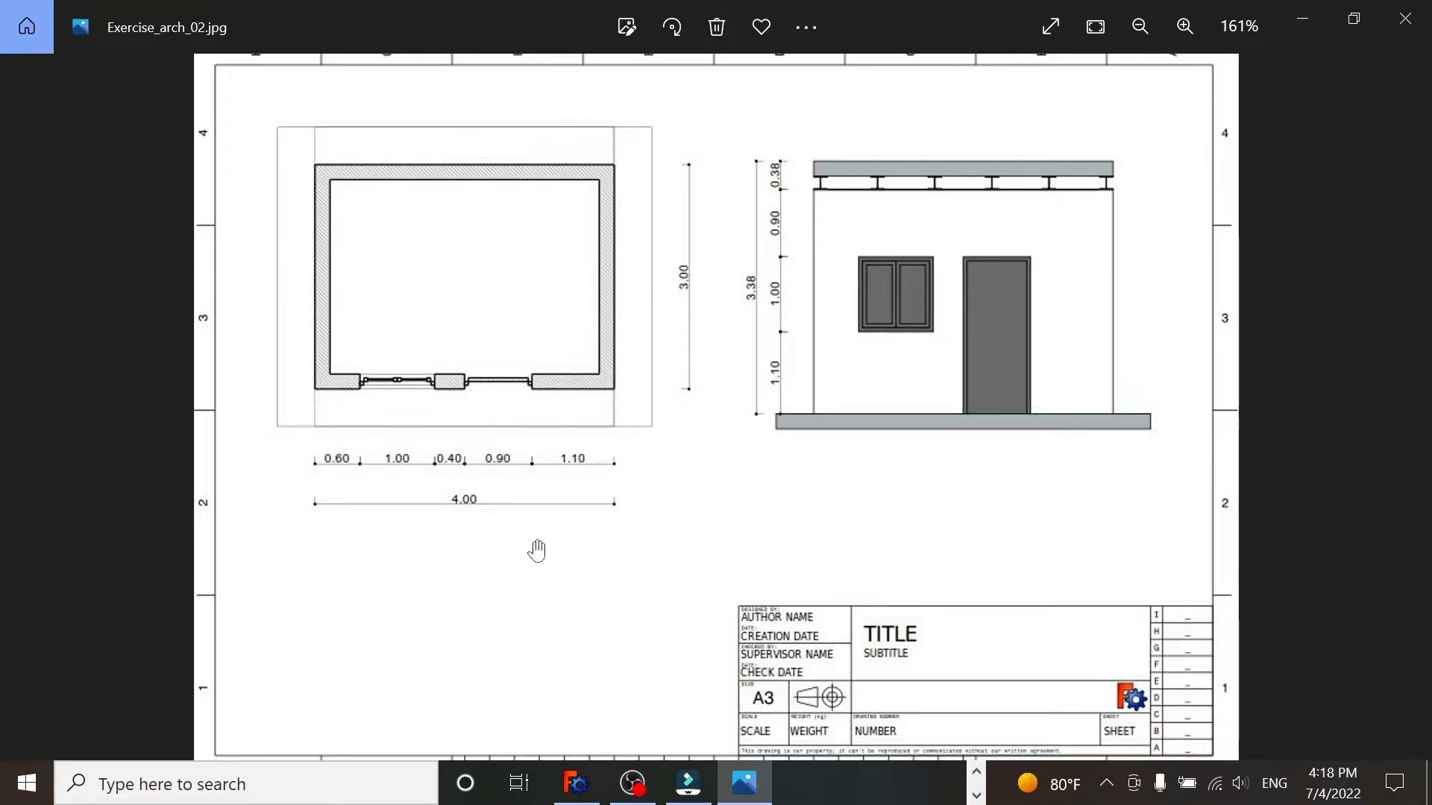
pyautogui.hotkey('alt', 'Tab')
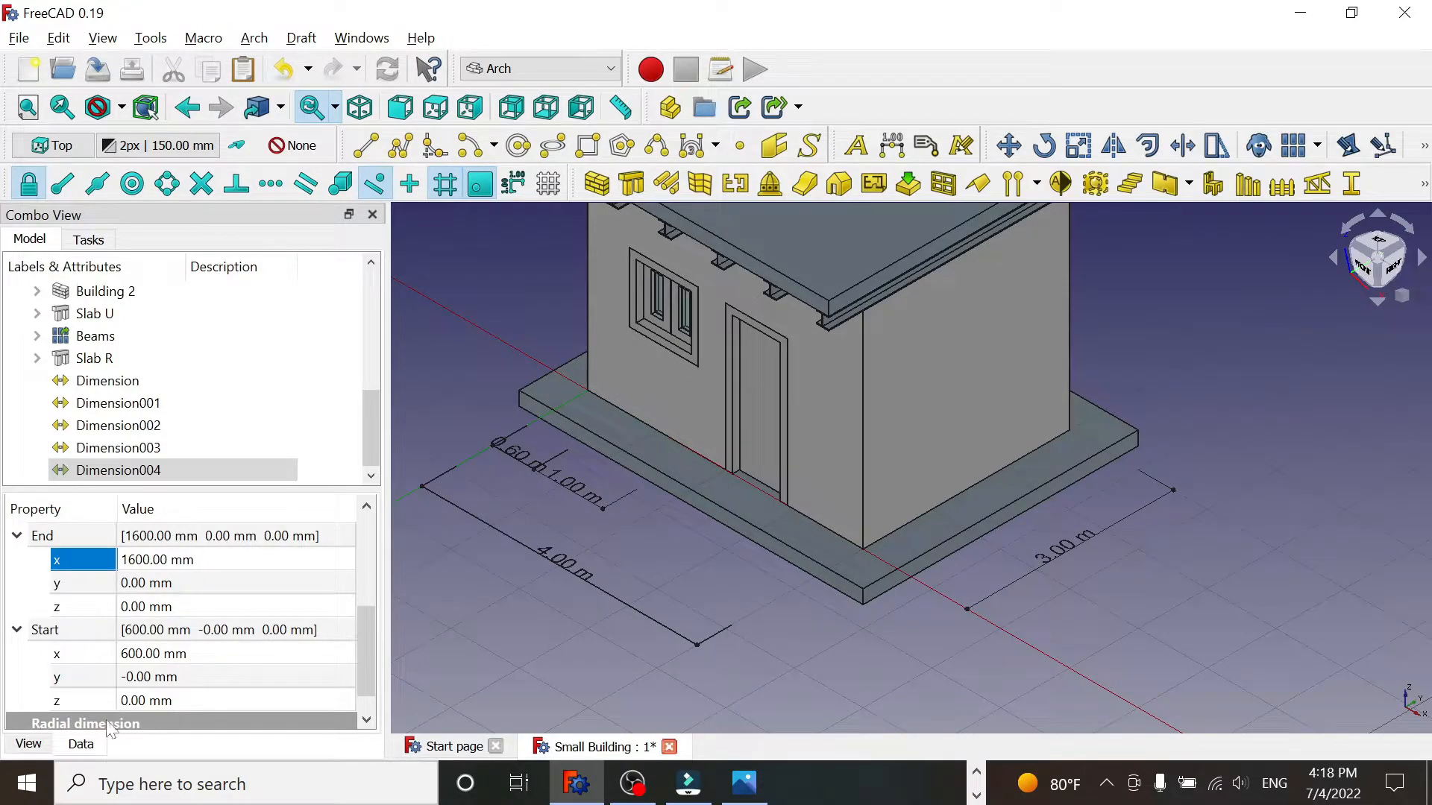
# - Set the window-to-door dimension's start point x to 1600 mm and its end point x to 2000 mm
pyautogui.click(131, 656)
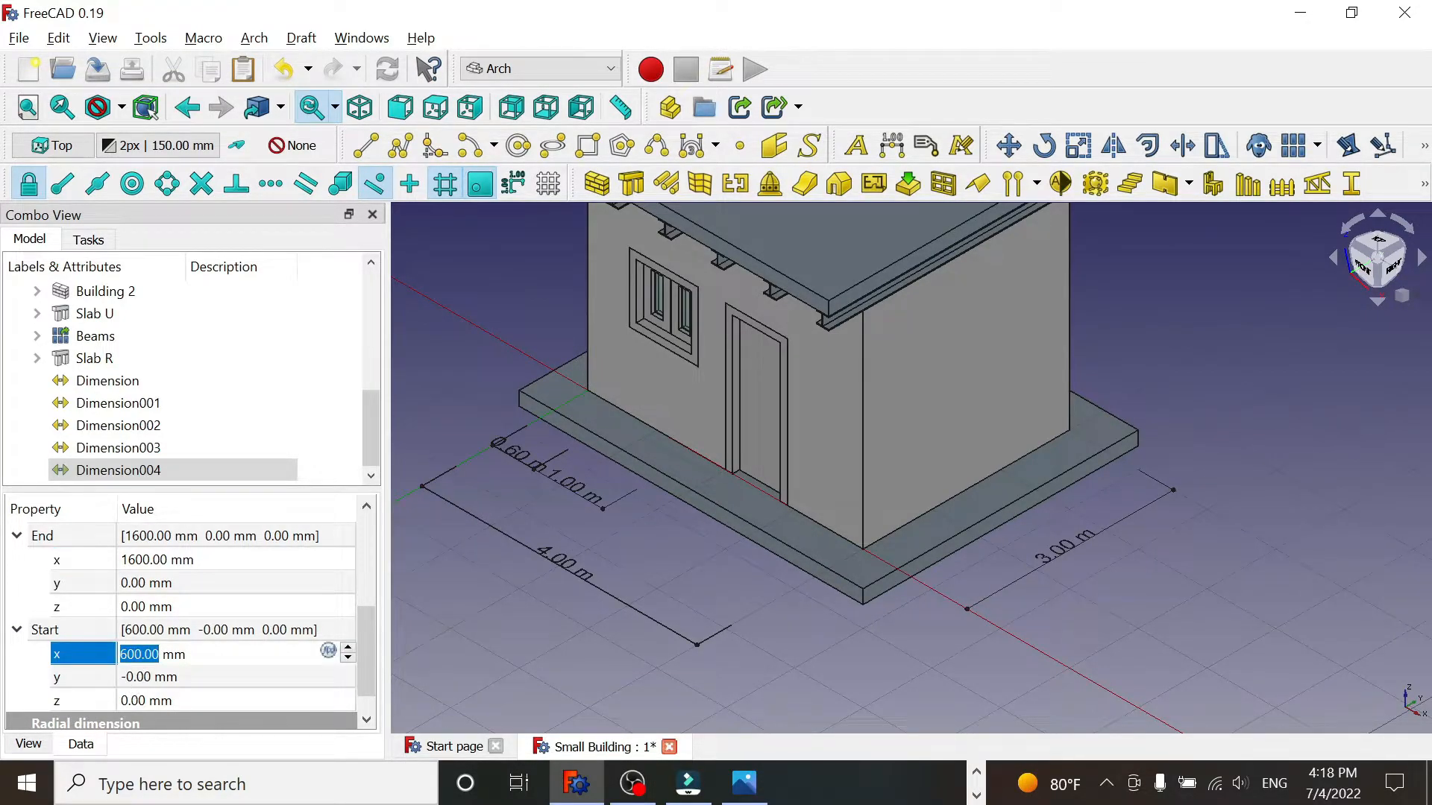
pyautogui.write('1')
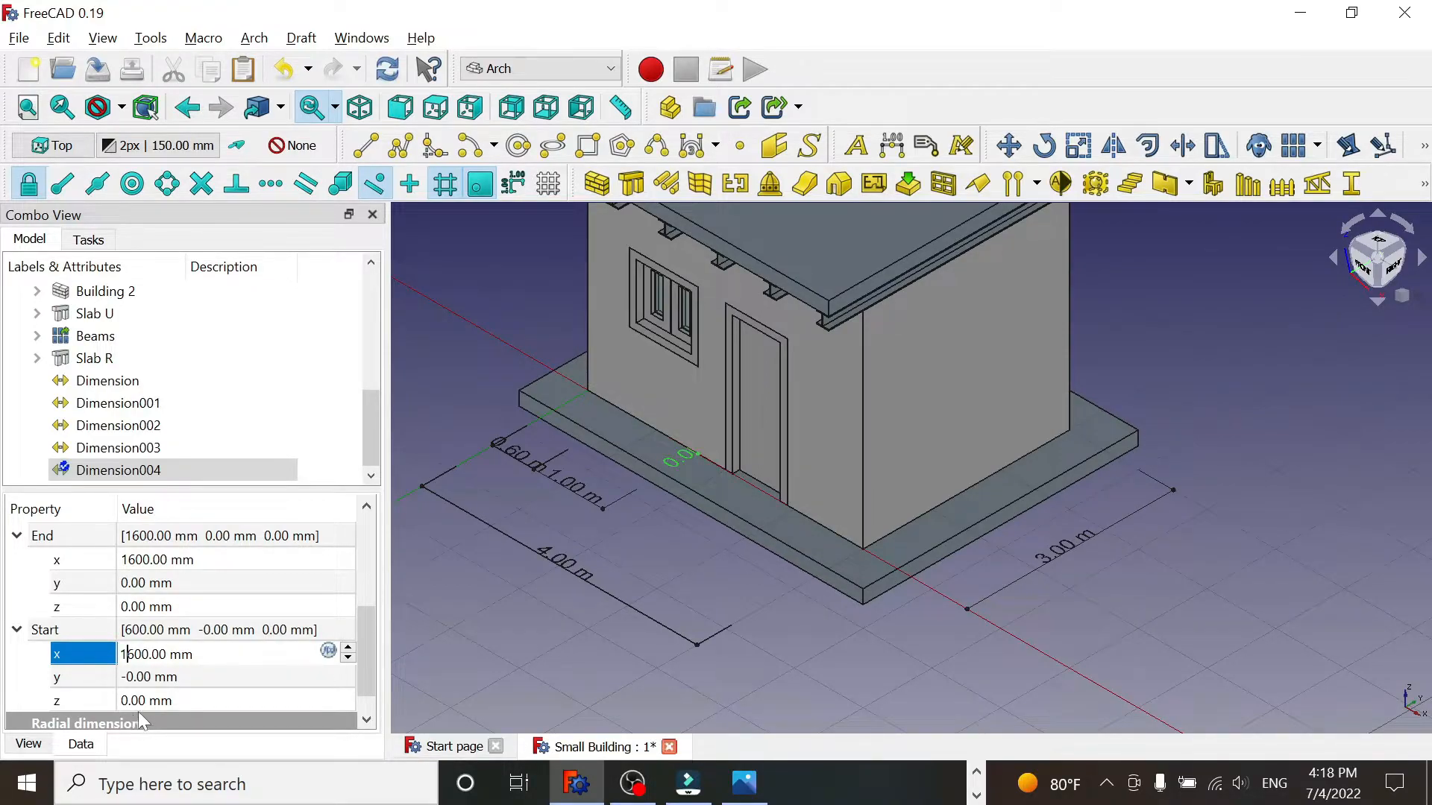
pyautogui.press('Return')
pyautogui.click(137, 567)
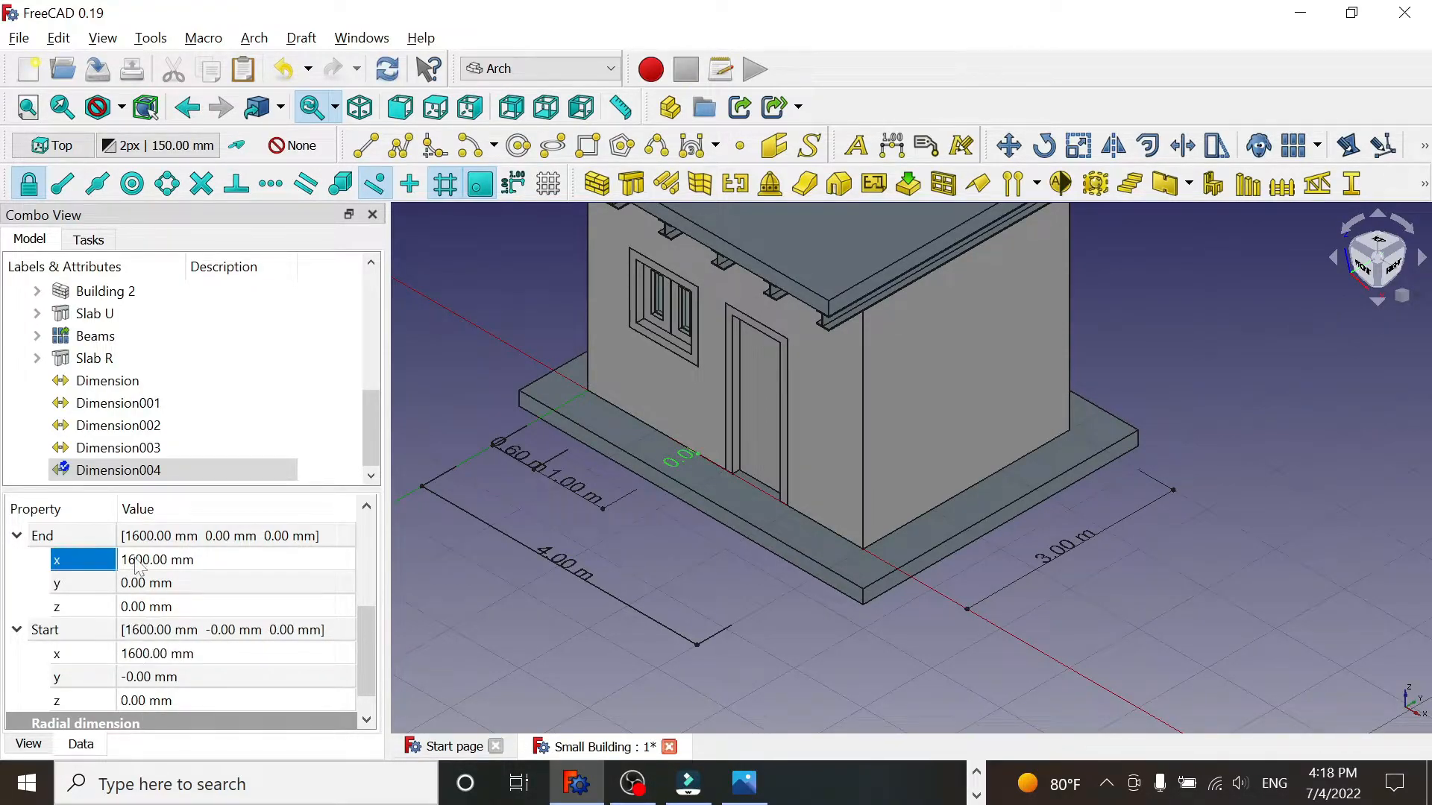
pyautogui.write('2000')
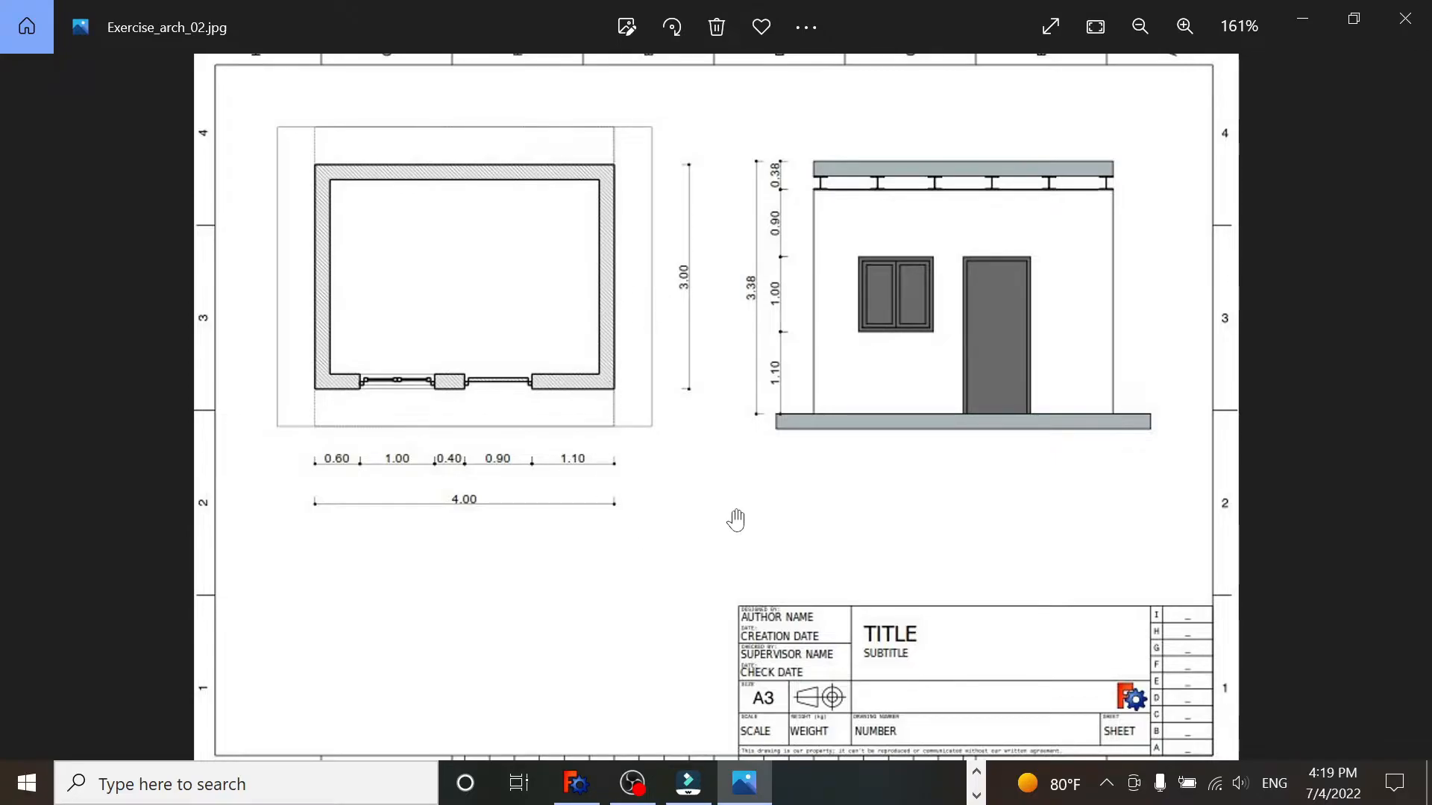
# - Switch back to FreeCAD, copy and paste the 0.90 m door dimension, and select the pasted copy
pyautogui.hotkey('alt', 'Tab')
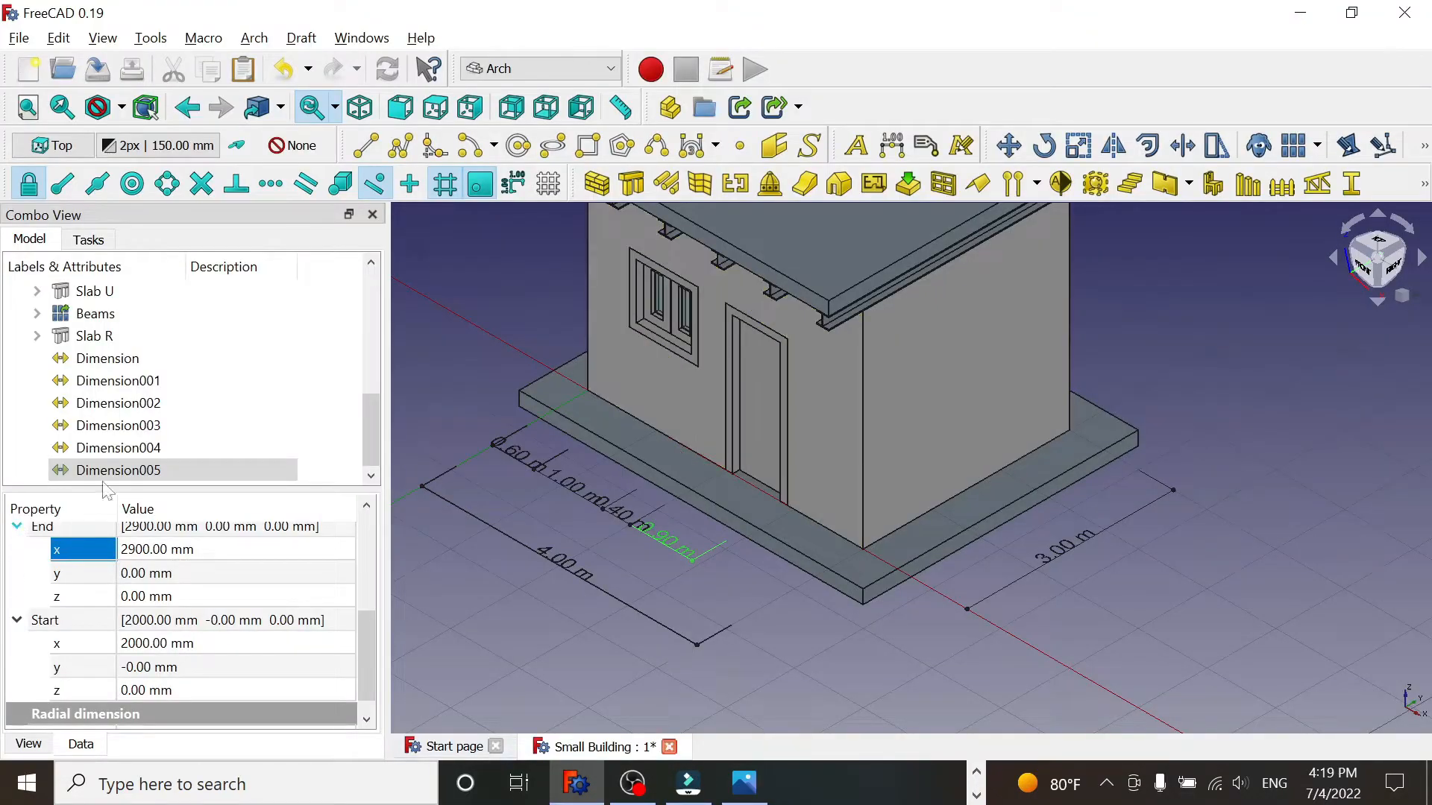
pyautogui.rightClick(146, 470)
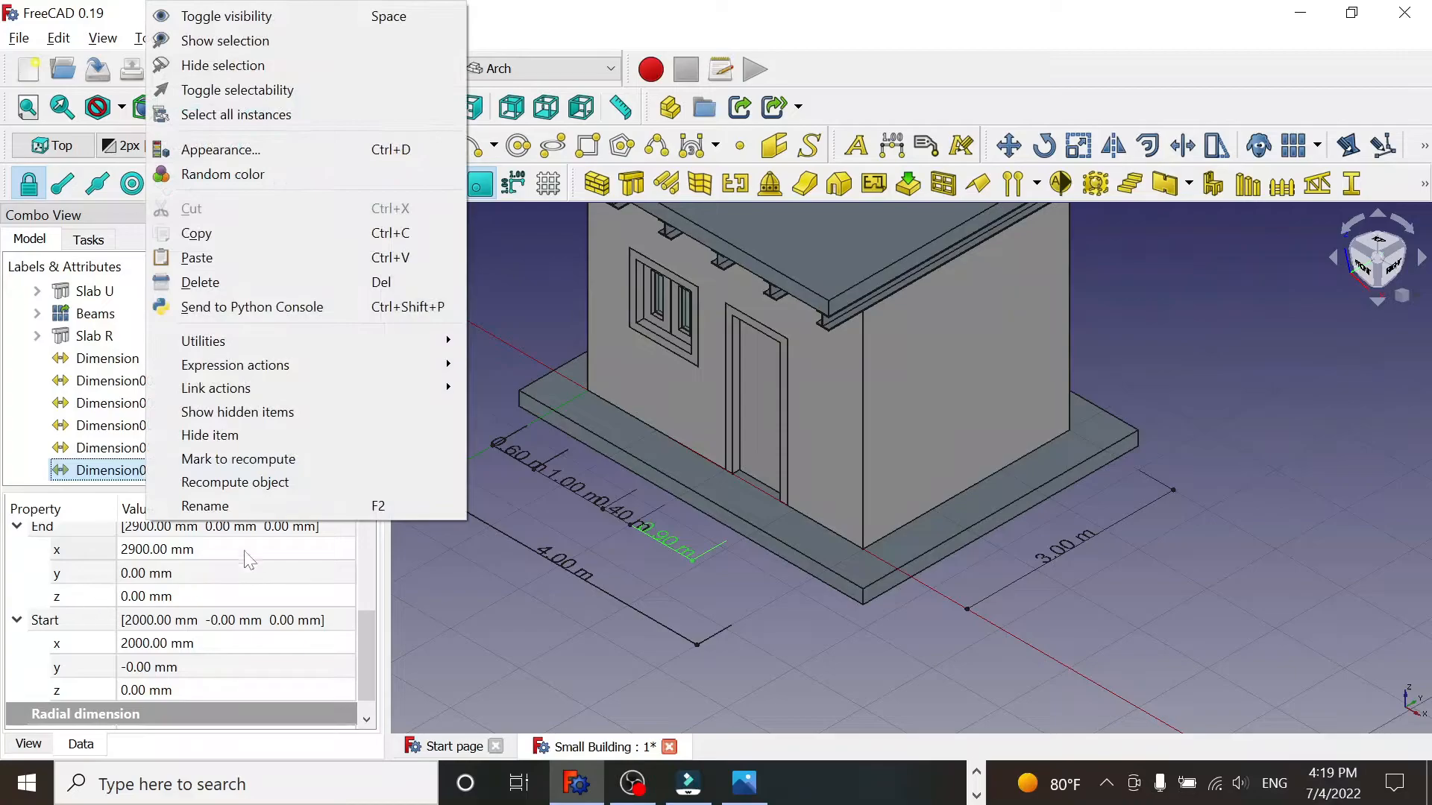
pyautogui.click(218, 236)
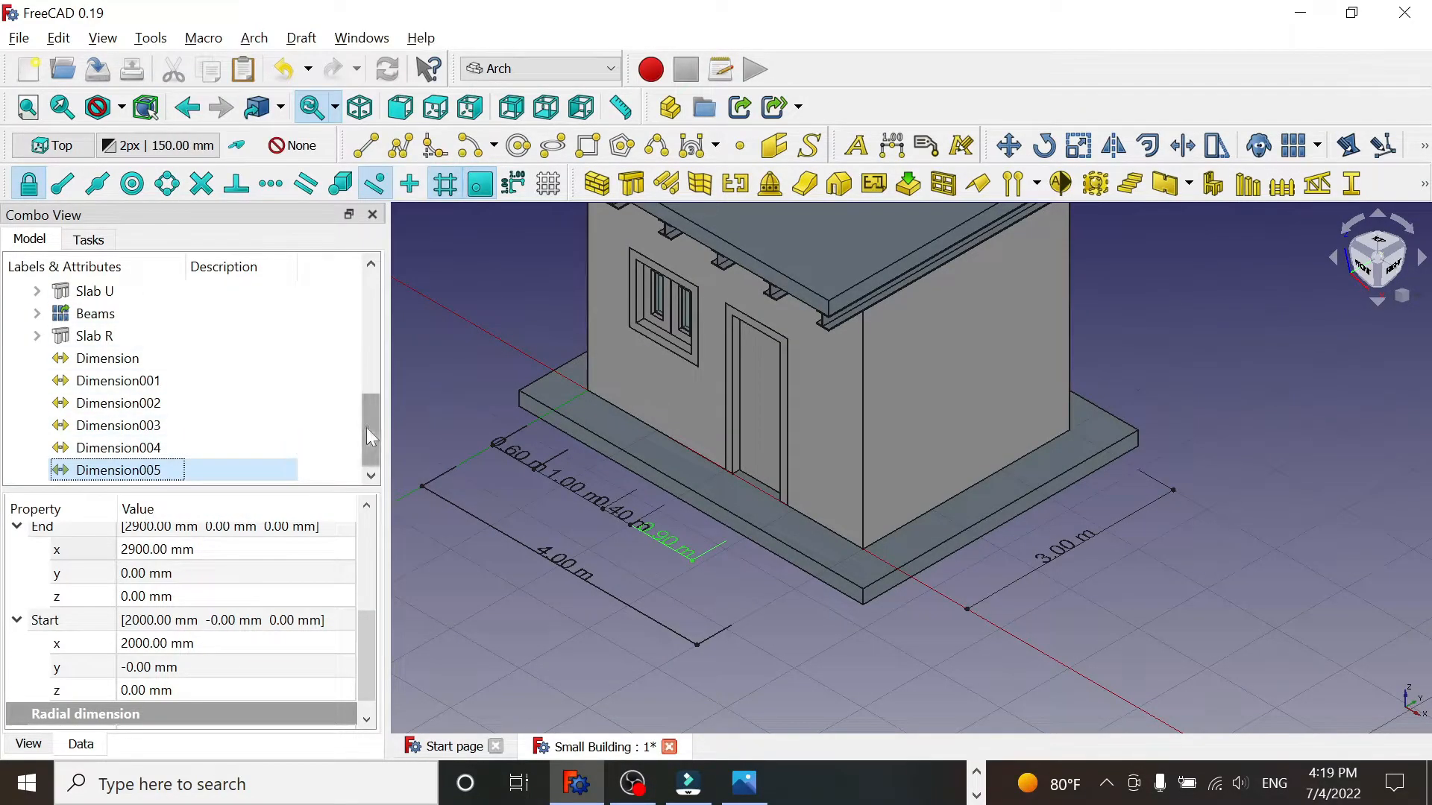
pyautogui.rightClick(178, 477)
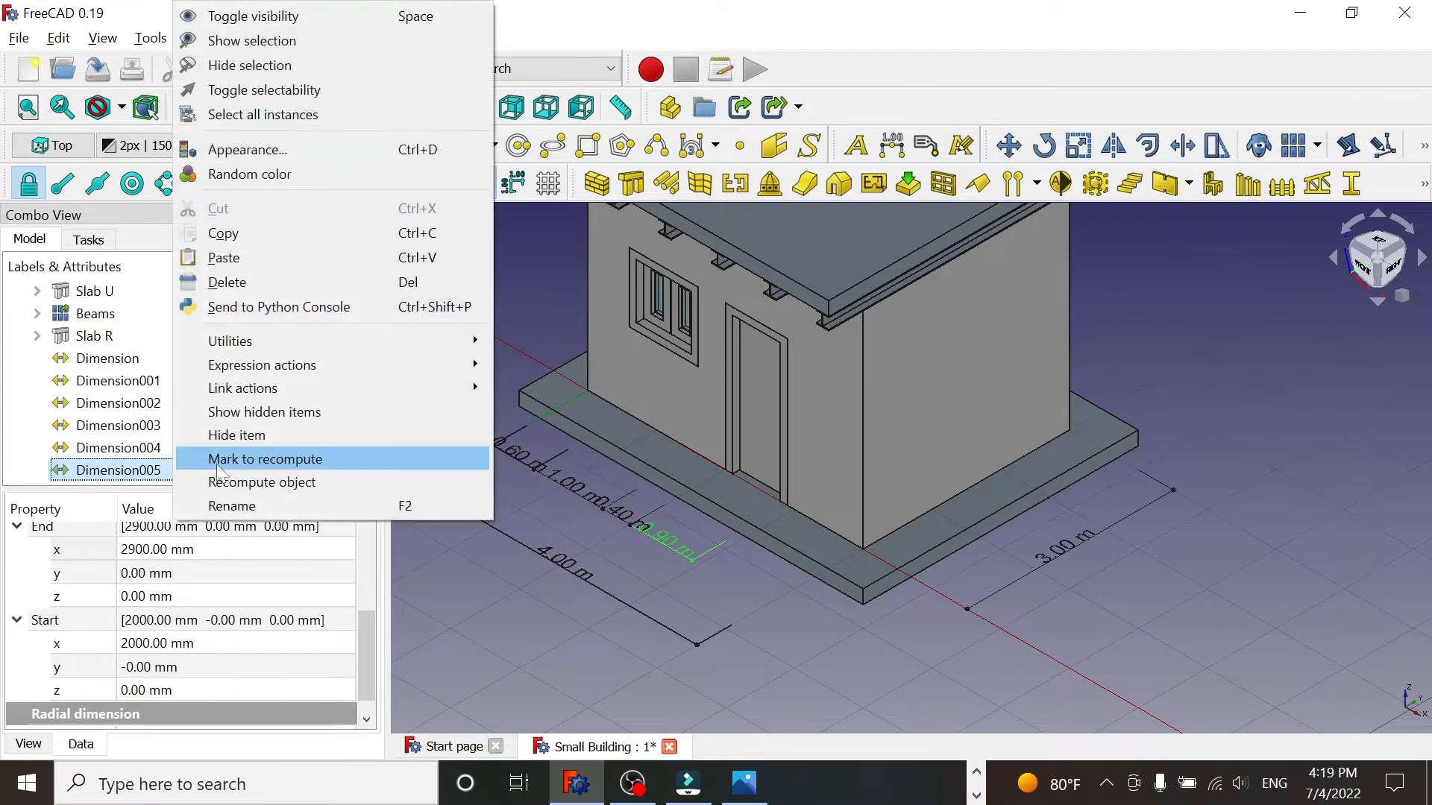
pyautogui.click(248, 258)
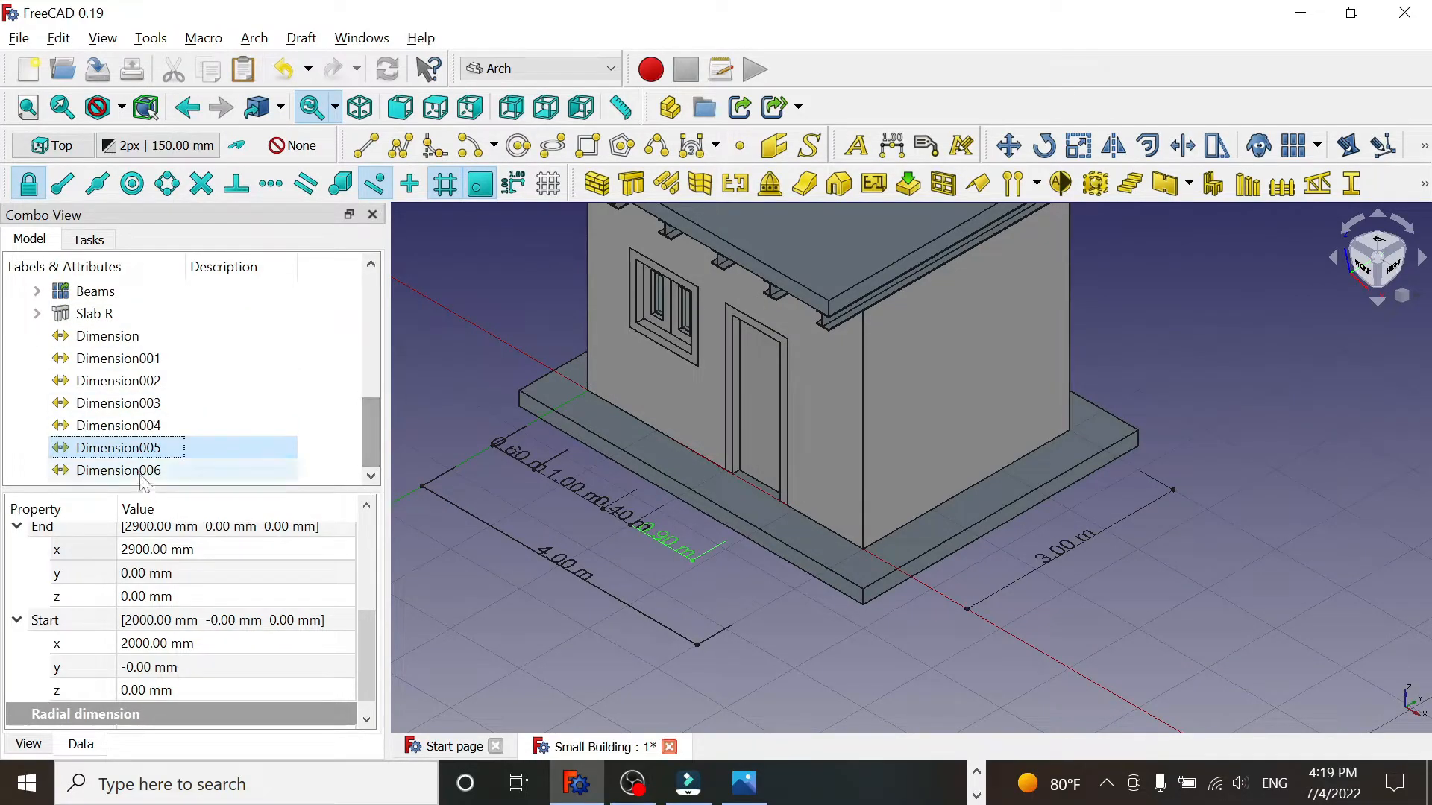
pyautogui.click(141, 476)
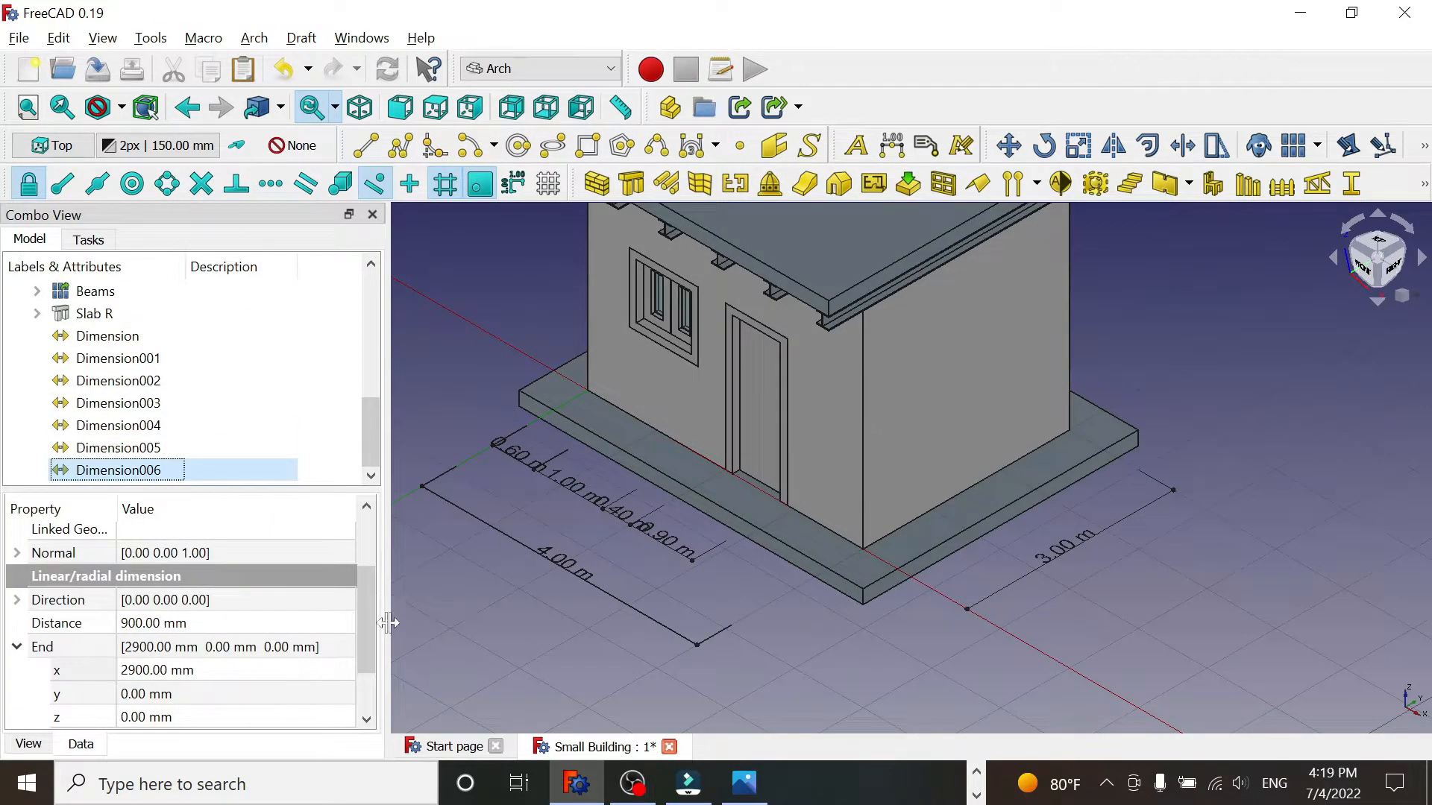
# - Set the newest dimension copy's start point x to 2900 mm and its end point x to 4000 mm
pyautogui.scroll(-1, 365, 648)
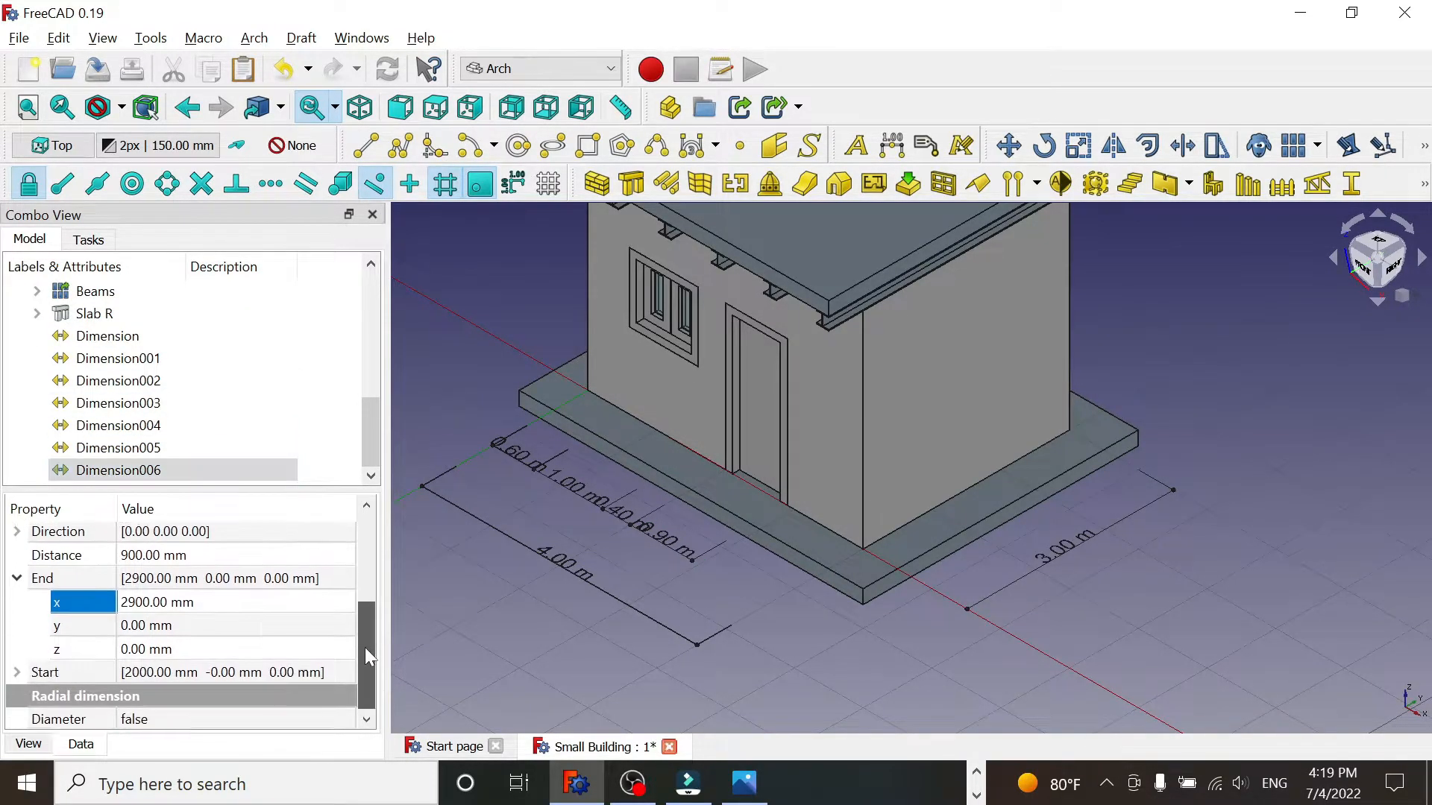
pyautogui.click(16, 670)
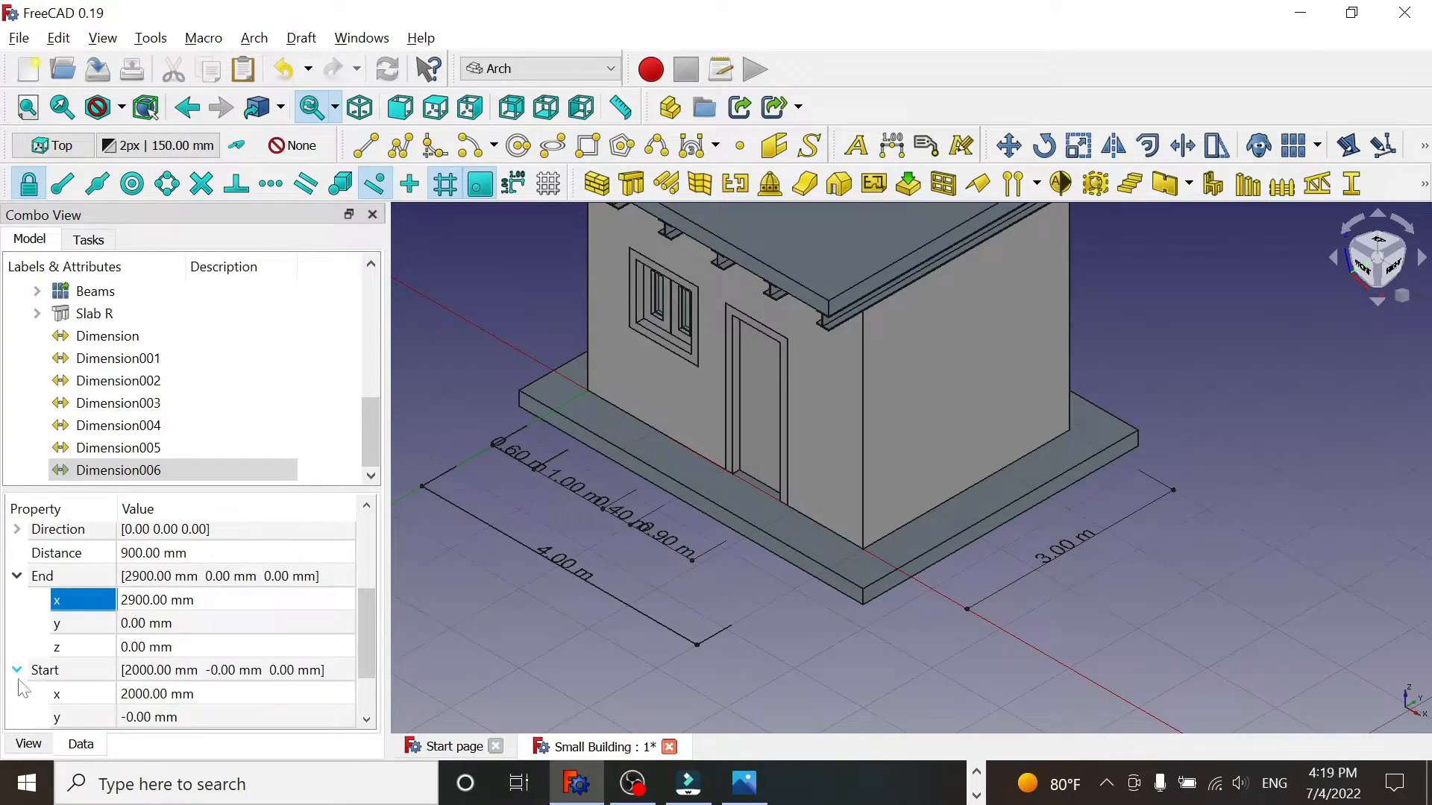
pyautogui.click(138, 695)
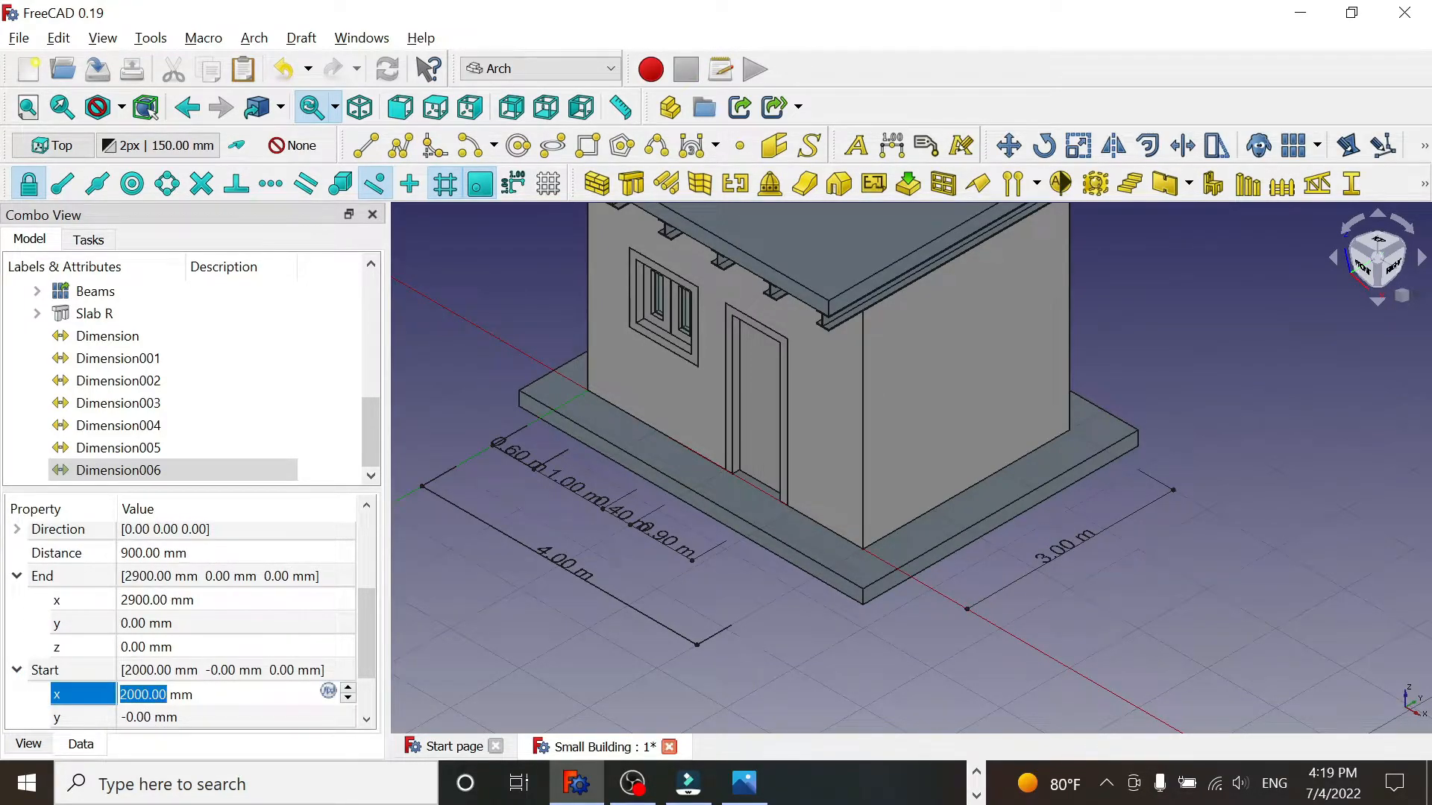
pyautogui.write('29')
pyautogui.press('BackSpace')
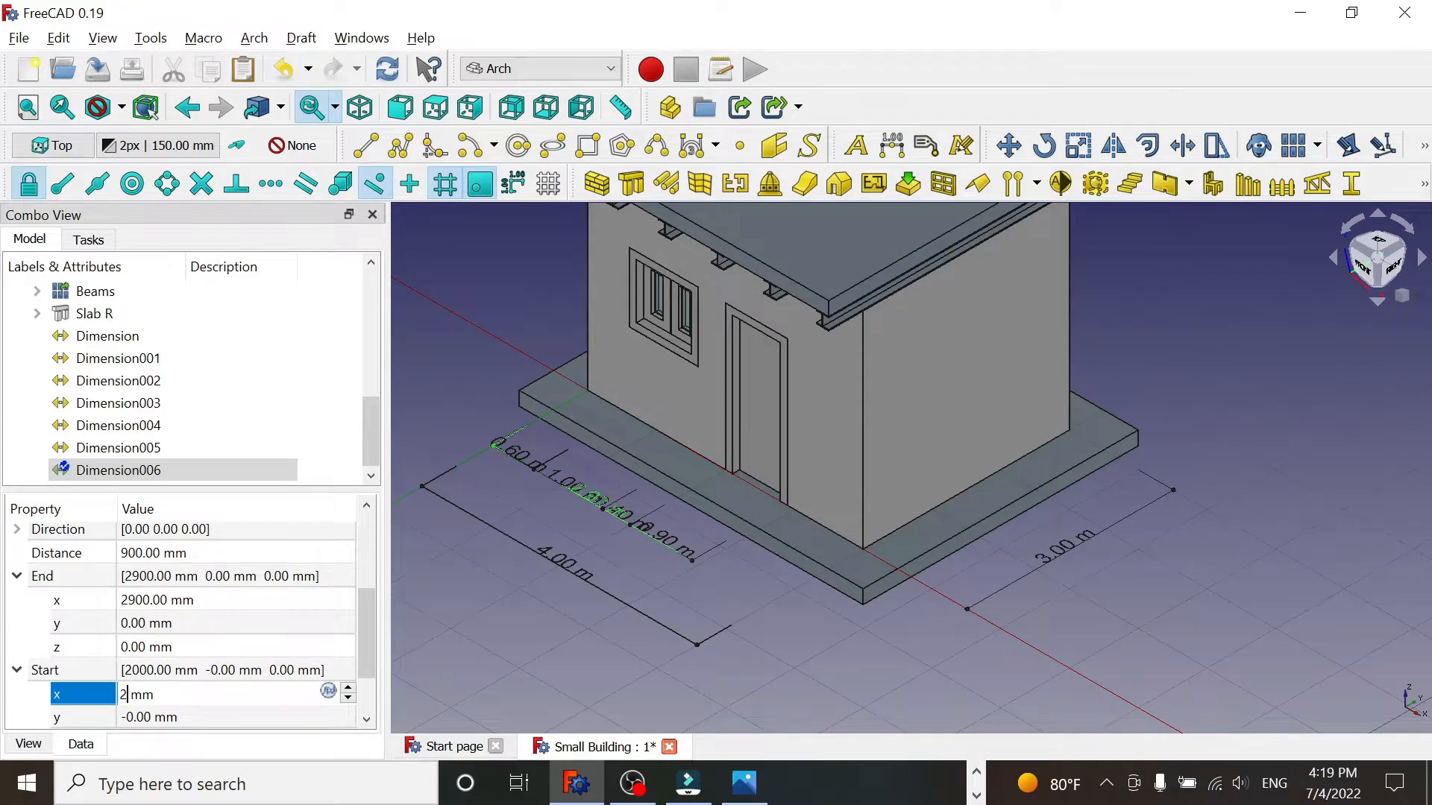
pyautogui.write('0')
pyautogui.press('BackSpace')
pyautogui.write('900')
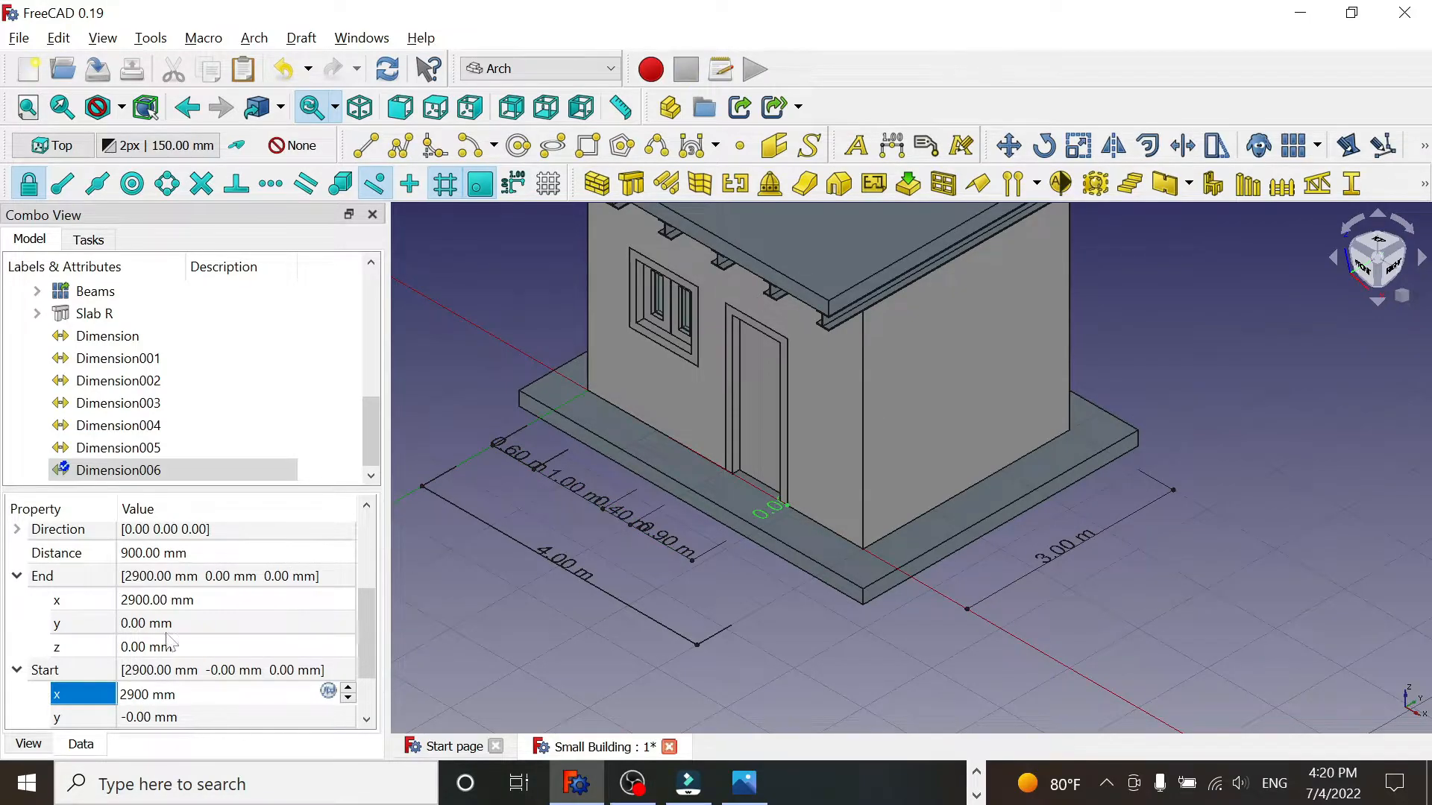
pyautogui.click(141, 600)
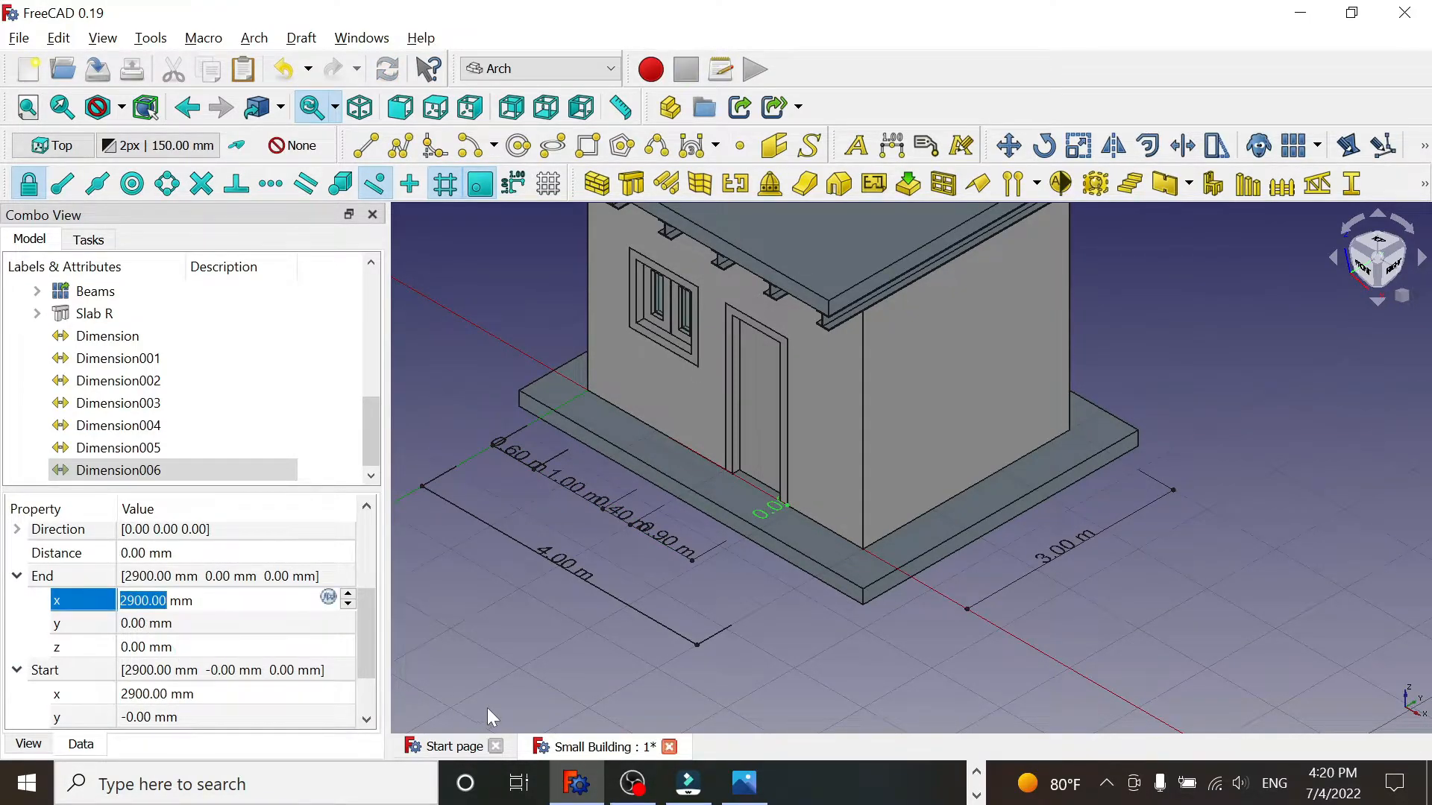
pyautogui.write('4000')
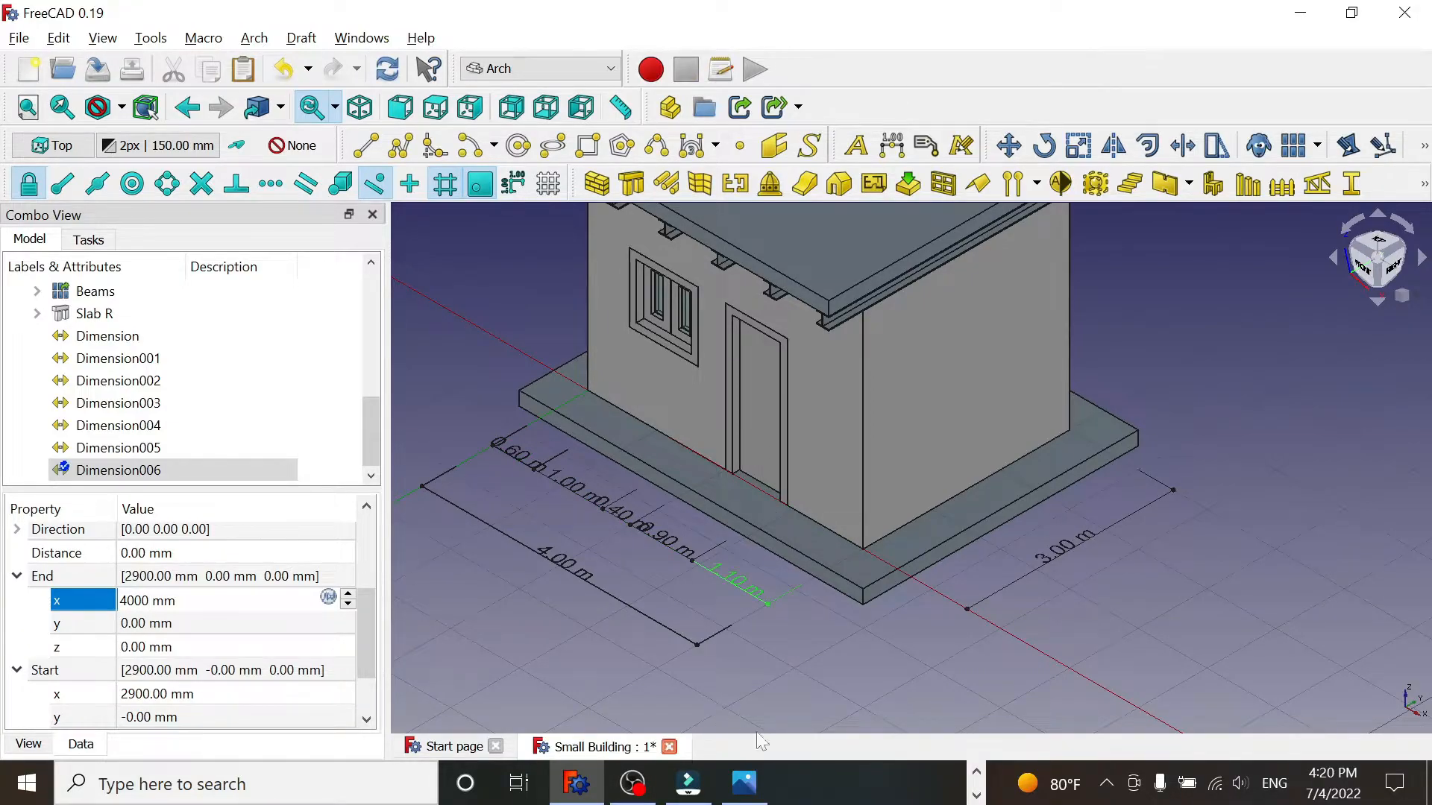
pyautogui.click(887, 641)
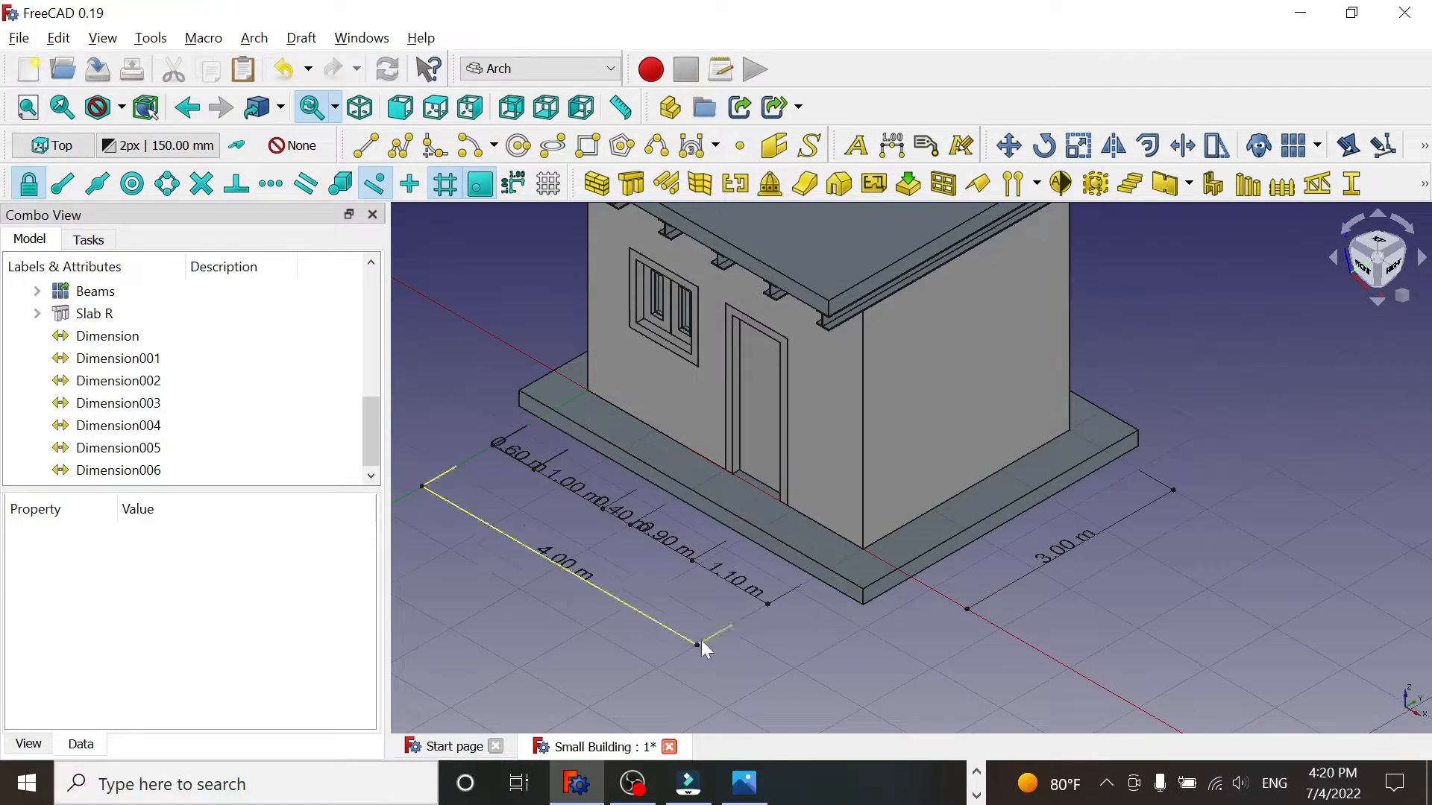
# - Rename the 3.00 m side wall dimension as 3000
pyautogui.click(1381, 246)
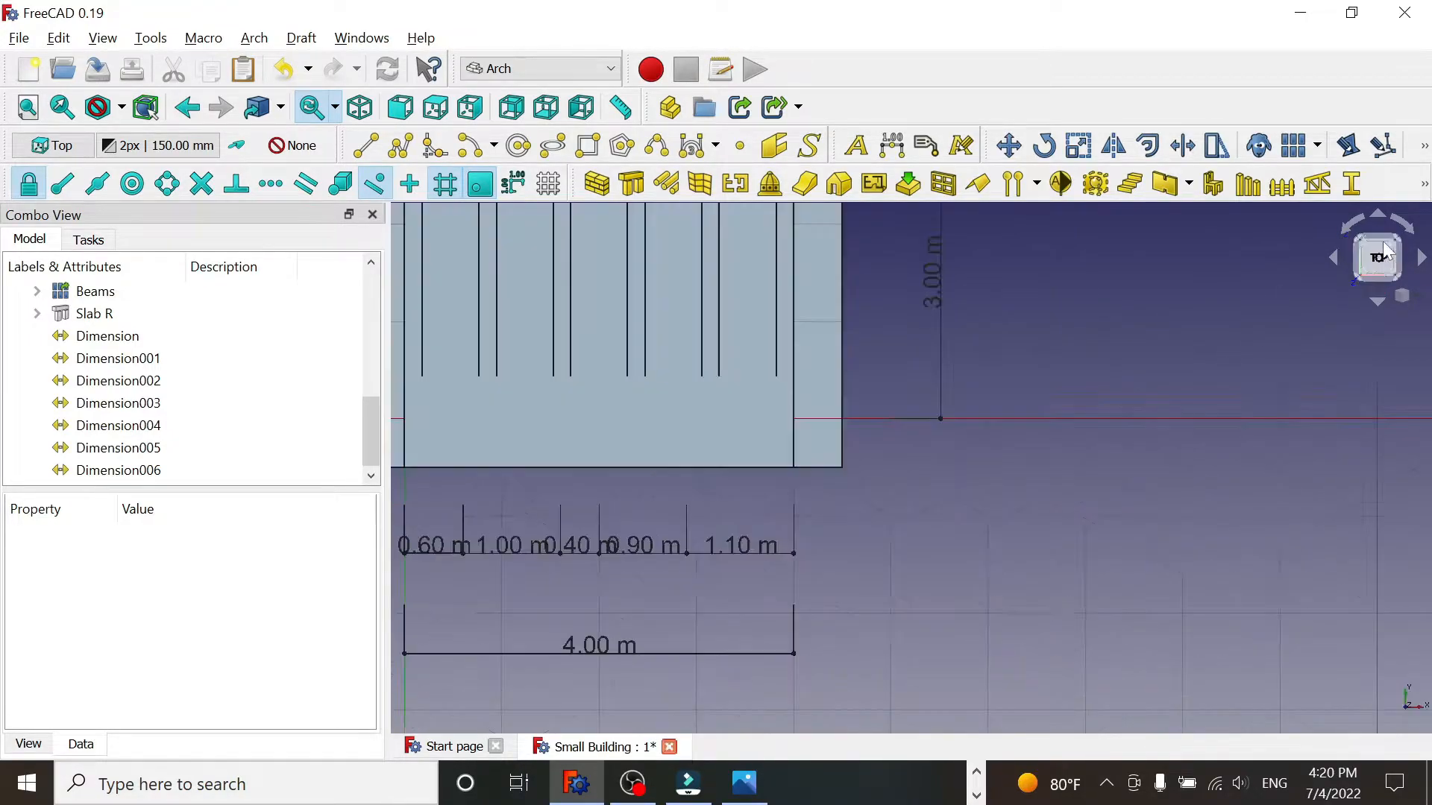
pyautogui.moveTo(919, 586); pyautogui.dragTo(1089, 565, button='middle')
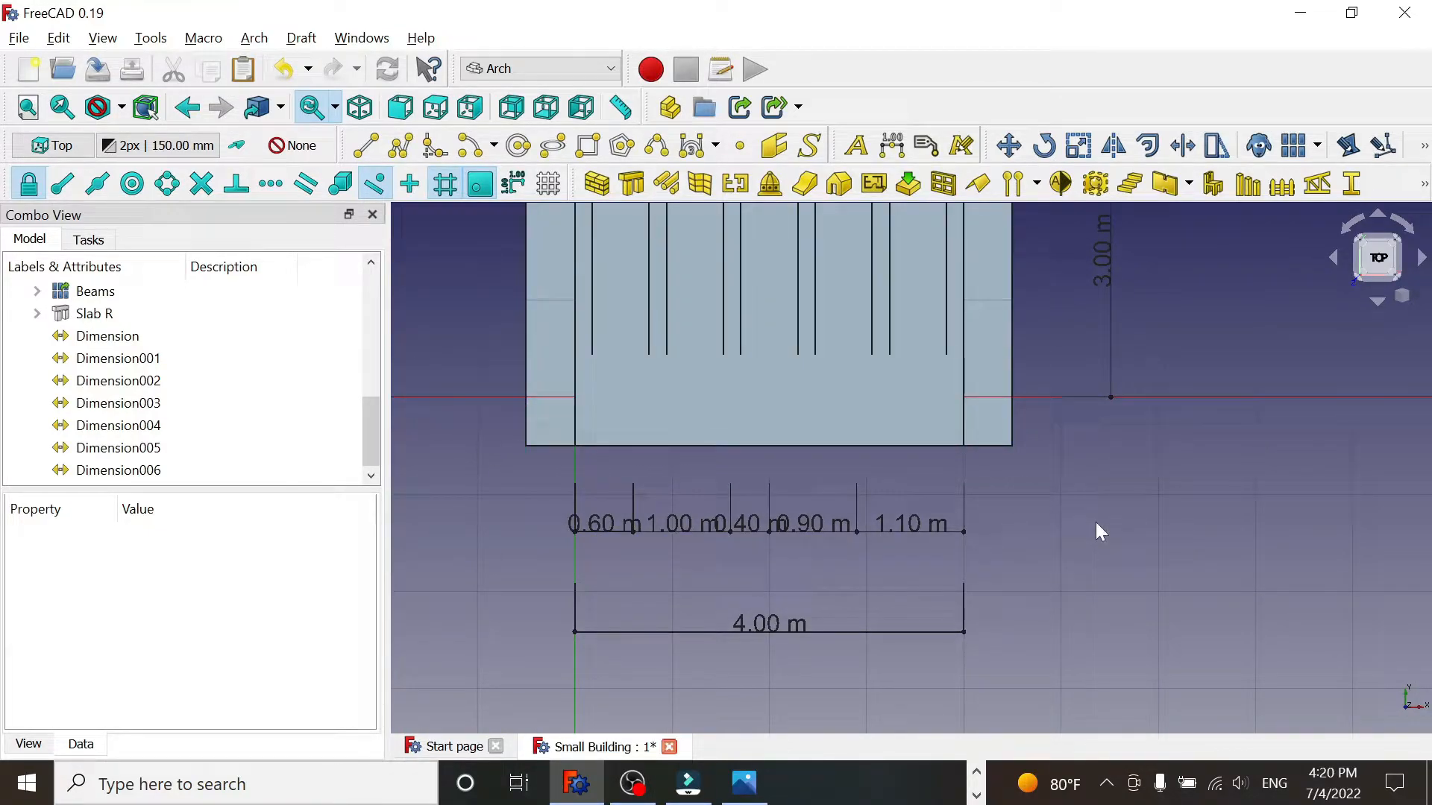
pyautogui.click(1402, 296)
pyautogui.click(1358, 365)
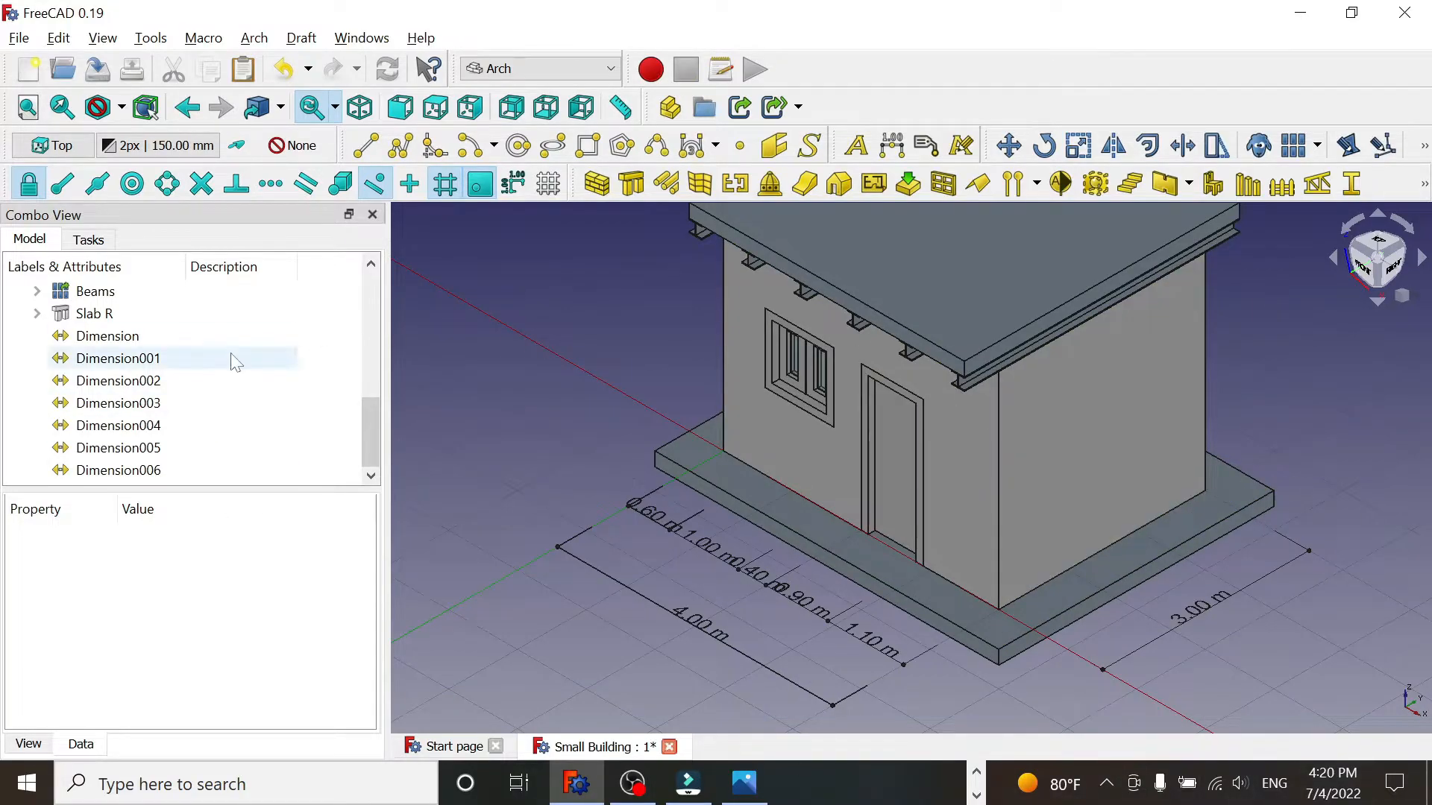
pyautogui.click(119, 337)
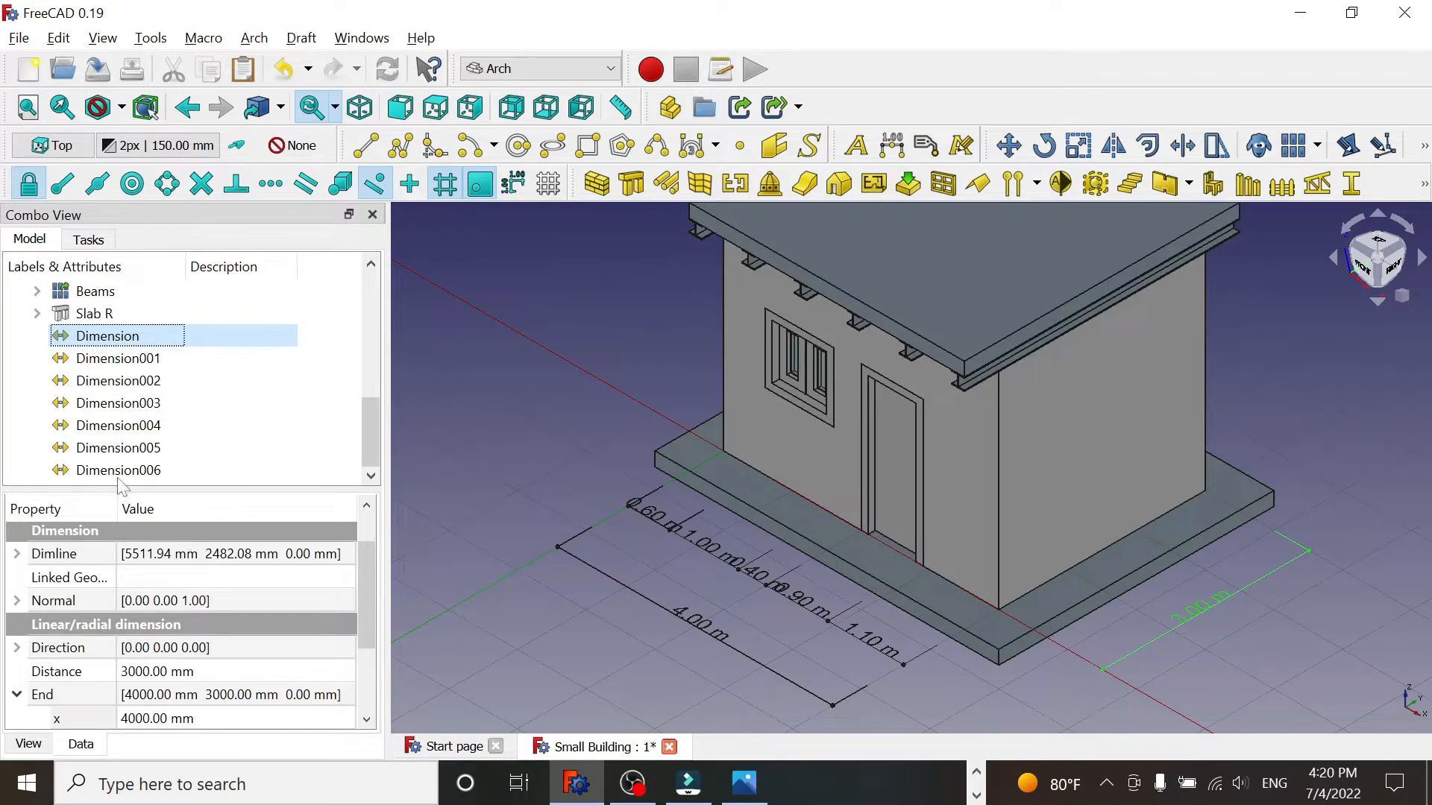
pyautogui.moveTo(369, 588); pyautogui.dragTo(370, 531)
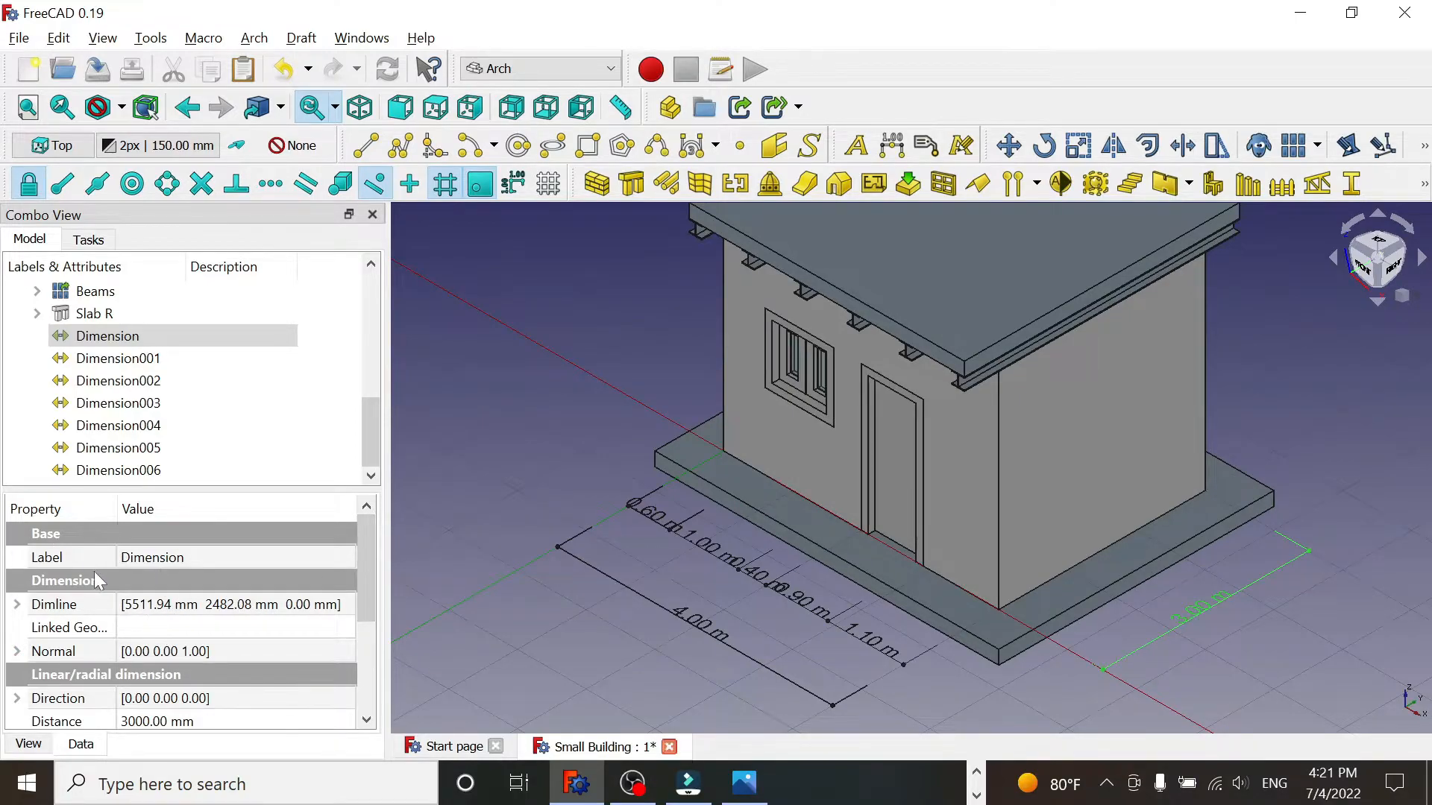
pyautogui.click(149, 559)
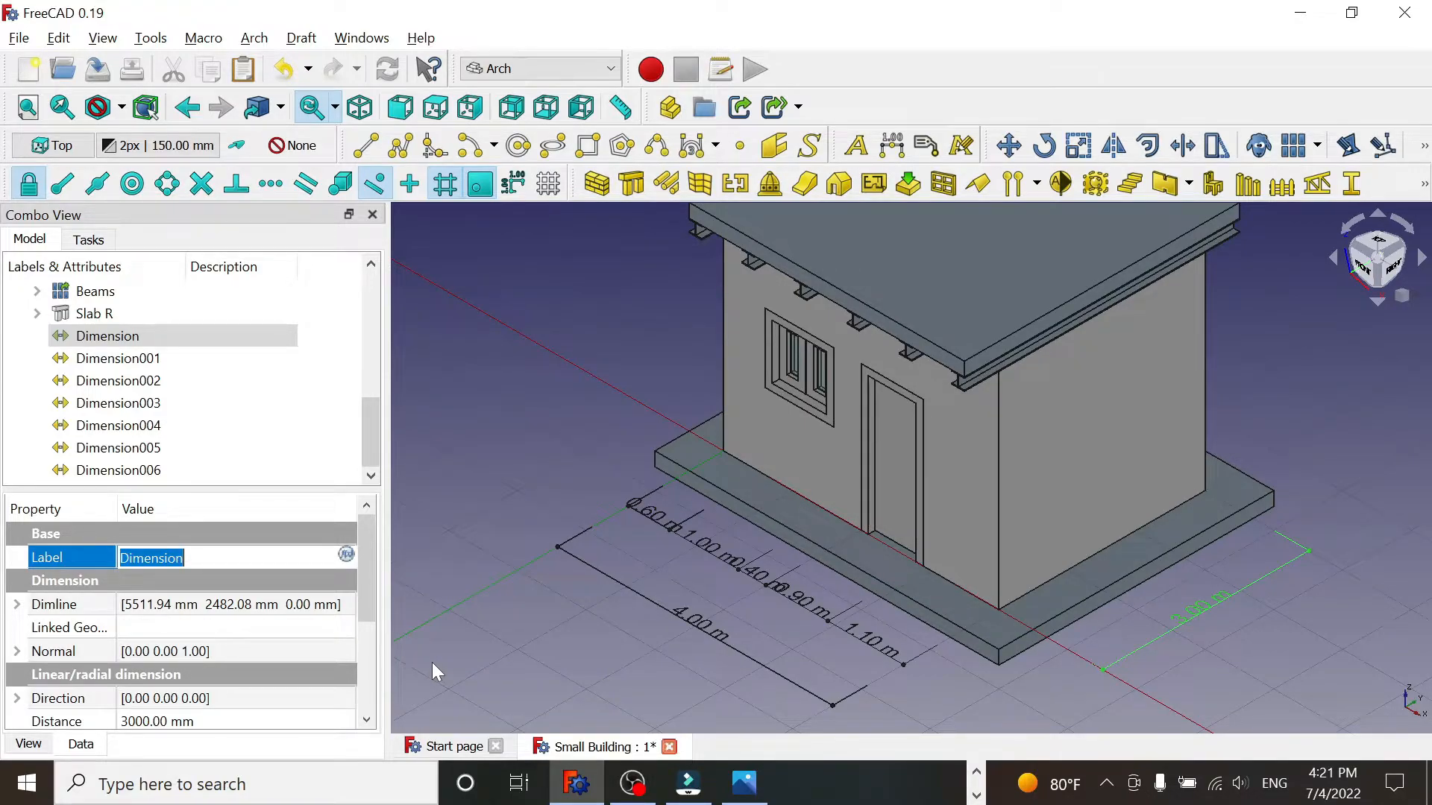
pyautogui.write('3000')
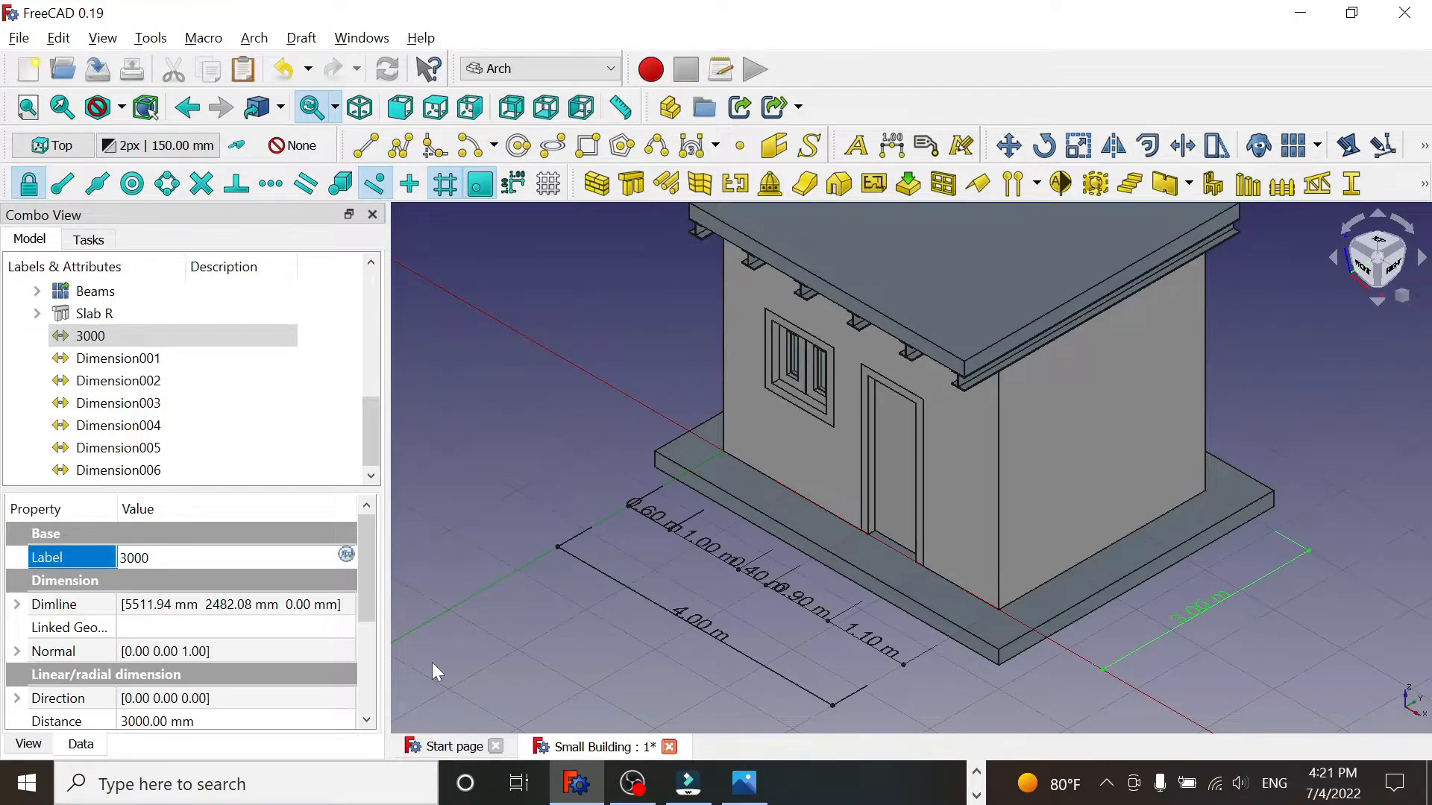
pyautogui.press('Return')
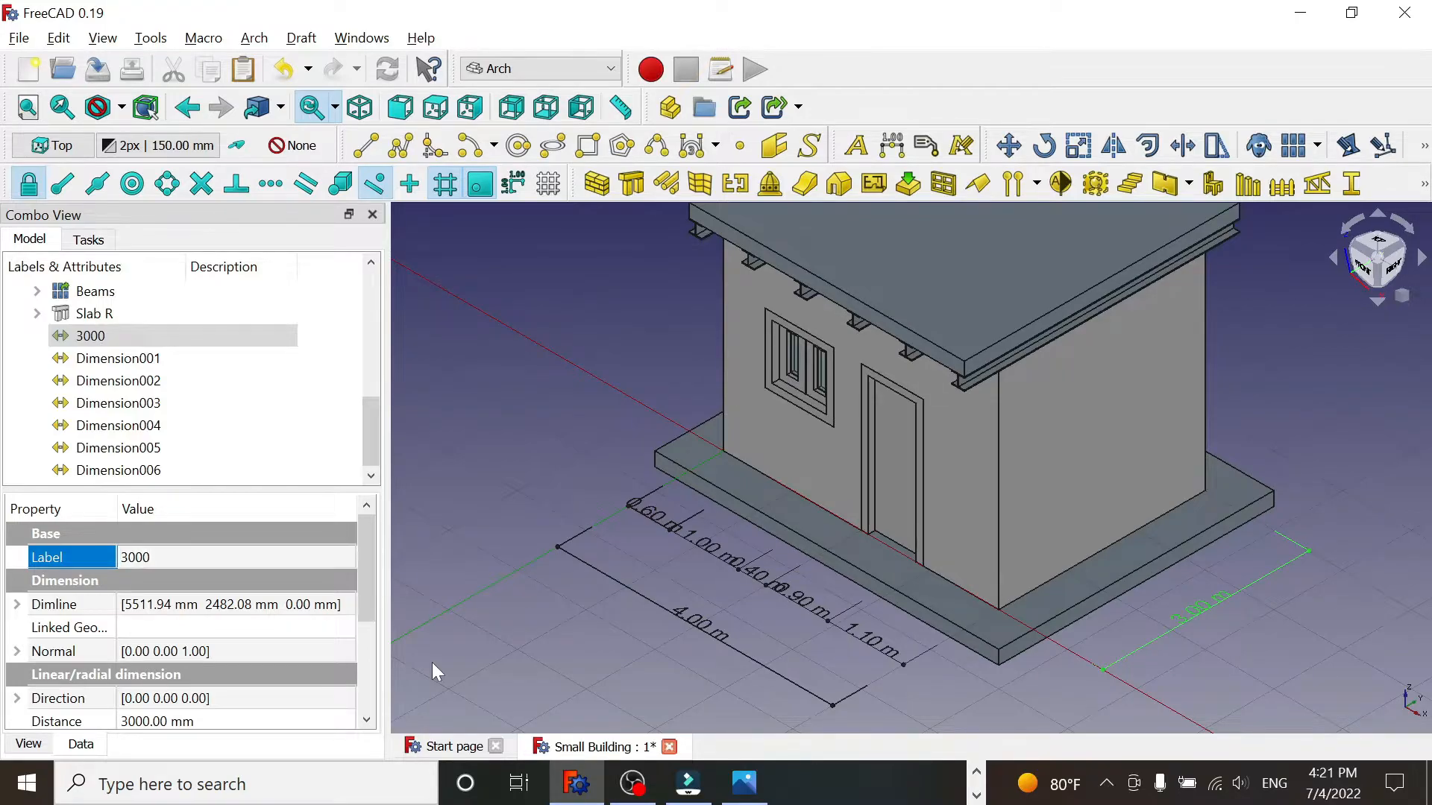
# - Rename the overall 4.00 m front wall dimension as 4000
pyautogui.click(117, 358)
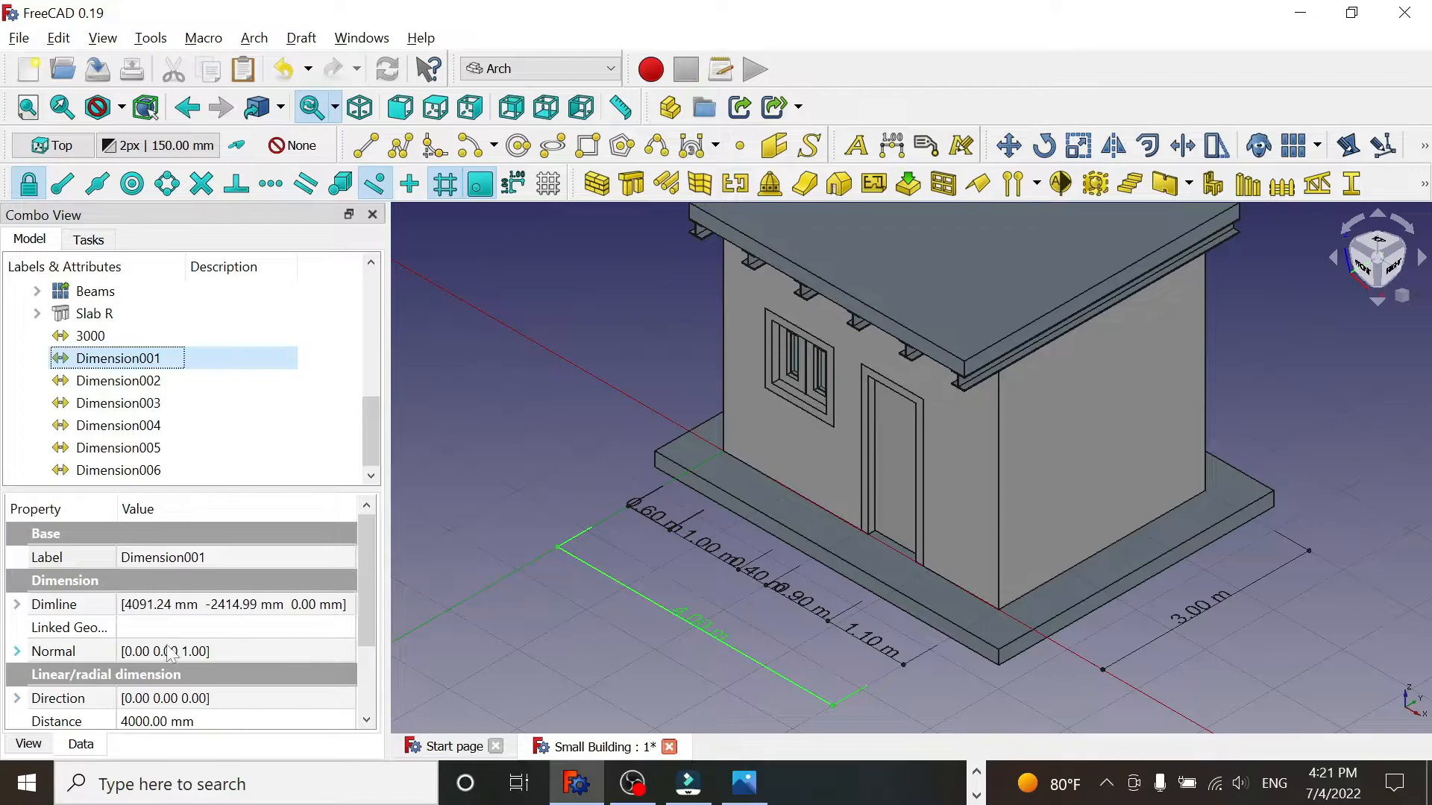
pyautogui.click(368, 575)
pyautogui.click(213, 558)
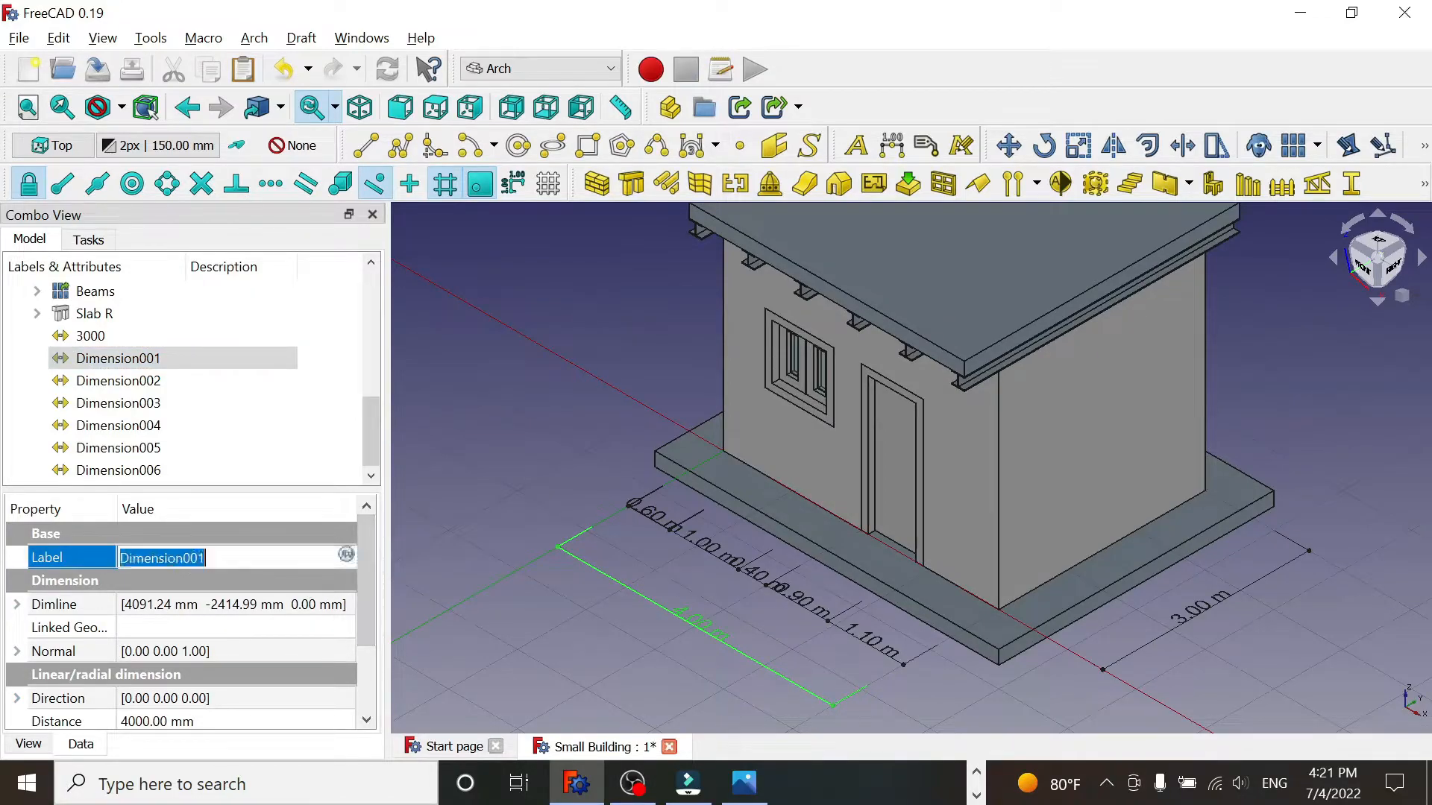
pyautogui.write('4000')
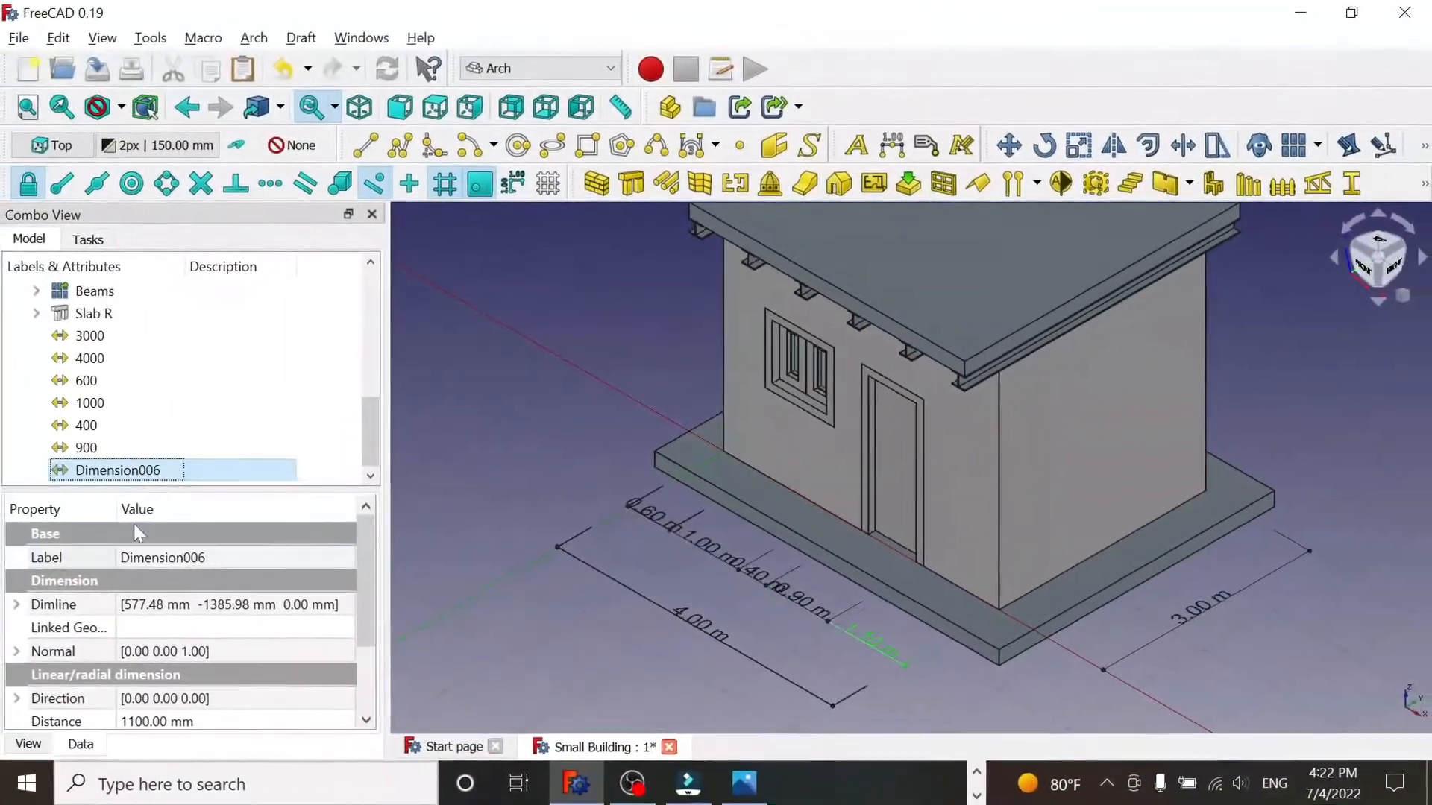
# - Rename the 1.10 m dimension between the door and the wall corner as 1100, and clear the selection
pyautogui.doubleClick(154, 557)
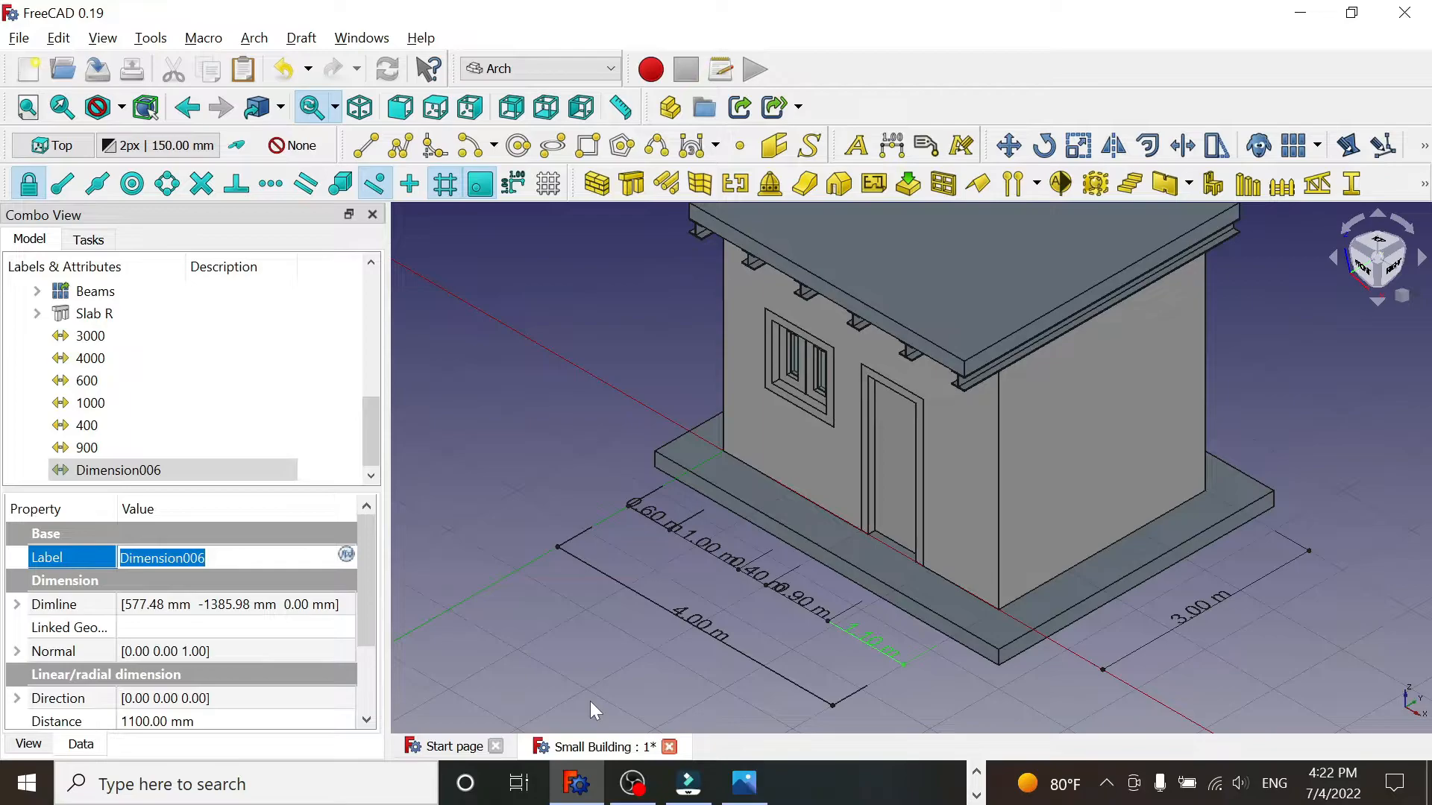
pyautogui.write('1')
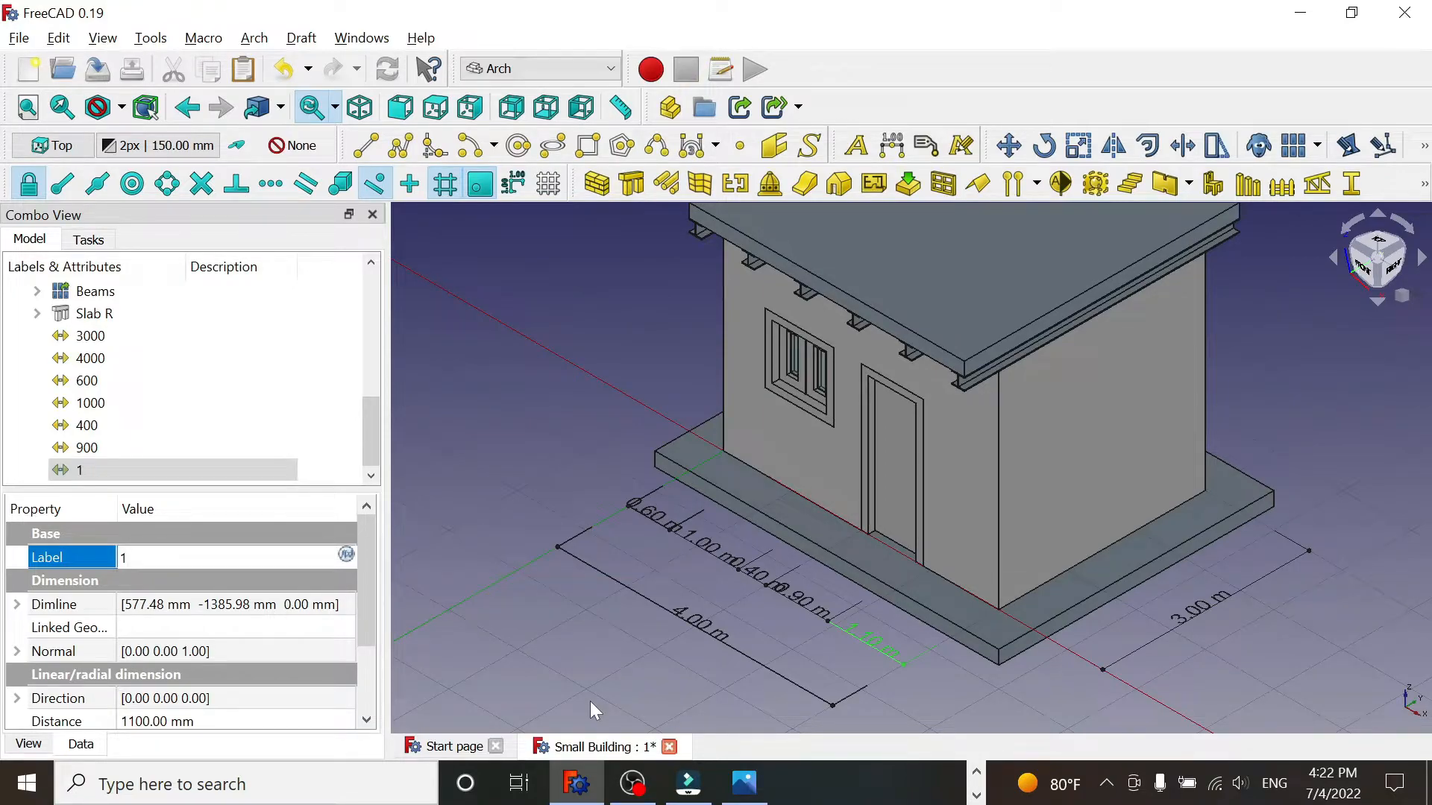
pyautogui.write('100')
pyautogui.press('Return')
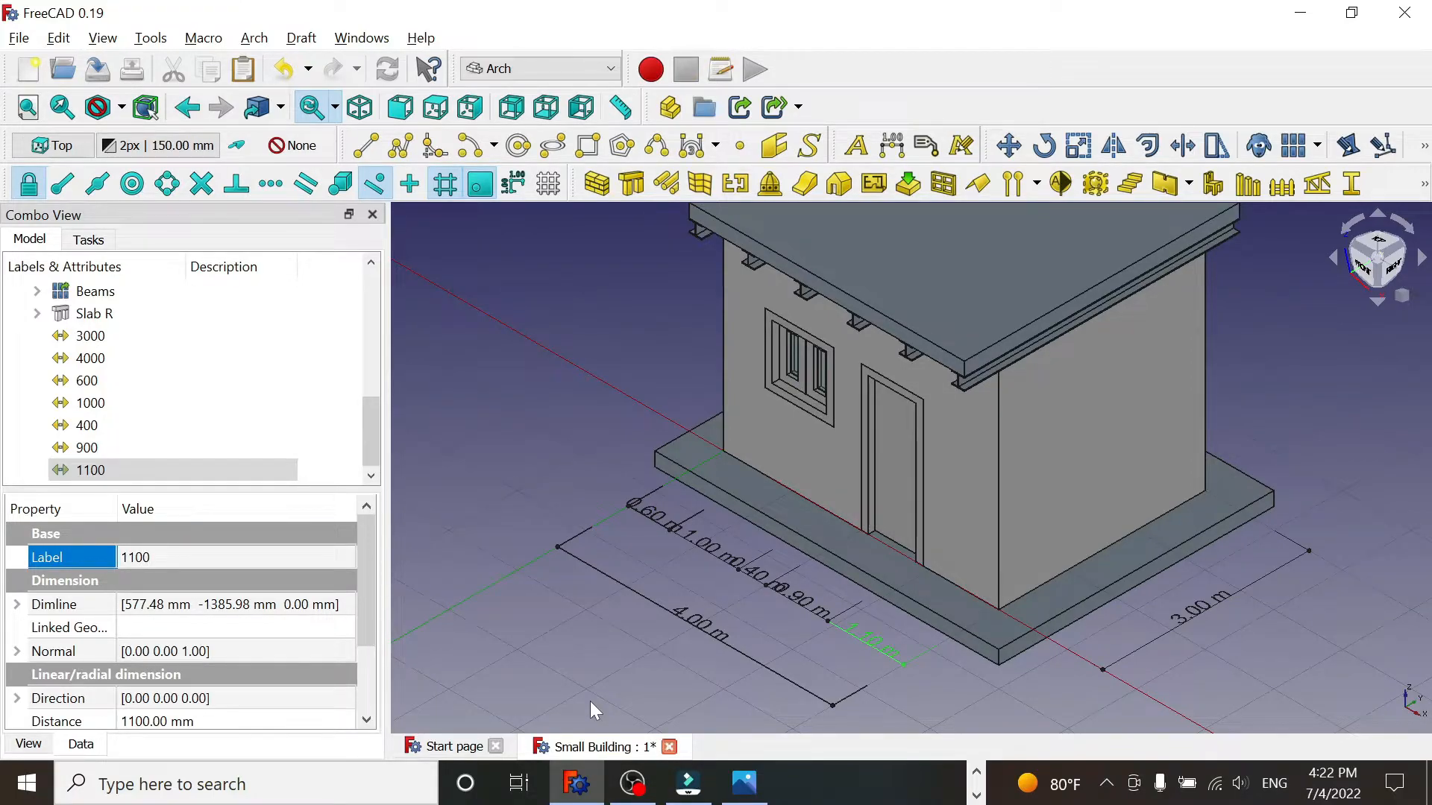
pyautogui.click(597, 645)
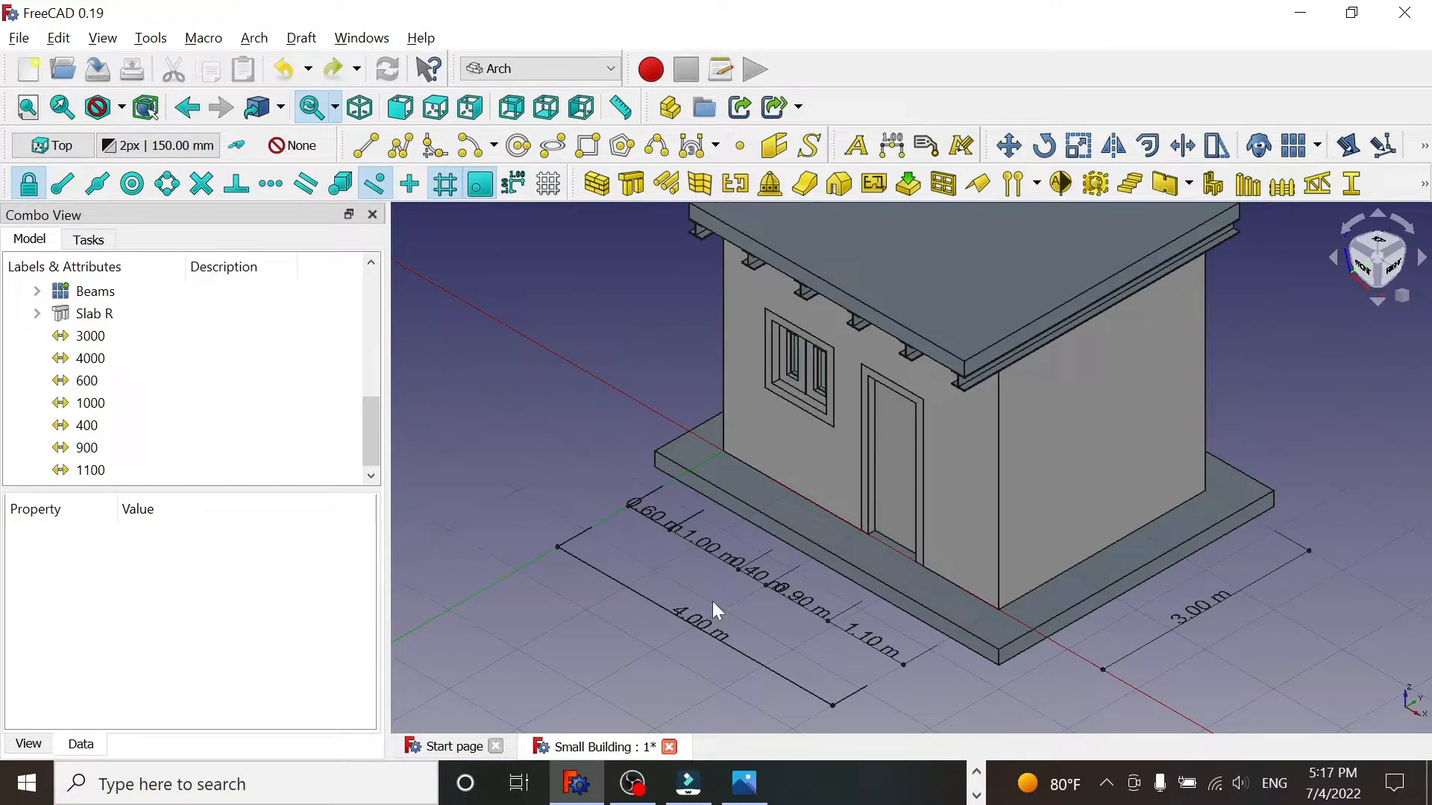
# - Create a group in the Small Building document and label it Plan Dimensions
pyautogui.moveTo(371, 385); pyautogui.dragTo(374, 285)
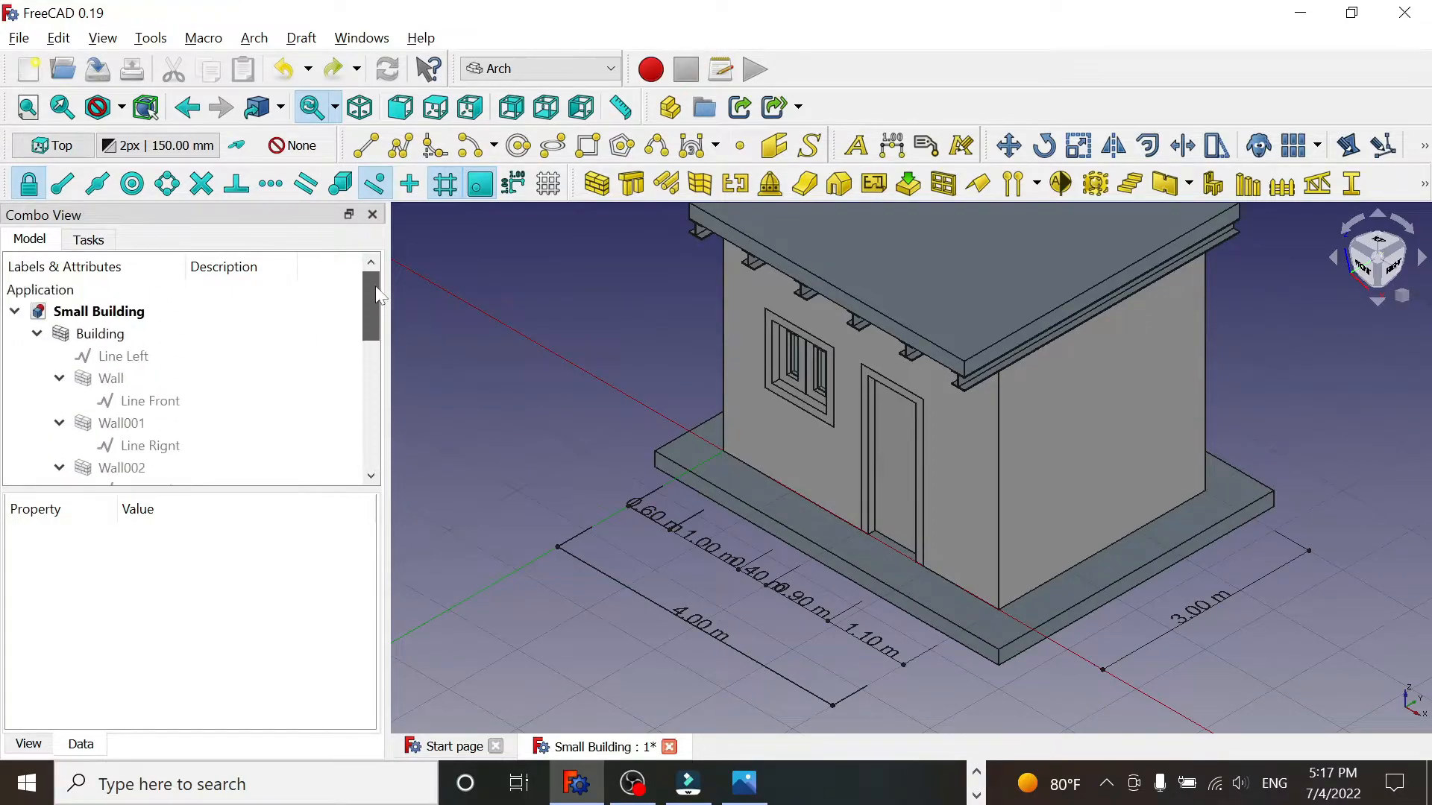
pyautogui.click(90, 313)
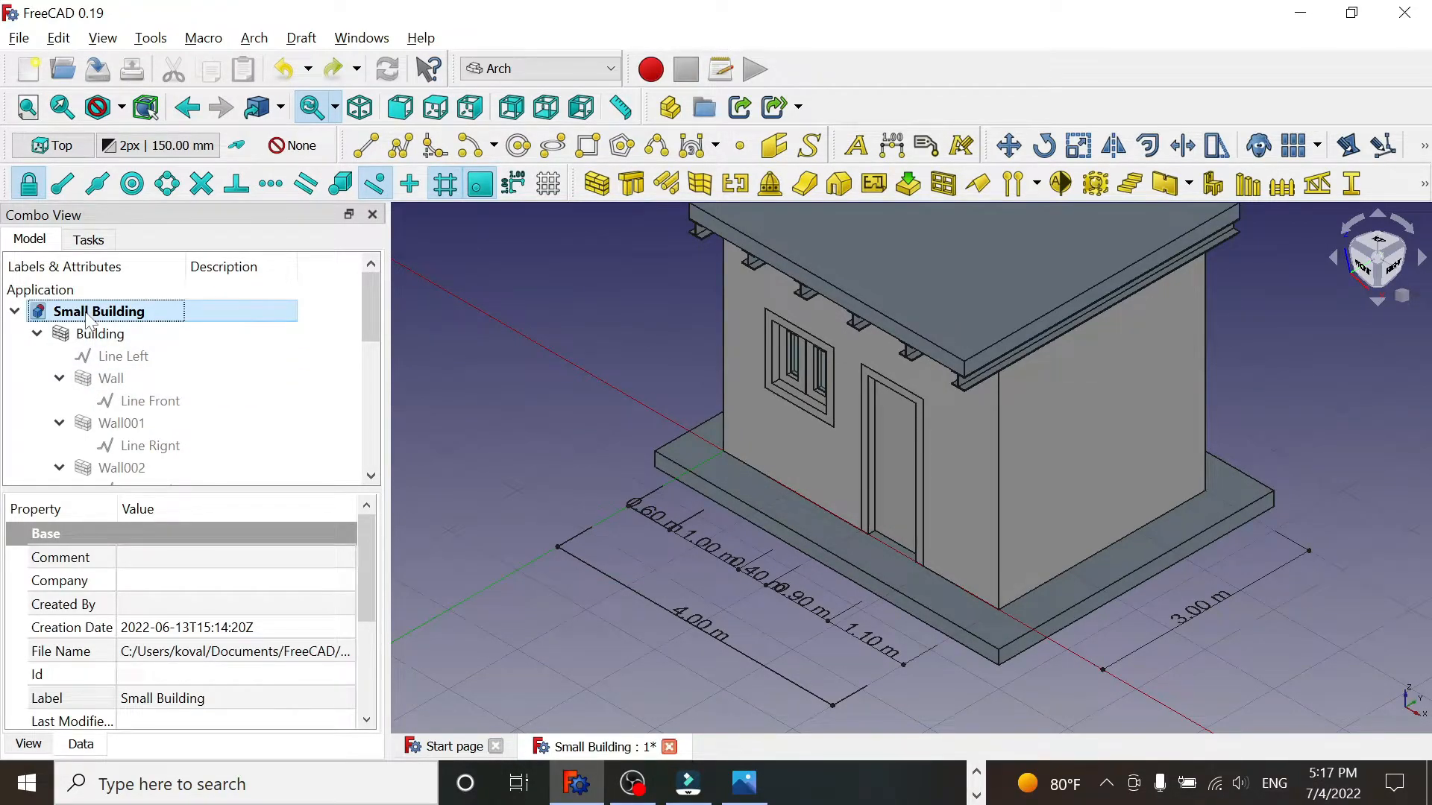
pyautogui.rightClick(90, 317)
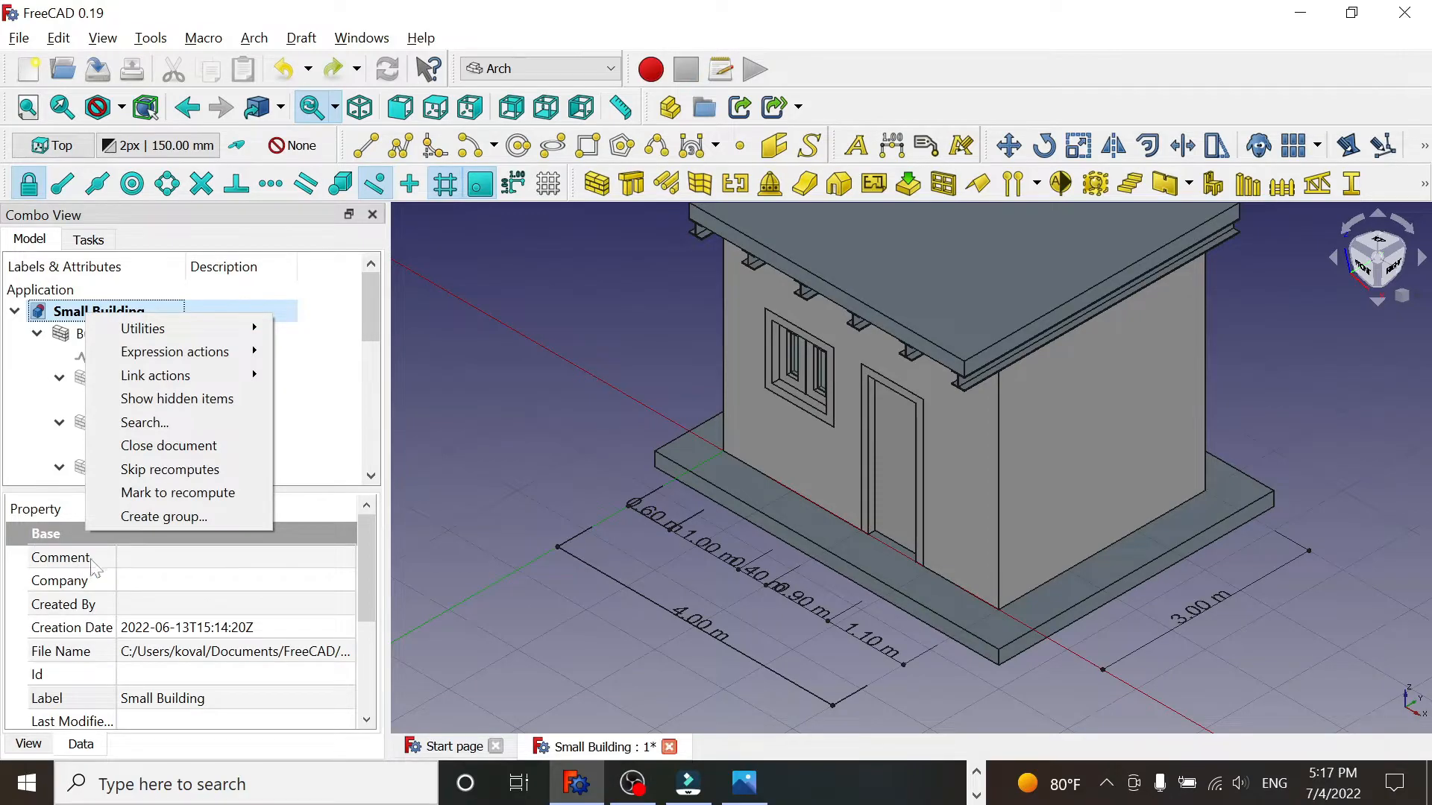
pyautogui.click(158, 517)
pyautogui.moveTo(374, 288); pyautogui.dragTo(375, 448)
pyautogui.click(101, 473)
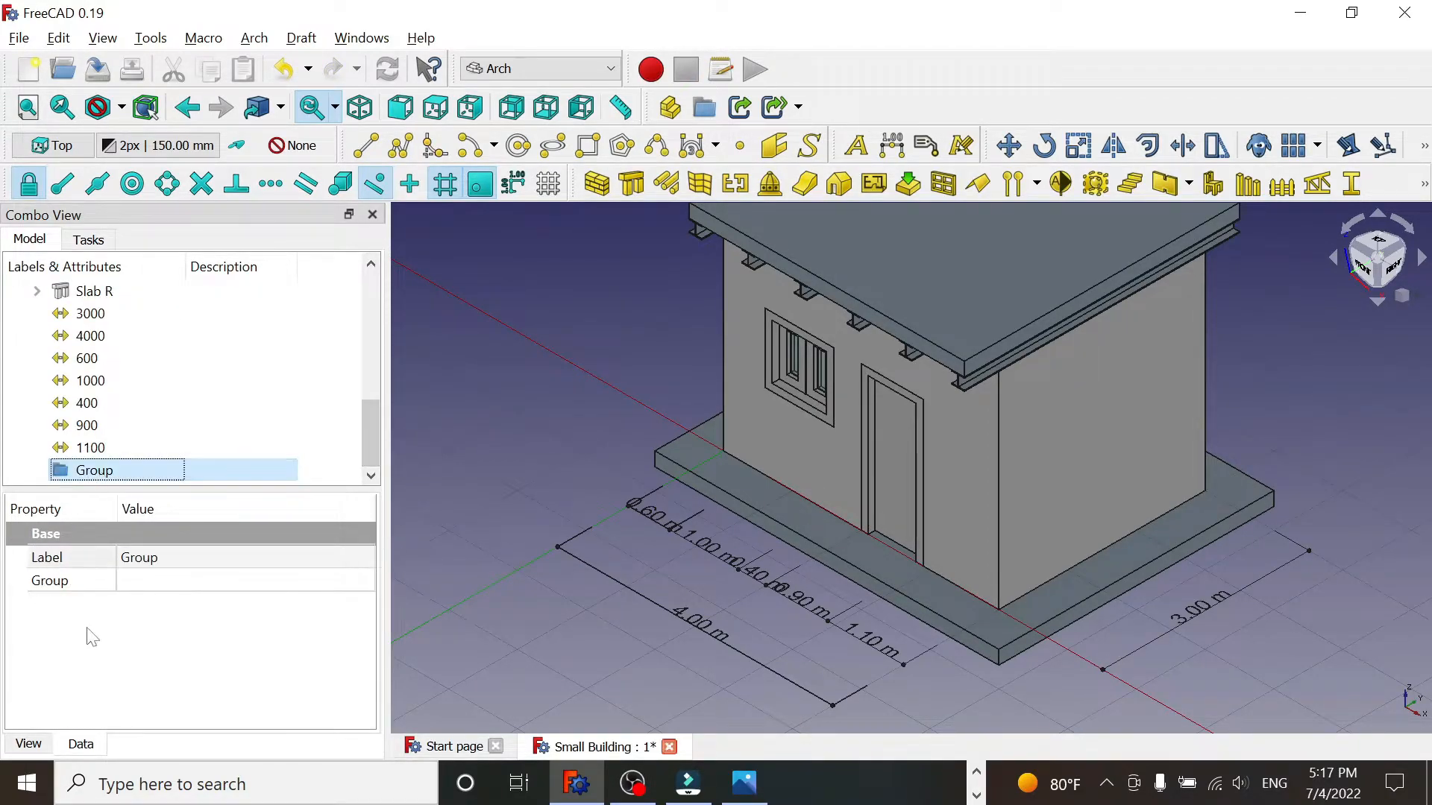
pyautogui.click(142, 558)
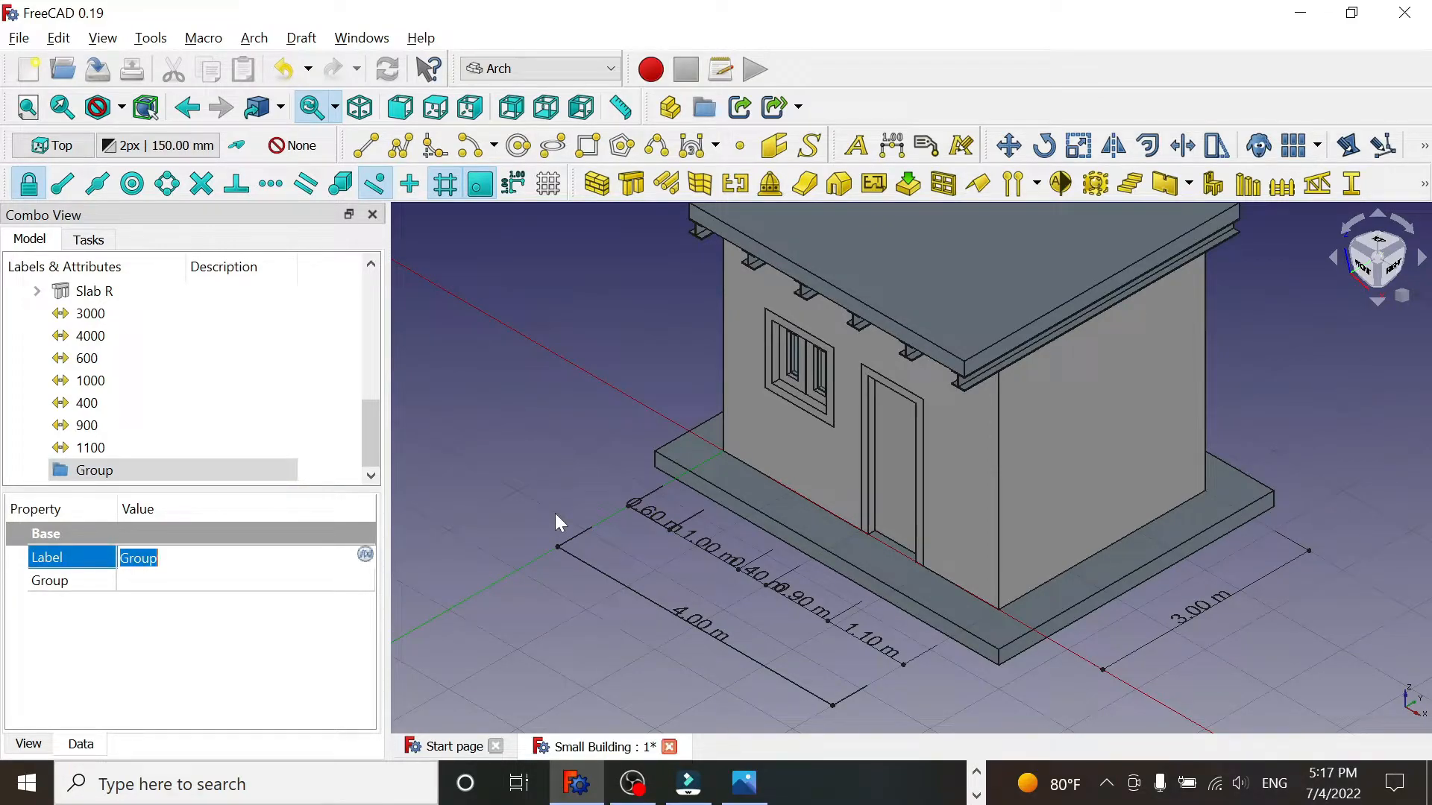
pyautogui.write('Plan D')
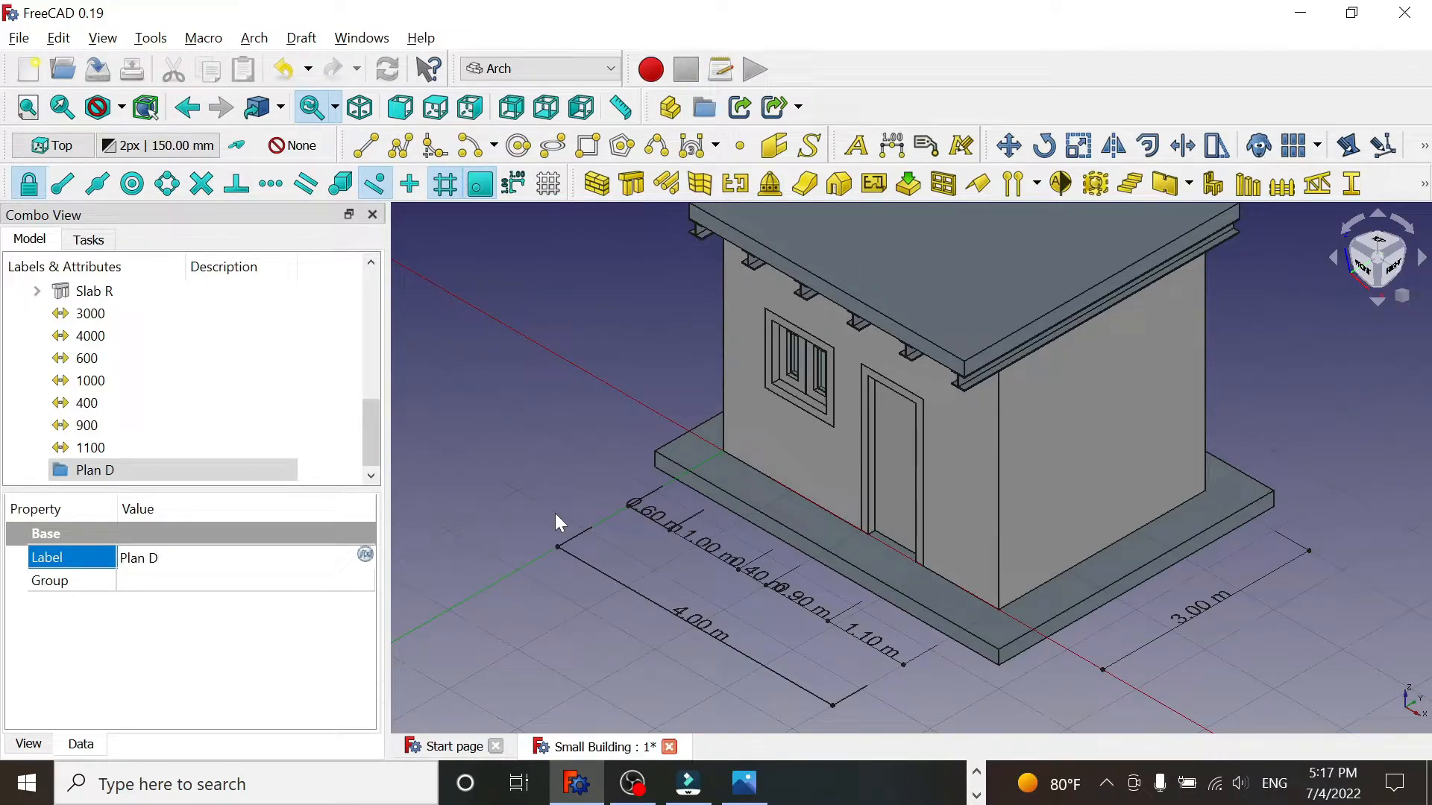
pyautogui.write('imensions')
pyautogui.press('Return')
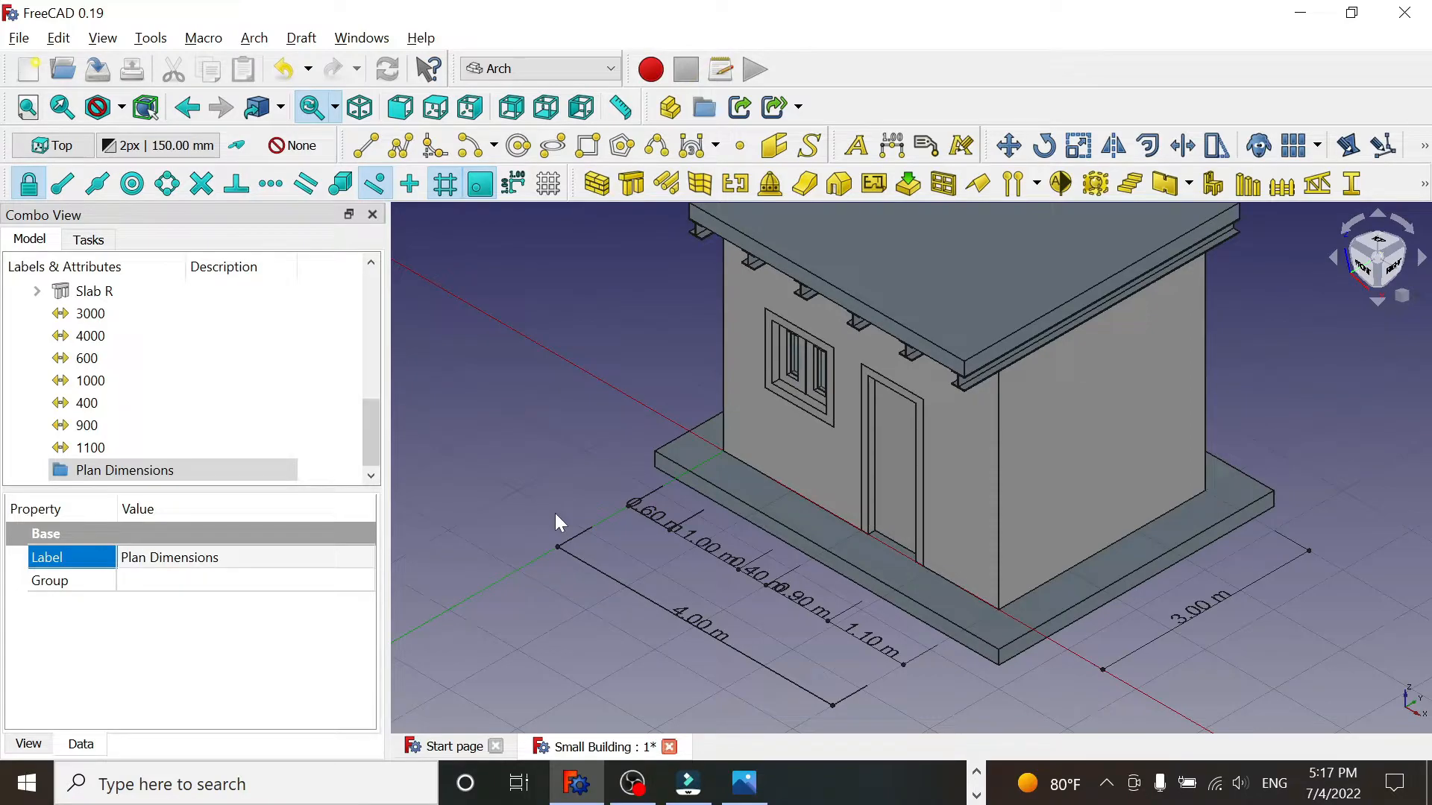
# - Create another group in the Small Building document and label it Elevation Dimensions
pyautogui.scroll(10, 341, 306)
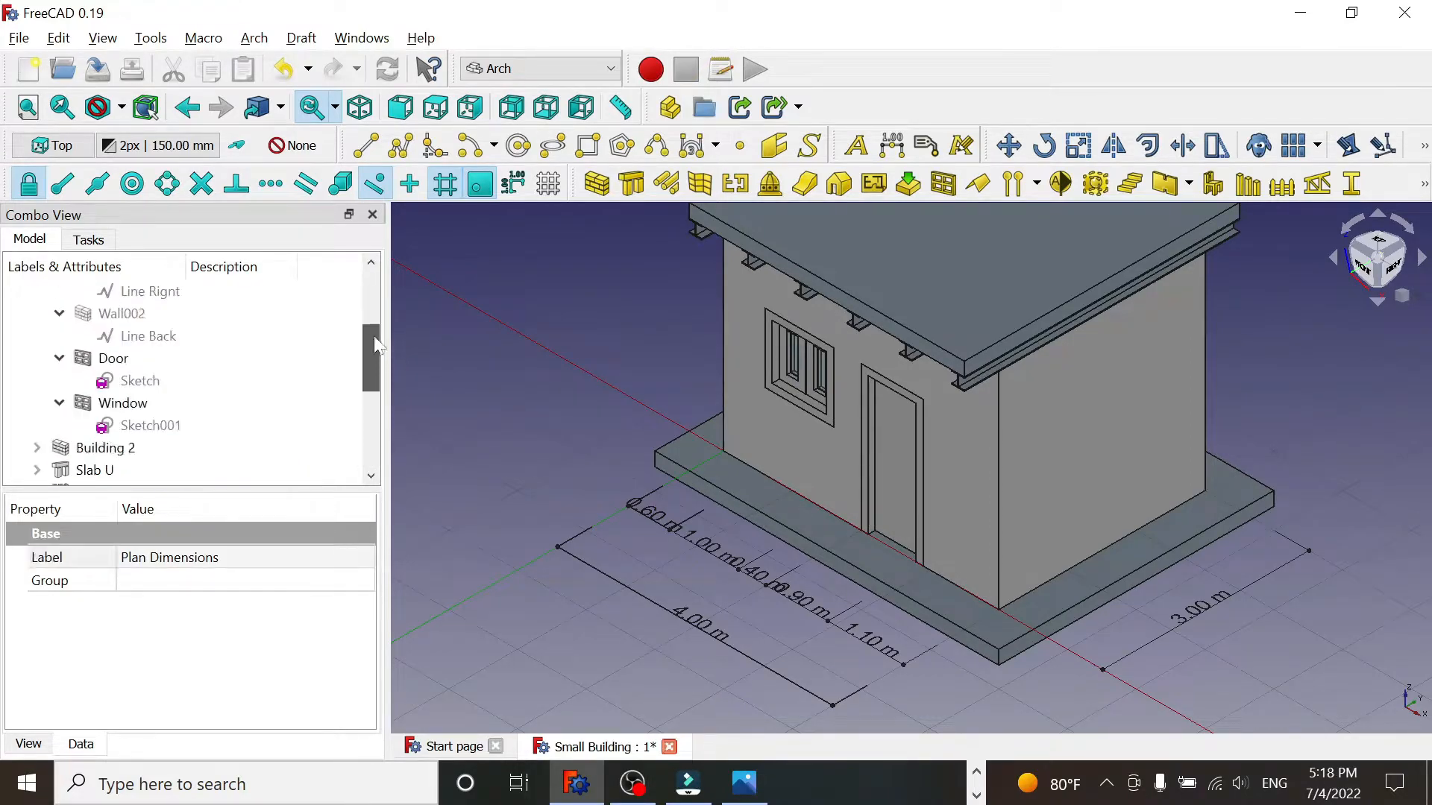
pyautogui.click(104, 311)
pyautogui.rightClick(104, 312)
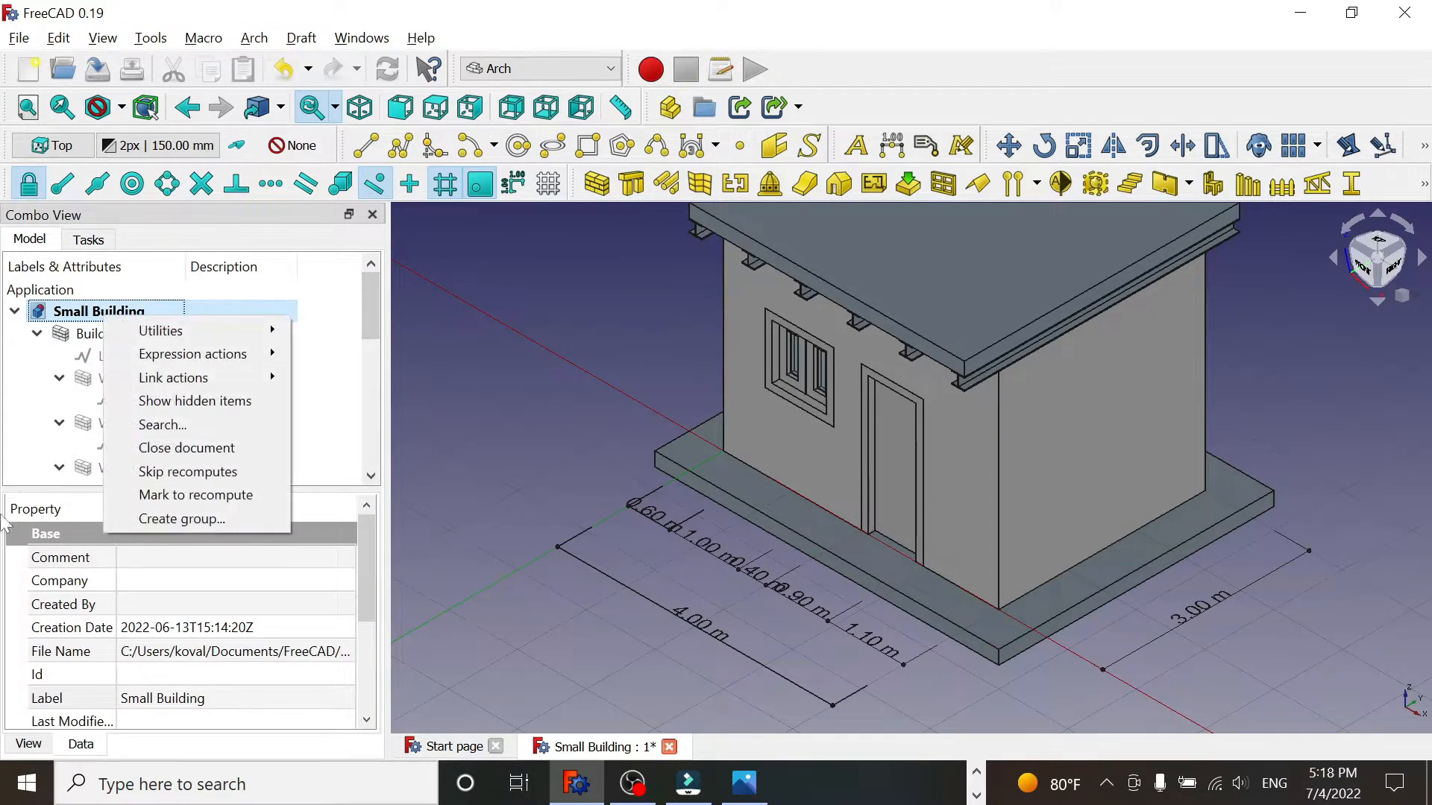
pyautogui.click(186, 517)
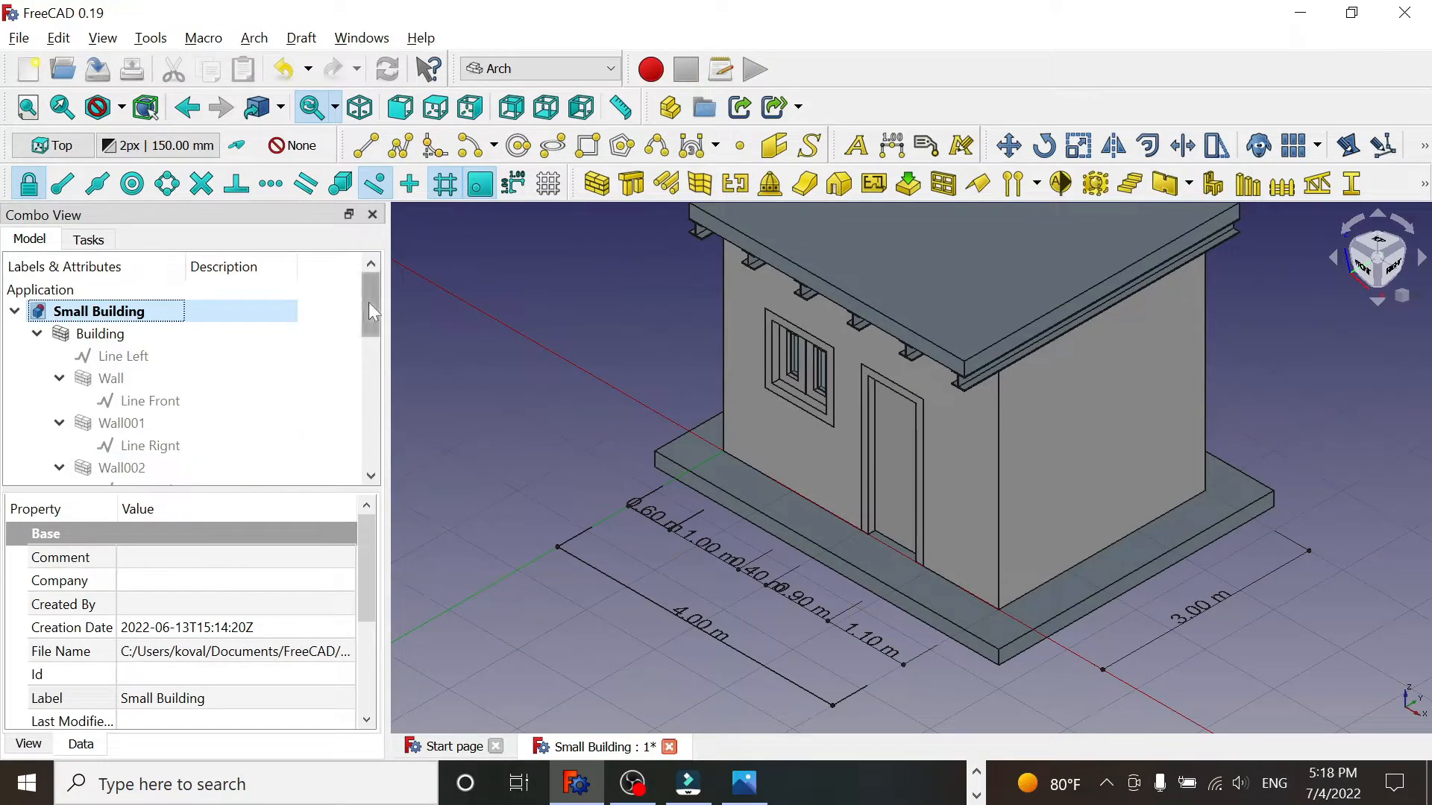
pyautogui.moveTo(368, 302); pyautogui.dragTo(370, 459)
pyautogui.click(136, 471)
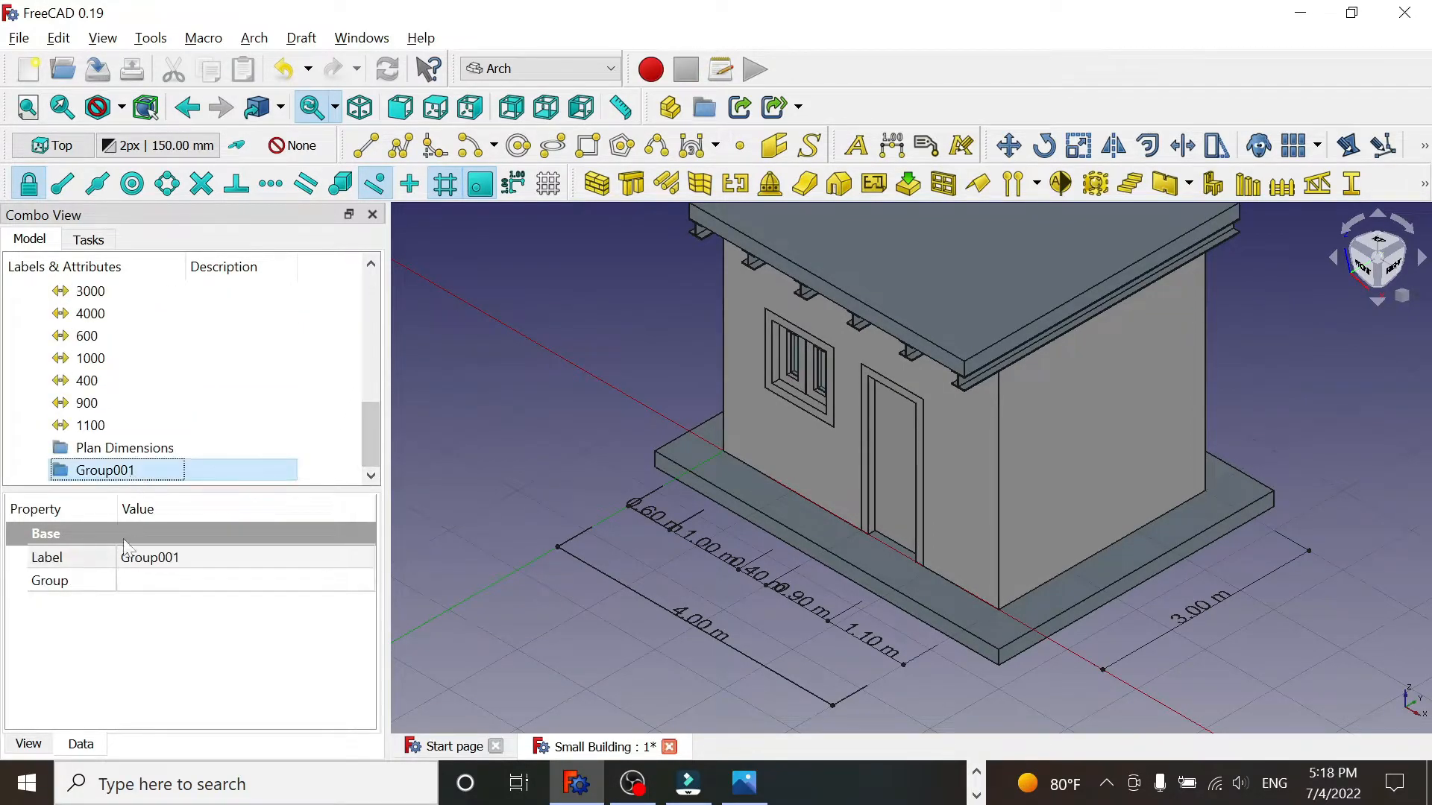
pyautogui.click(149, 568)
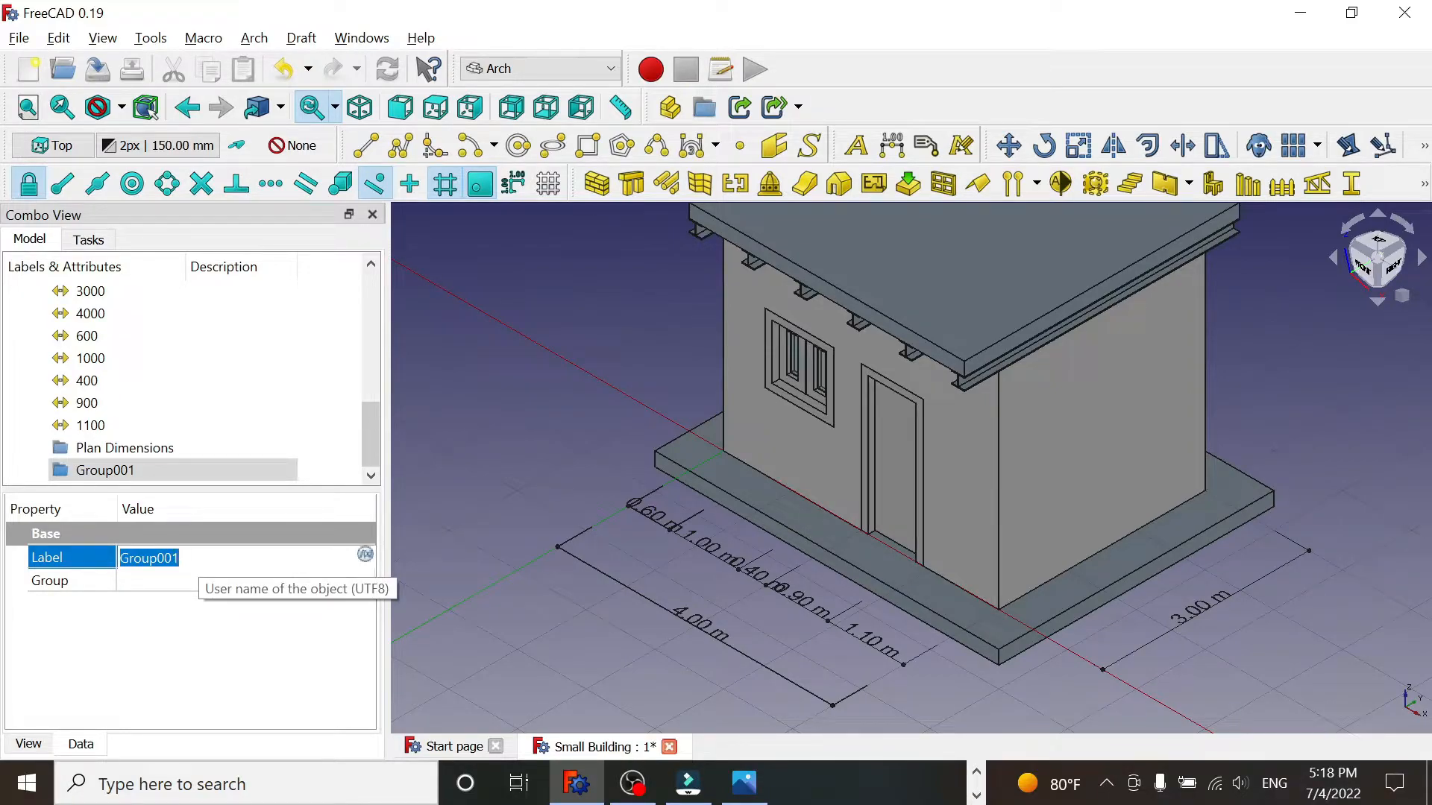
pyautogui.write('E')
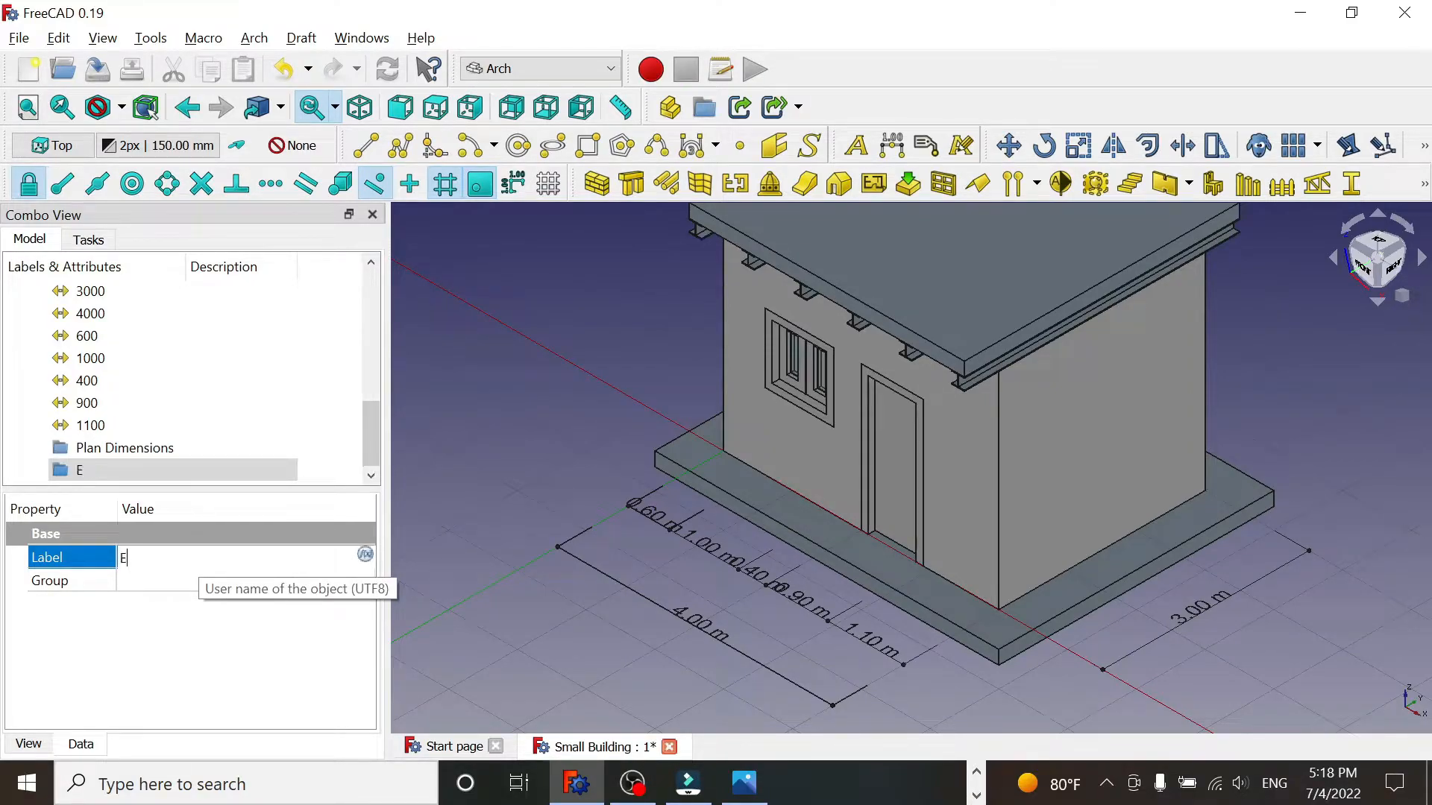
pyautogui.write('levation Di')
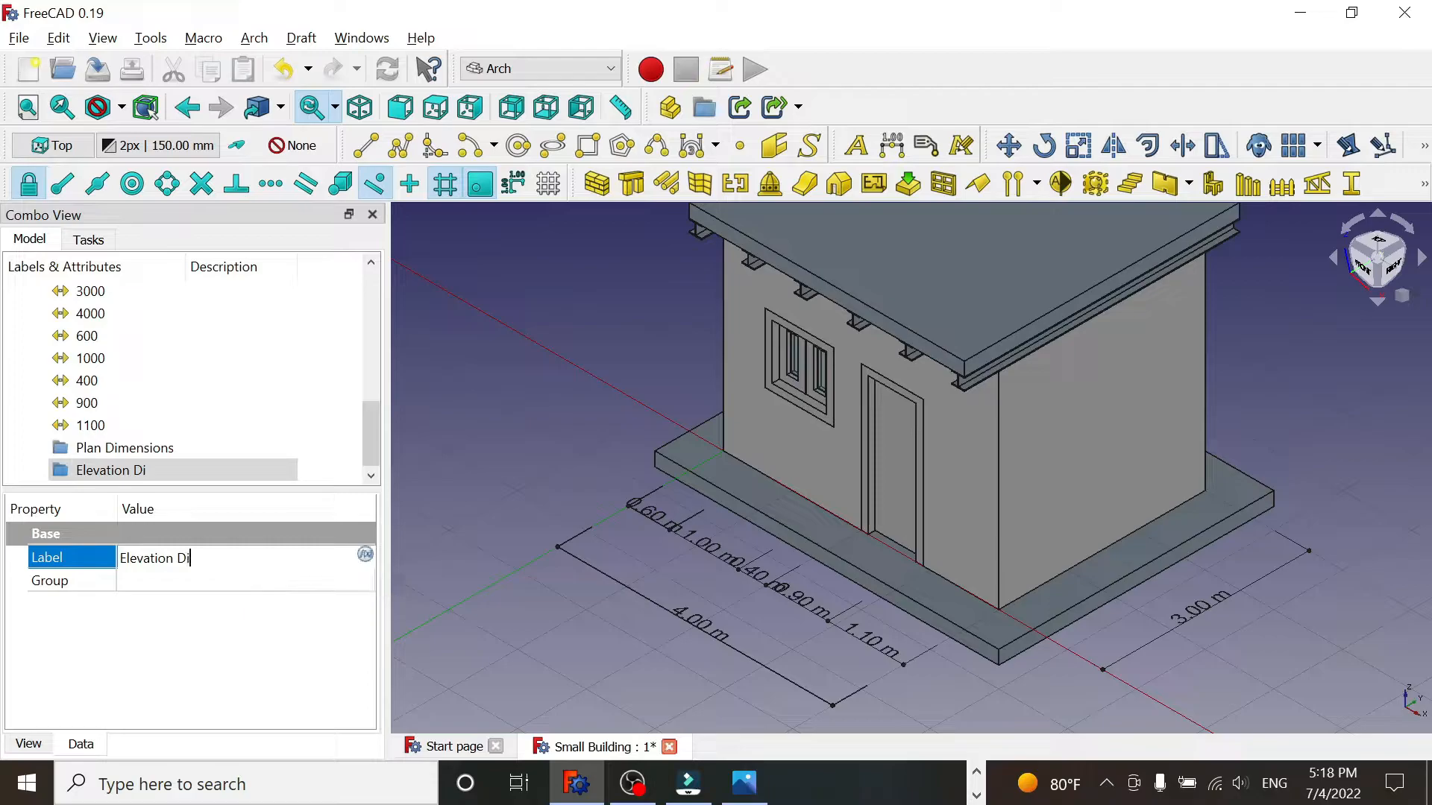
pyautogui.write('mensions')
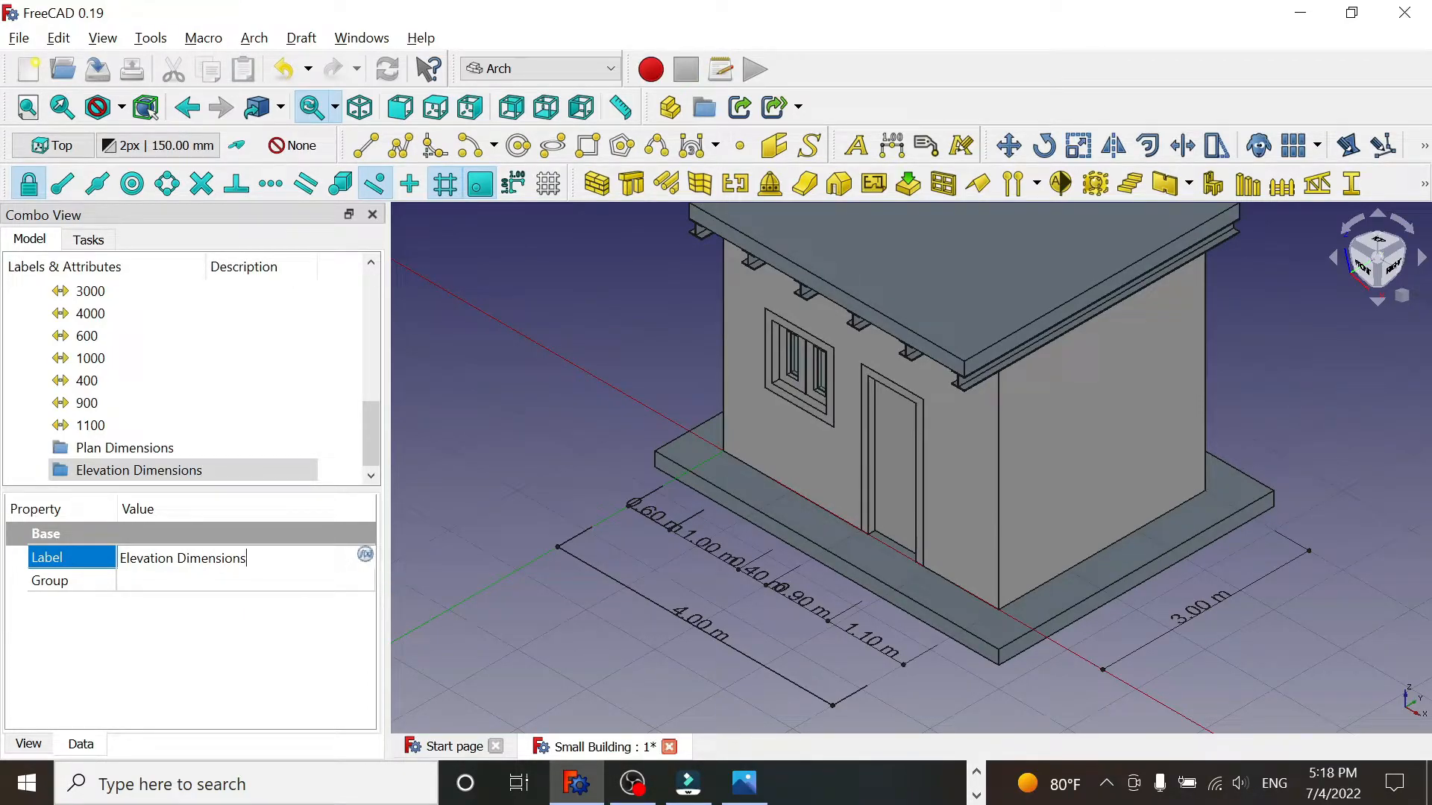
pyautogui.press('Return')
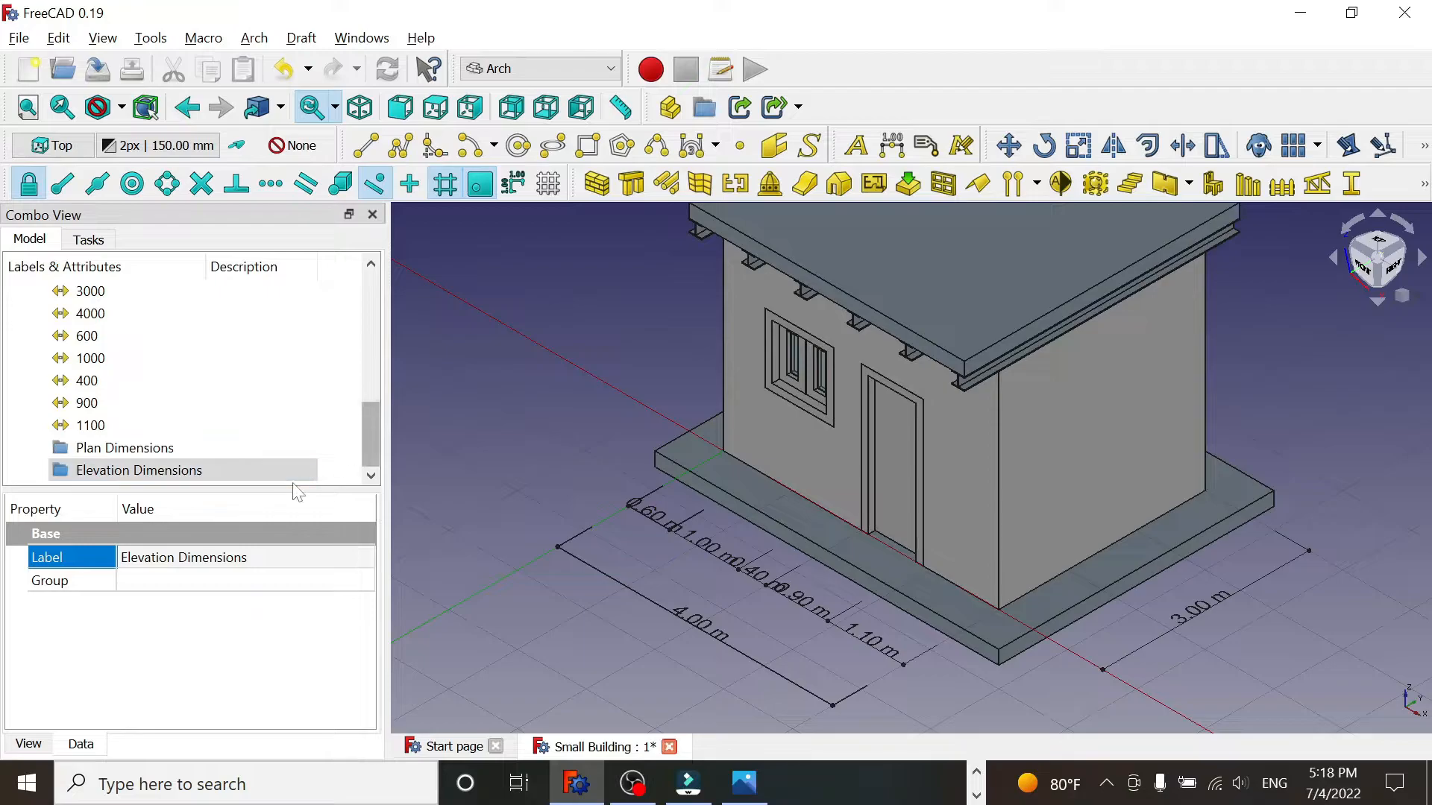
# - Move the dimensions 3000, 4000, 600, 1000, 400, 900 and 1100 into the Plan Dimensions group
pyautogui.moveTo(293, 488); pyautogui.dragTo(286, 576)
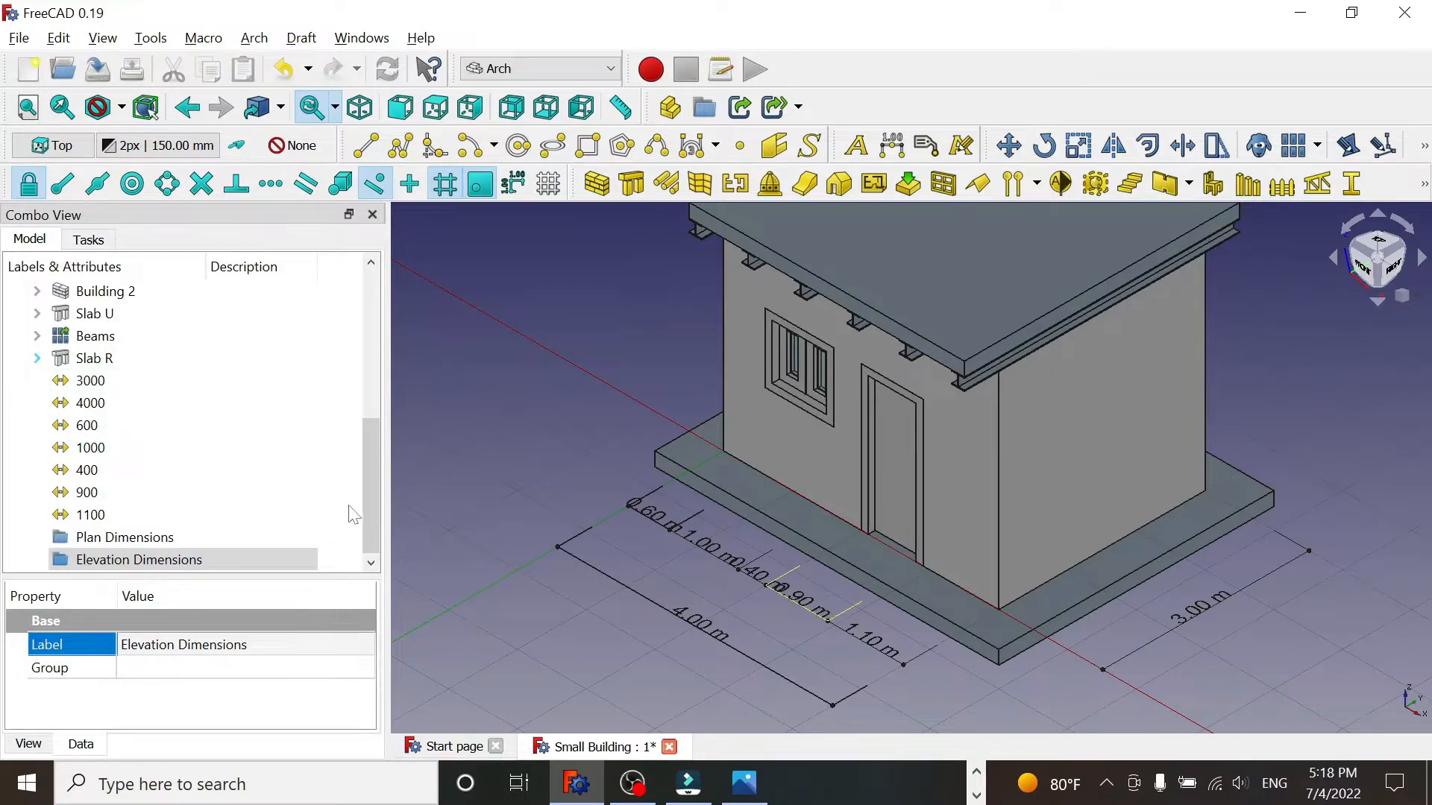
pyautogui.click(179, 380)
pyautogui.keyDown('ctrl'); pyautogui.click(112, 402); pyautogui.keyUp('ctrl')
pyautogui.keyDown('ctrl'); pyautogui.click(112, 425); pyautogui.keyUp('ctrl')
pyautogui.keyDown('ctrl'); pyautogui.click(108, 449); pyautogui.keyUp('ctrl')
pyautogui.keyDown('ctrl'); pyautogui.click(107, 471); pyautogui.keyUp('ctrl')
pyautogui.keyDown('ctrl'); pyautogui.click(105, 494); pyautogui.keyUp('ctrl')
pyautogui.keyDown('ctrl'); pyautogui.click(103, 522); pyautogui.keyUp('ctrl')
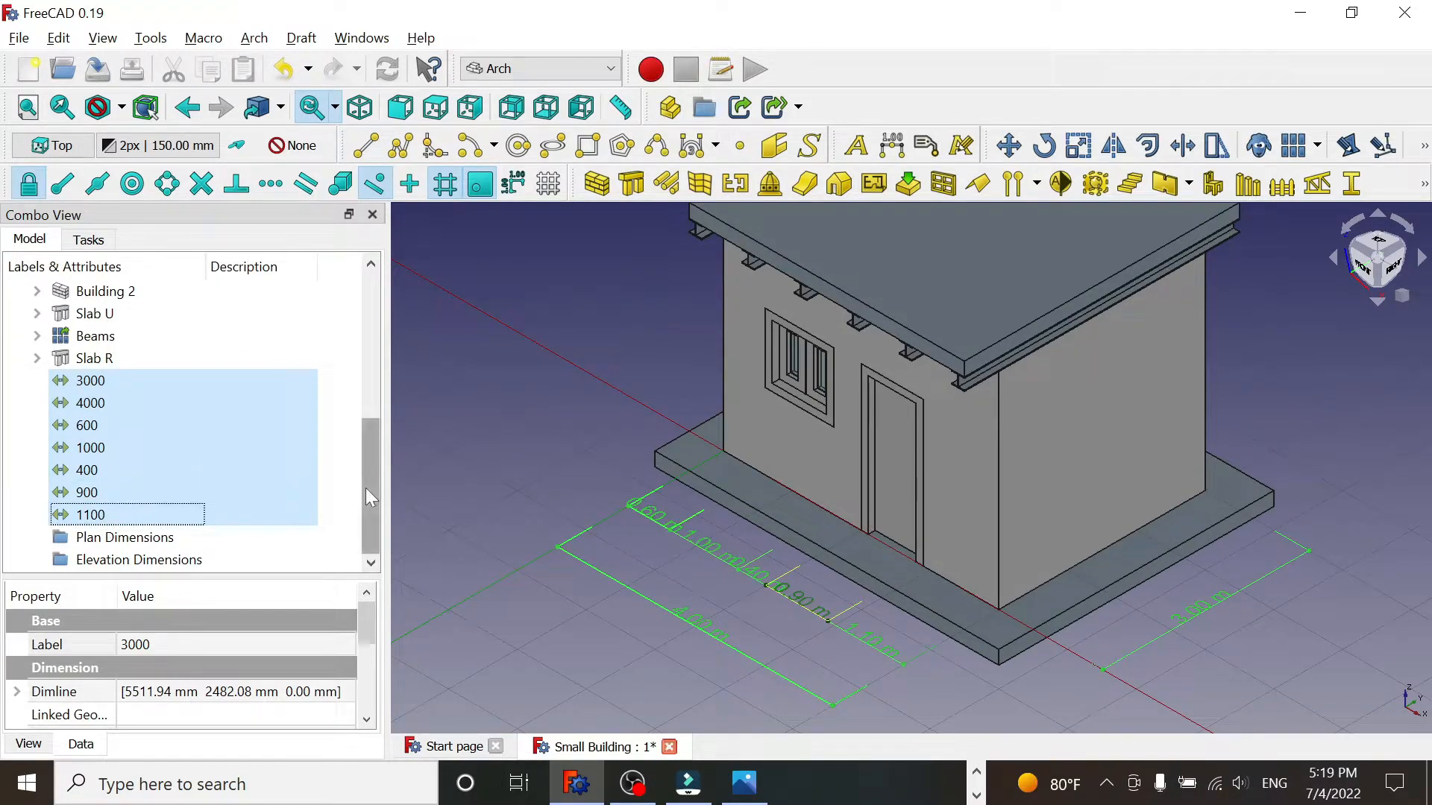
pyautogui.moveTo(97, 429); pyautogui.dragTo(128, 535)
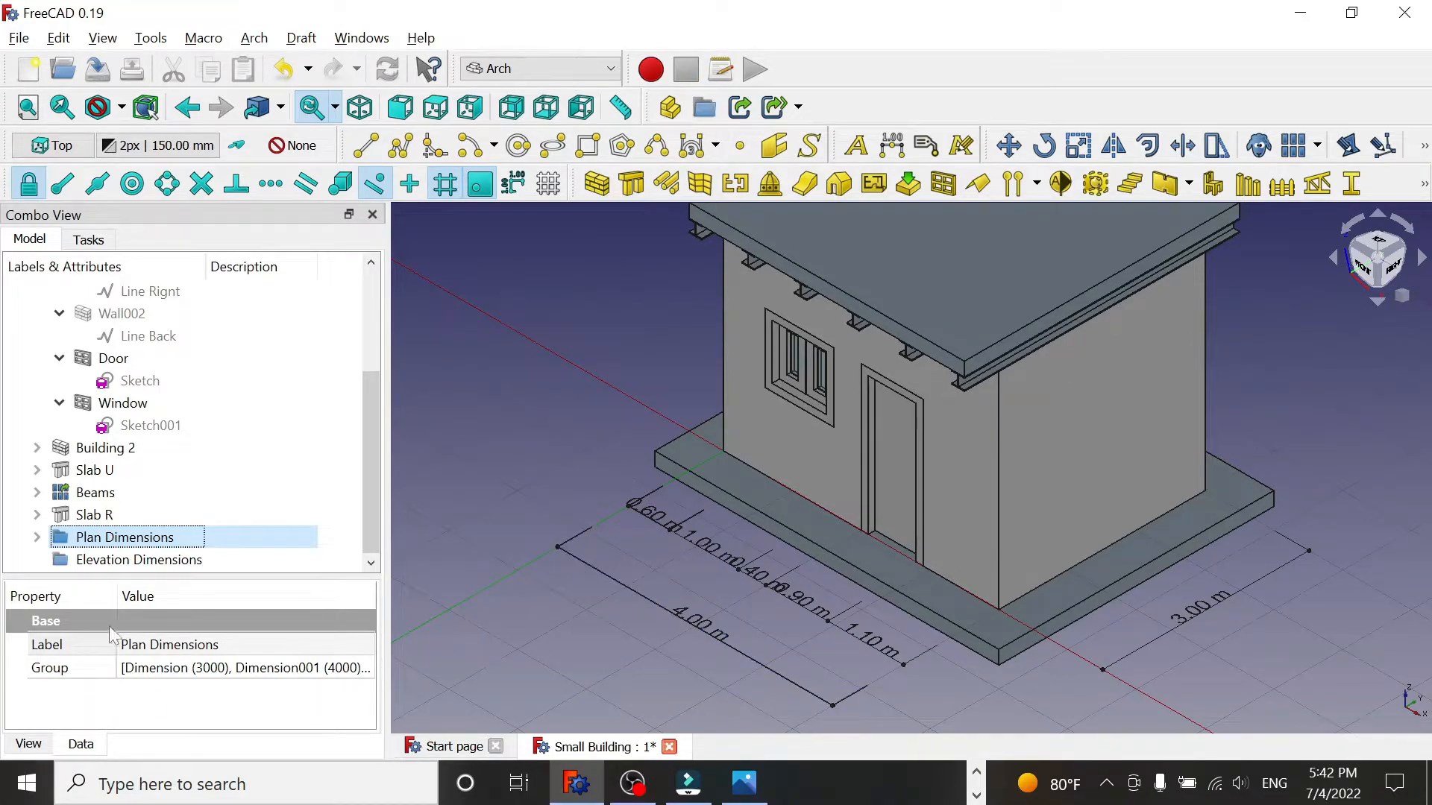
# - Set the font size of all seven dimensions in the Plan Dimensions group to 150 mm
pyautogui.click(36, 537)
pyautogui.moveTo(368, 431); pyautogui.dragTo(368, 510)
pyautogui.click(112, 402)
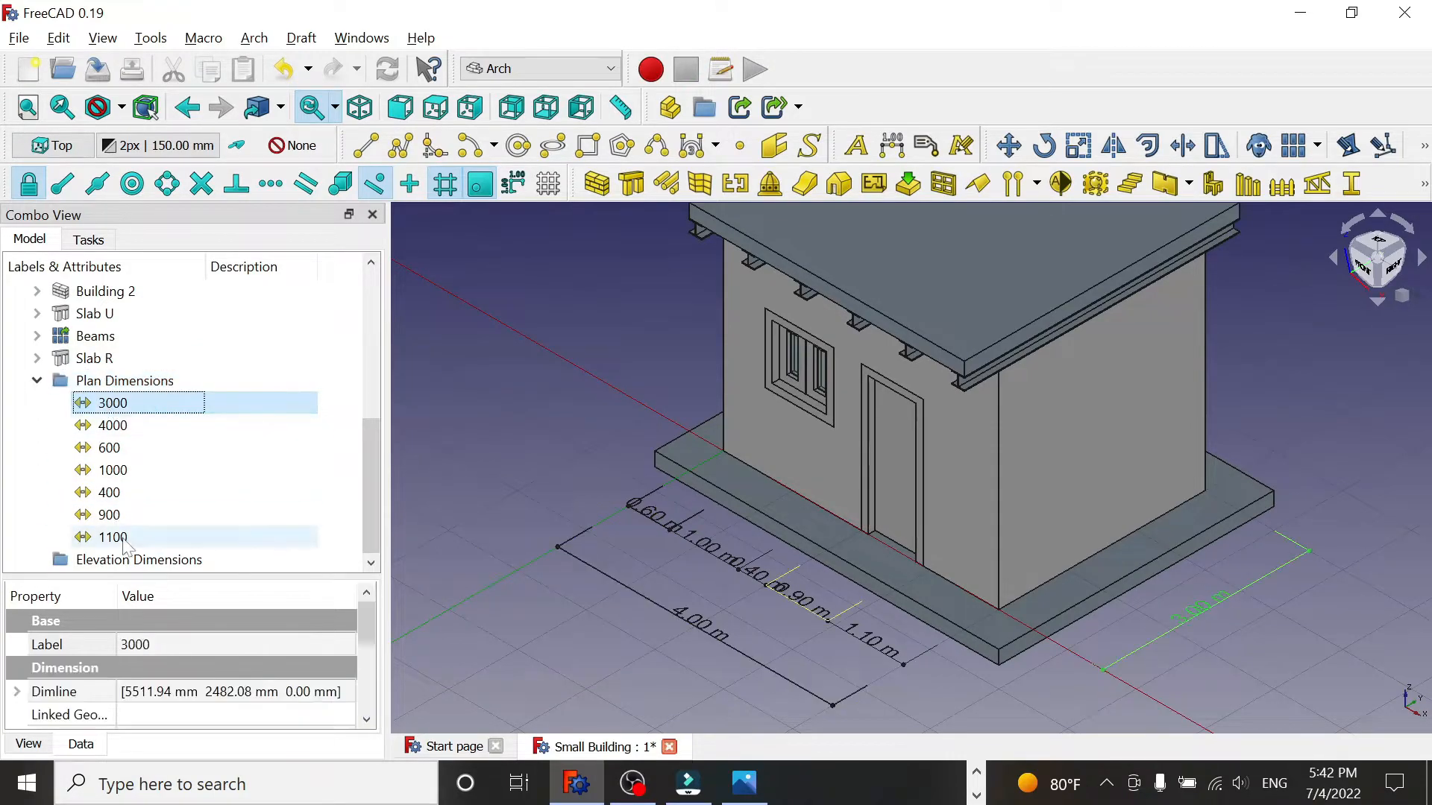
pyautogui.keyDown('ctrl'); pyautogui.click(113, 426); pyautogui.keyUp('ctrl')
pyautogui.keyDown('ctrl'); pyautogui.click(117, 448); pyautogui.keyUp('ctrl')
pyautogui.keyDown('ctrl'); pyautogui.click(119, 470); pyautogui.keyUp('ctrl')
pyautogui.keyDown('ctrl'); pyautogui.click(119, 492); pyautogui.keyUp('ctrl')
pyautogui.keyDown('ctrl'); pyautogui.click(119, 515); pyautogui.keyUp('ctrl')
pyautogui.keyDown('ctrl'); pyautogui.click(120, 537); pyautogui.keyUp('ctrl')
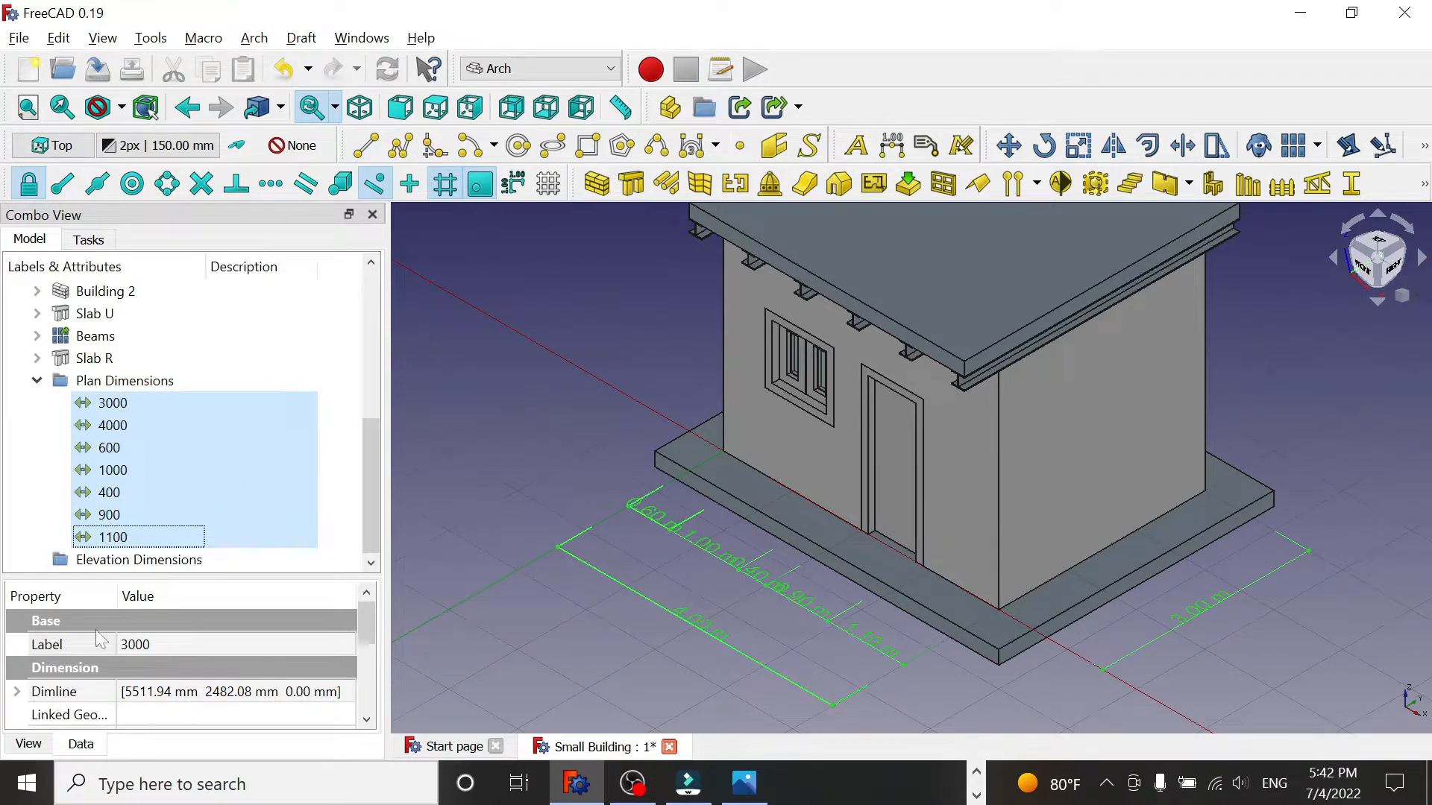
pyautogui.click(34, 749)
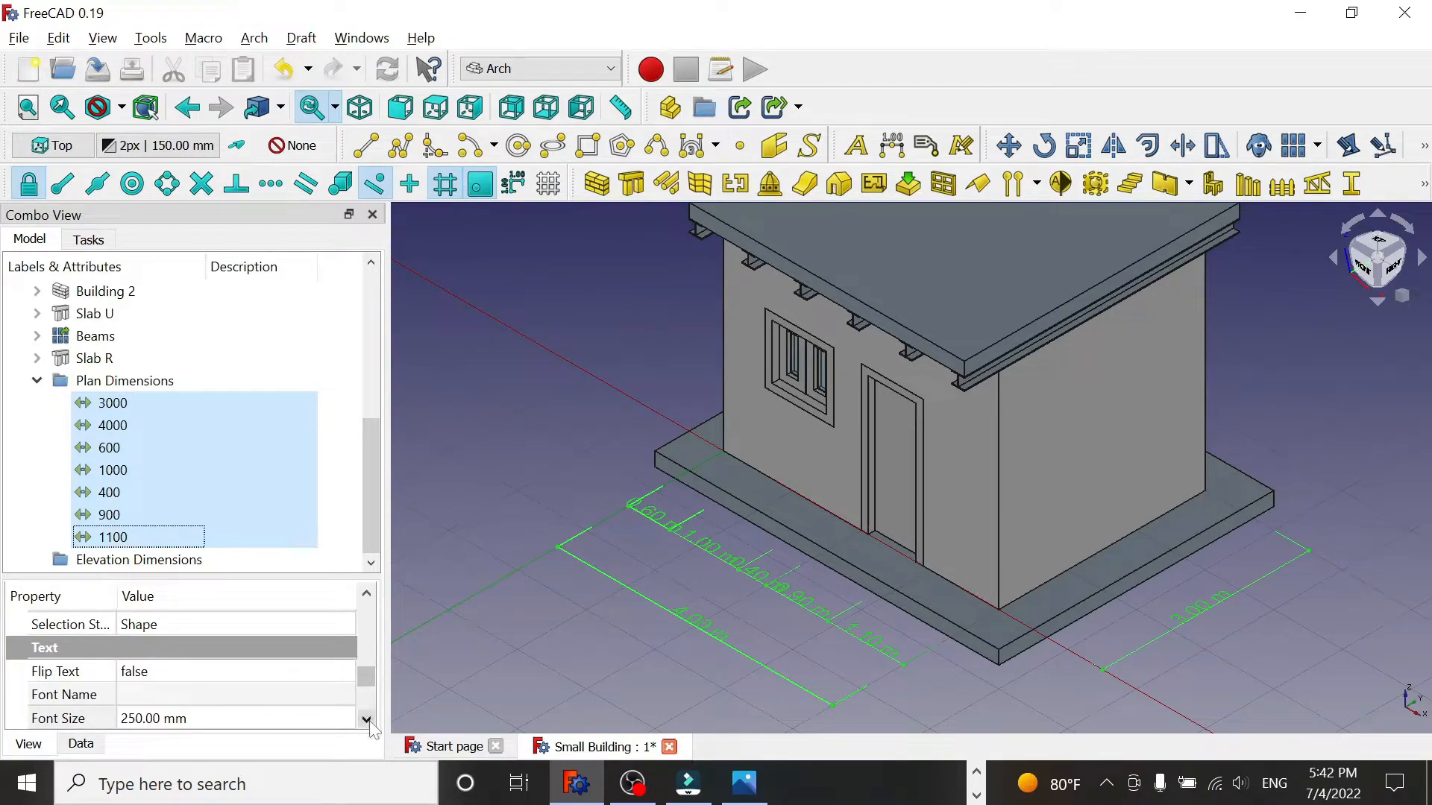
pyautogui.click(321, 718)
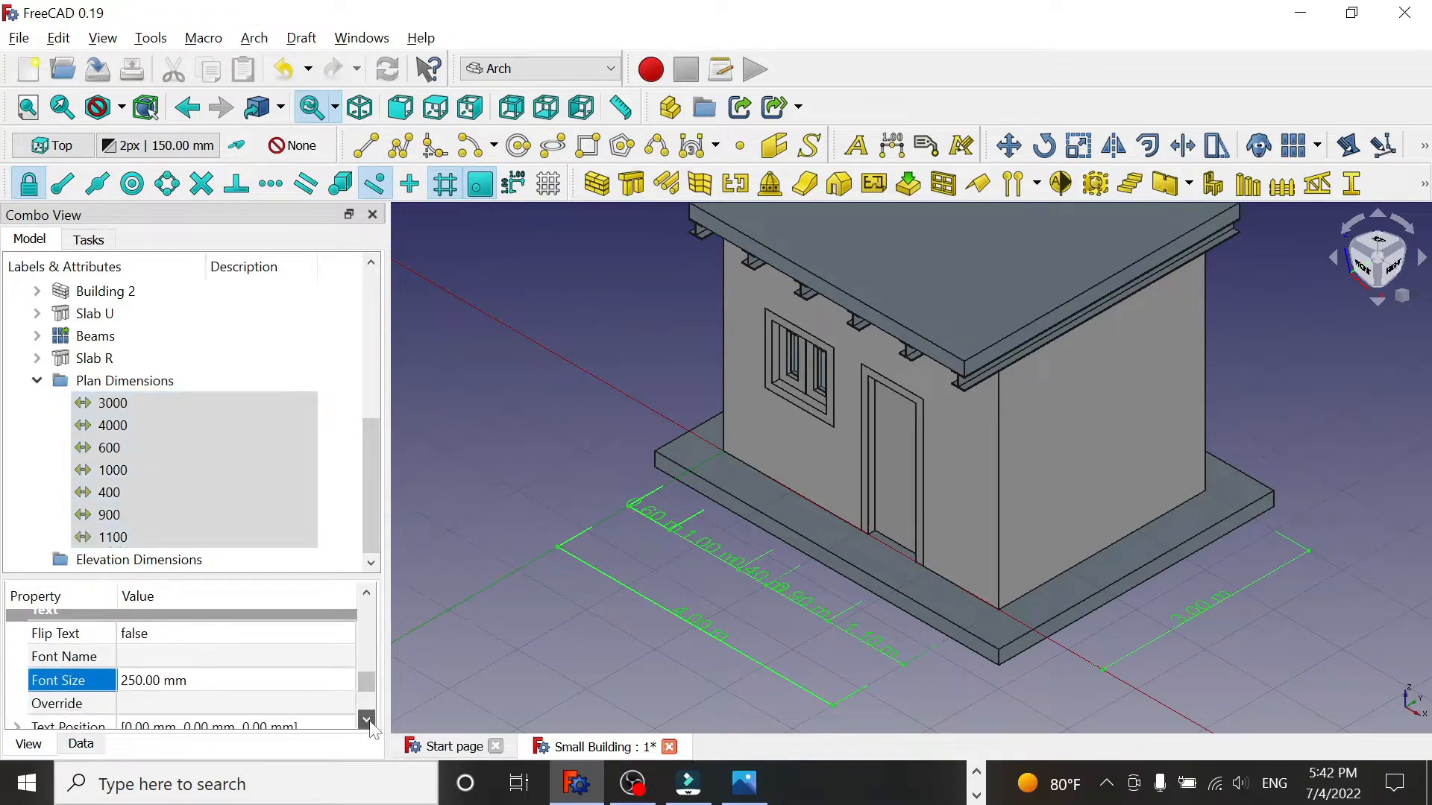
pyautogui.click(155, 684)
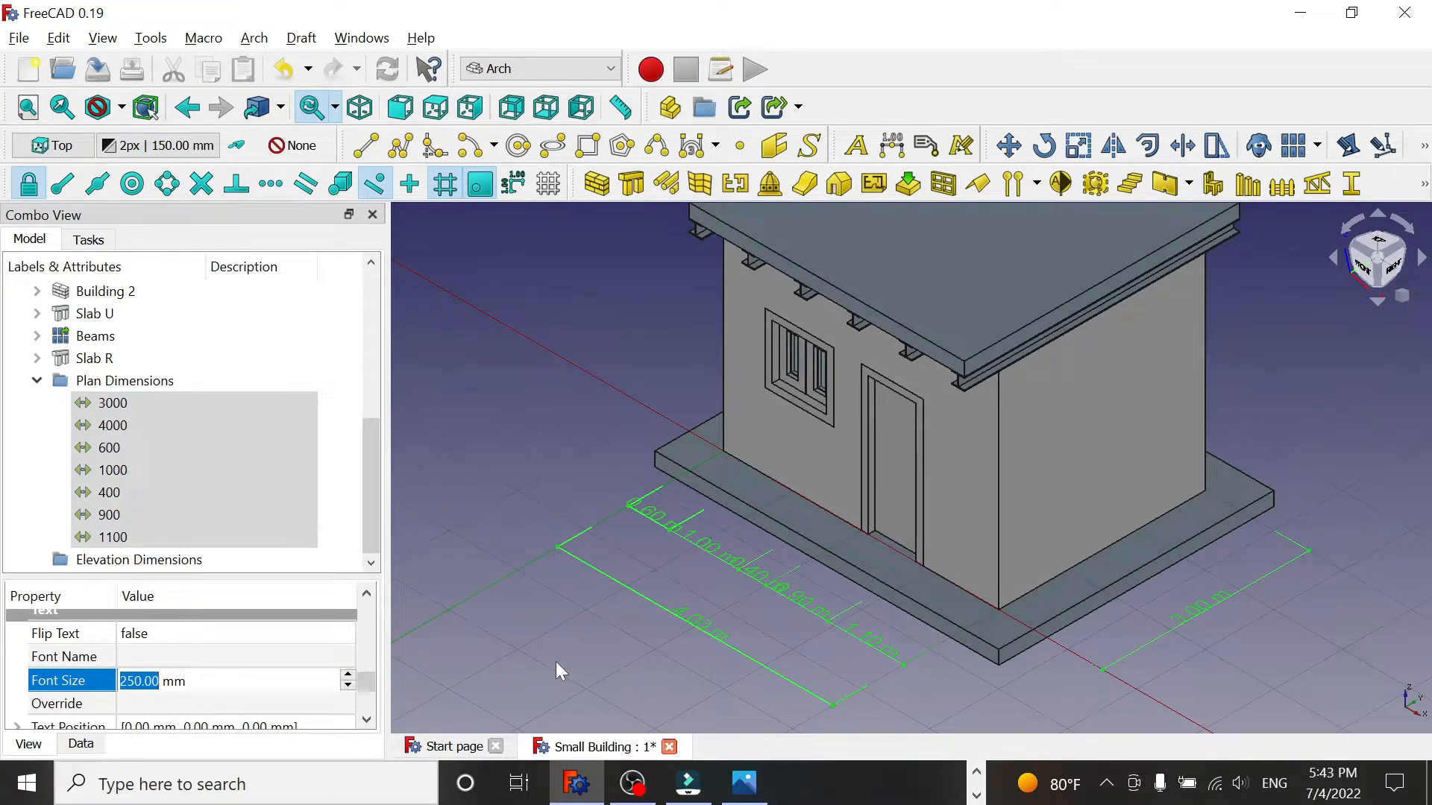
pyautogui.write('150')
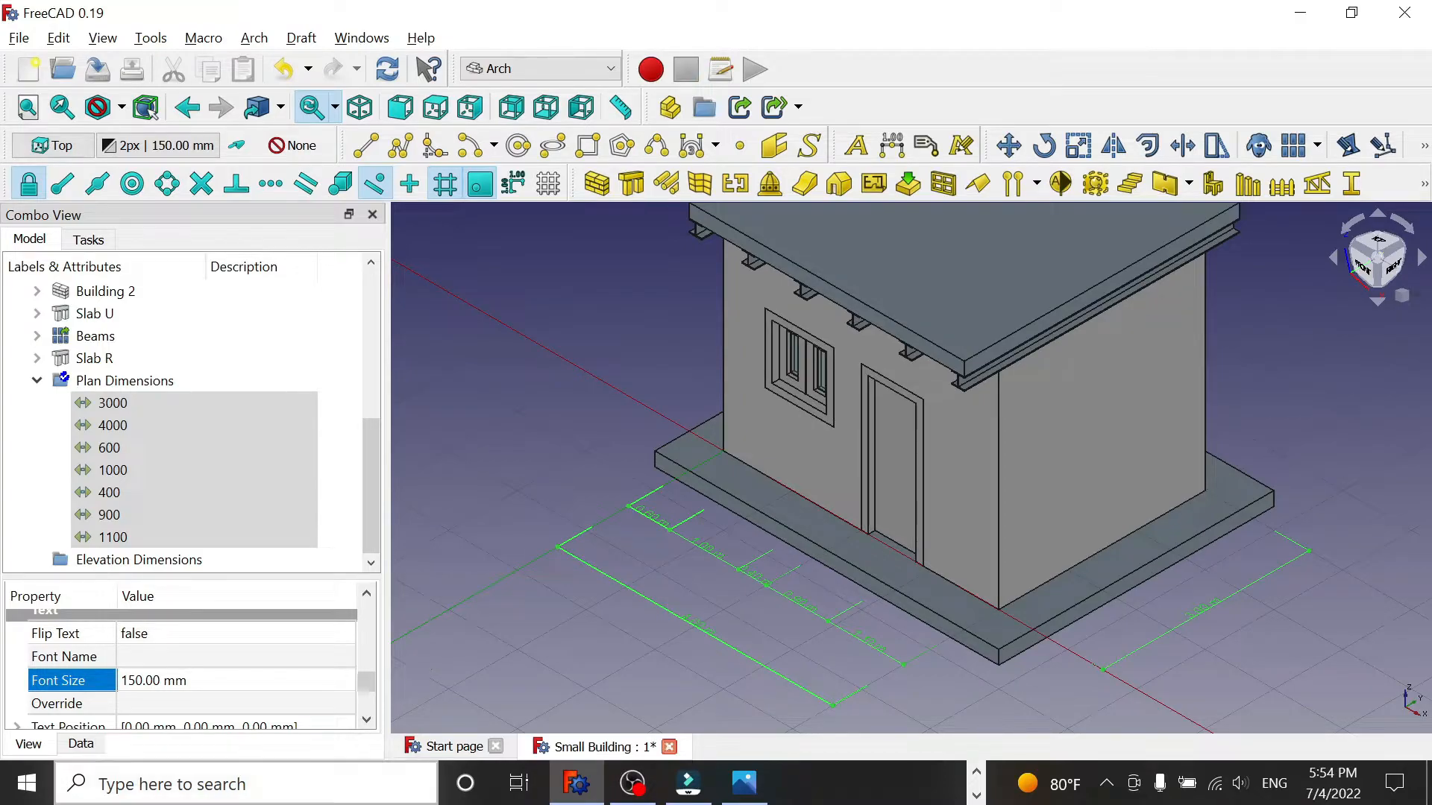
# - Set the plan dimensions to show 1 decimal, and clear the selection
pyautogui.moveTo(365, 677); pyautogui.dragTo(368, 705)
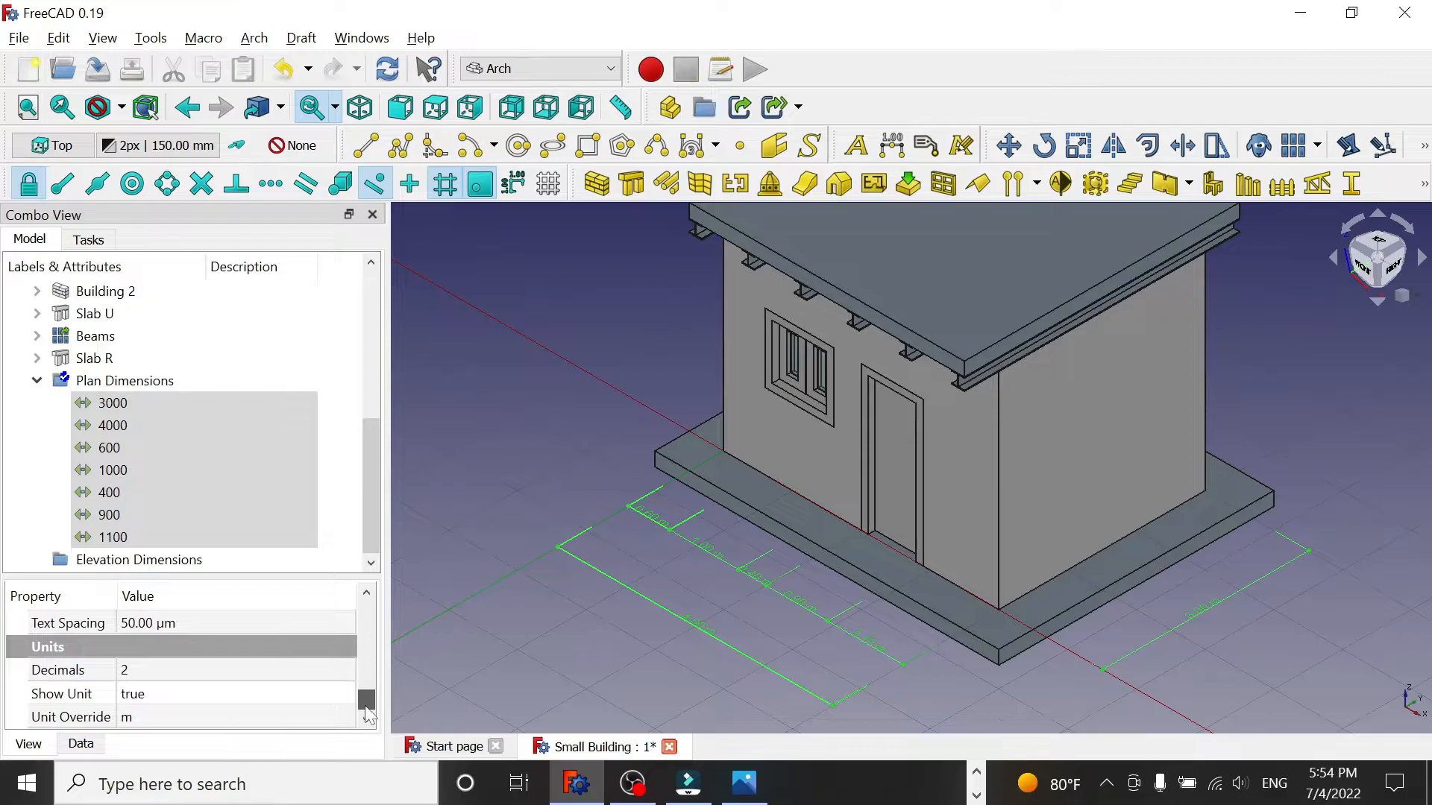
pyautogui.click(150, 675)
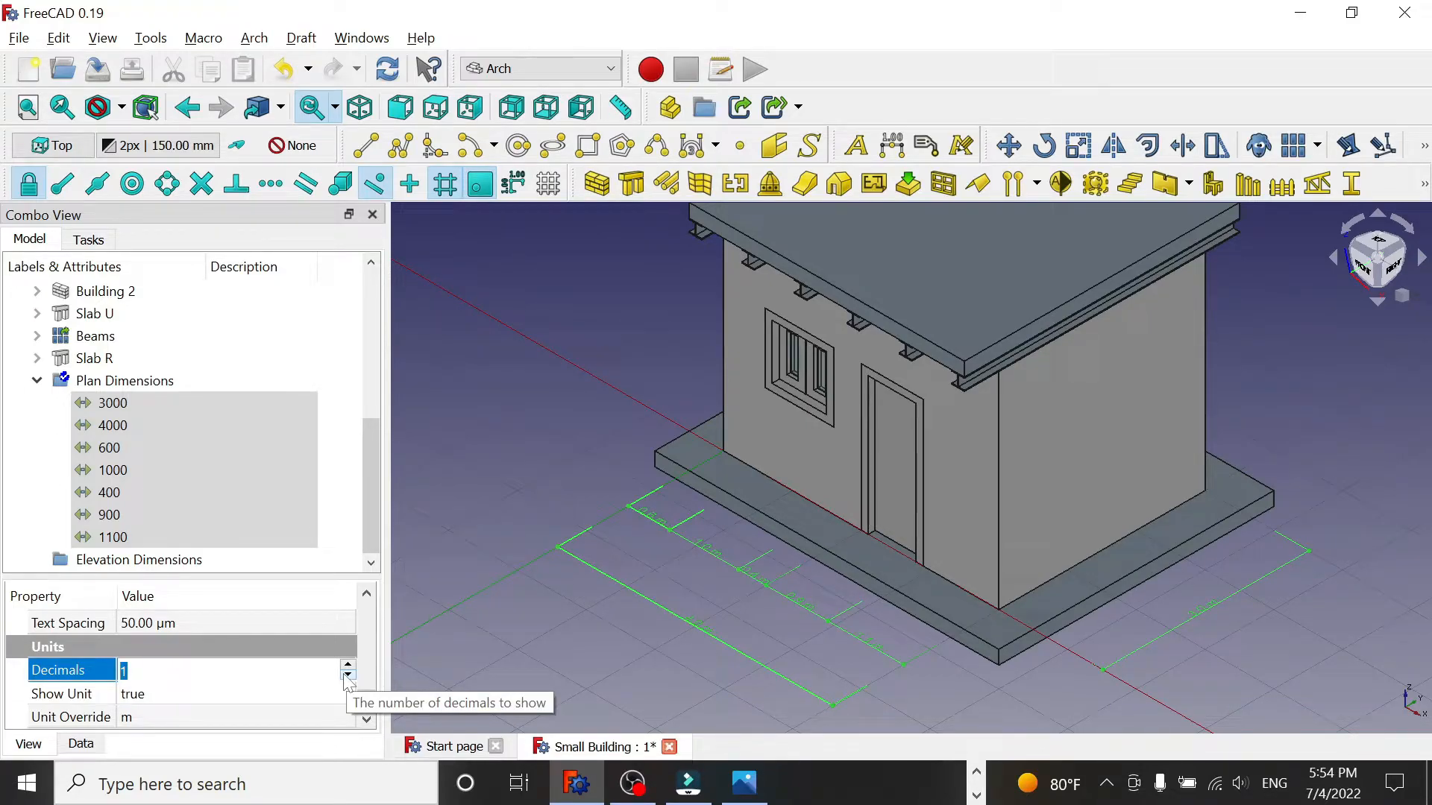
pyautogui.press('Return')
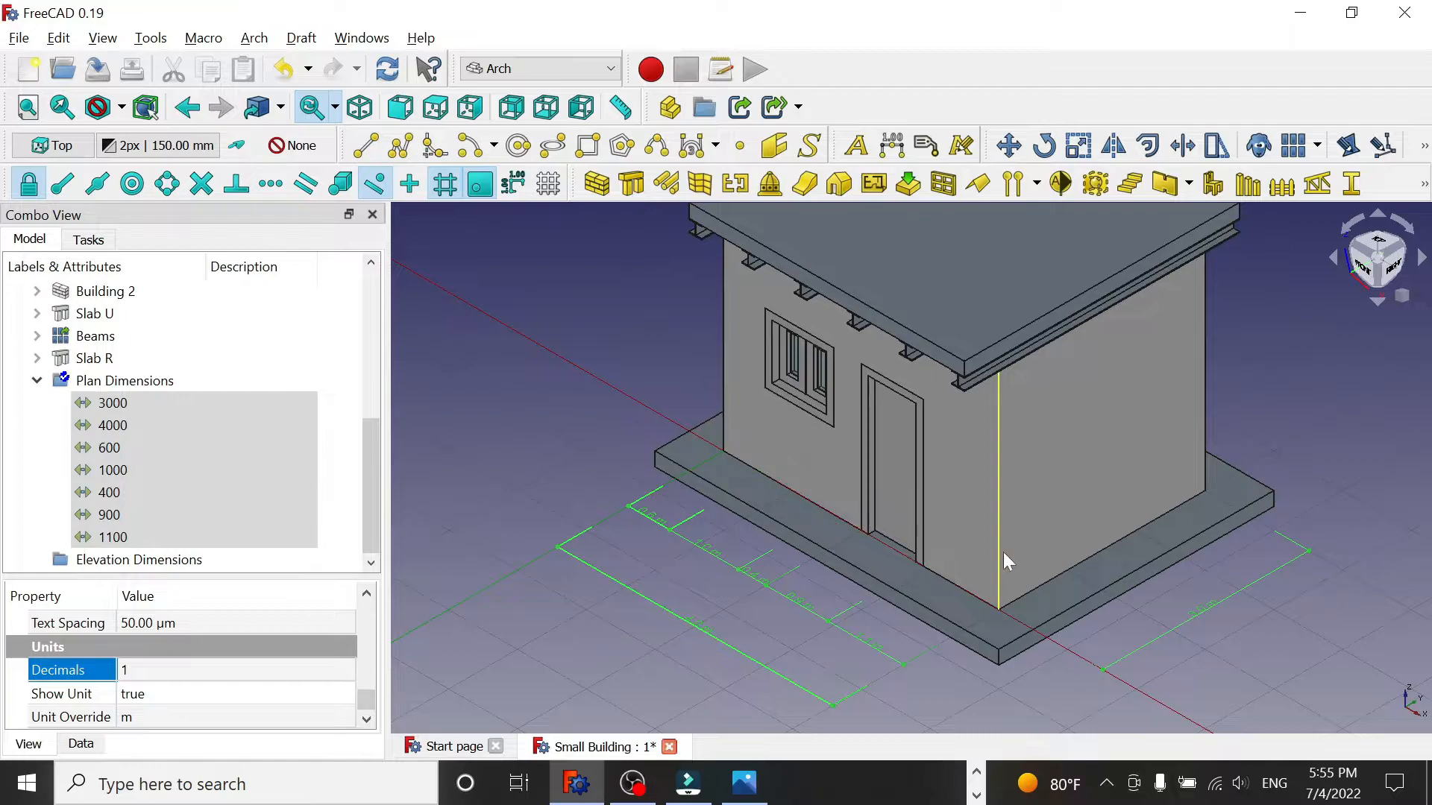
pyautogui.click(1329, 452)
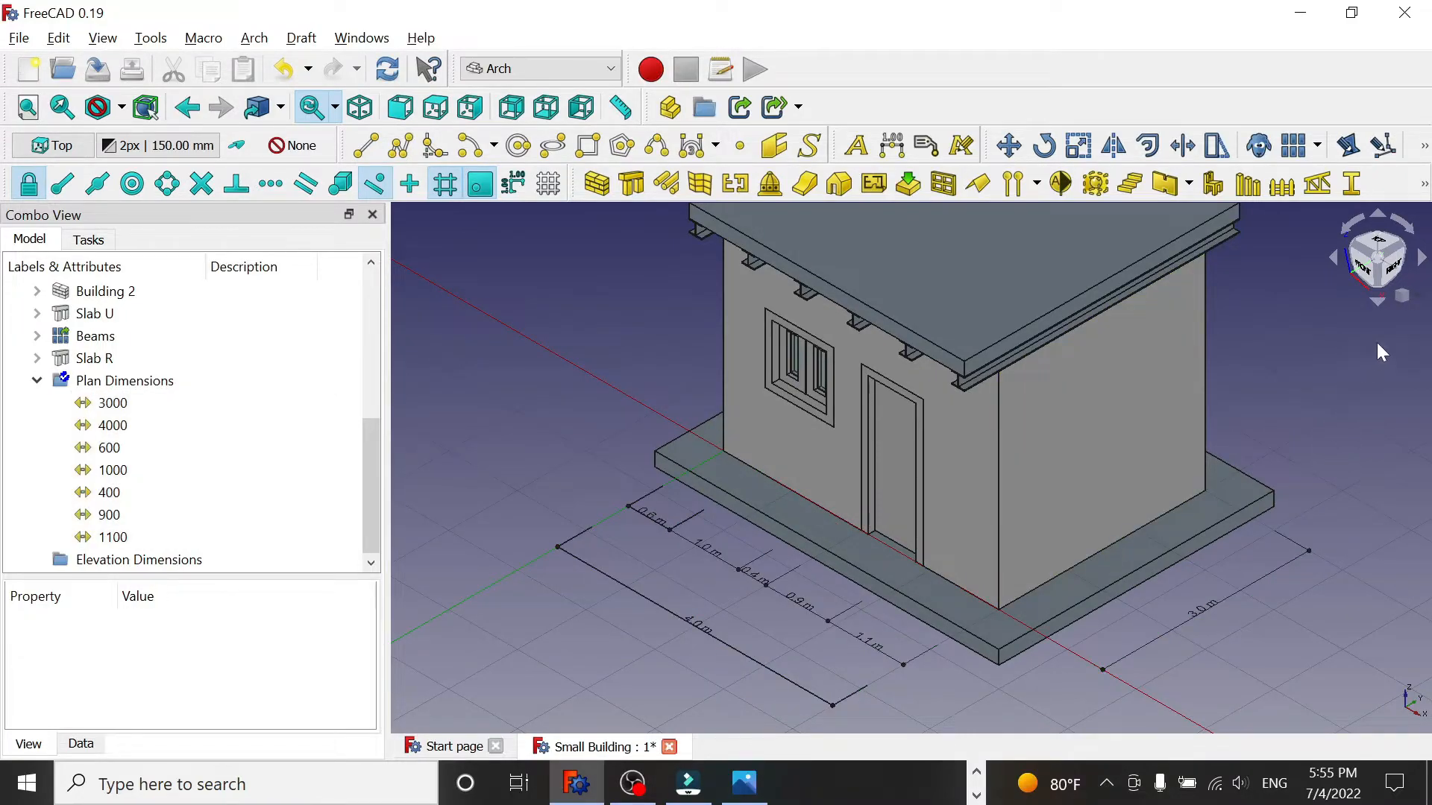
pyautogui.click(1403, 296)
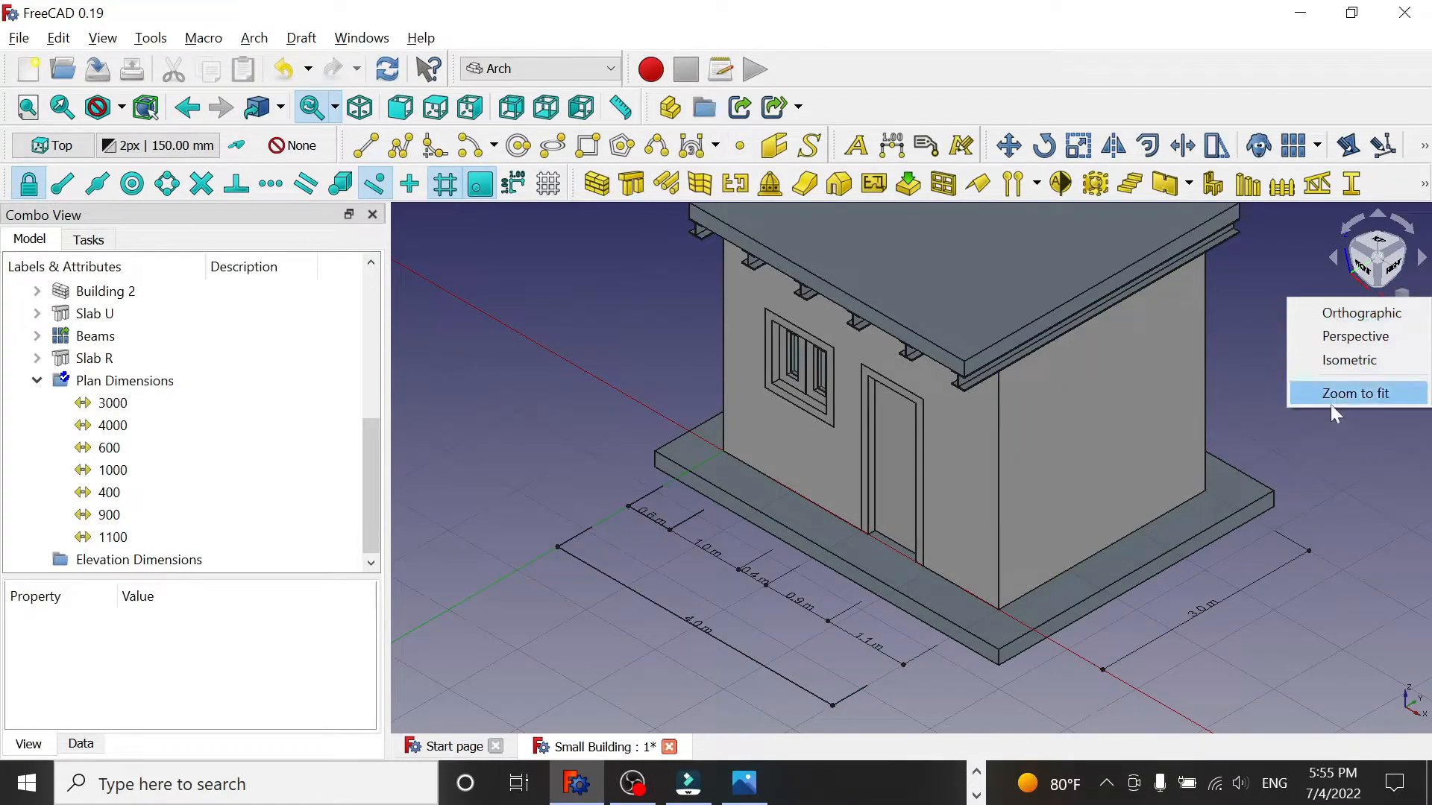
pyautogui.click(1314, 433)
pyautogui.click(1375, 237)
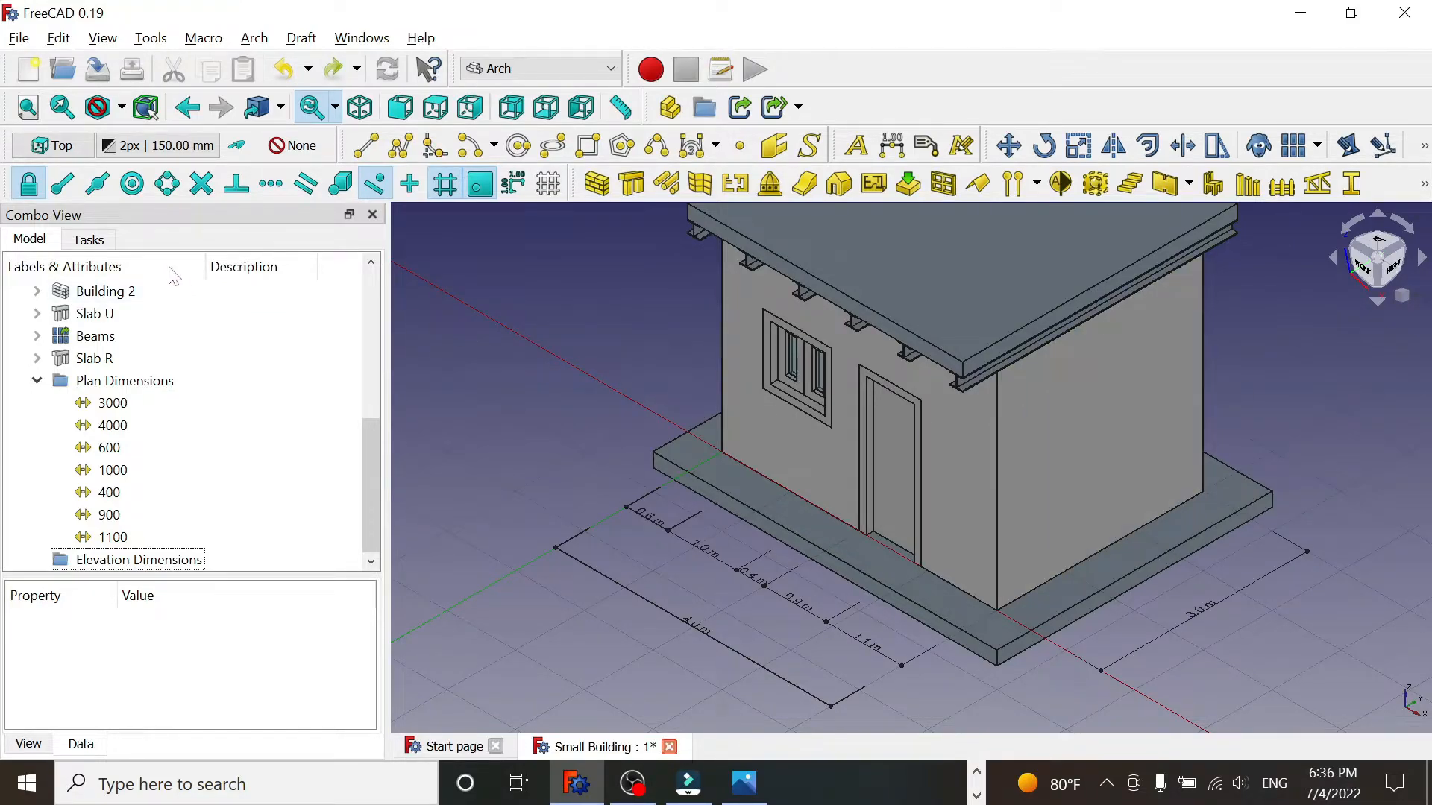
# - Set the working plane to Front (XZ) and dimension the height from the front wall's base to the roof slab's top, beside the building
pyautogui.click(52, 145)
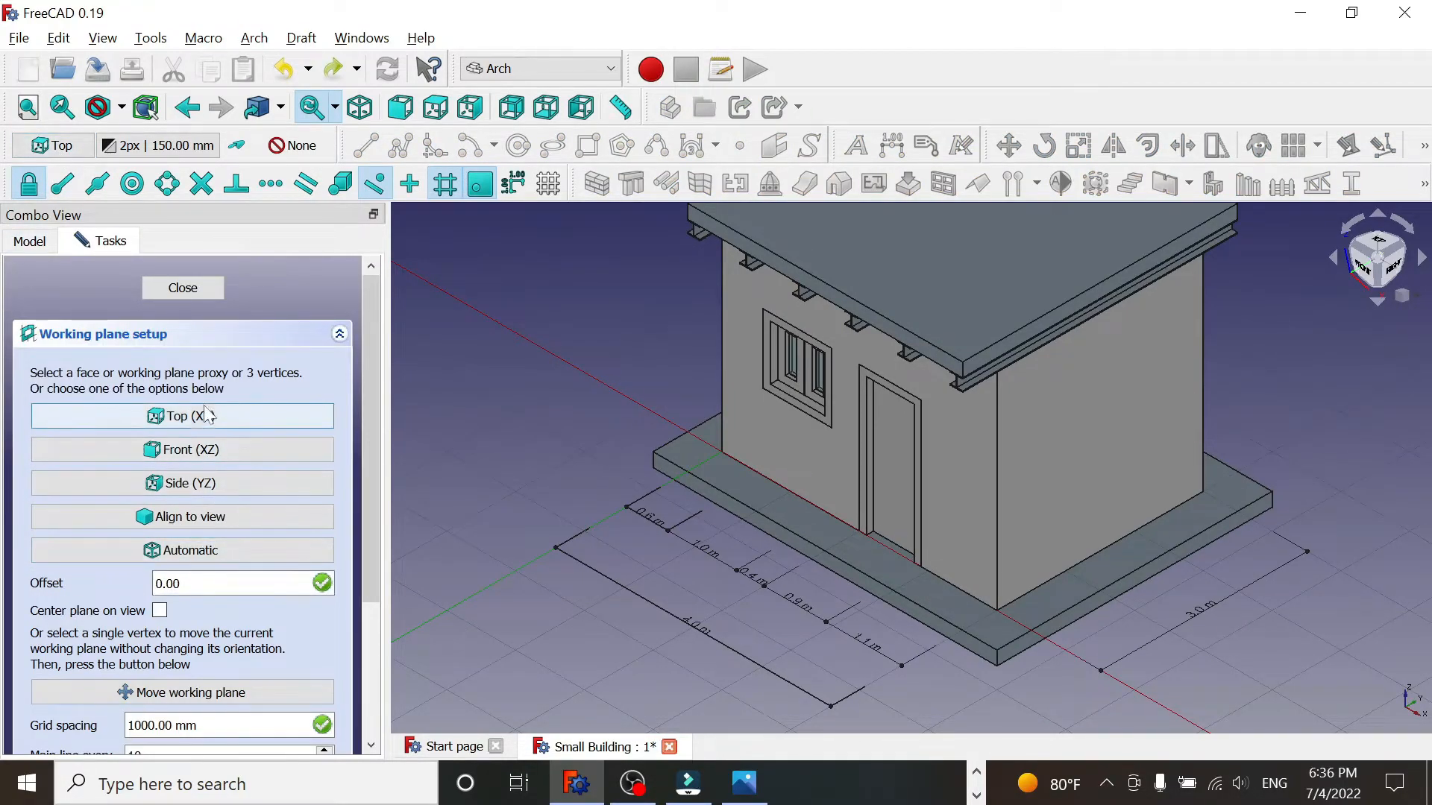
pyautogui.click(181, 451)
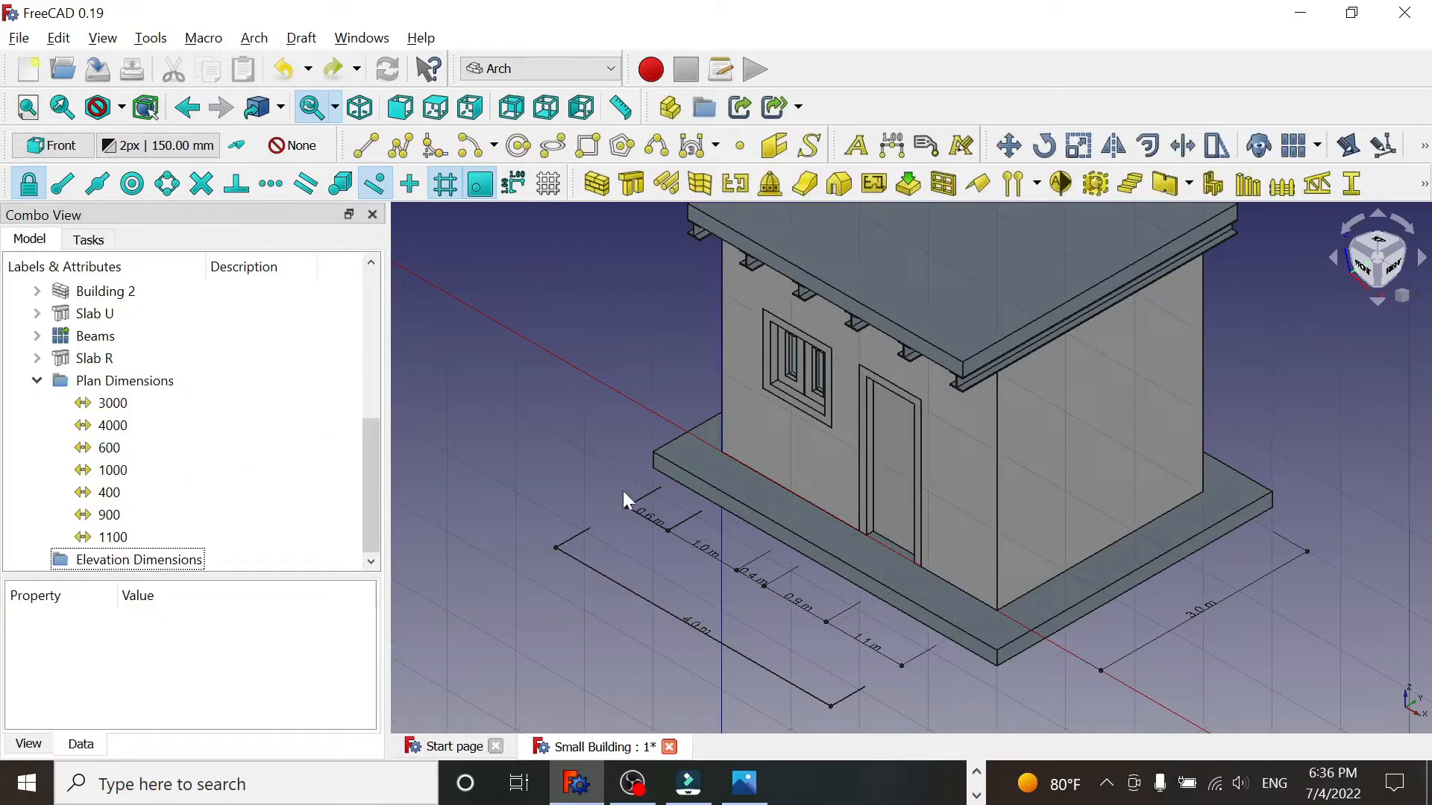
pyautogui.click(891, 145)
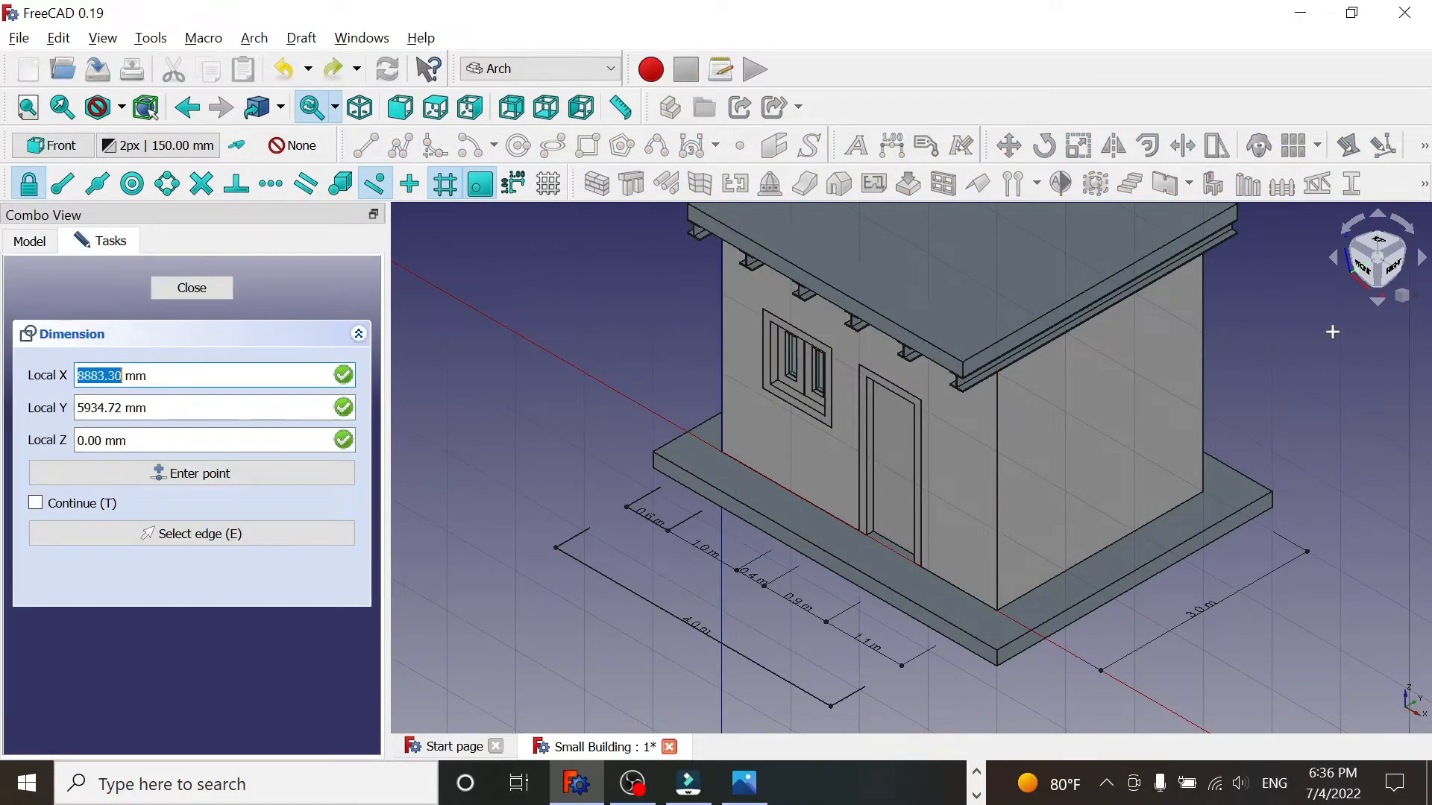
pyautogui.click(1361, 269)
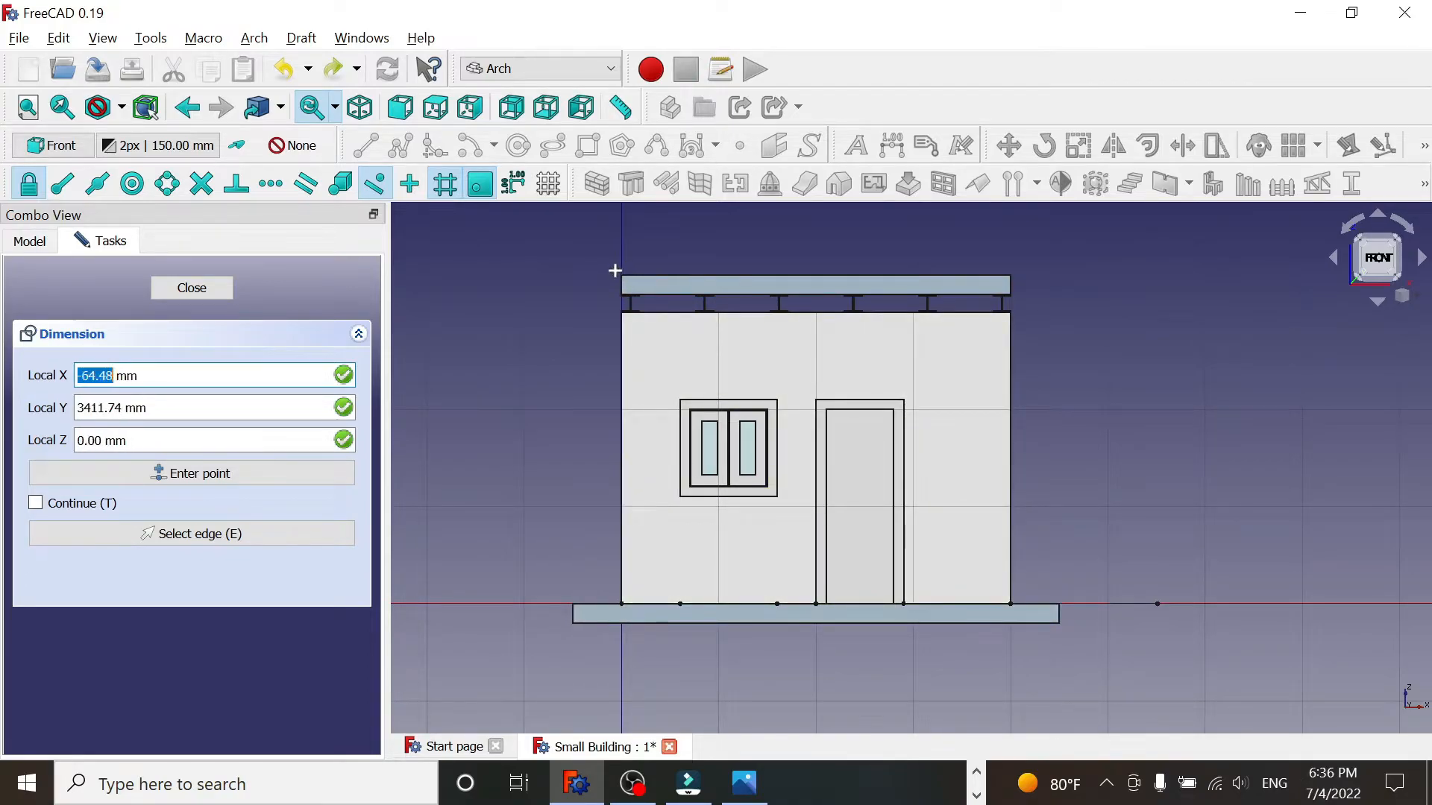
pyautogui.click(621, 603)
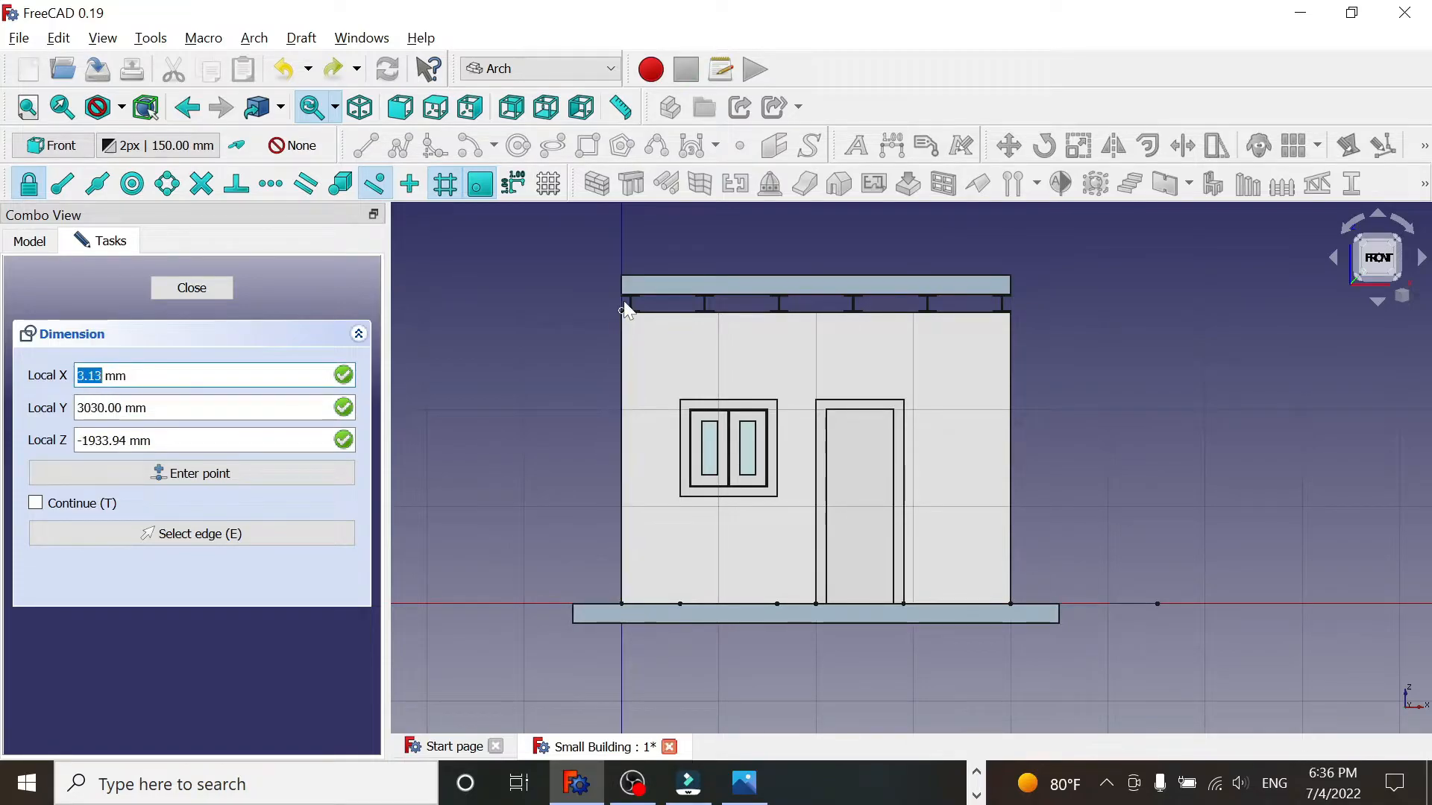
pyautogui.click(621, 277)
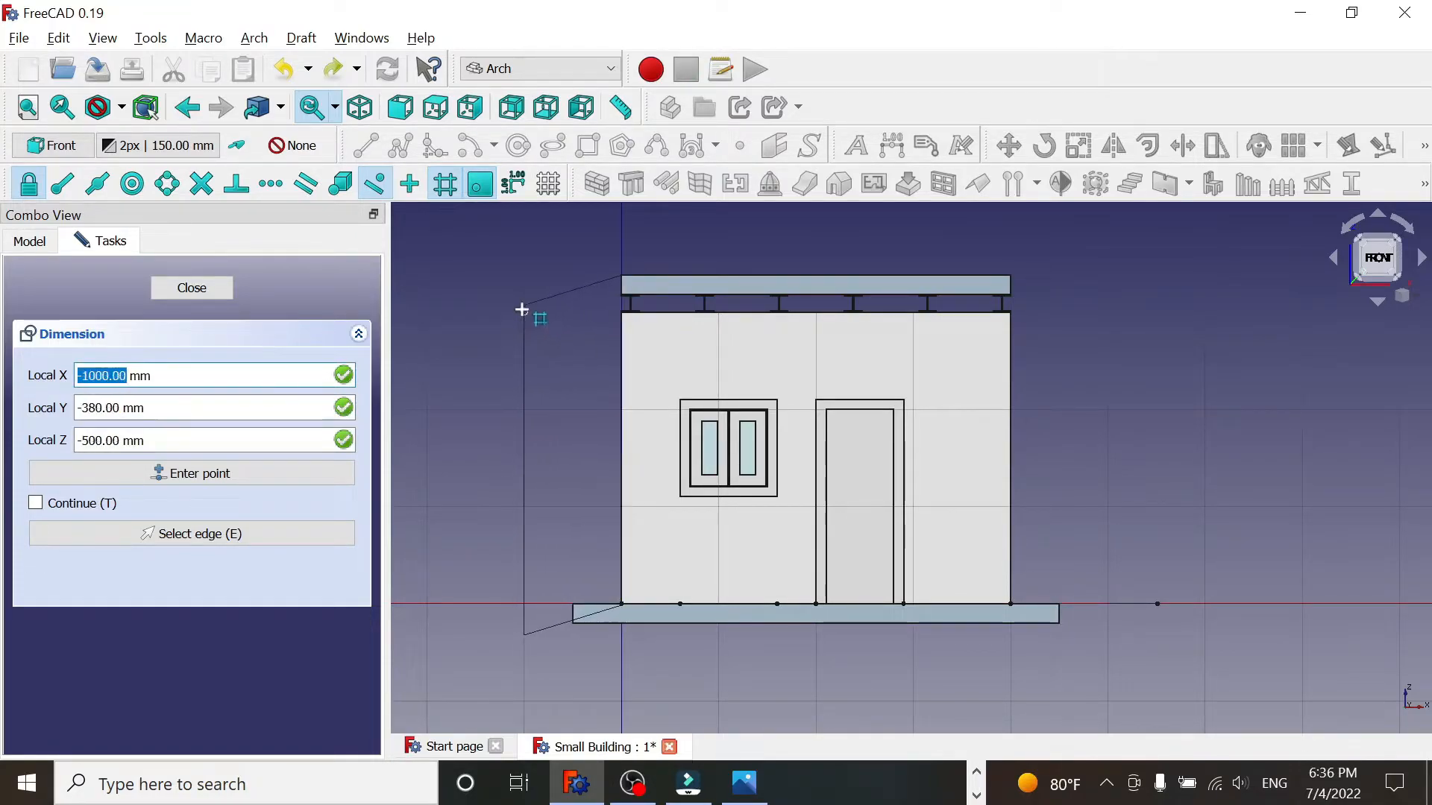
pyautogui.click(522, 310)
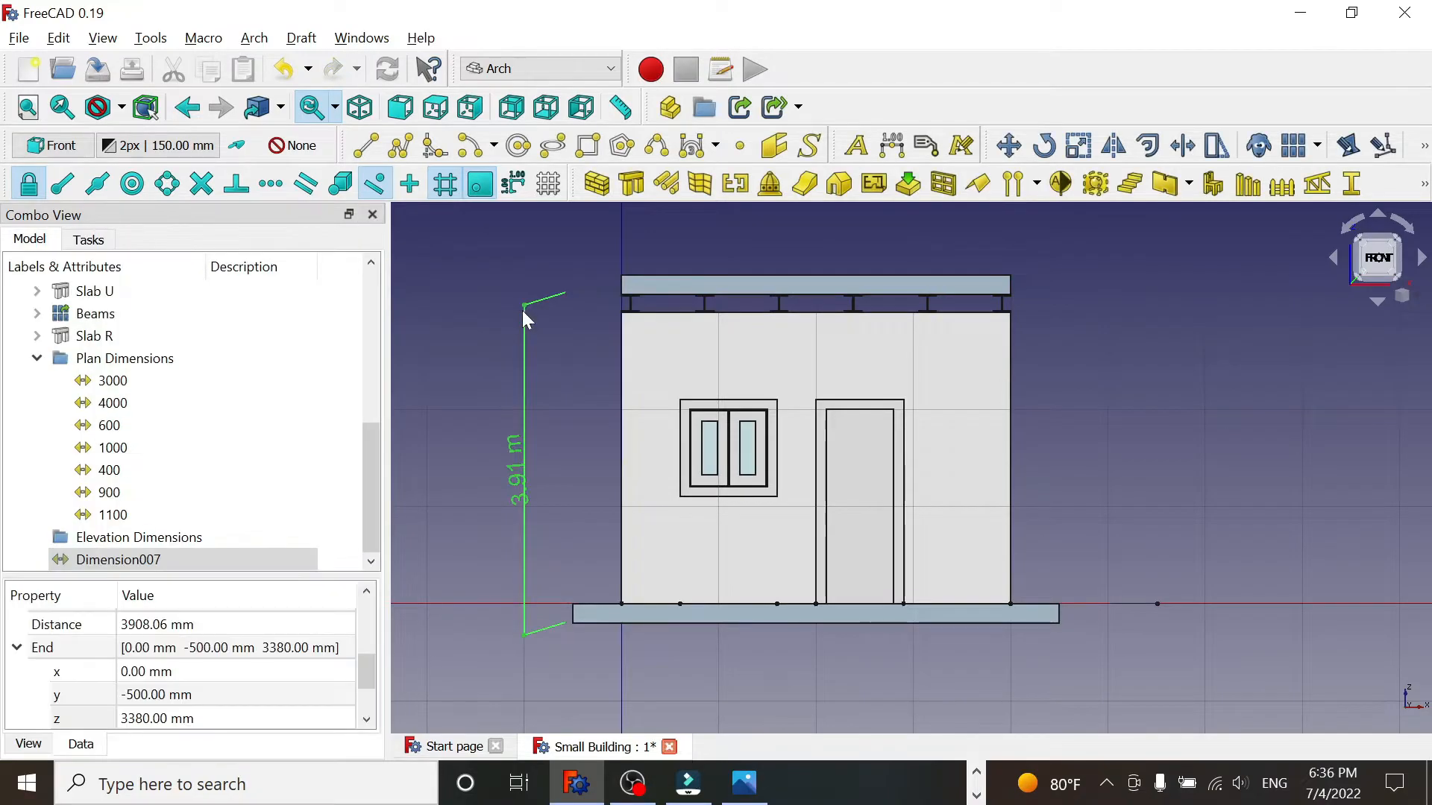
# - Expand the start point of the overall height dimension and set its z-coordinate to 0 mm
pyautogui.moveTo(369, 501); pyautogui.dragTo(369, 517)
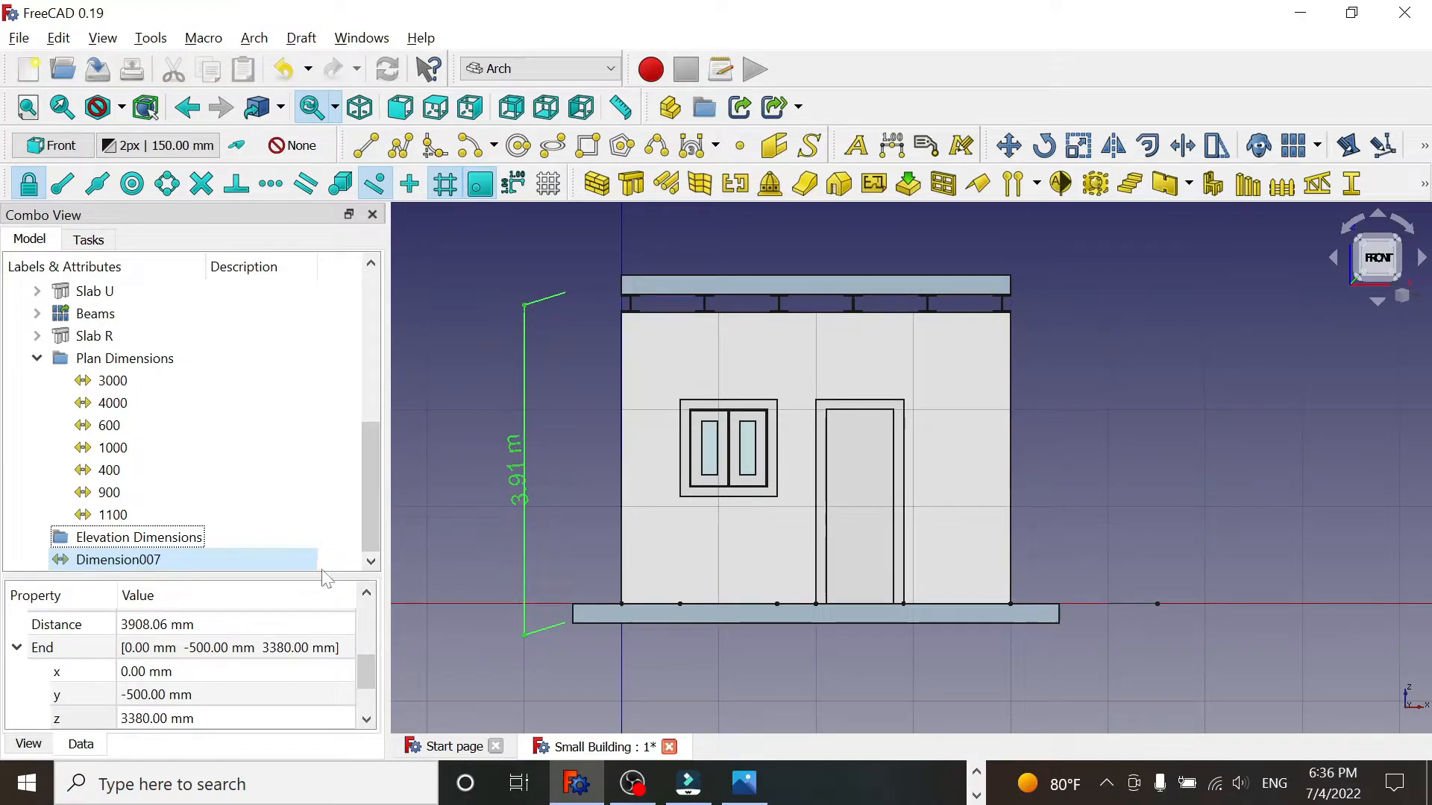
pyautogui.moveTo(317, 573); pyautogui.dragTo(319, 467)
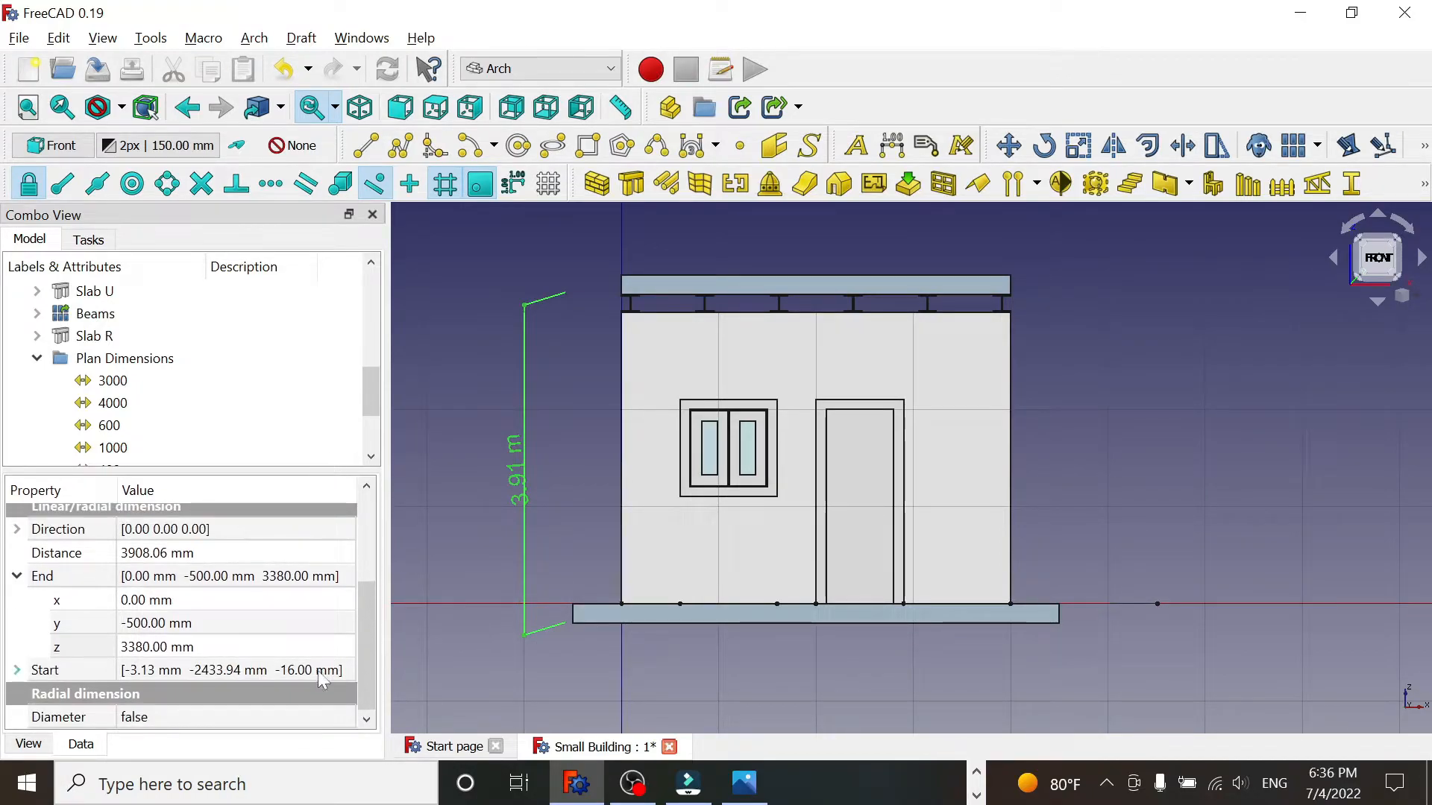
pyautogui.click(17, 670)
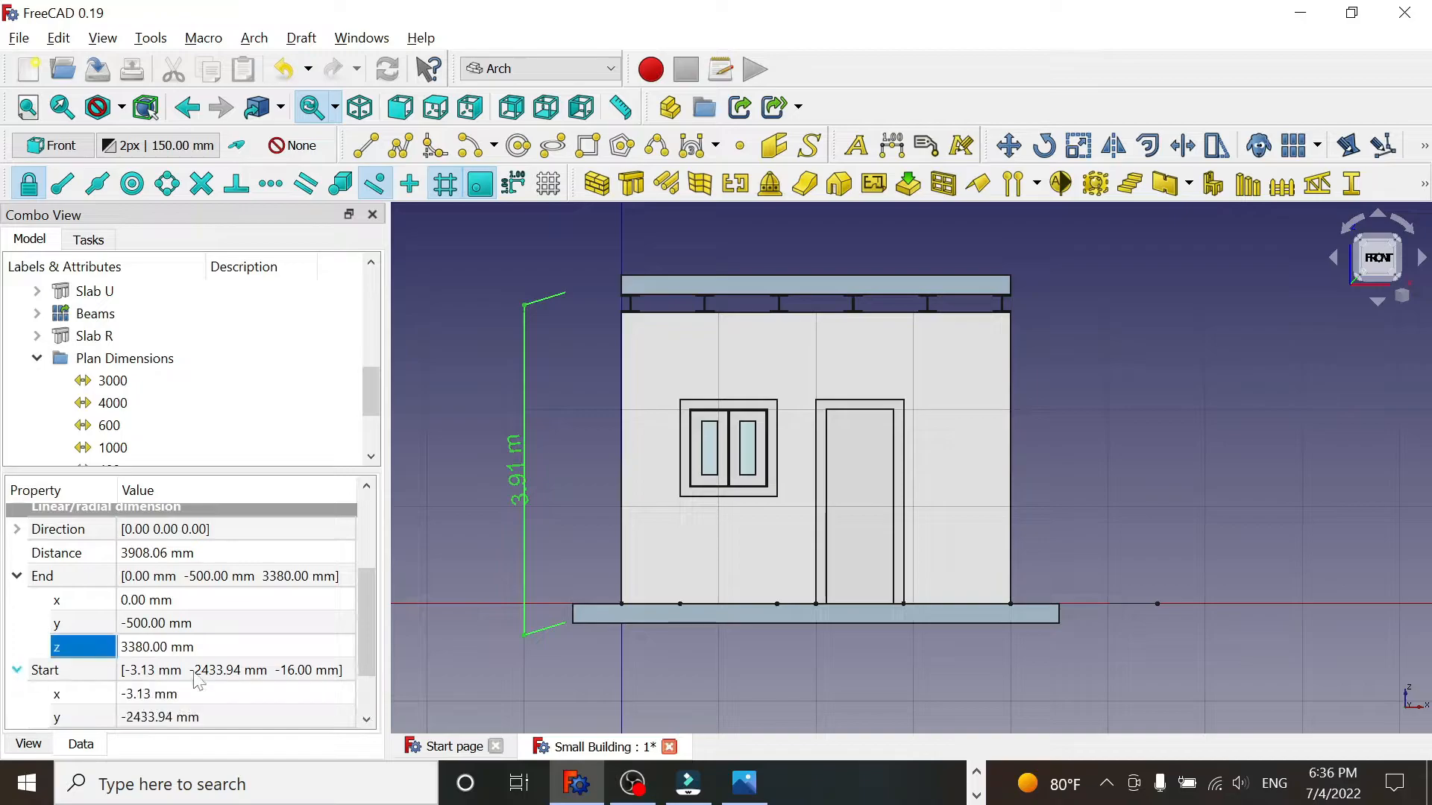
pyautogui.moveTo(367, 607); pyautogui.dragTo(363, 656)
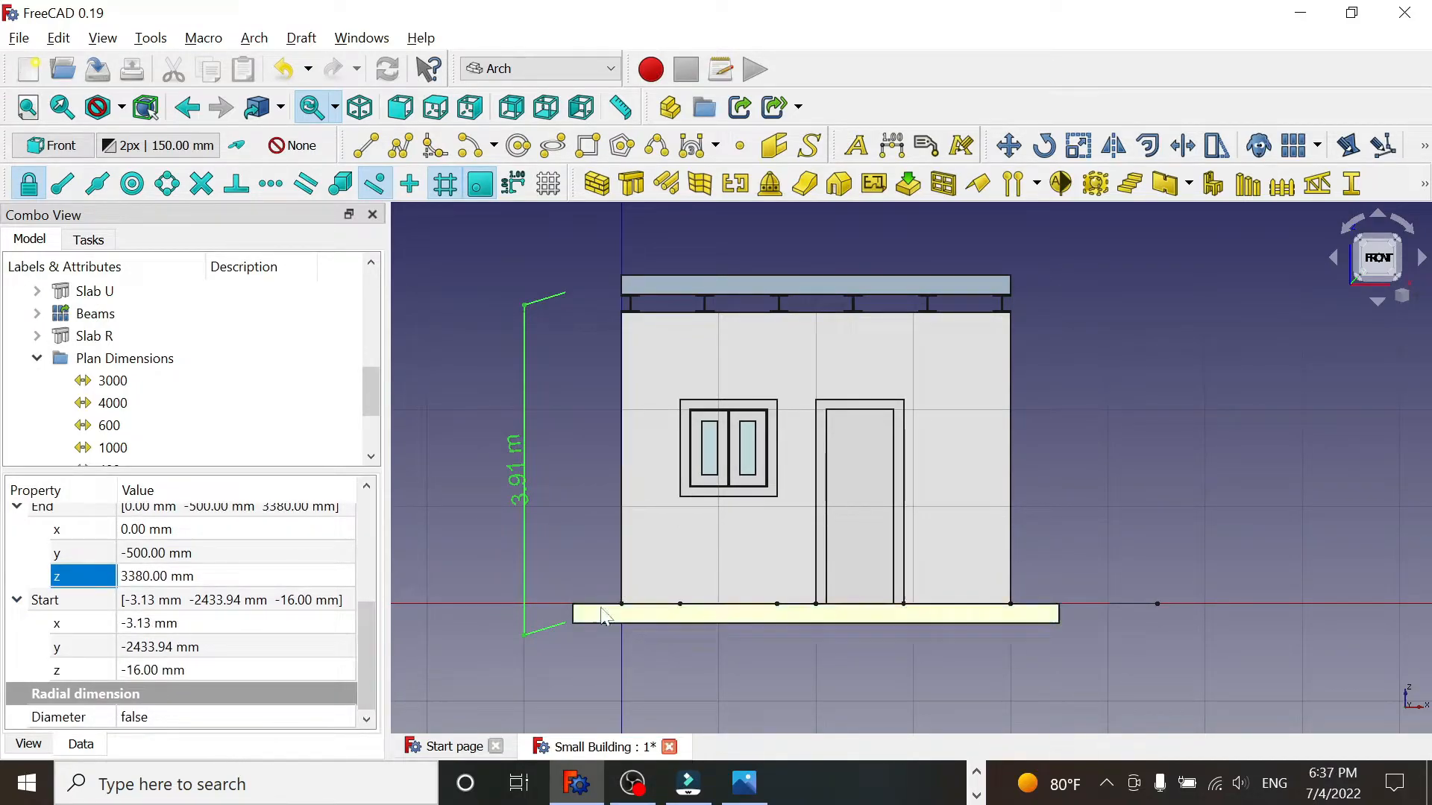
pyautogui.click(150, 671)
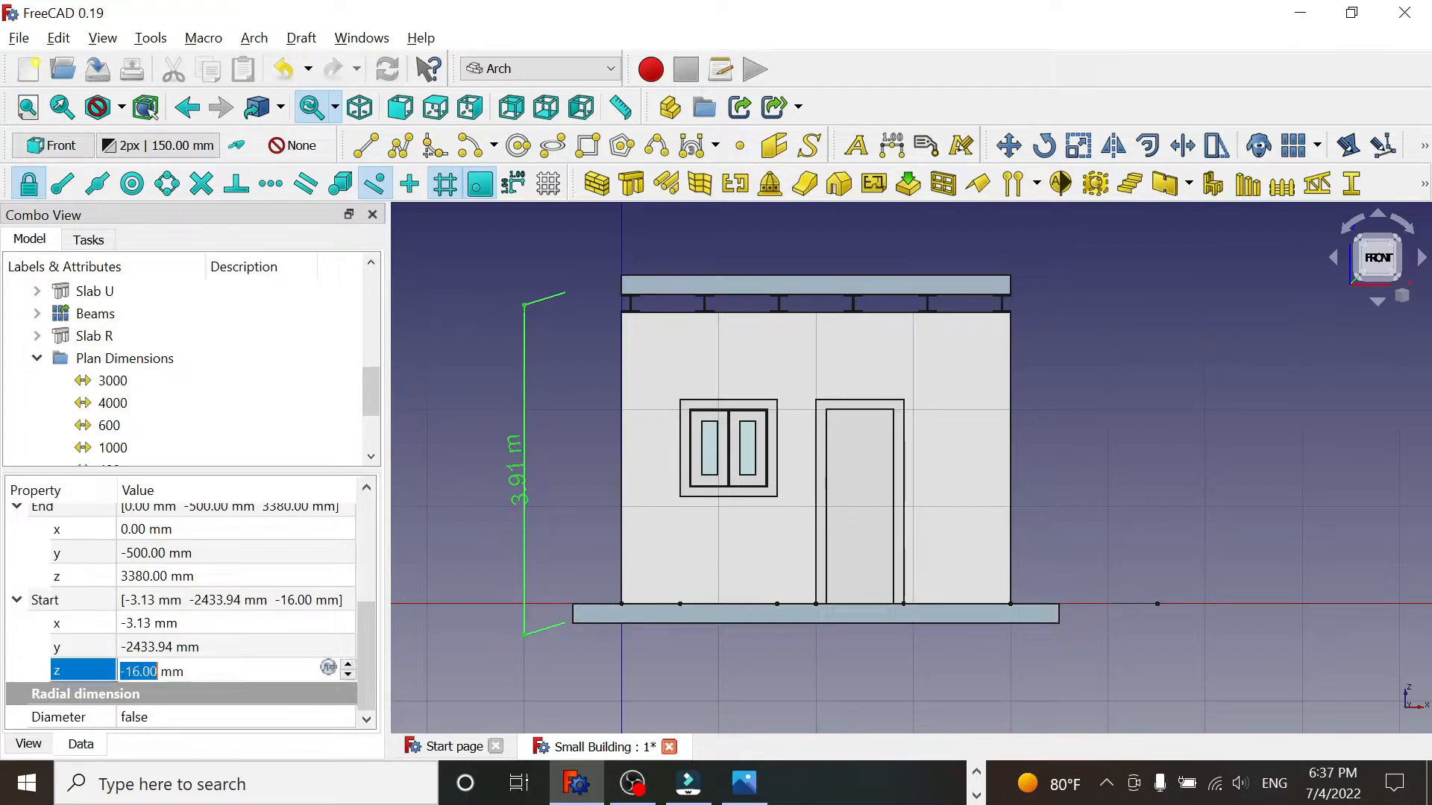
pyautogui.write('0')
pyautogui.press('Return')
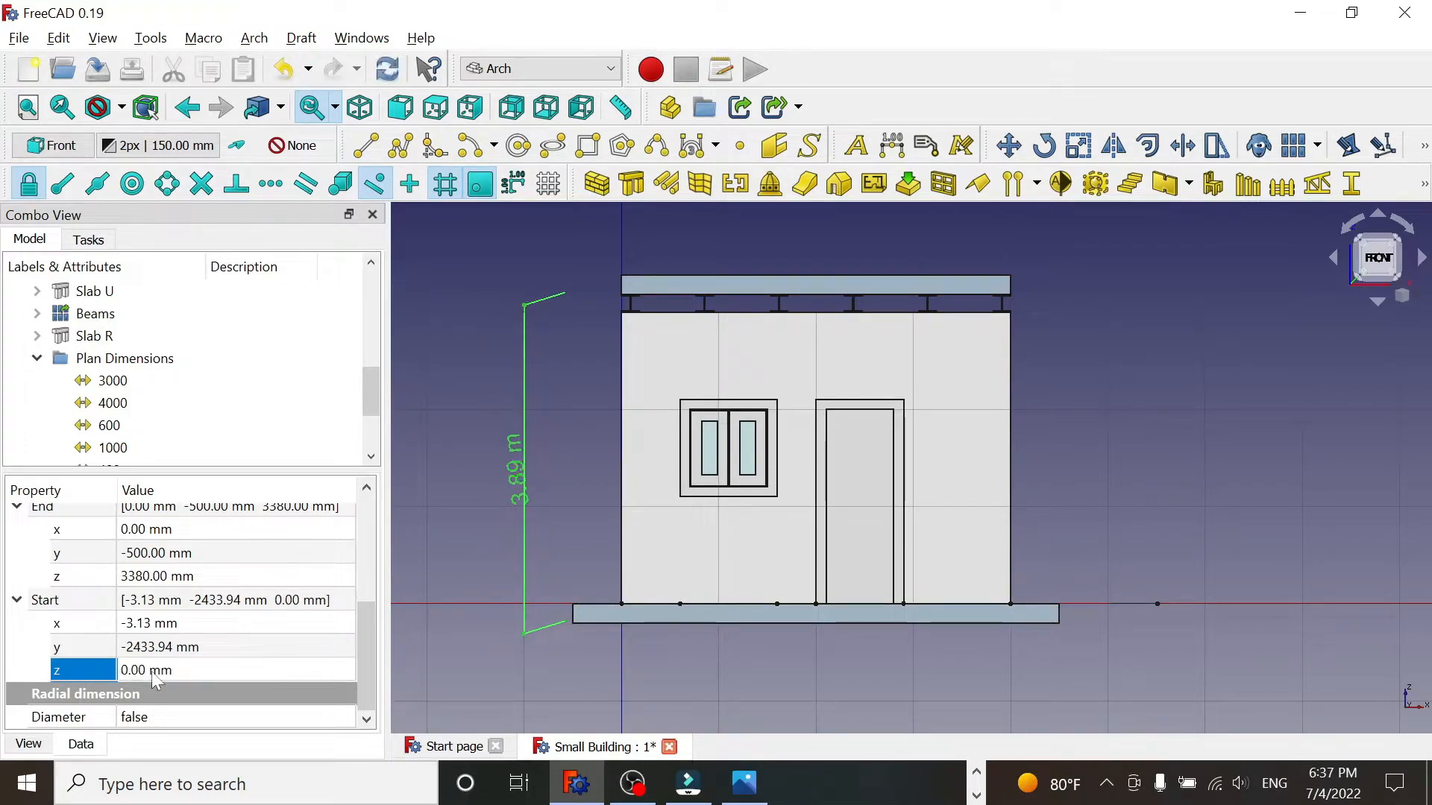
# - Set the y- and x-coordinates of the overall height dimension's start point to 0 mm
pyautogui.click(231, 648)
pyautogui.write('0')
pyautogui.press('Return')
pyautogui.click(190, 624)
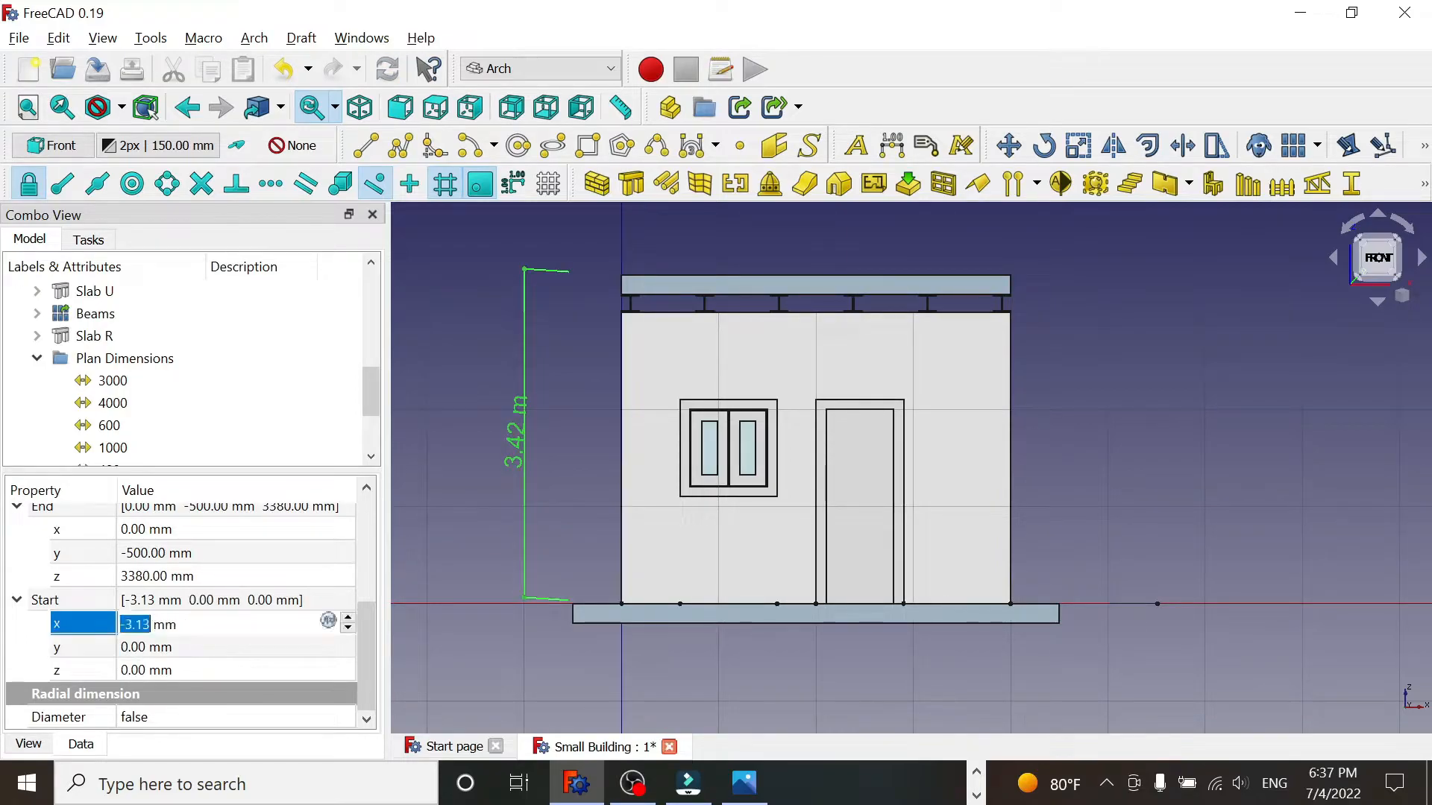
pyautogui.write('0')
pyautogui.press('Return')
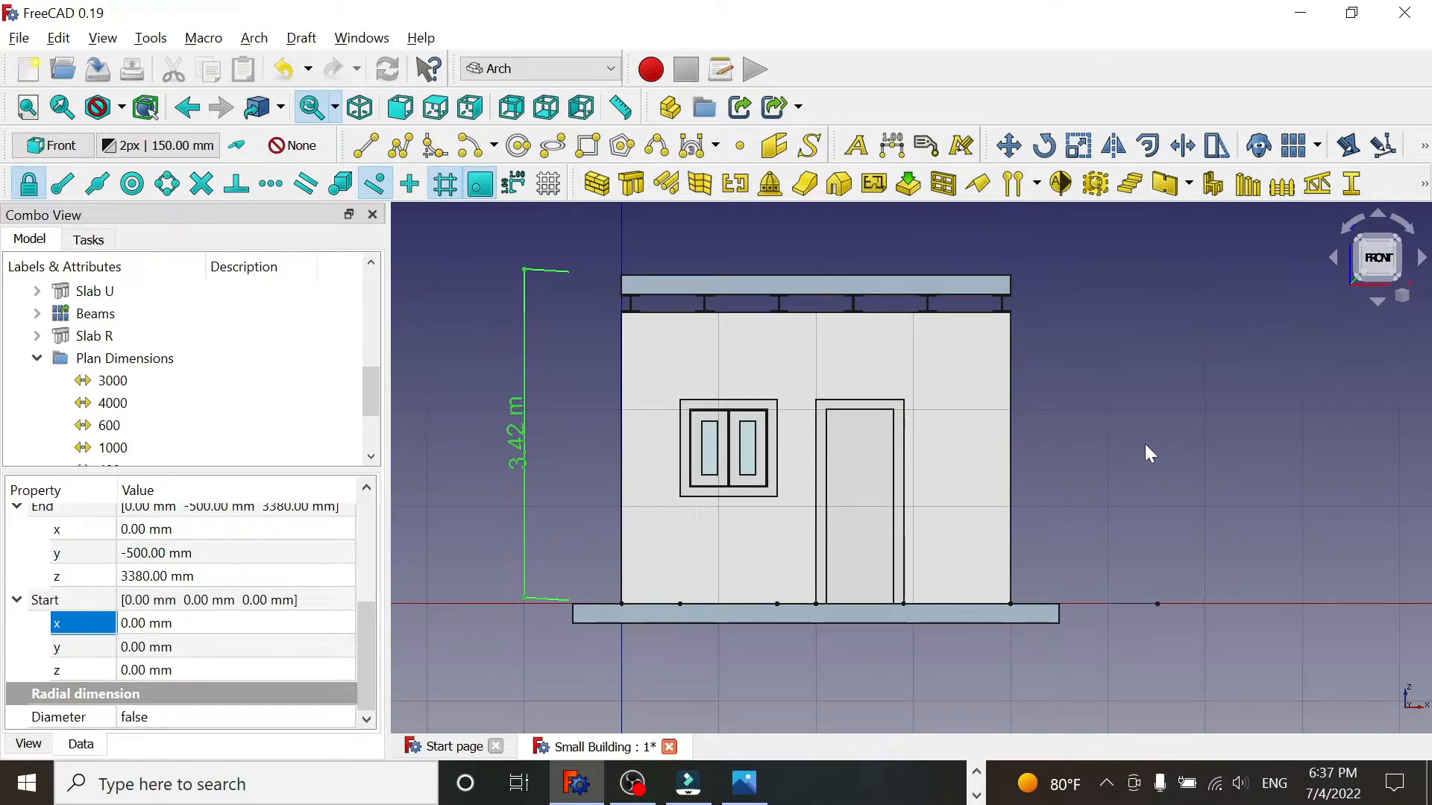
# - Check the overall height in the reference drawing and set the y-coordinate of the height dimension's end point to 0 mm
pyautogui.hotkey('alt', 'Tab')
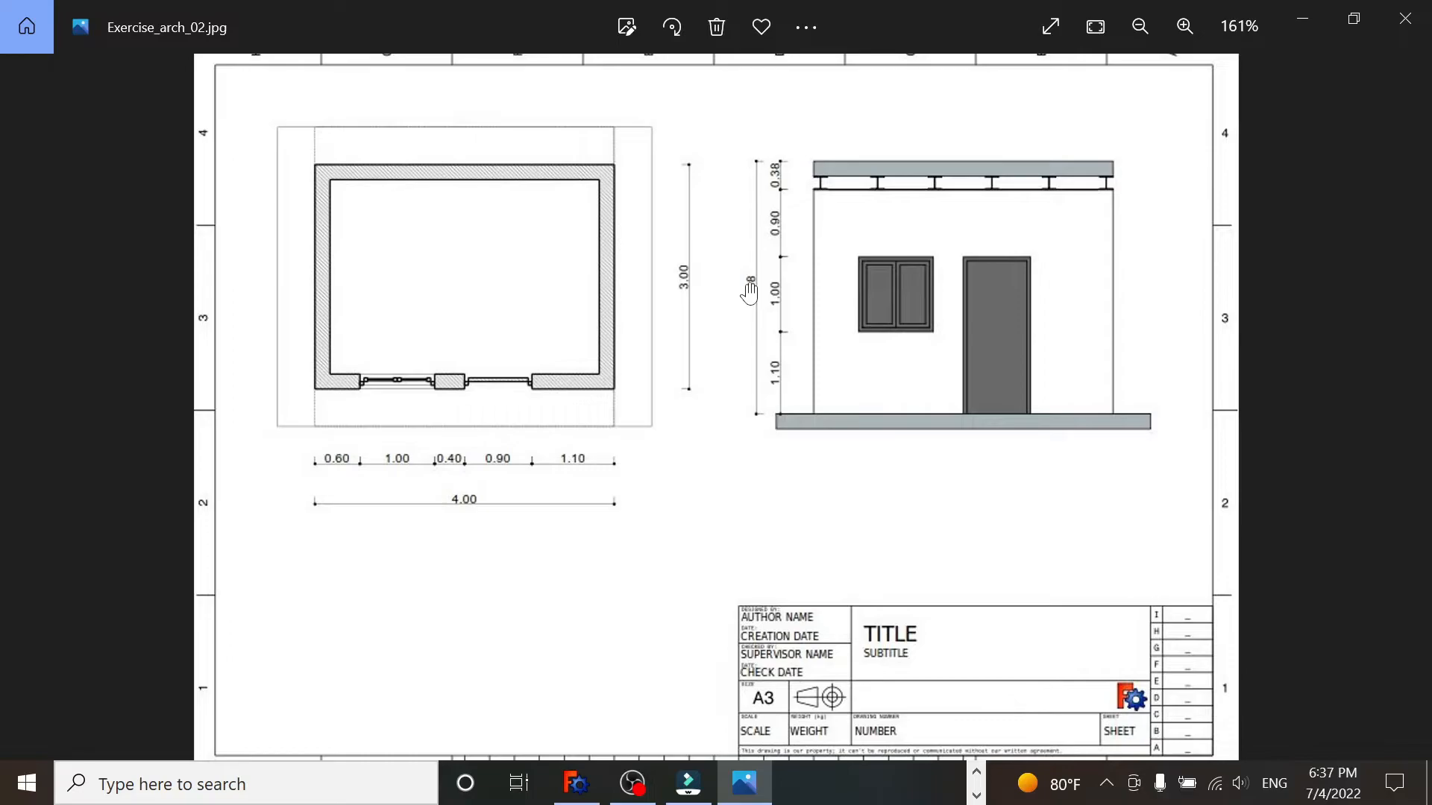
pyautogui.hotkey('alt', 'Tab')
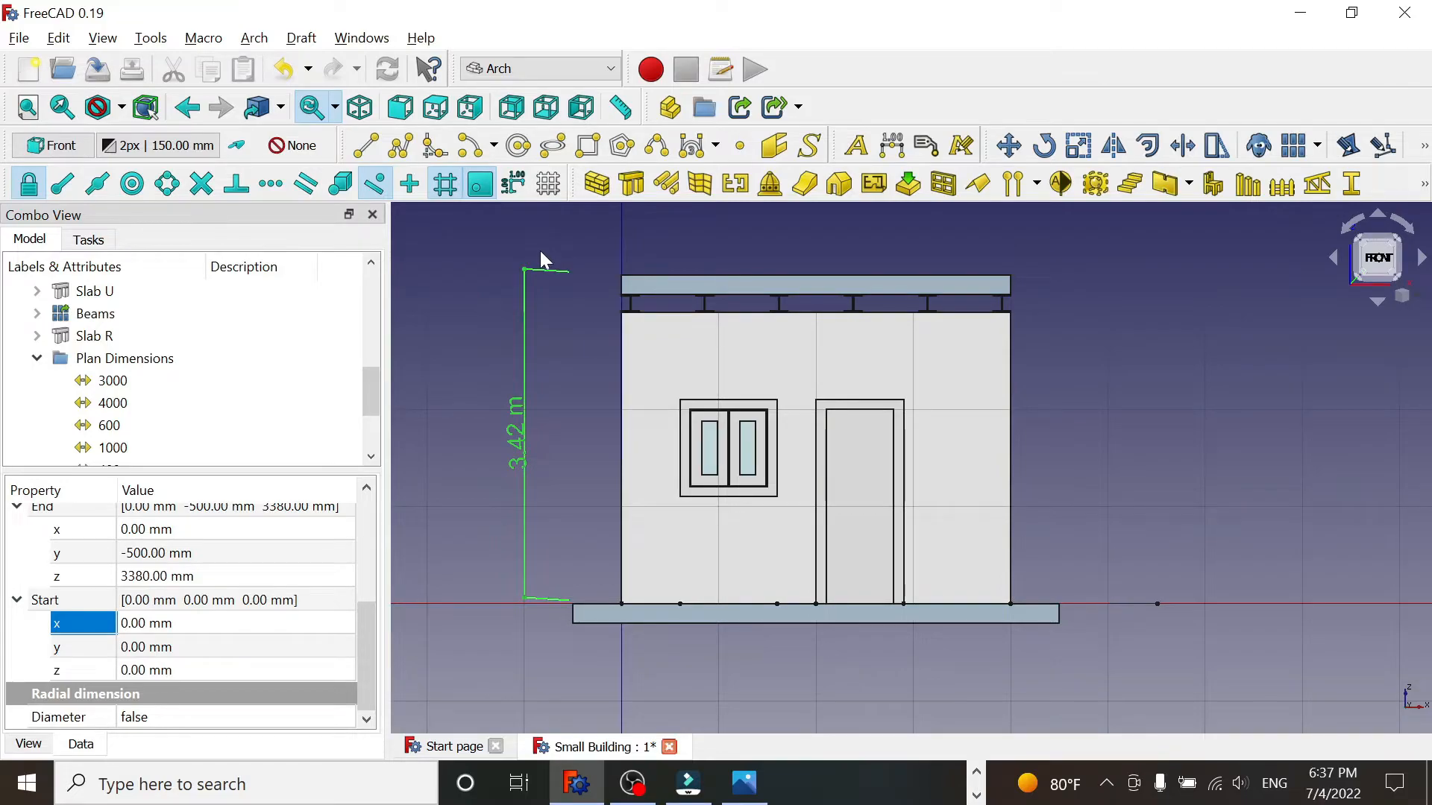
pyautogui.click(138, 577)
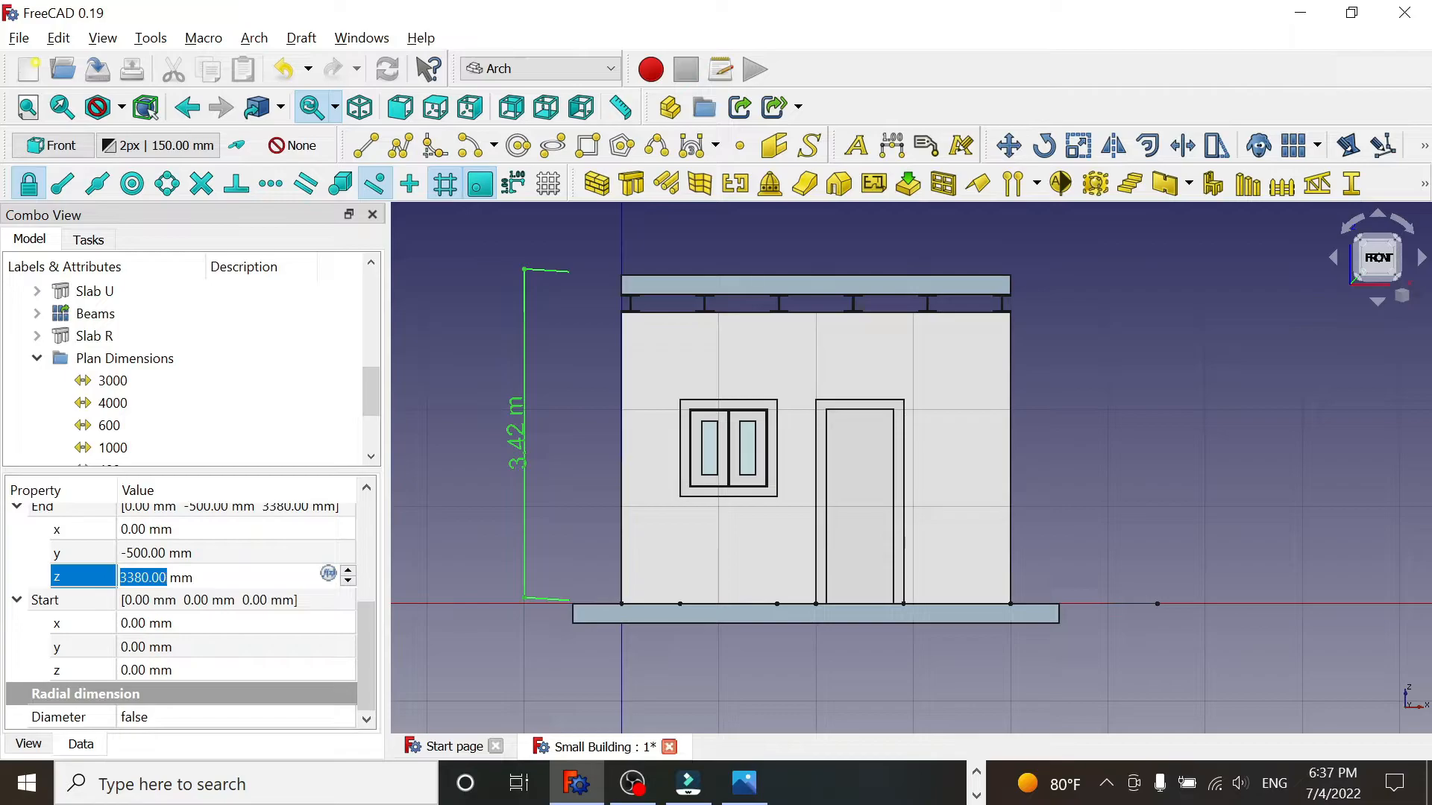
pyautogui.hotkey('shift', 'Tab')
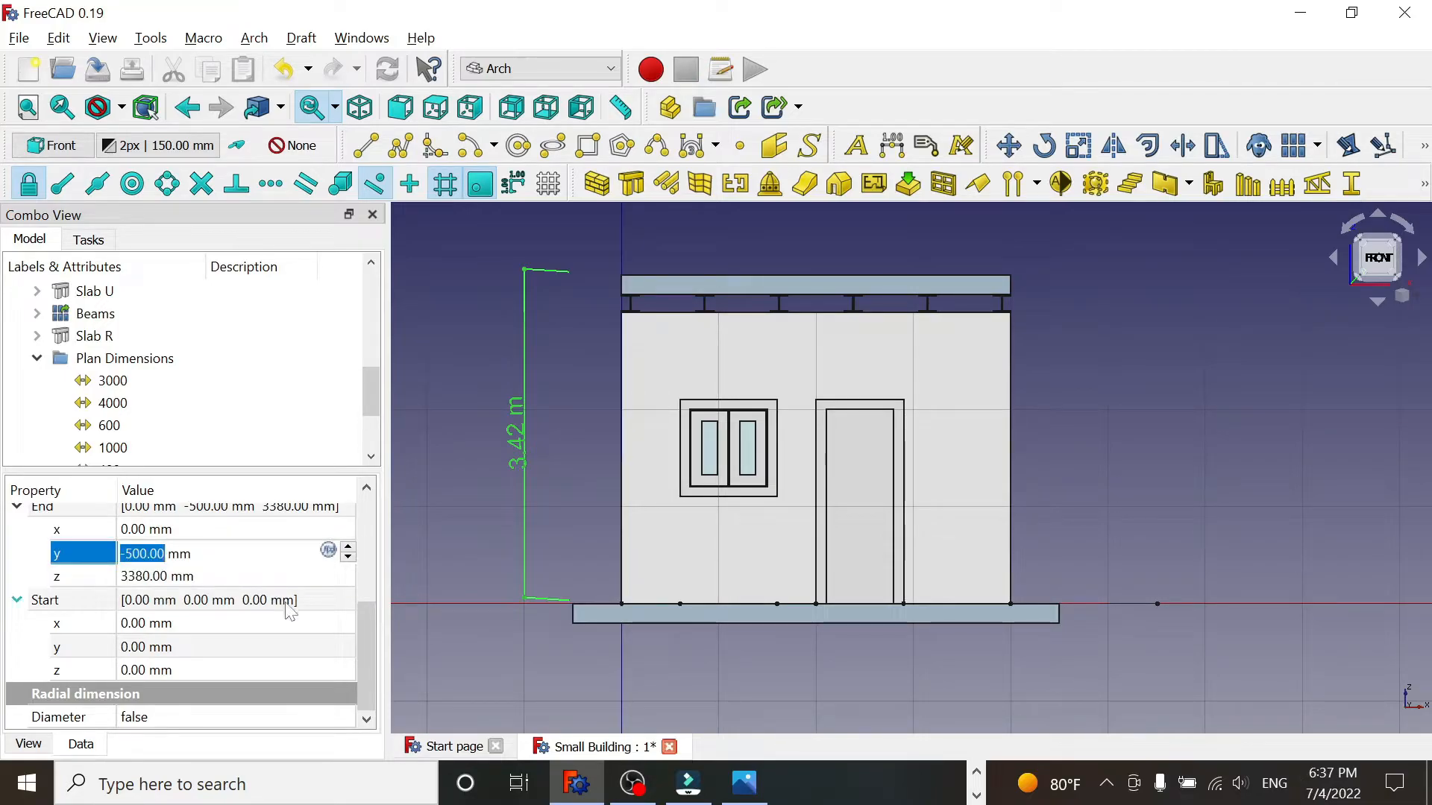
pyautogui.write('0')
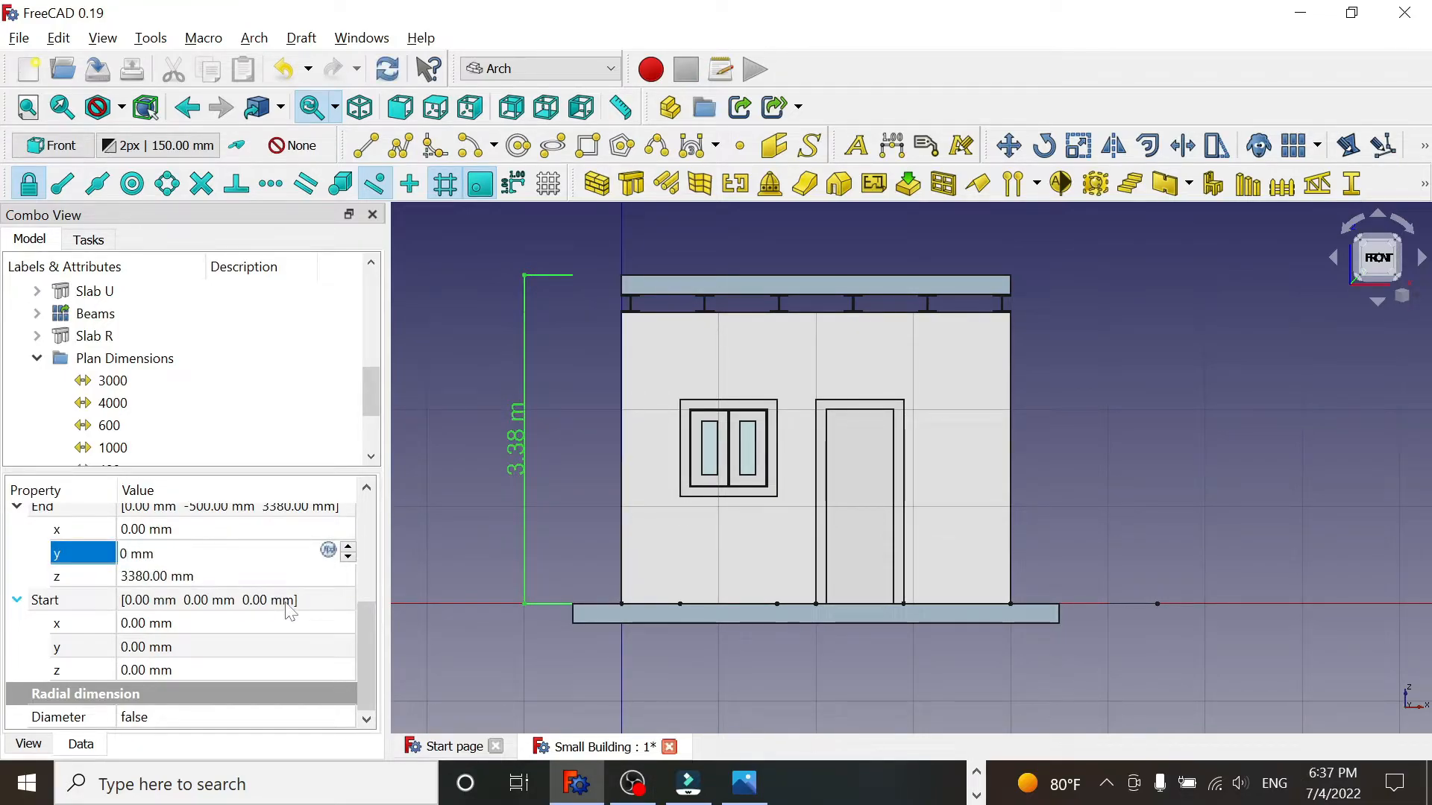
pyautogui.press('Return')
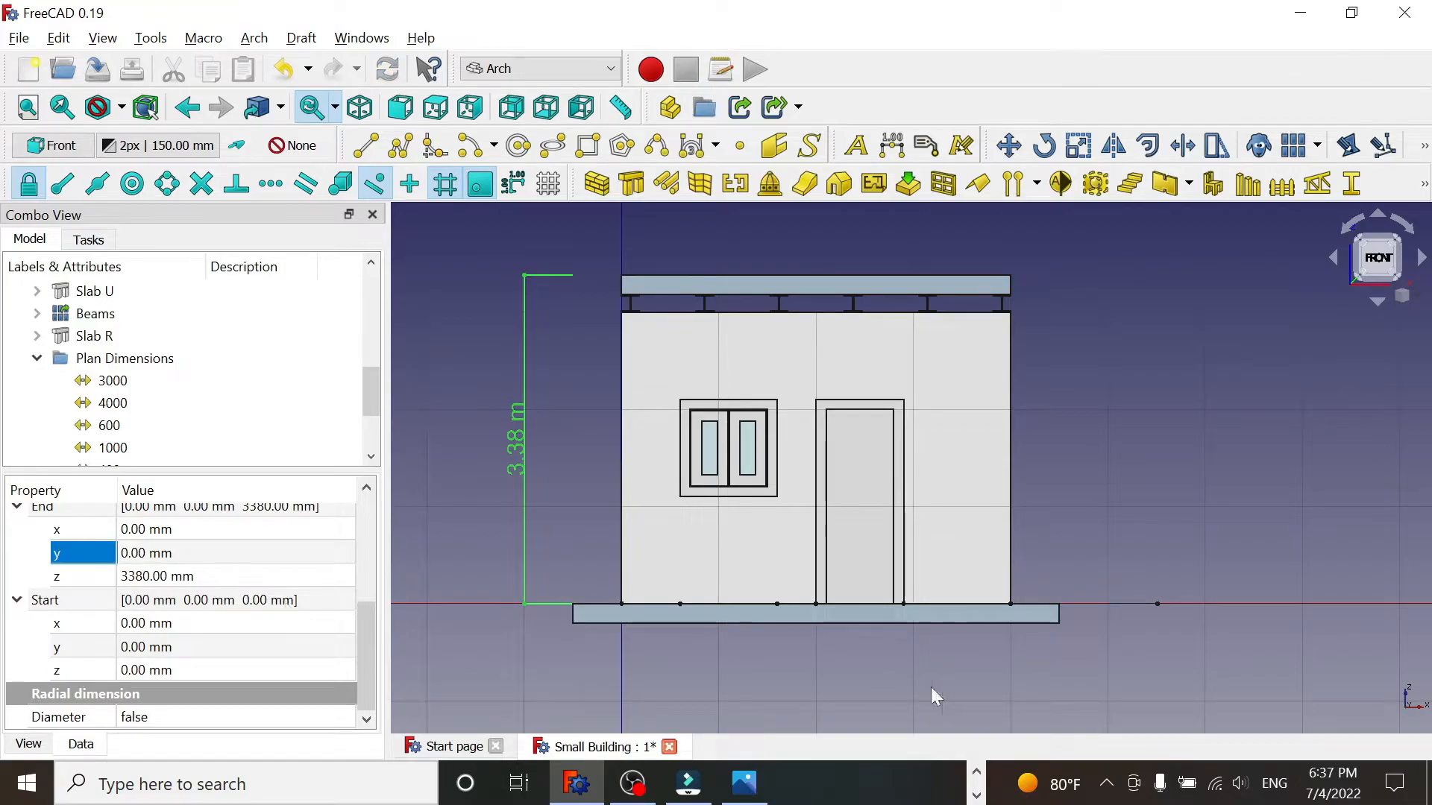
pyautogui.click(1417, 298)
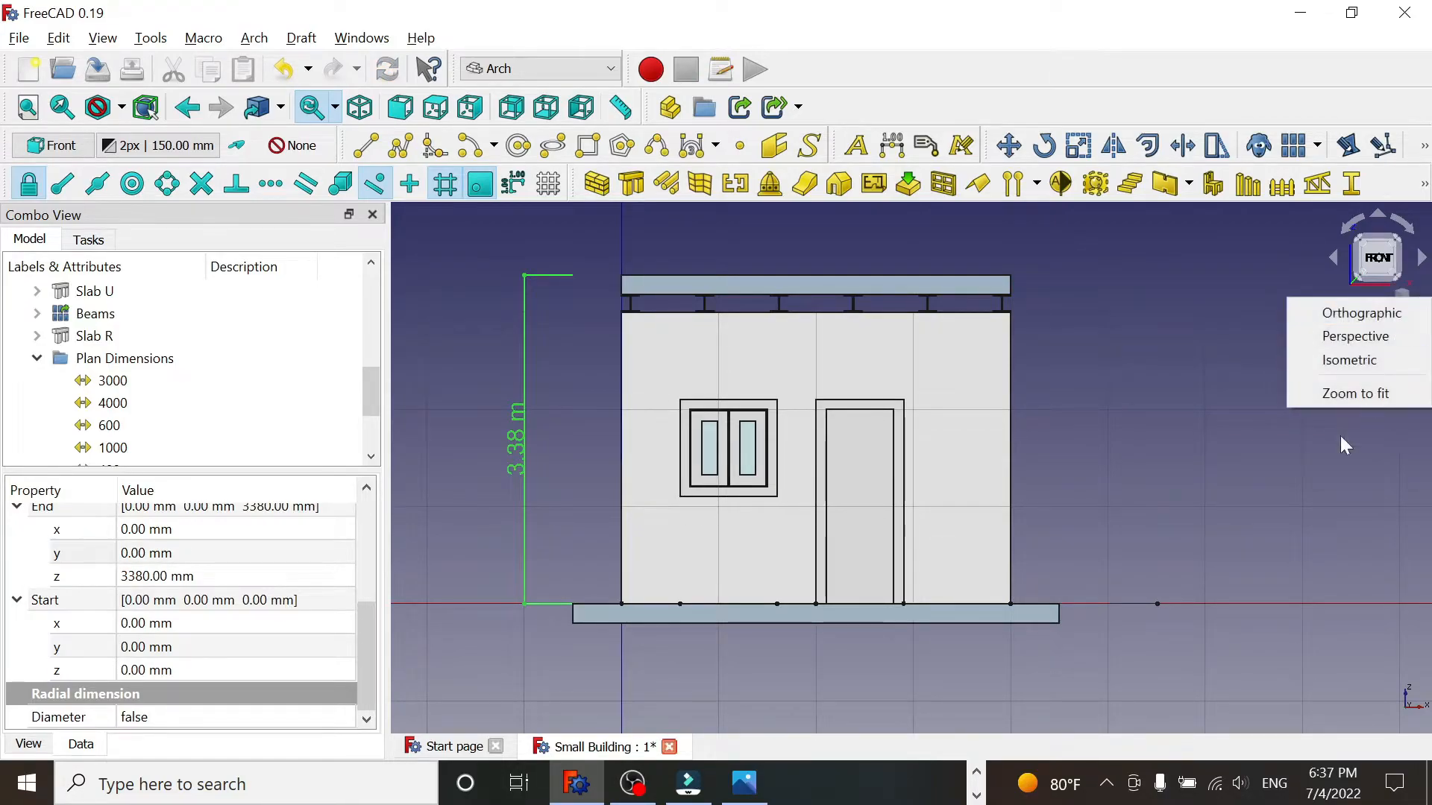
pyautogui.click(1324, 361)
pyautogui.moveTo(1268, 384); pyautogui.dragTo(1223, 492, button='middle')
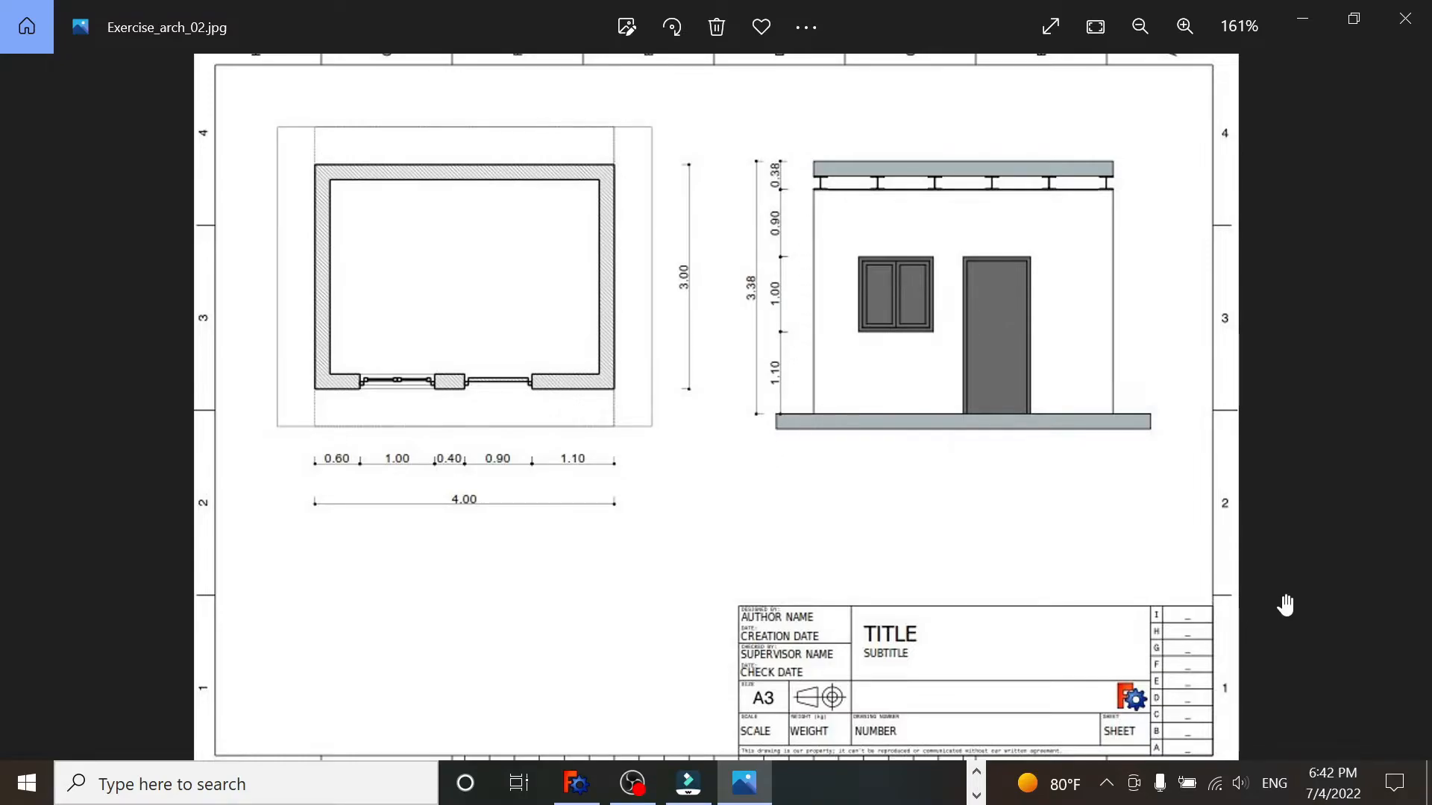
# - Dimension the height from the front wall's base corner to the window's underside level, between the building and the overall height dimension
pyautogui.hotkey('alt', 'Tab')
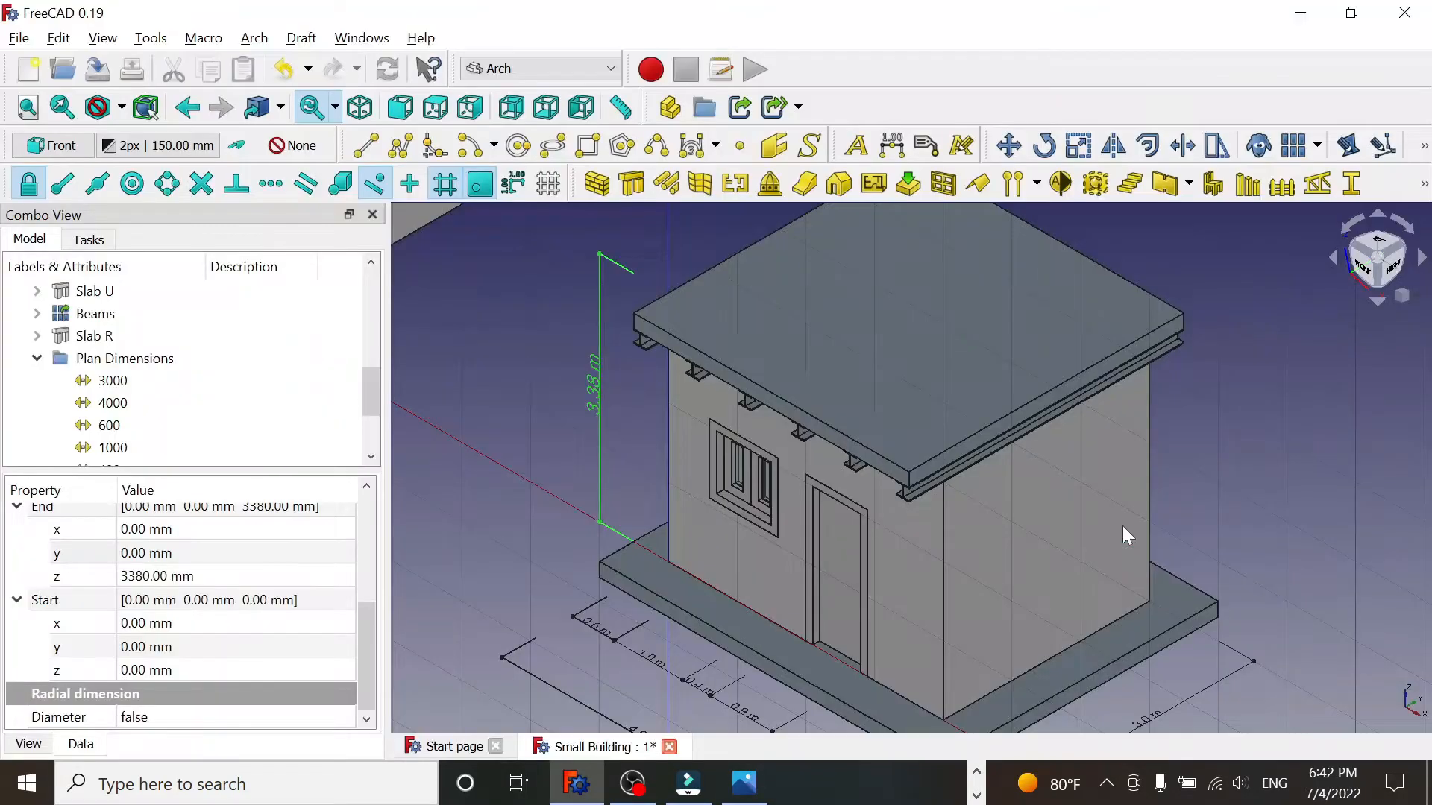
pyautogui.click(1356, 269)
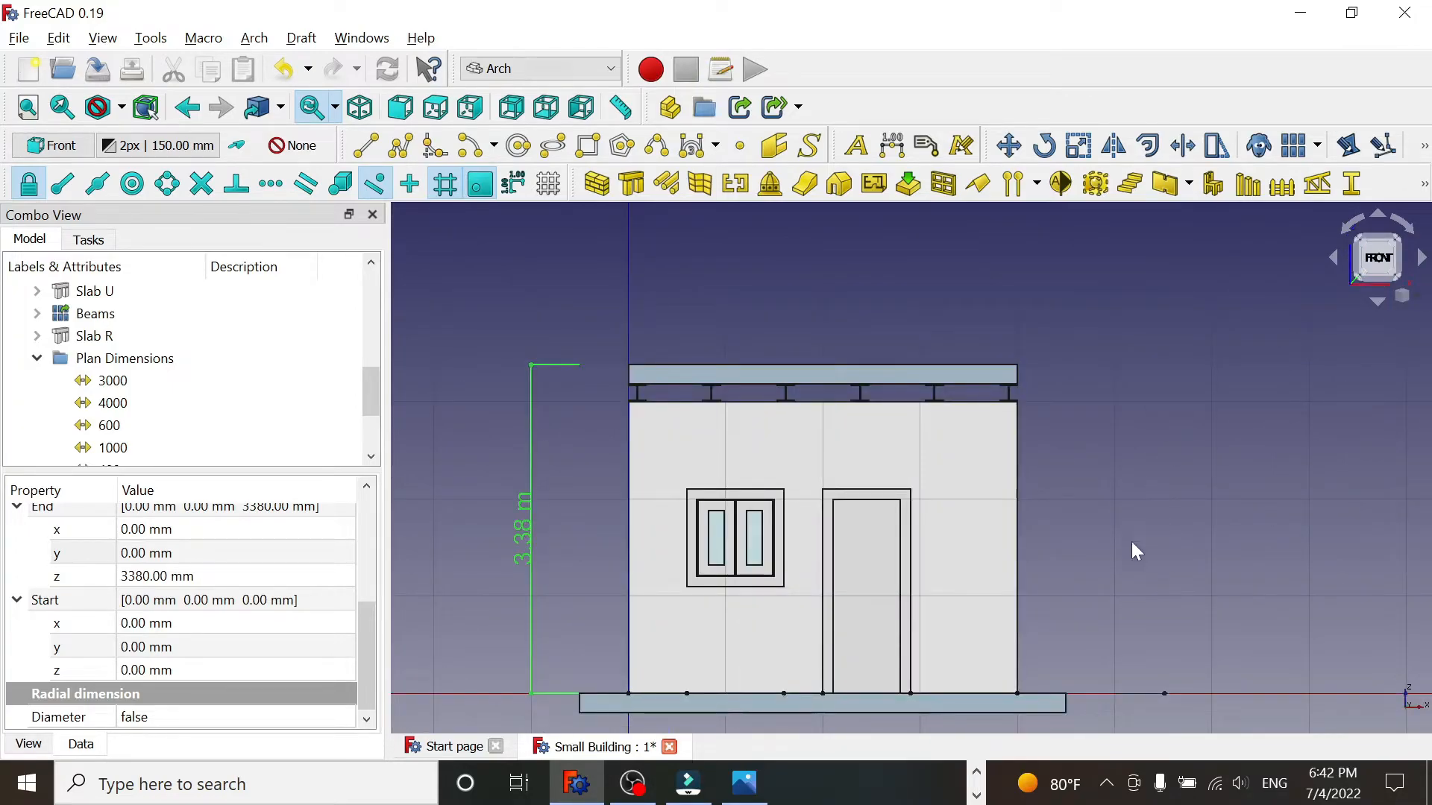
pyautogui.moveTo(1131, 542); pyautogui.dragTo(1181, 437, button='middle')
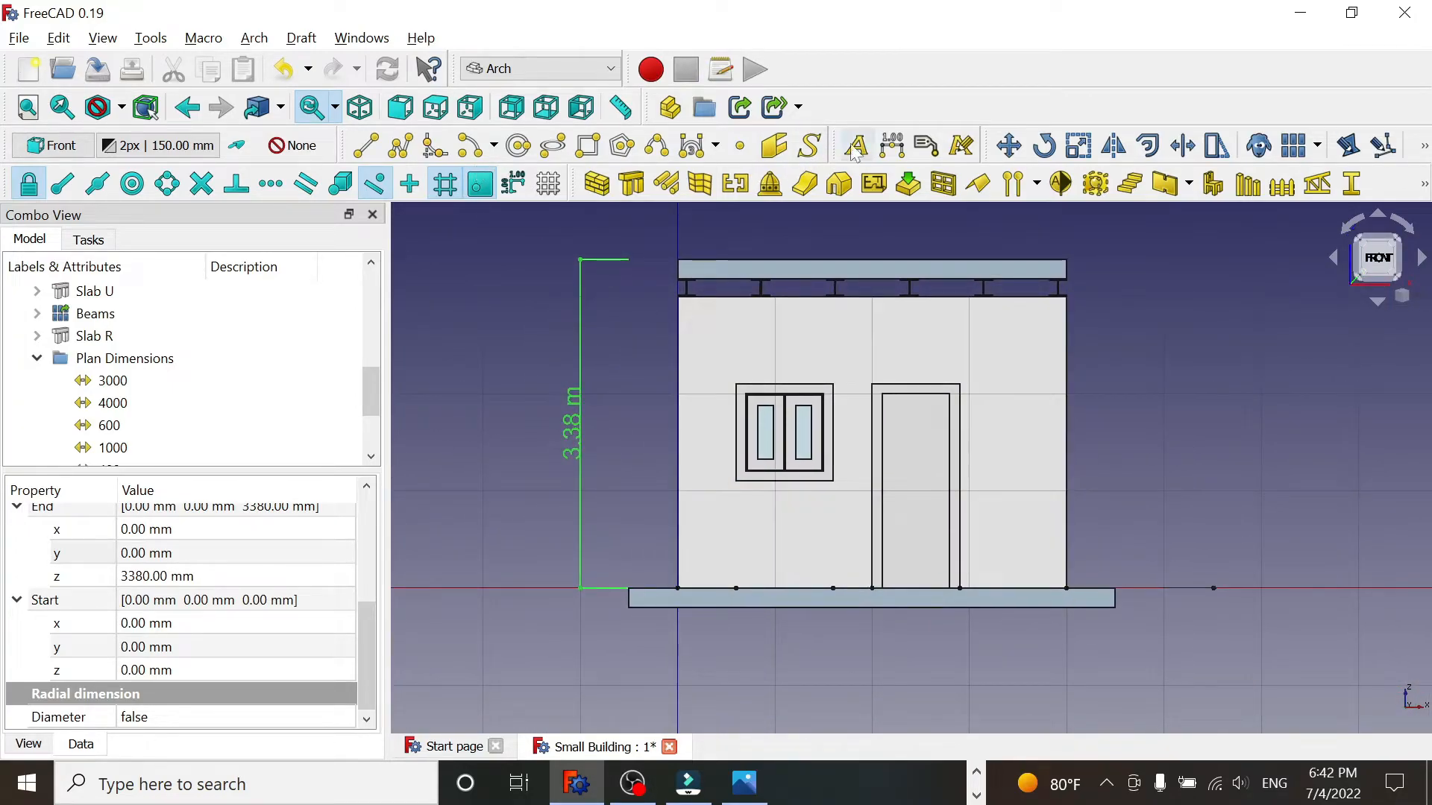
pyautogui.click(892, 146)
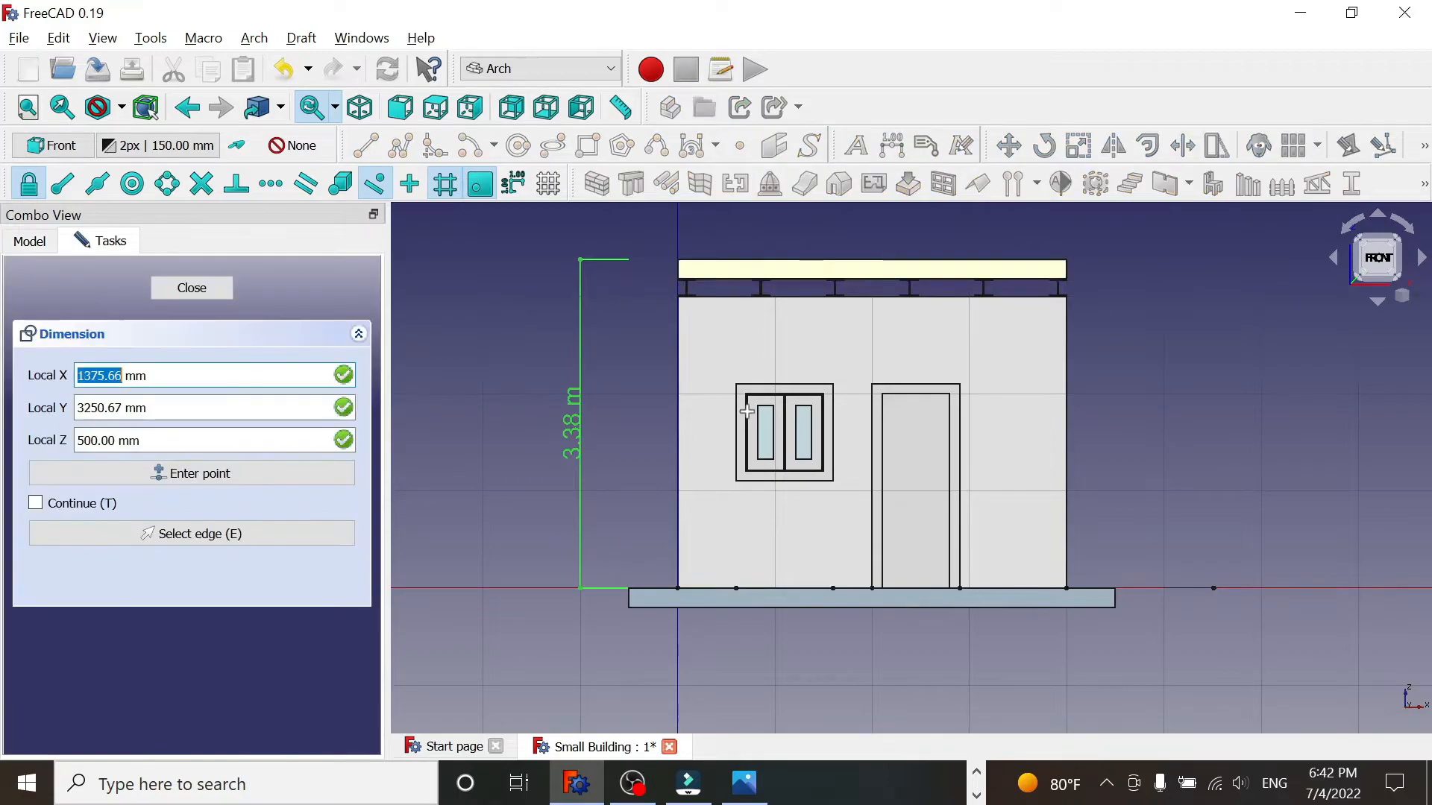
pyautogui.click(681, 593)
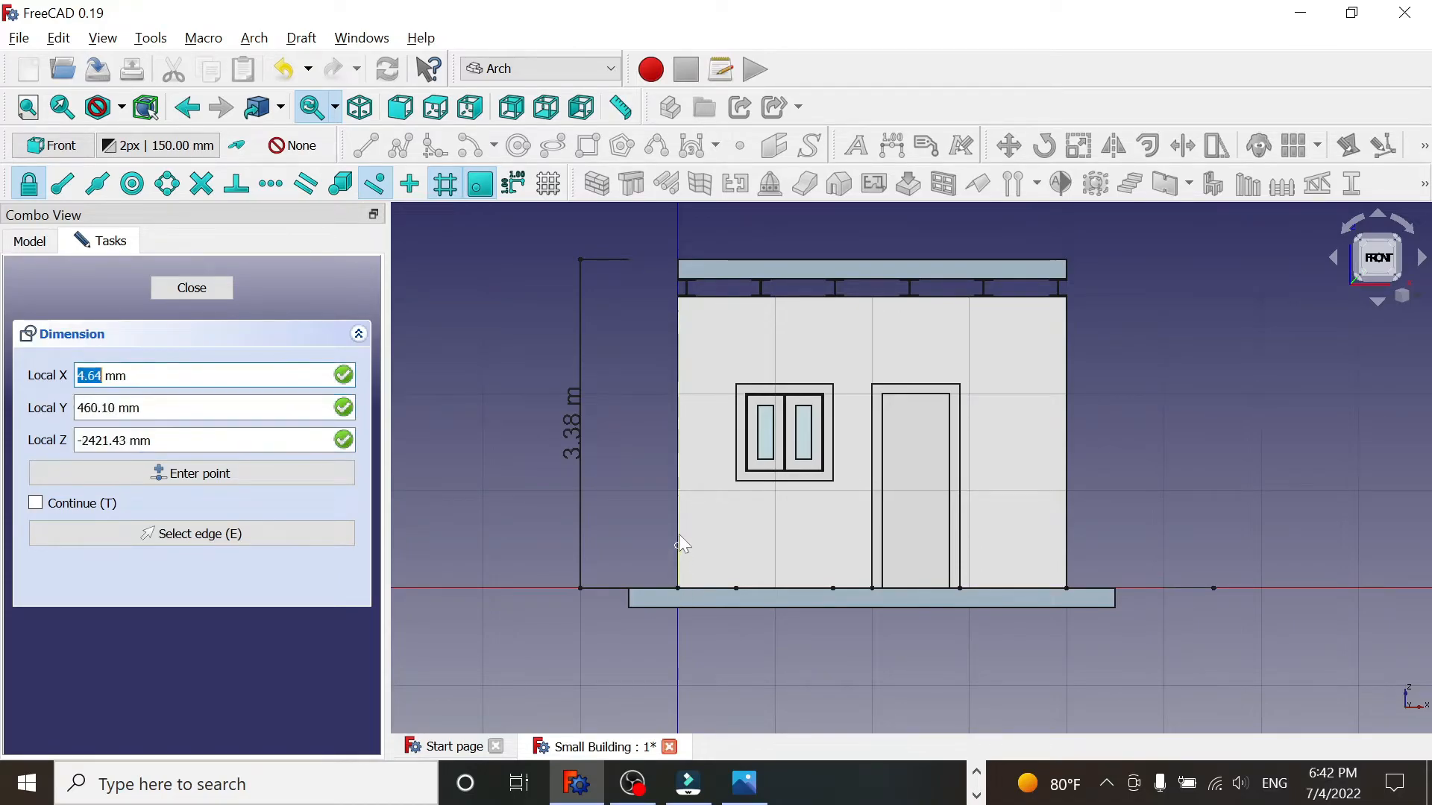
pyautogui.click(678, 480)
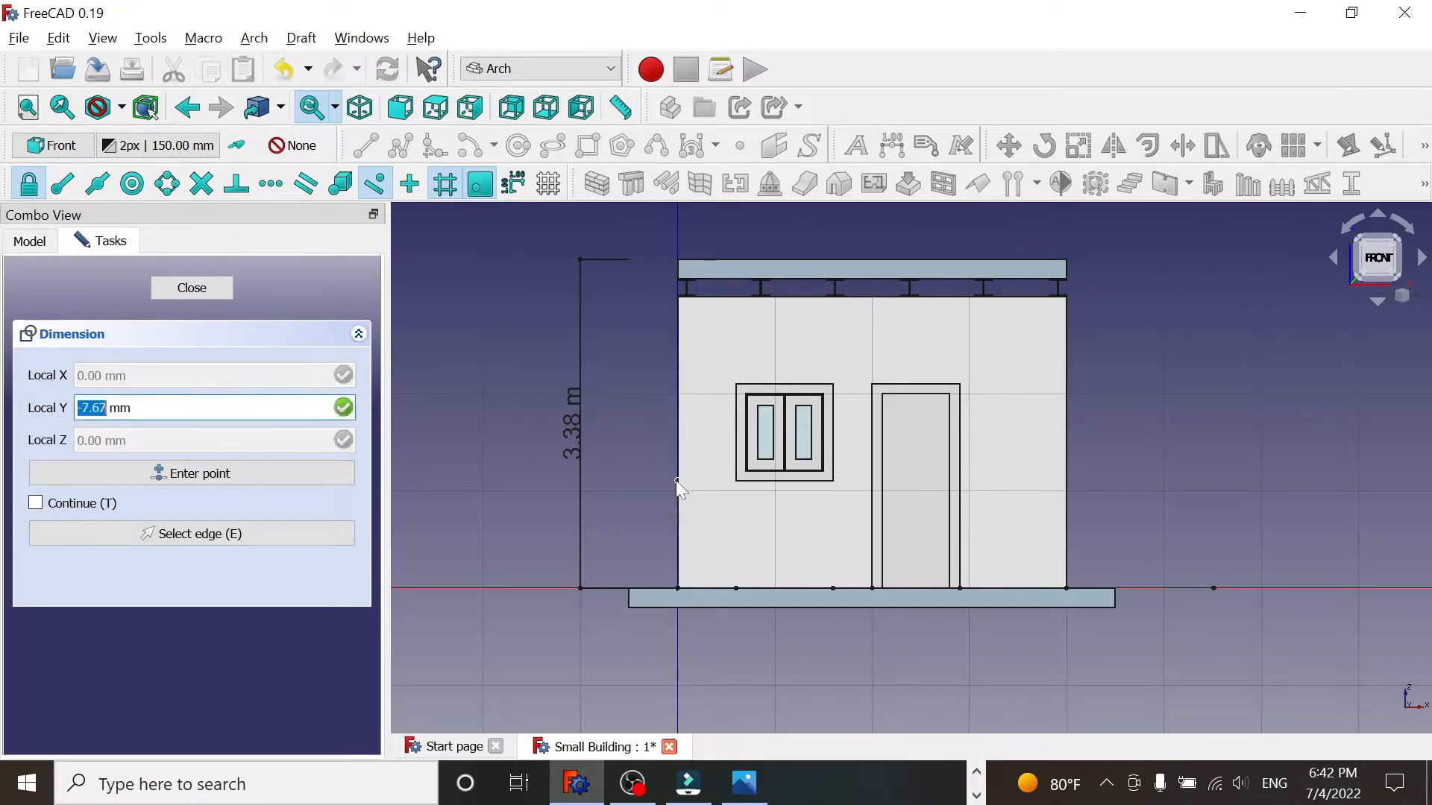
pyautogui.click(624, 477)
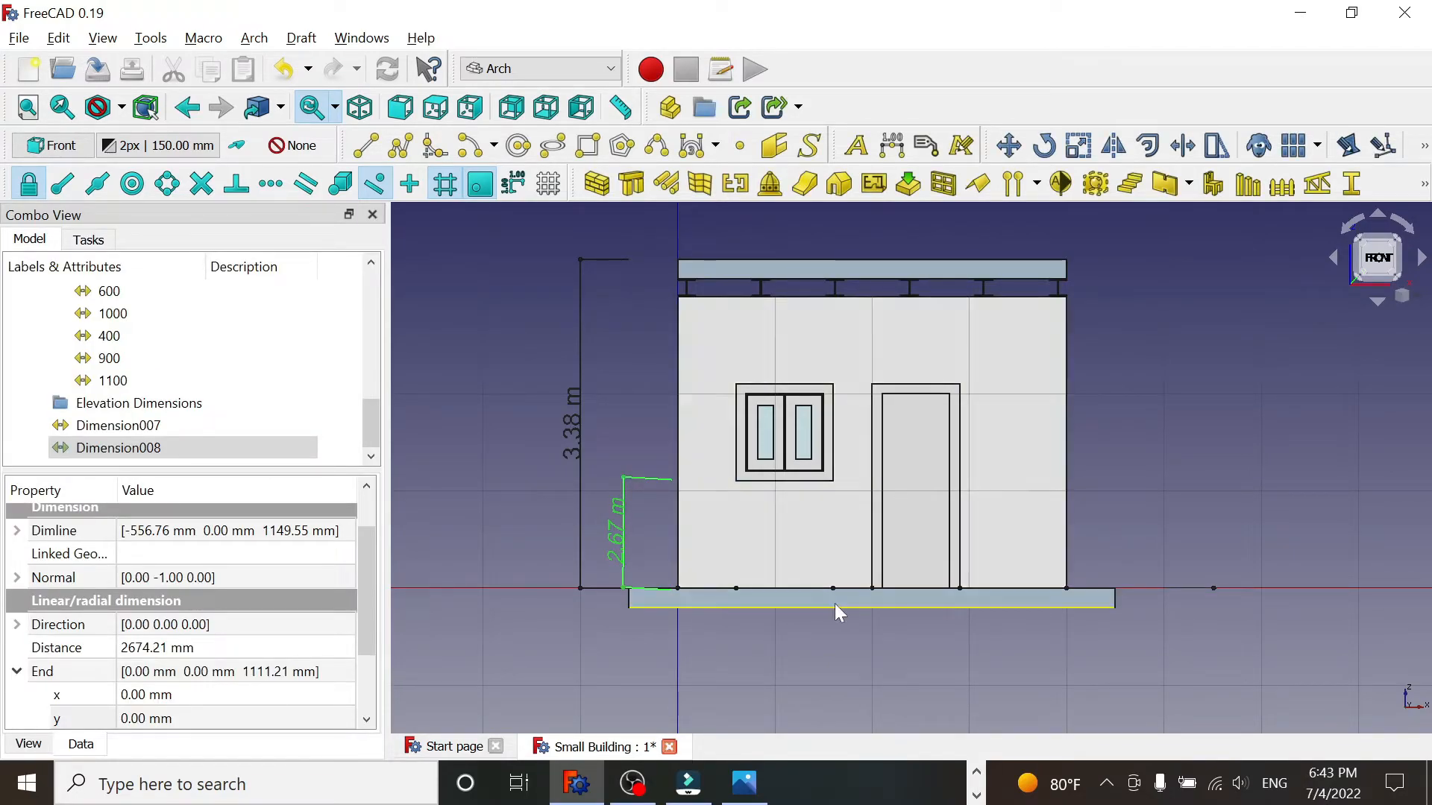
# - Check the elevation in the reference drawing and set the sill height dimension's start point to x 0, y 0 and z 0 mm
pyautogui.hotkey('alt', 'Tab')
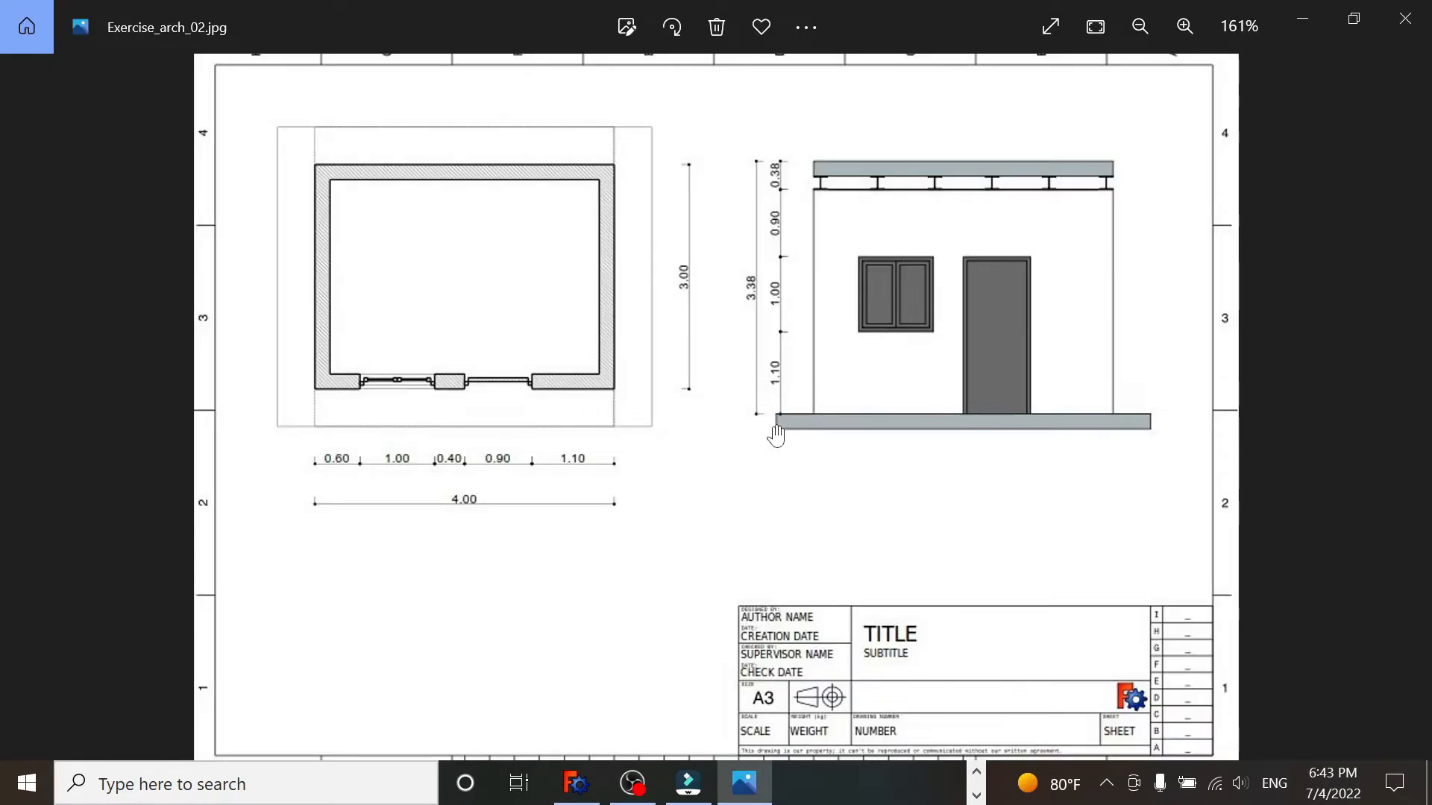
pyautogui.hotkey('alt', 'Tab')
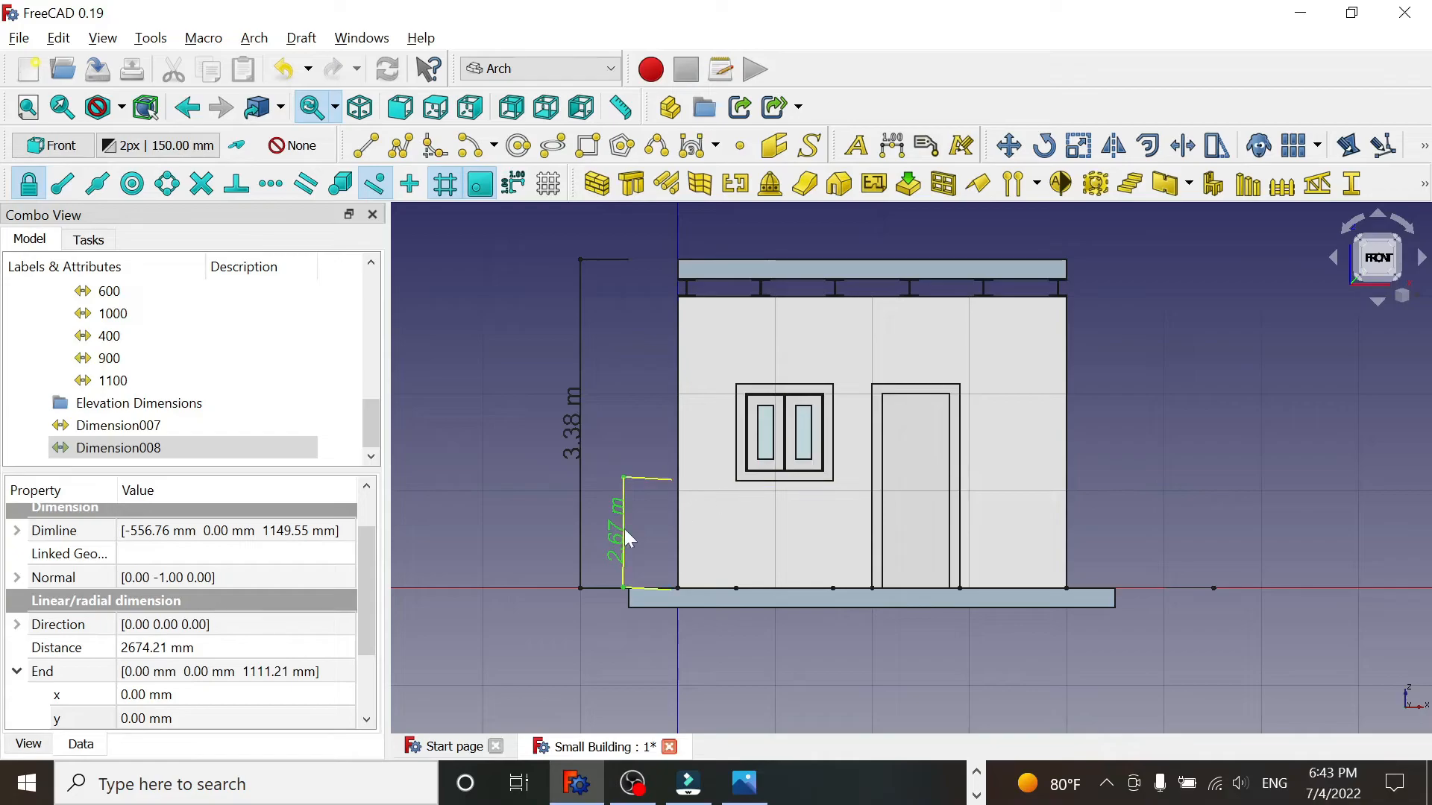
pyautogui.moveTo(361, 602); pyautogui.dragTo(372, 661)
pyautogui.click(17, 670)
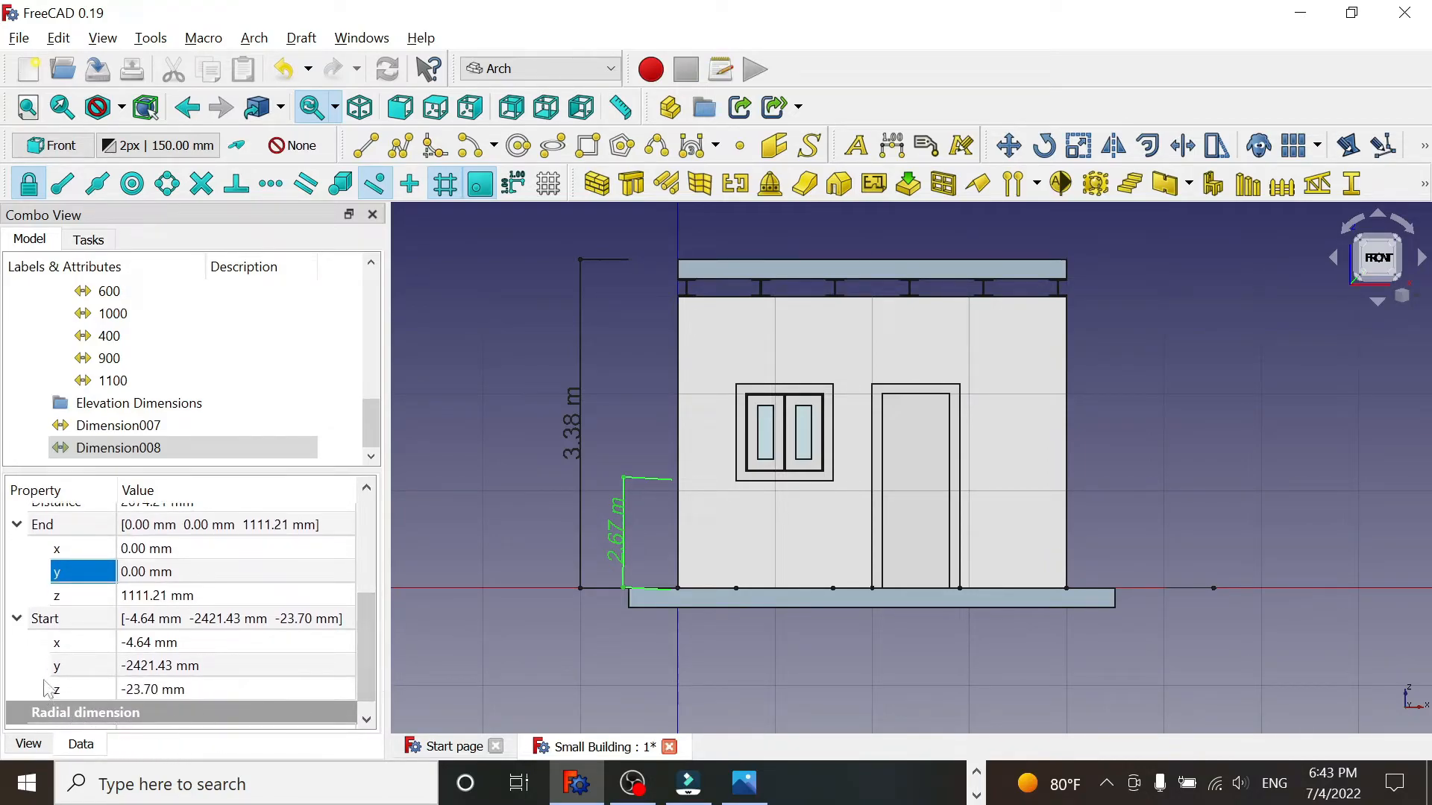
pyautogui.doubleClick(145, 643)
pyautogui.write('0')
pyautogui.doubleClick(163, 666)
pyautogui.write('0')
pyautogui.doubleClick(160, 694)
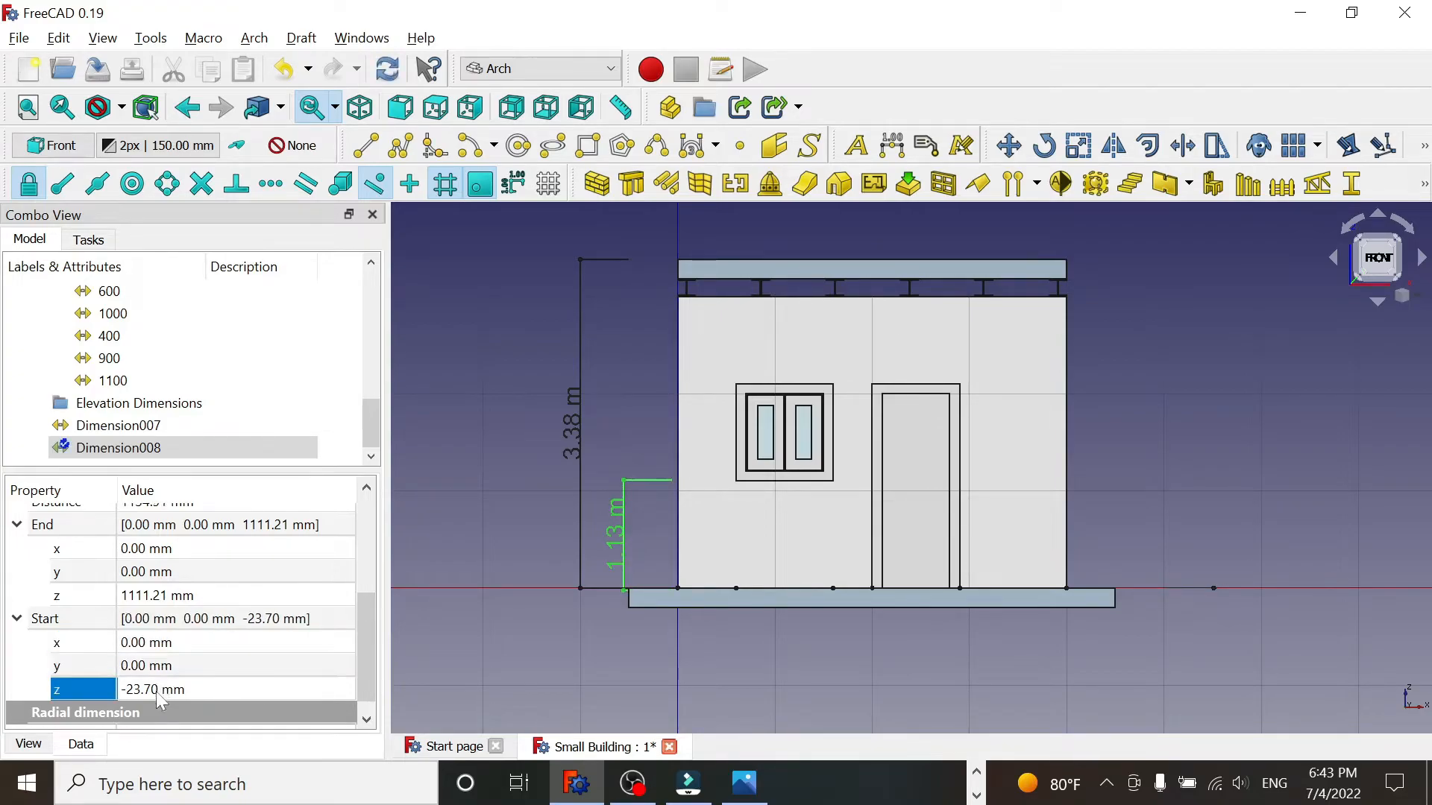
pyautogui.write('0')
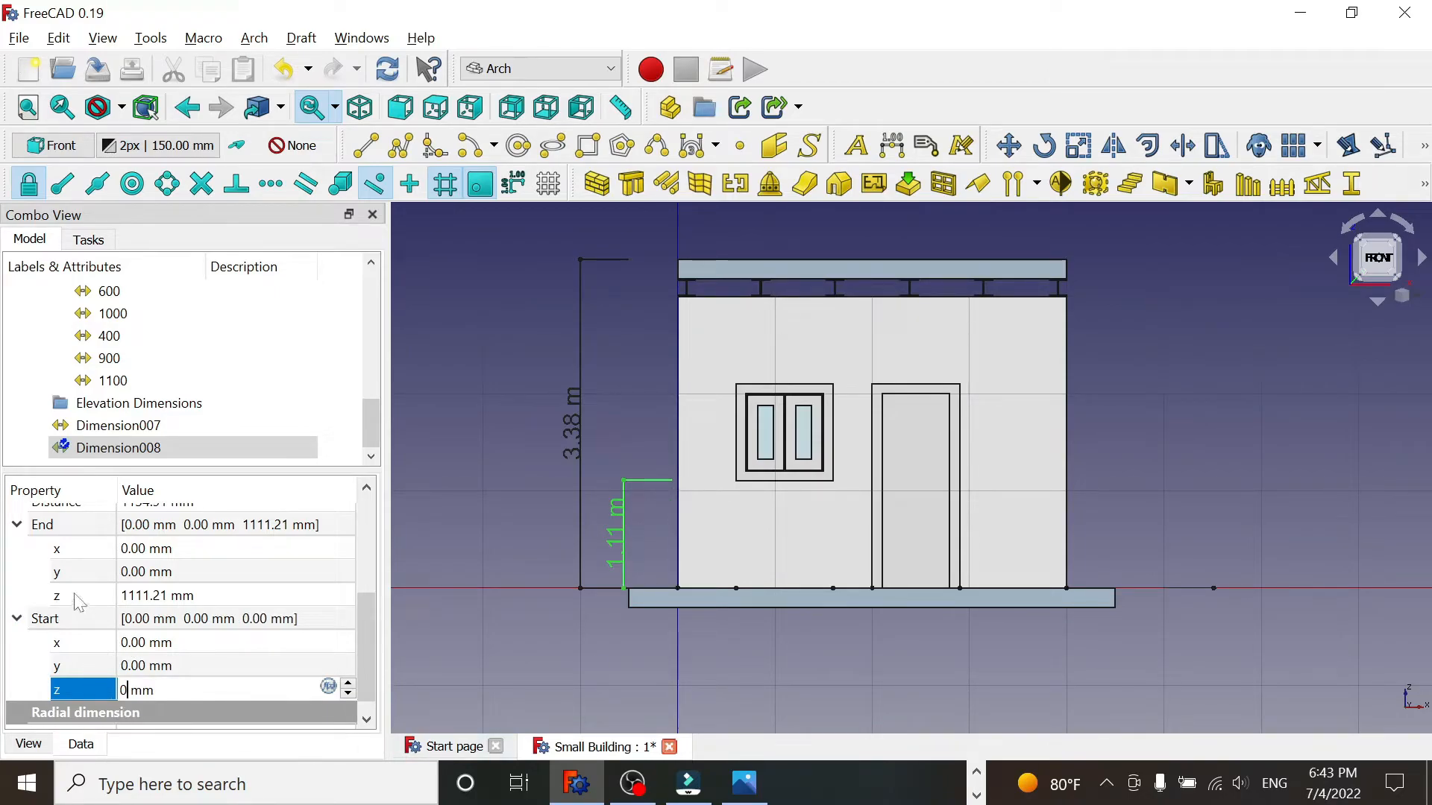
# - Set the z-coordinate of the sill height dimension's end point to 1100 mm and check the dimension in isometric view
pyautogui.doubleClick(159, 597)
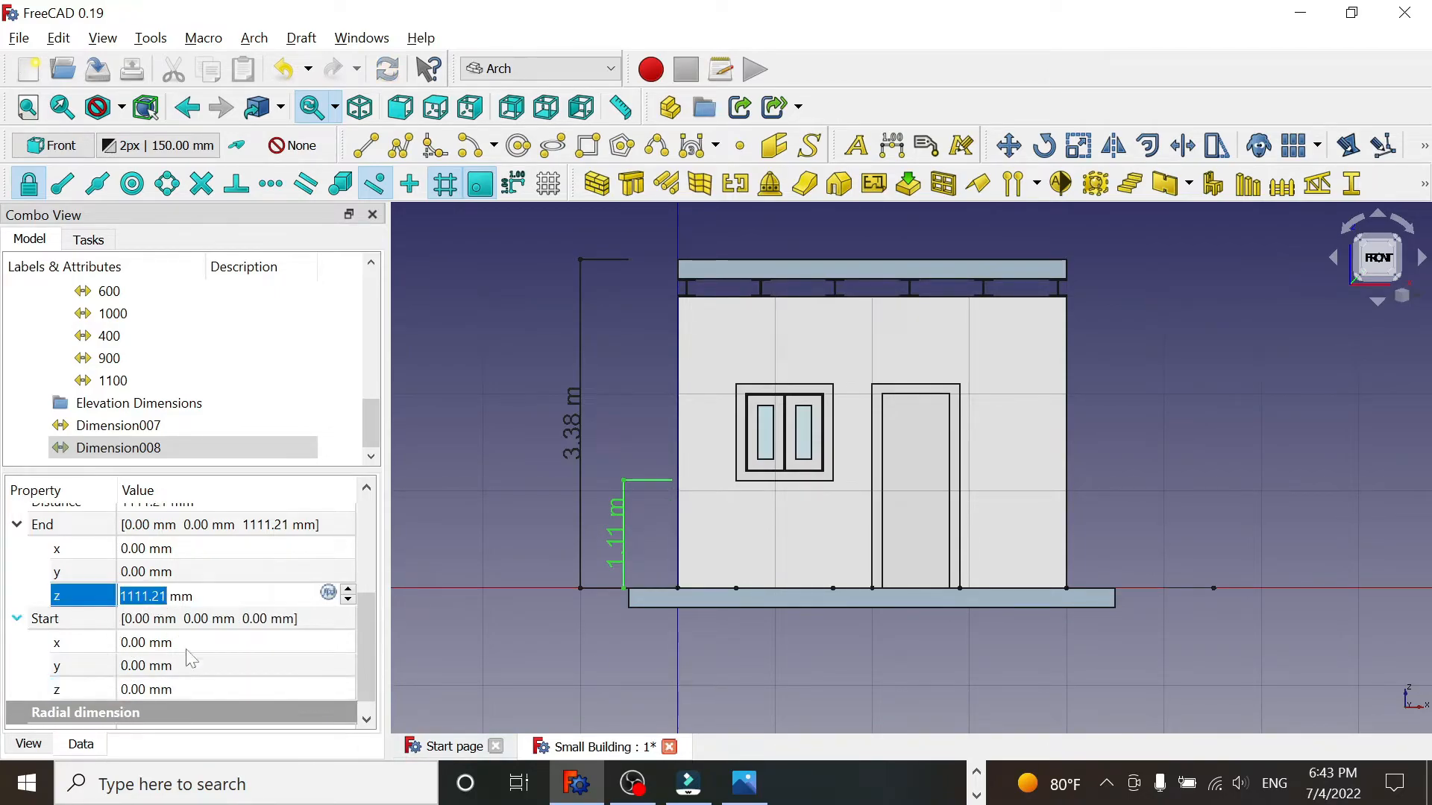
pyautogui.write('110')
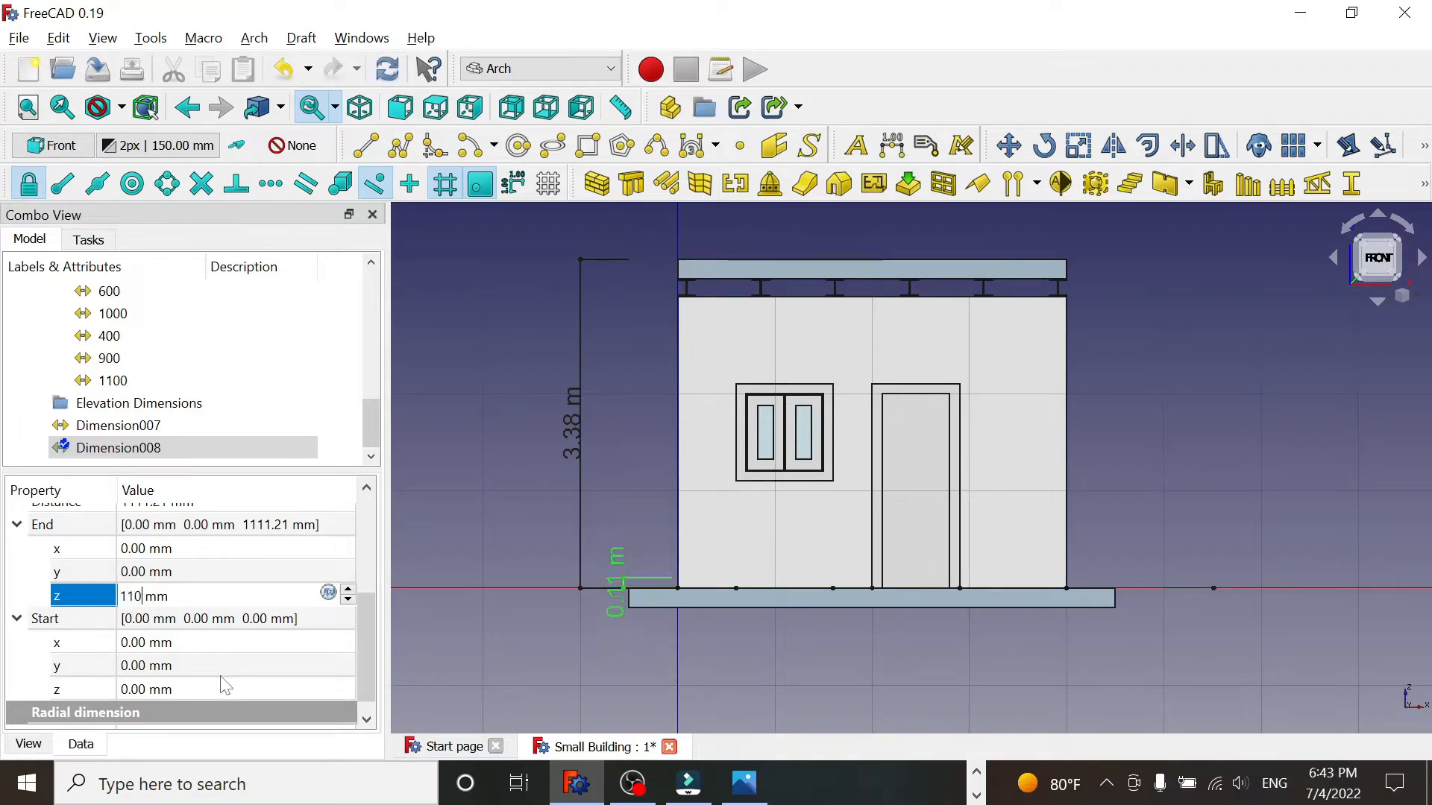
pyautogui.write('0')
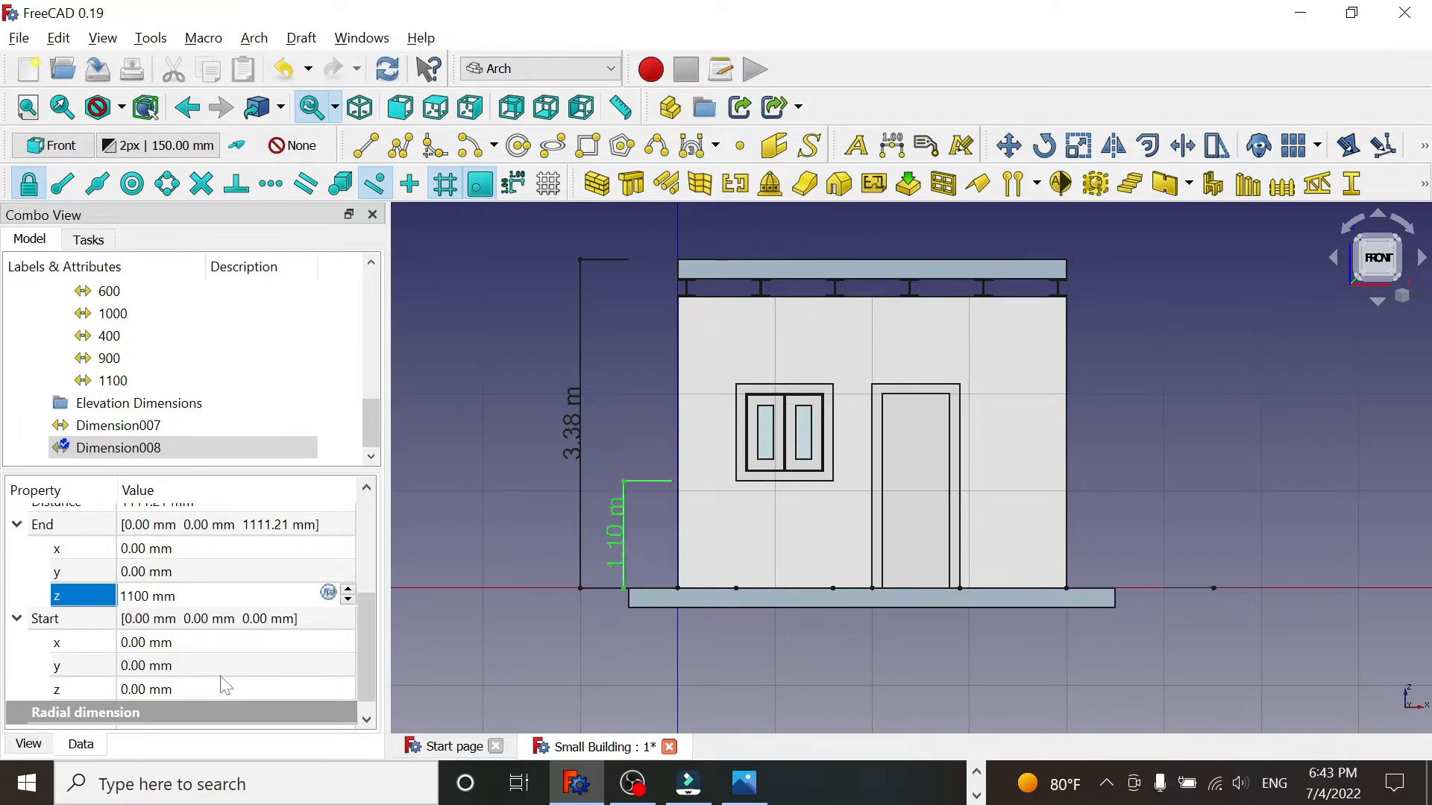
pyautogui.press('Return')
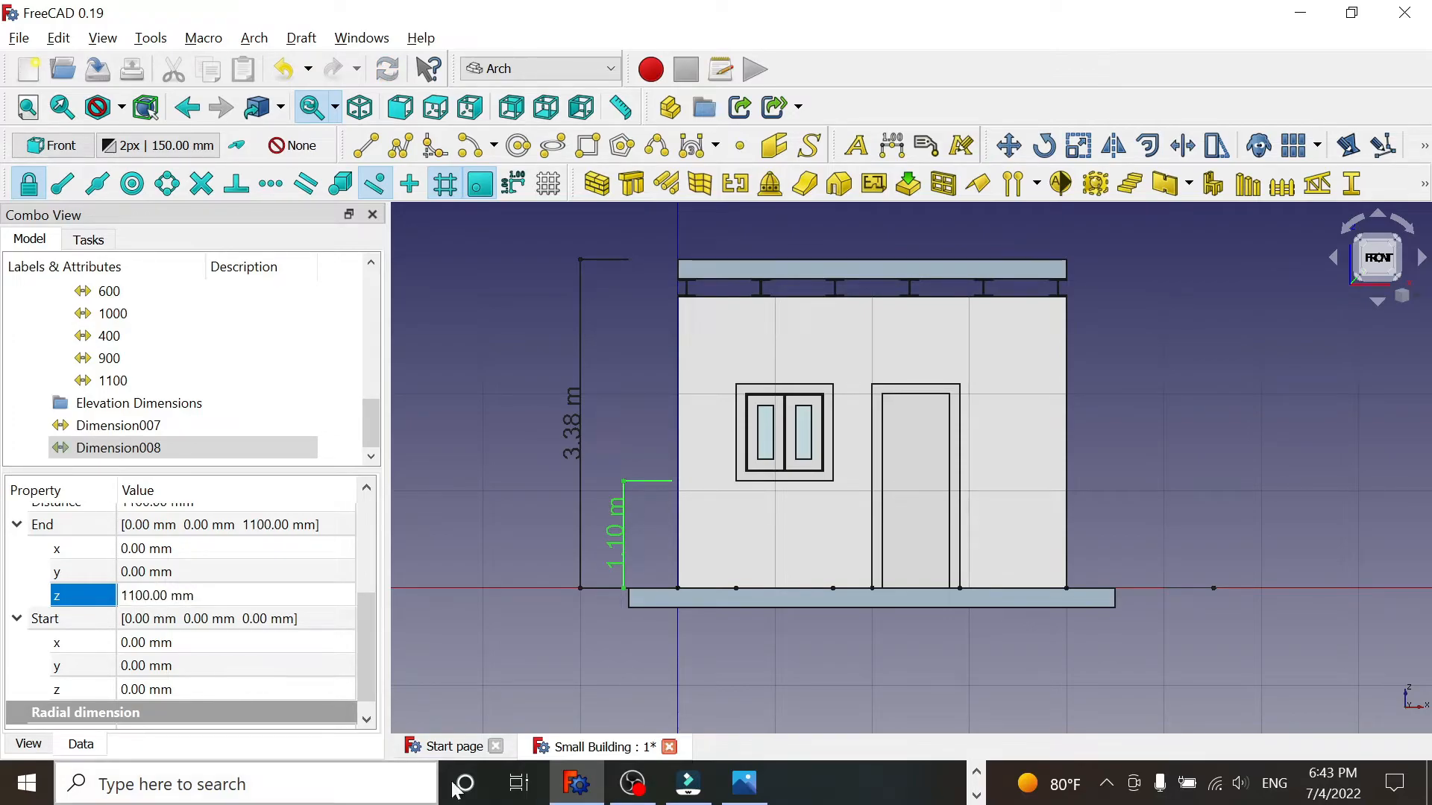
pyautogui.rightClick(1425, 302)
pyautogui.click(1349, 355)
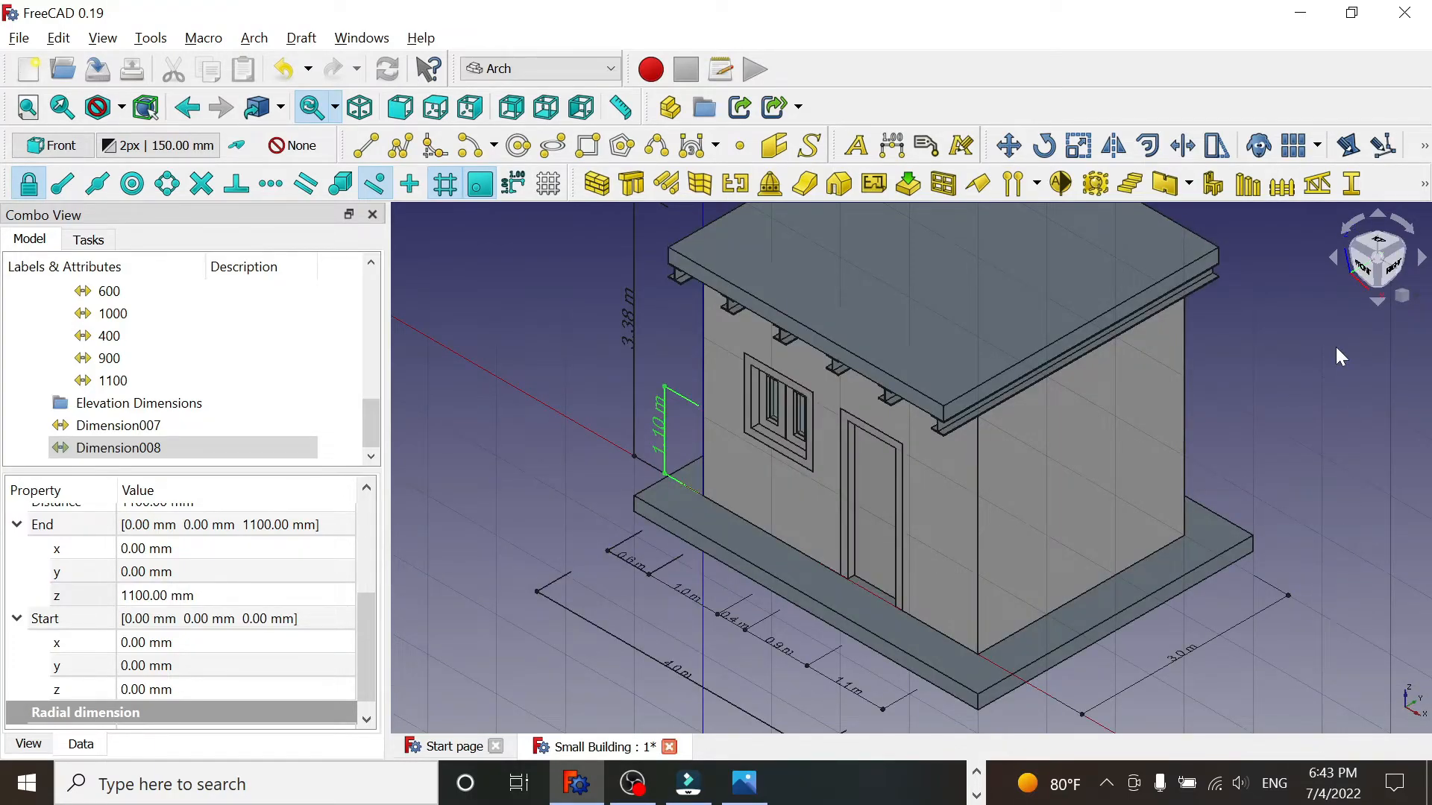
pyautogui.click(1417, 298)
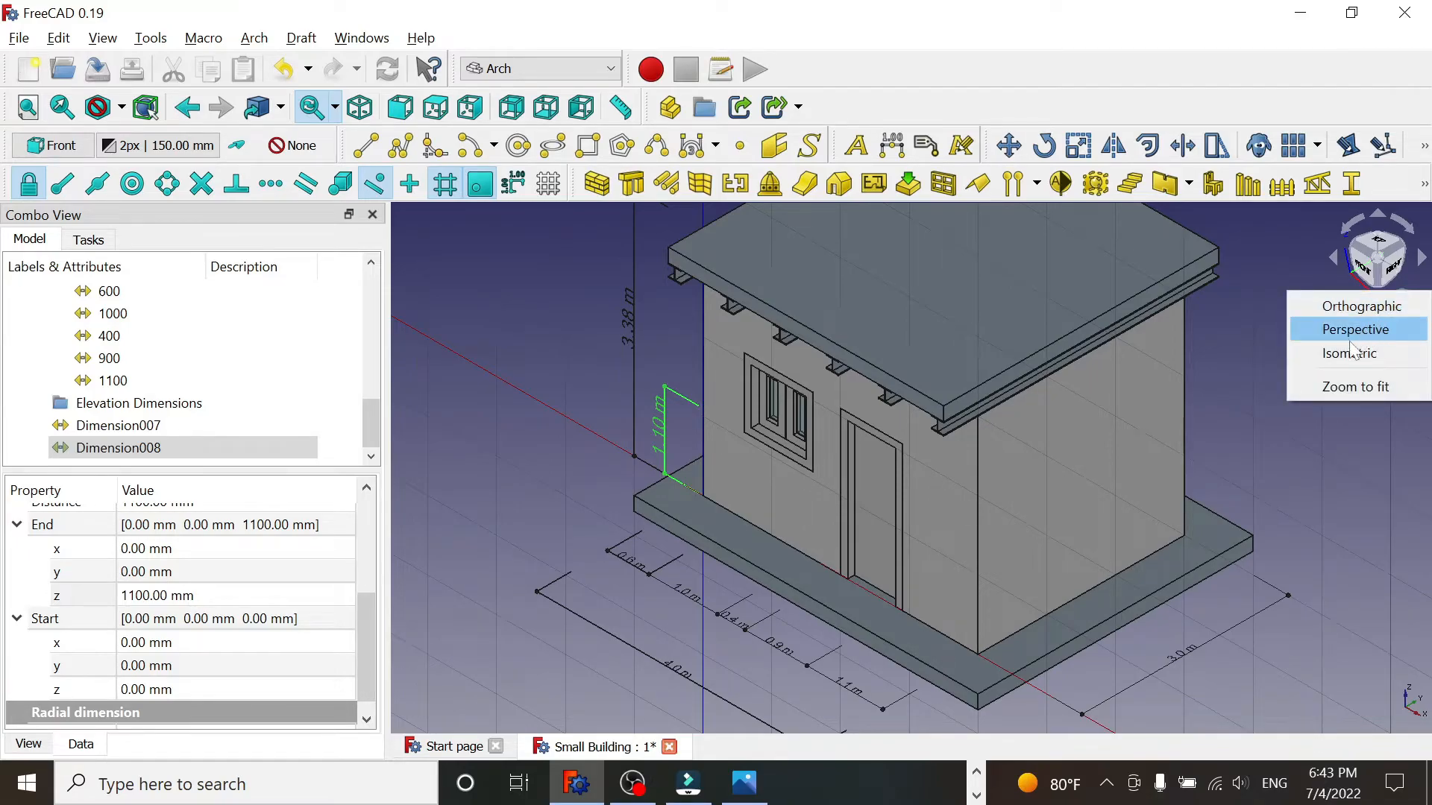
pyautogui.click(1364, 268)
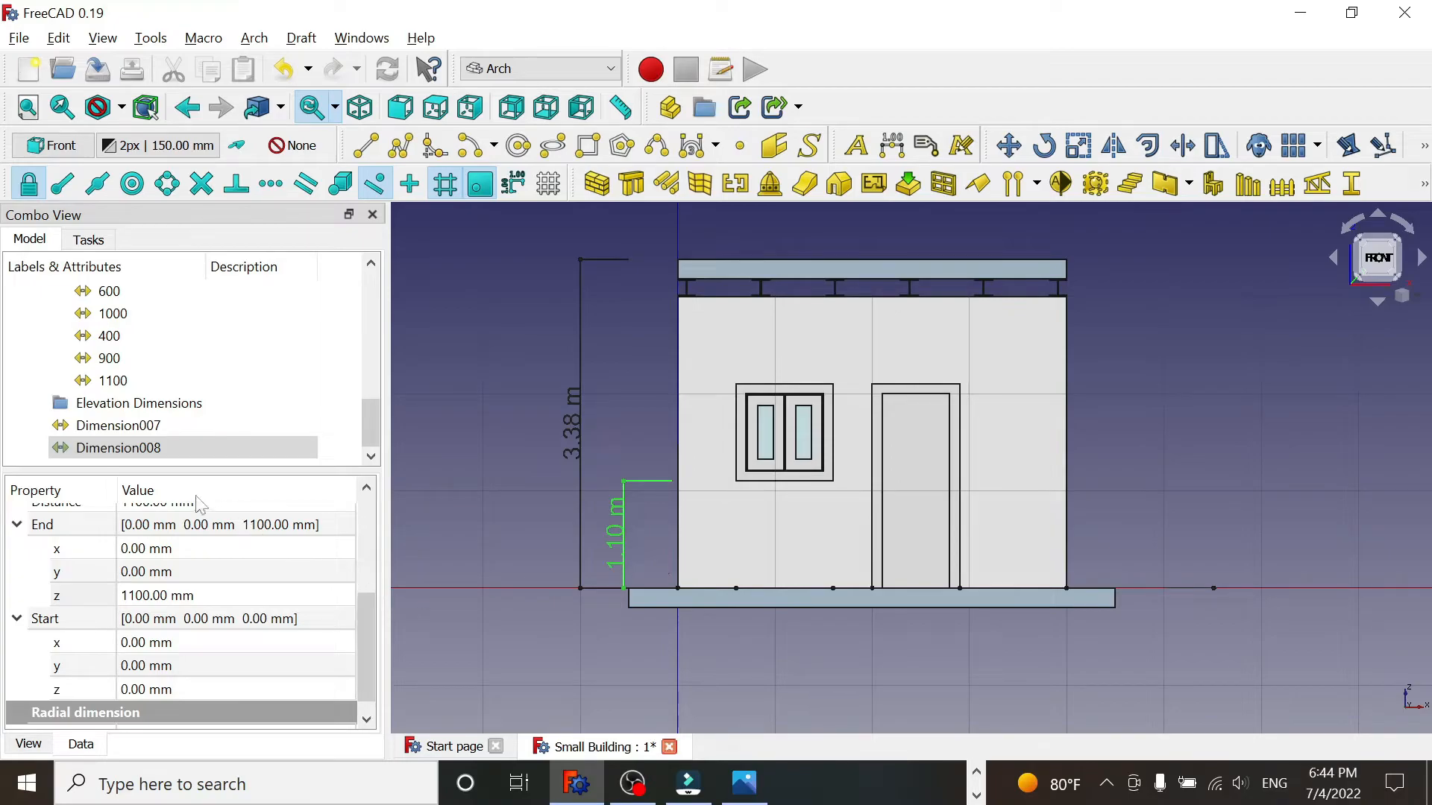
# - Duplicate the sill height dimension and check the window height in the reference drawing
pyautogui.rightClick(115, 448)
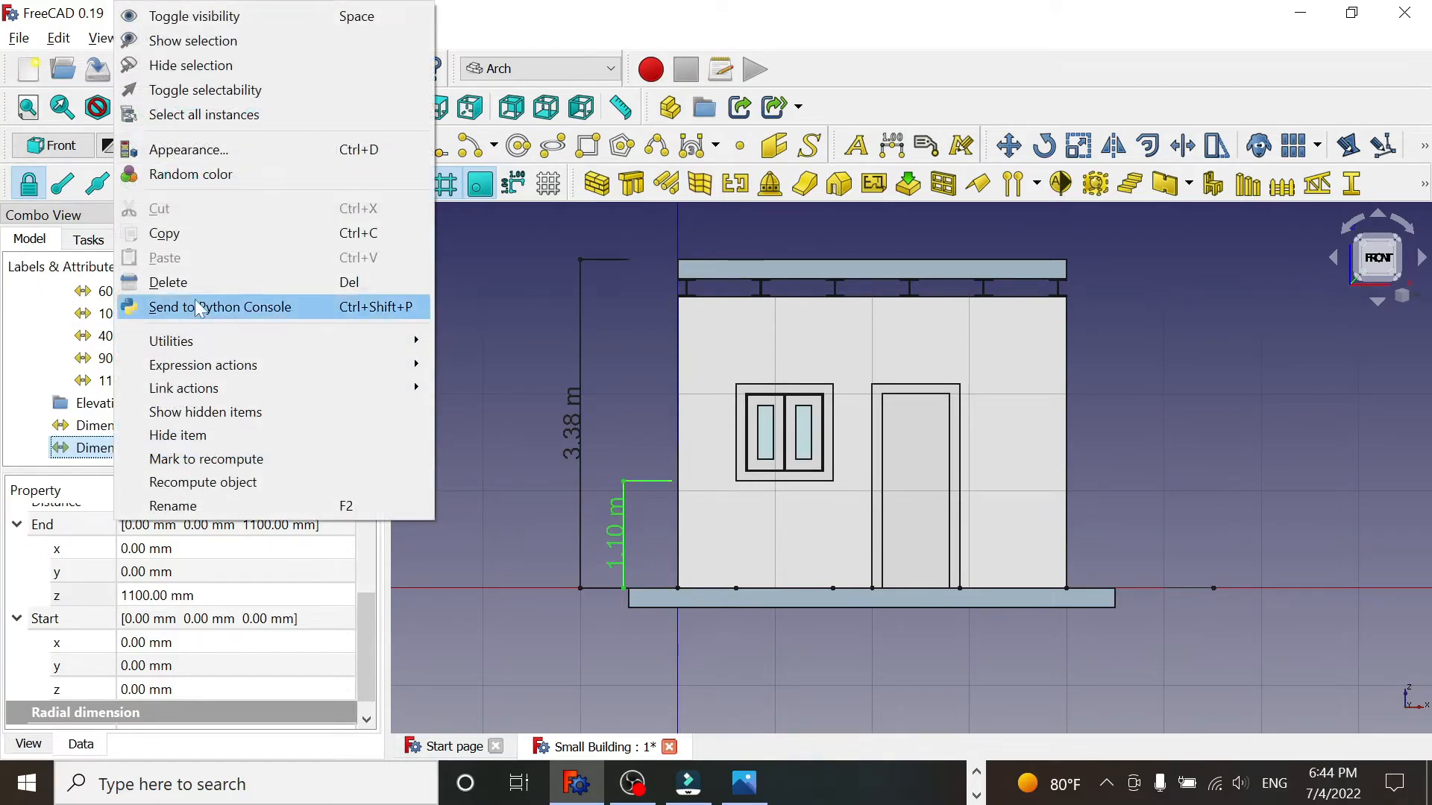
pyautogui.click(186, 232)
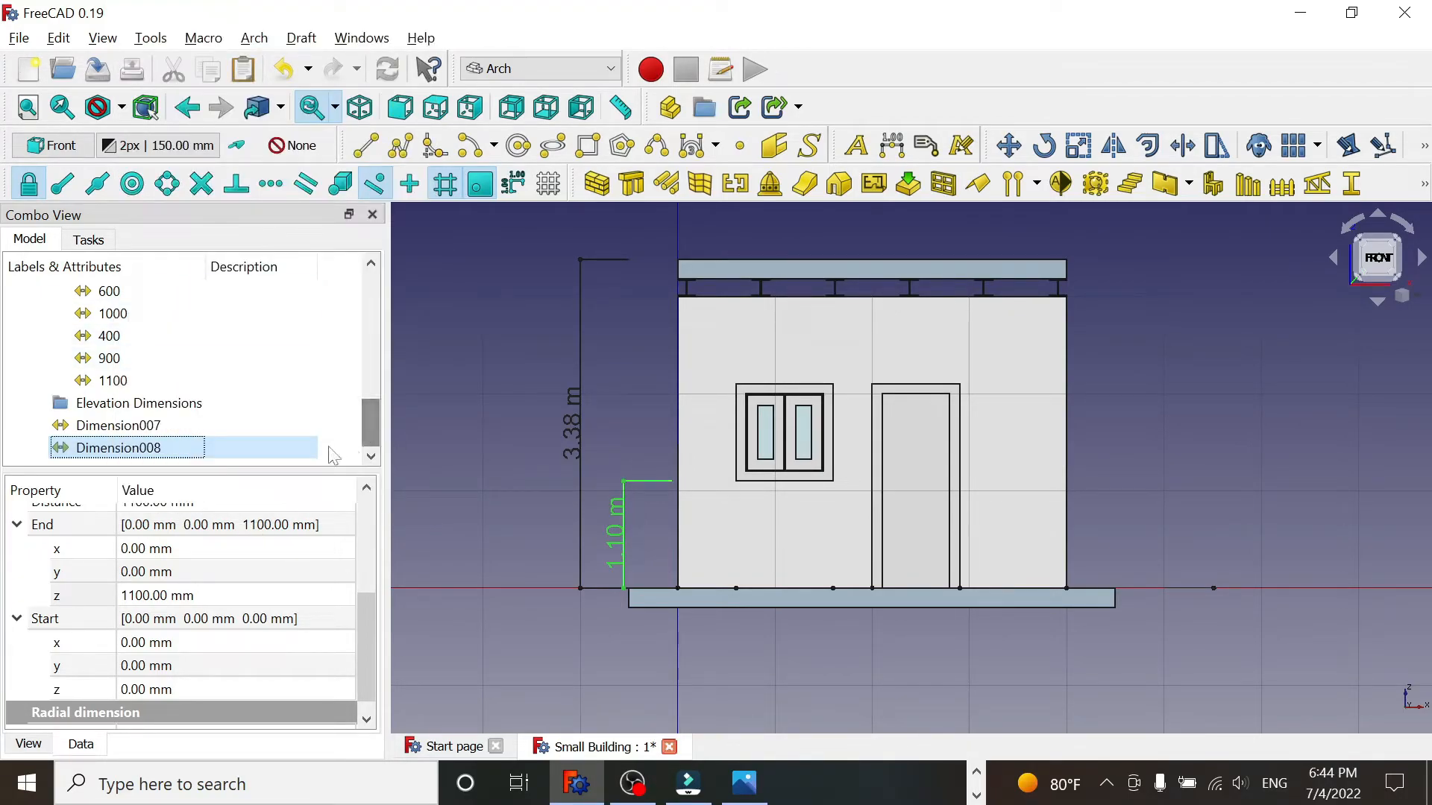
pyautogui.rightClick(275, 449)
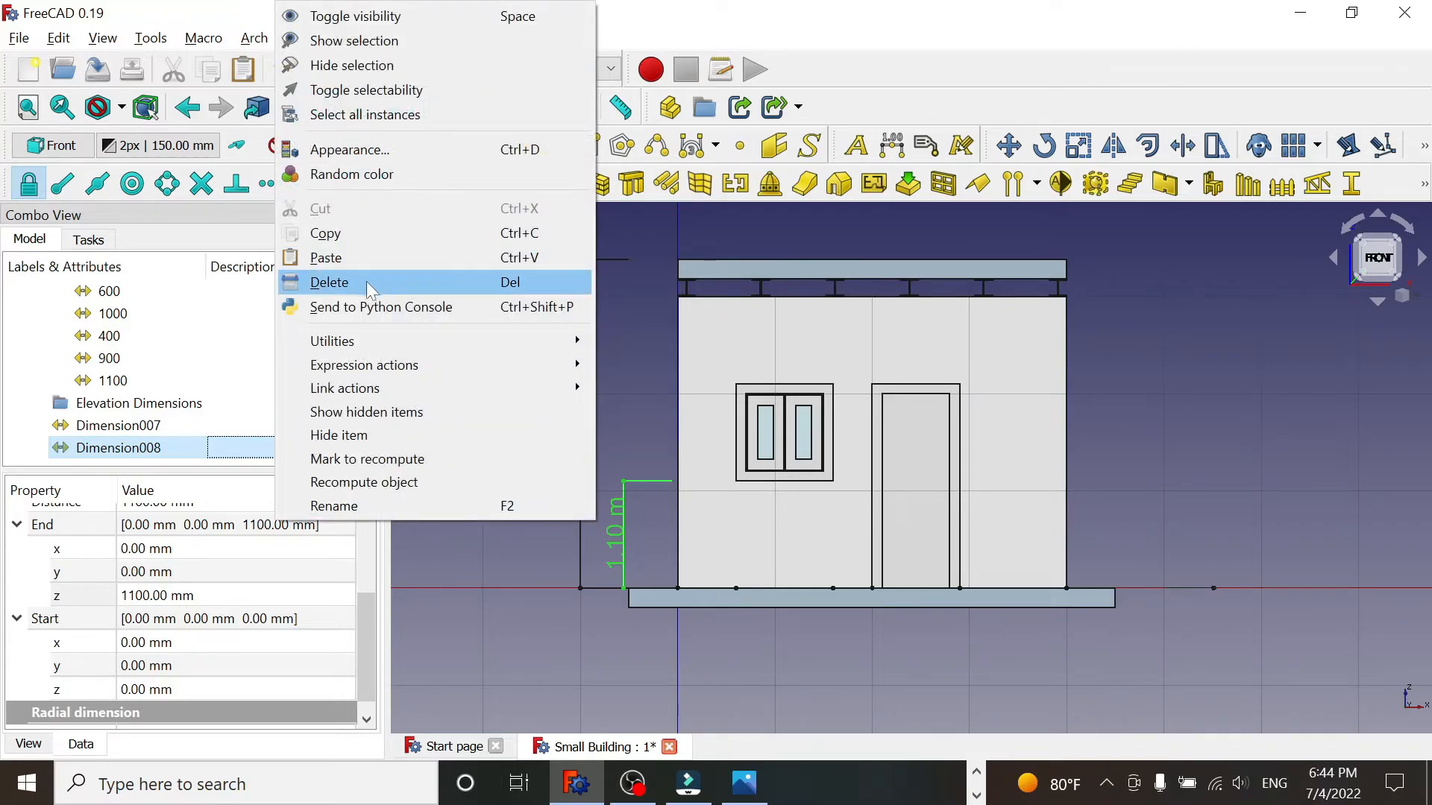
pyautogui.click(369, 259)
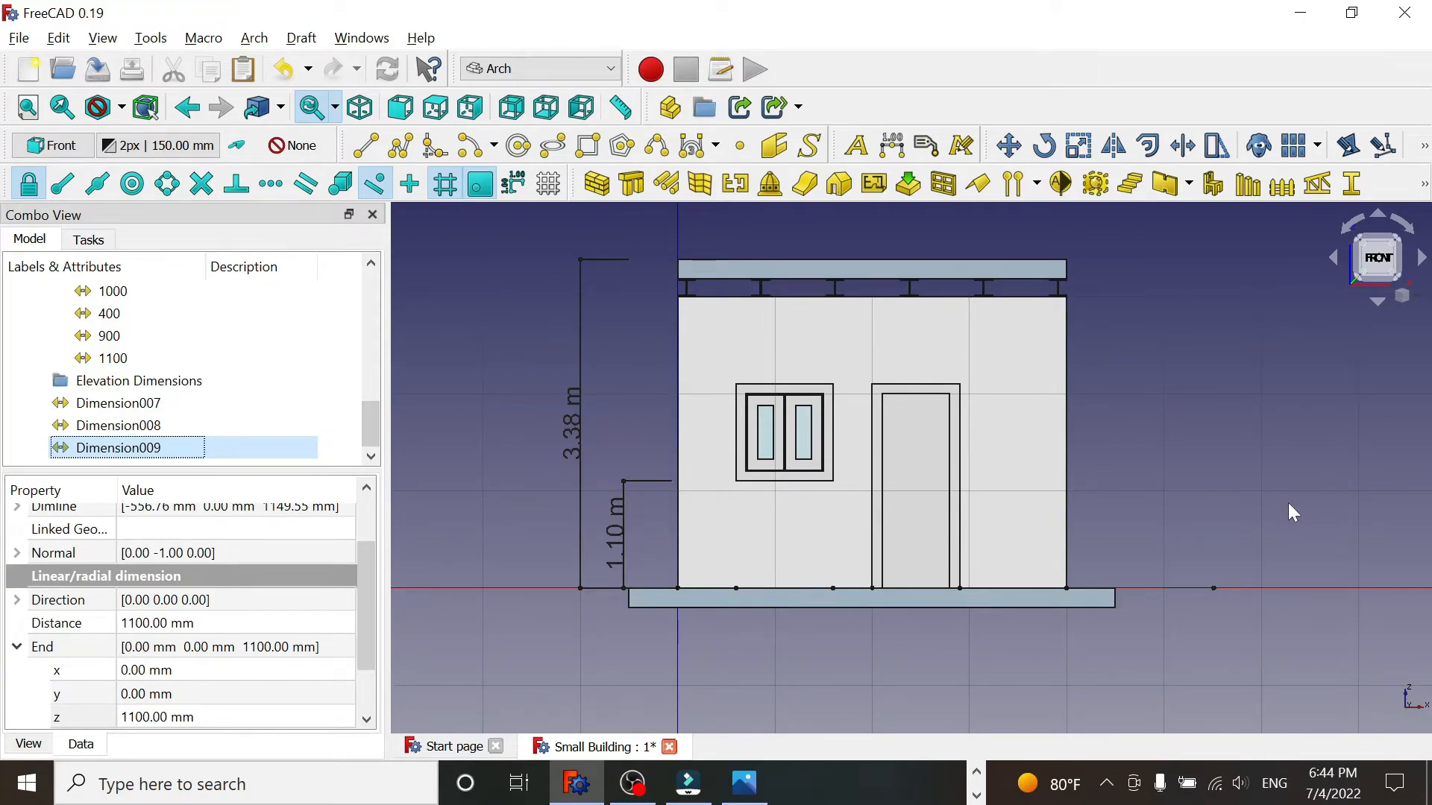
pyautogui.hotkey('alt', 'Tab')
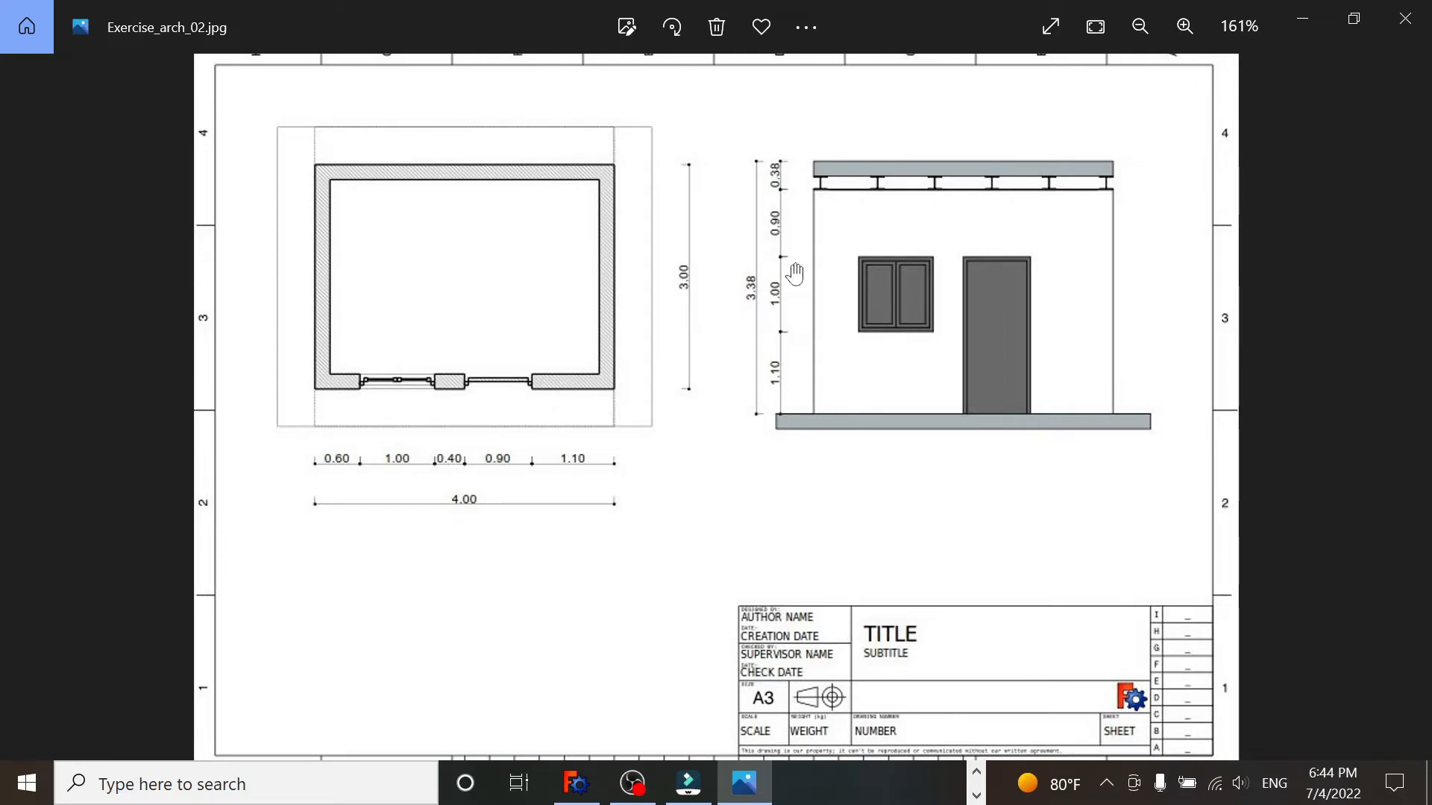
pyautogui.hotkey('alt', 'Tab')
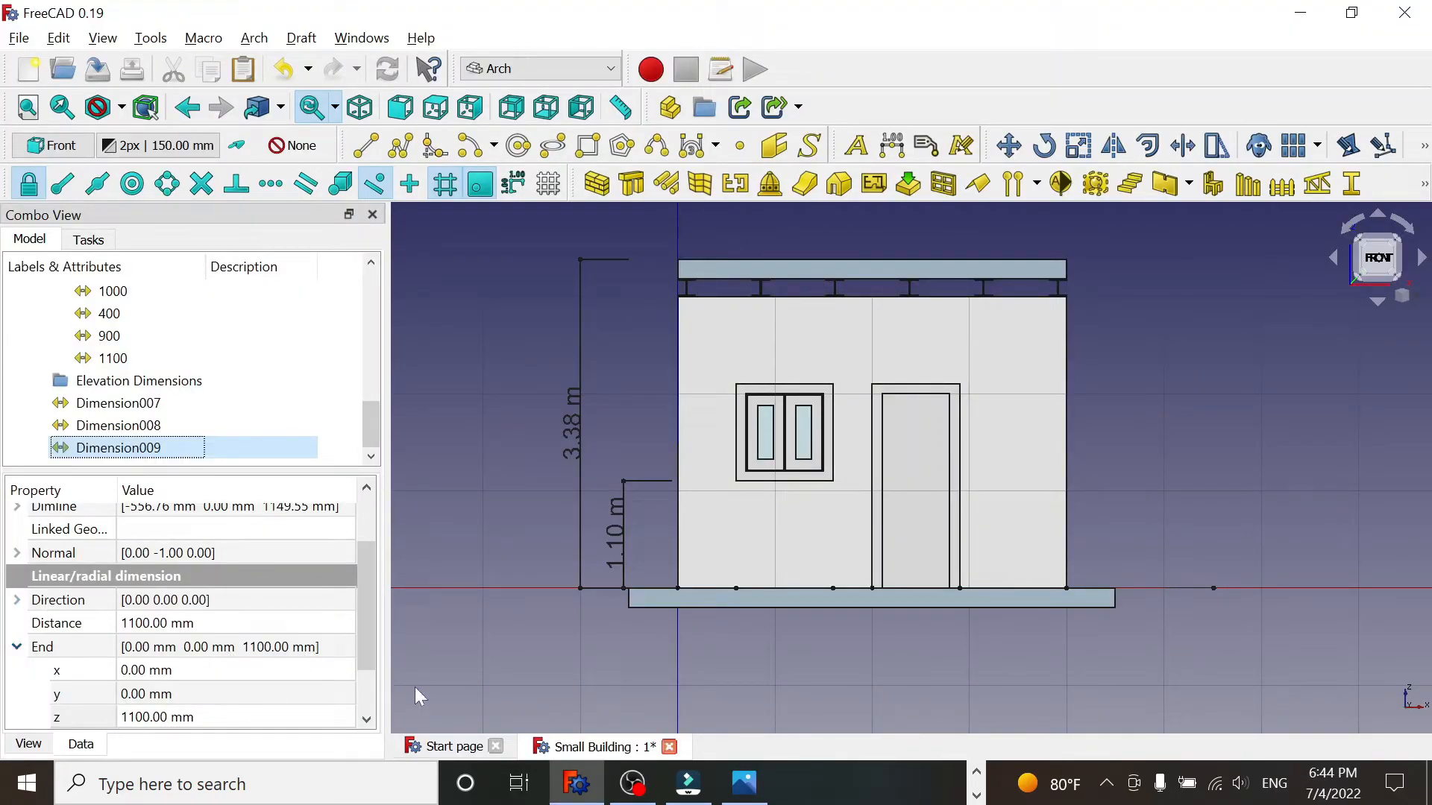
# - Set the duplicated dimension's start point z-coordinate to 1100 mm and its end point z-coordinate to 2100 mm
pyautogui.moveTo(367, 610); pyautogui.dragTo(367, 657)
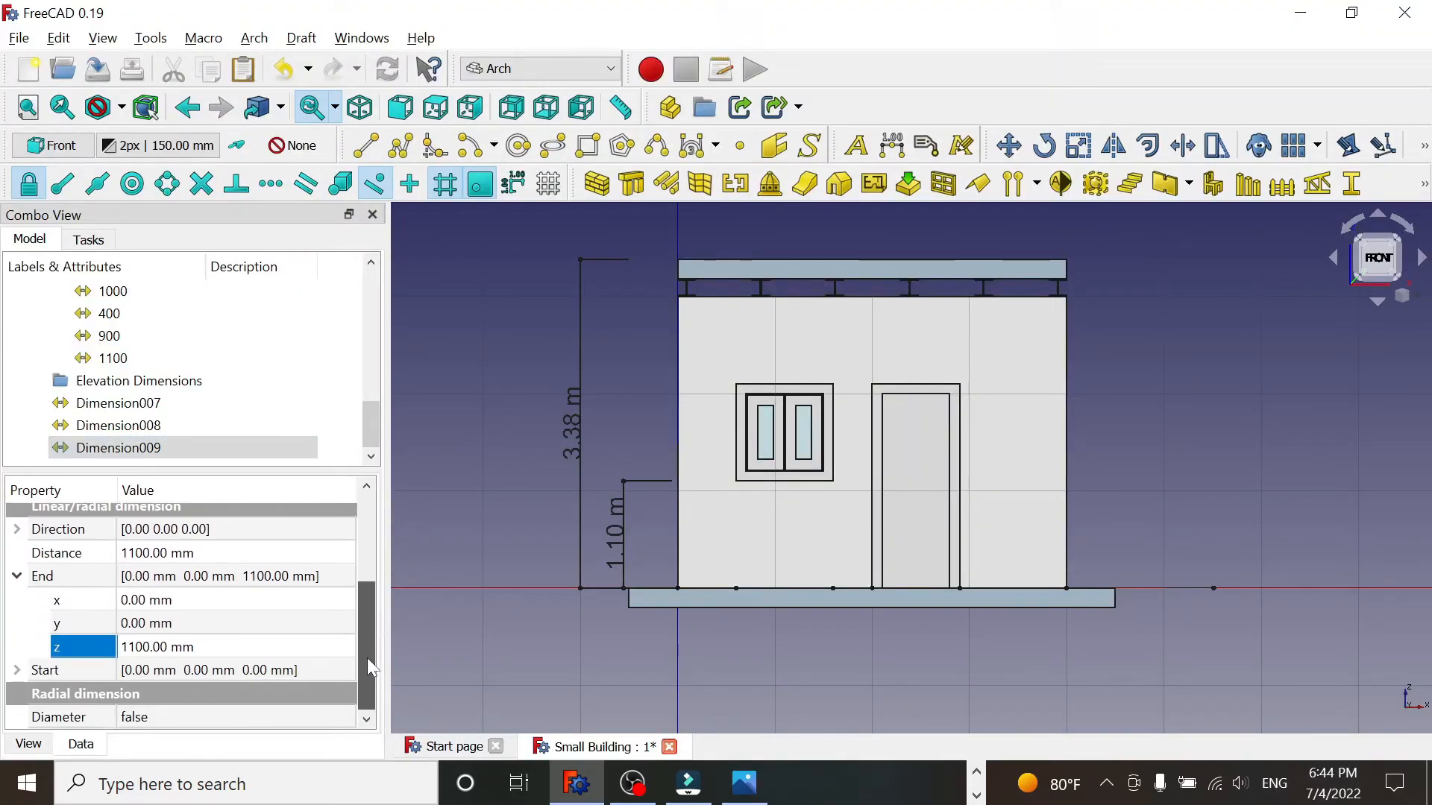
pyautogui.click(16, 672)
pyautogui.moveTo(193, 471); pyautogui.dragTo(194, 419)
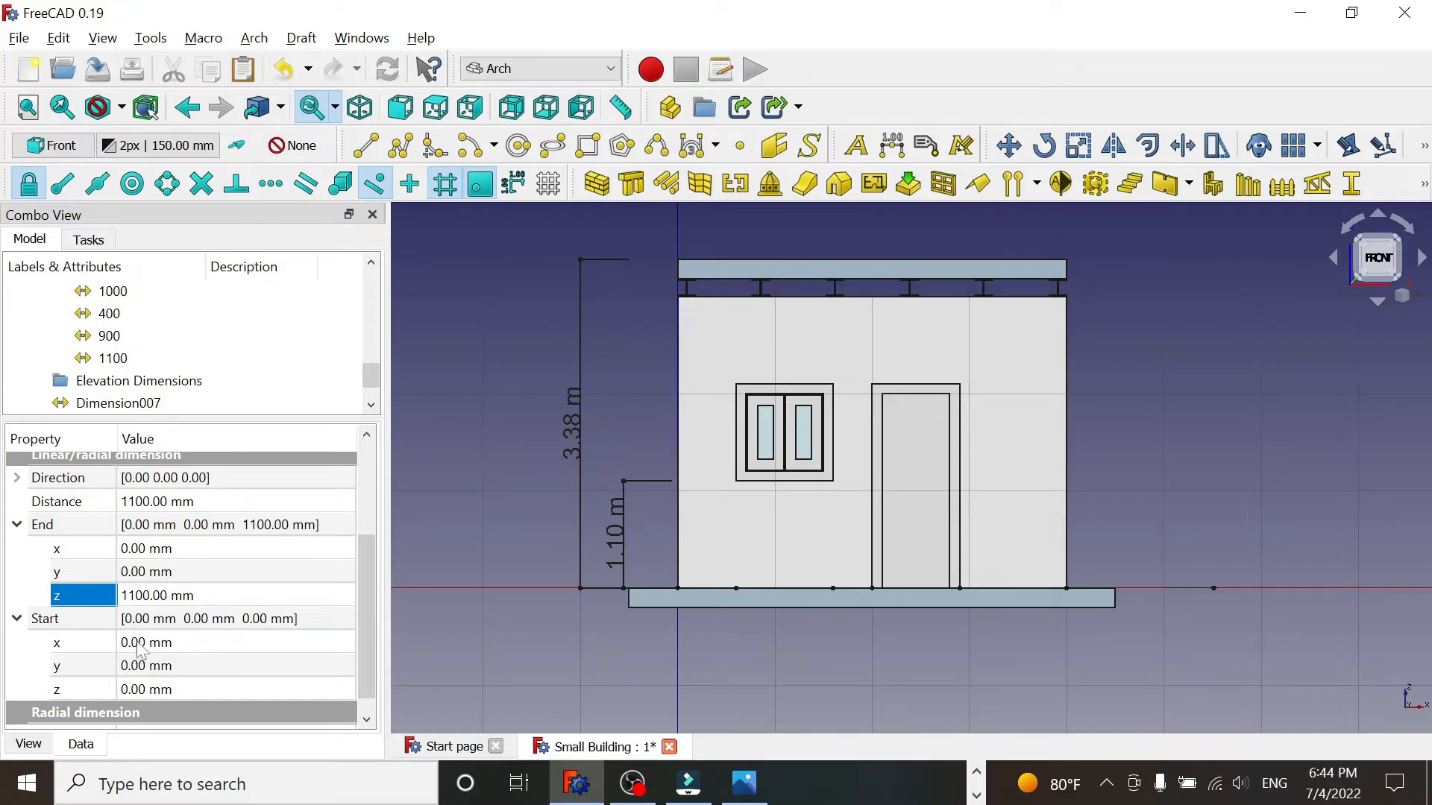
pyautogui.click(138, 690)
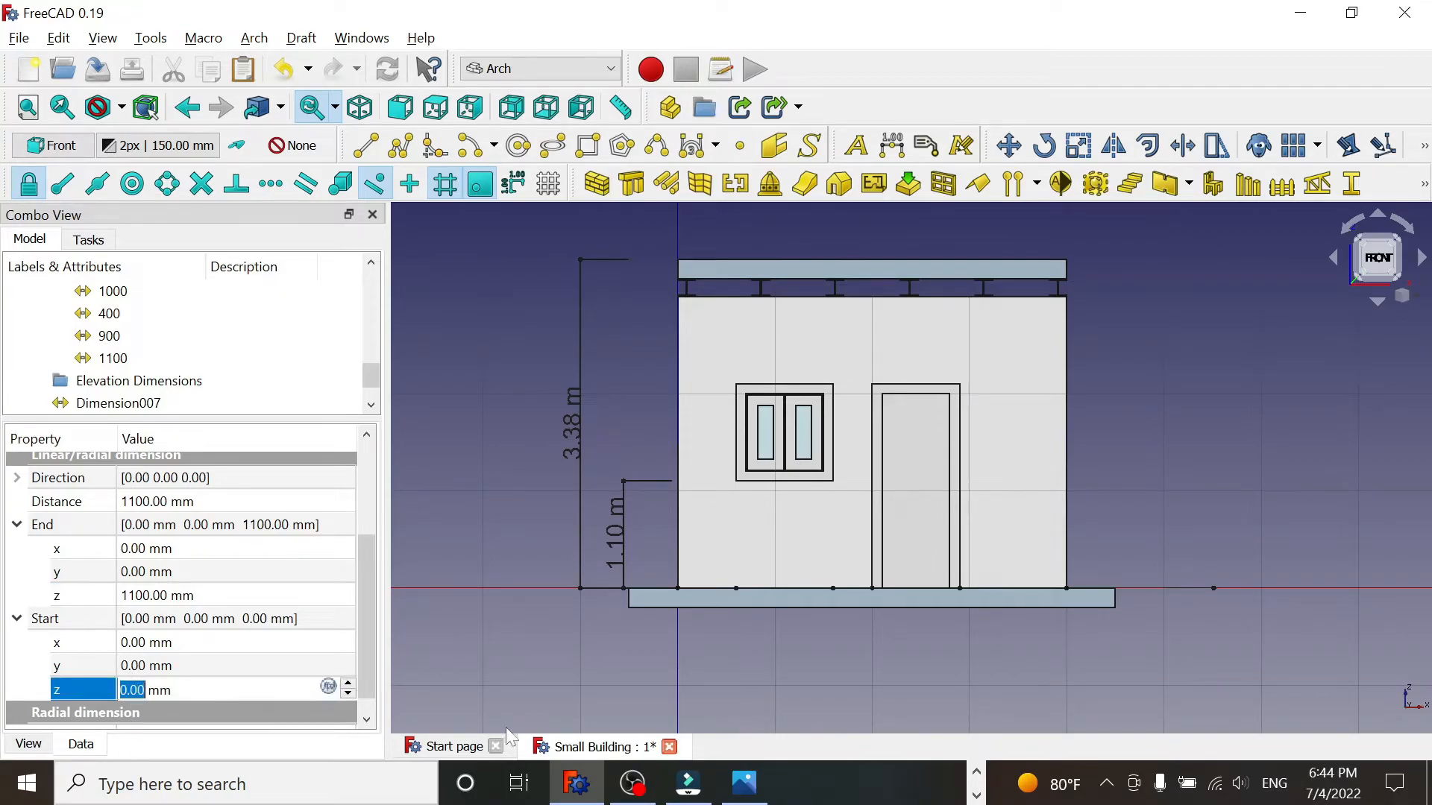
pyautogui.write('11')
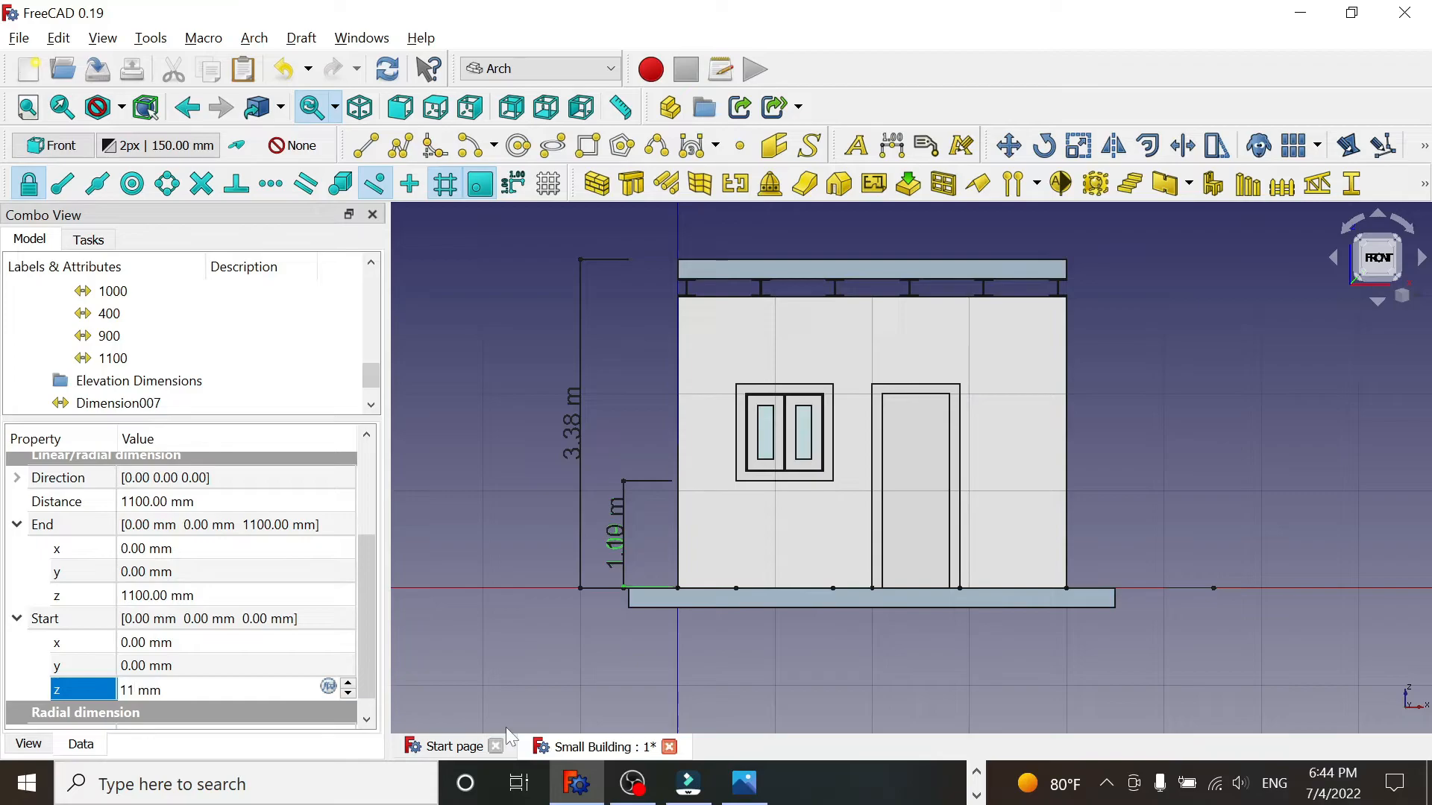
pyautogui.write('0')
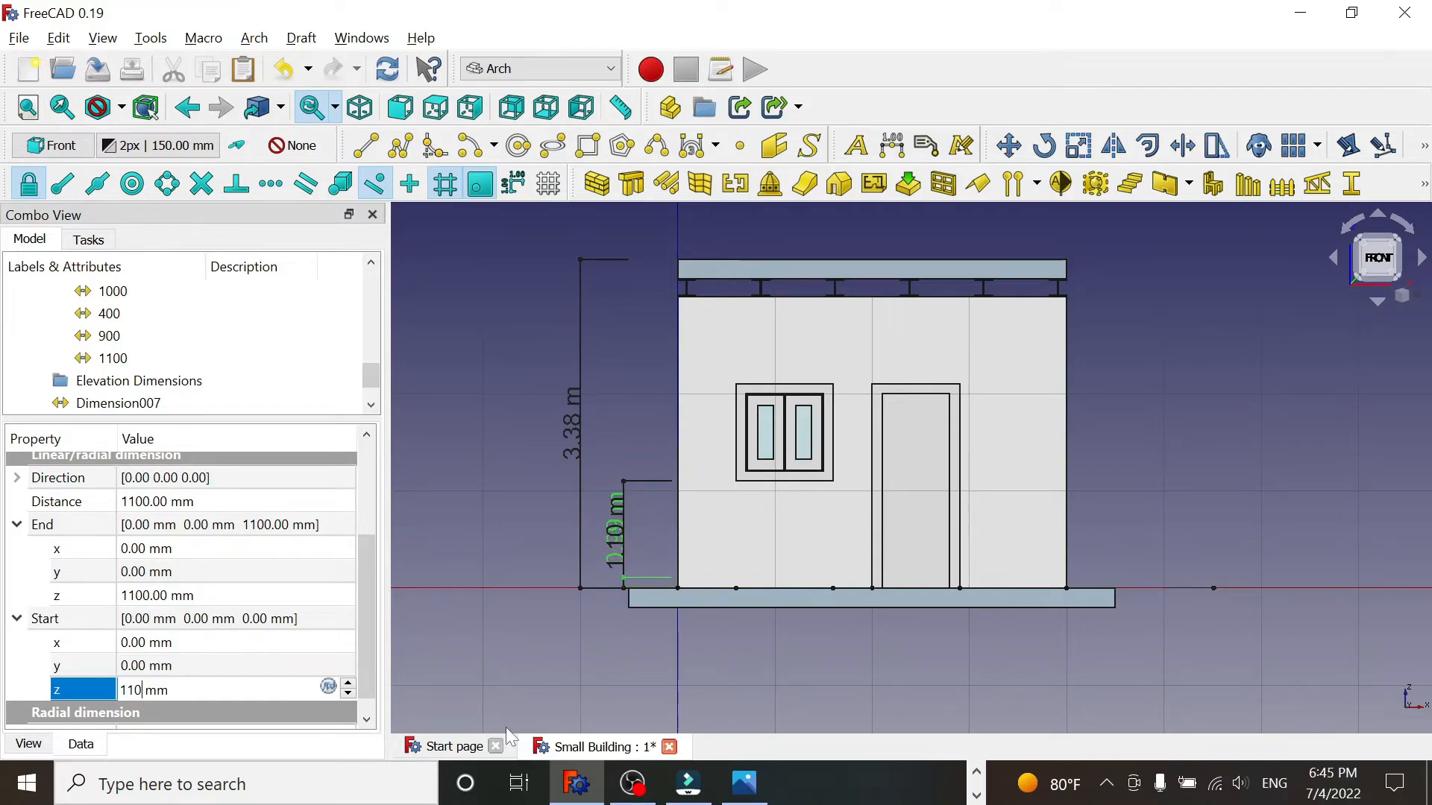
pyautogui.write('0')
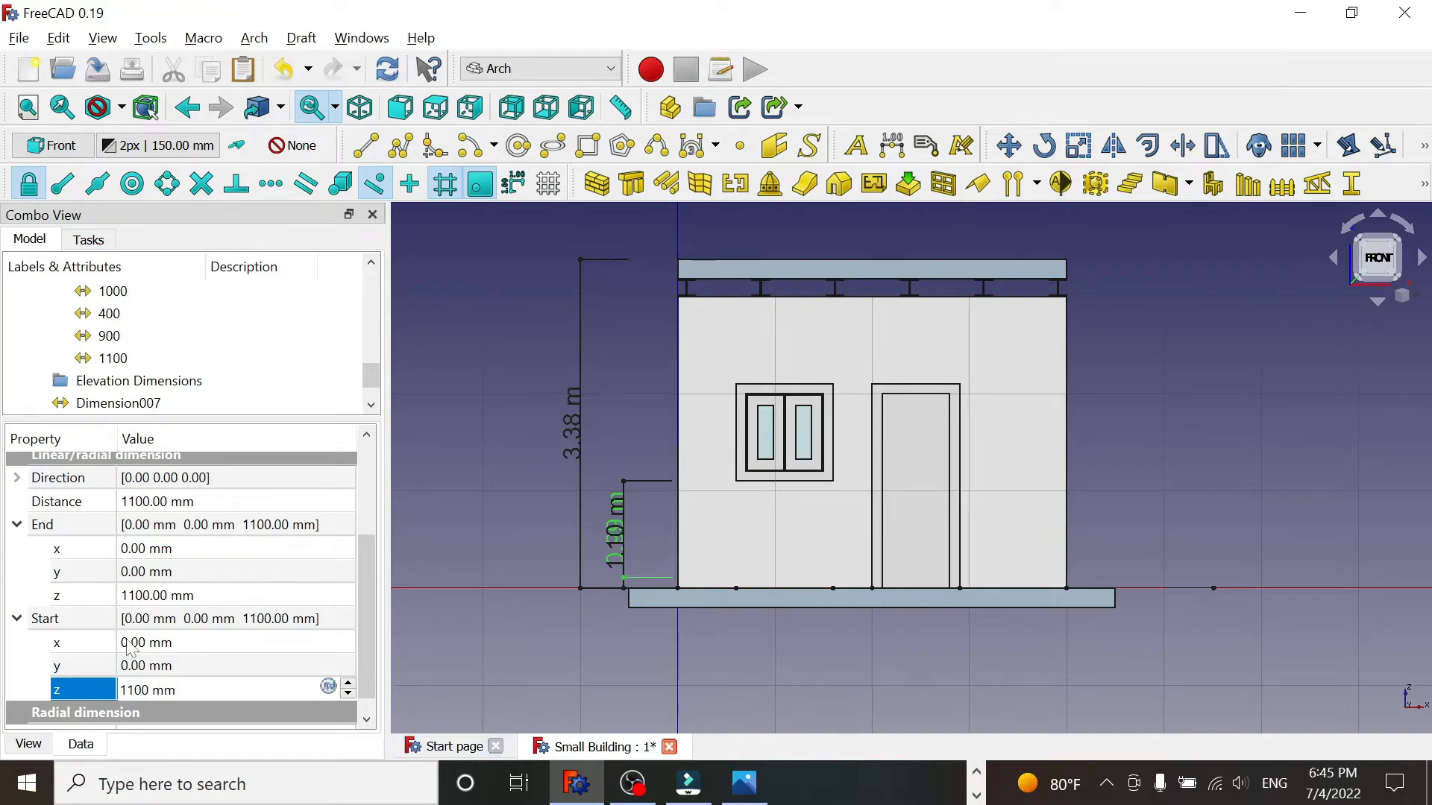
pyautogui.click(141, 595)
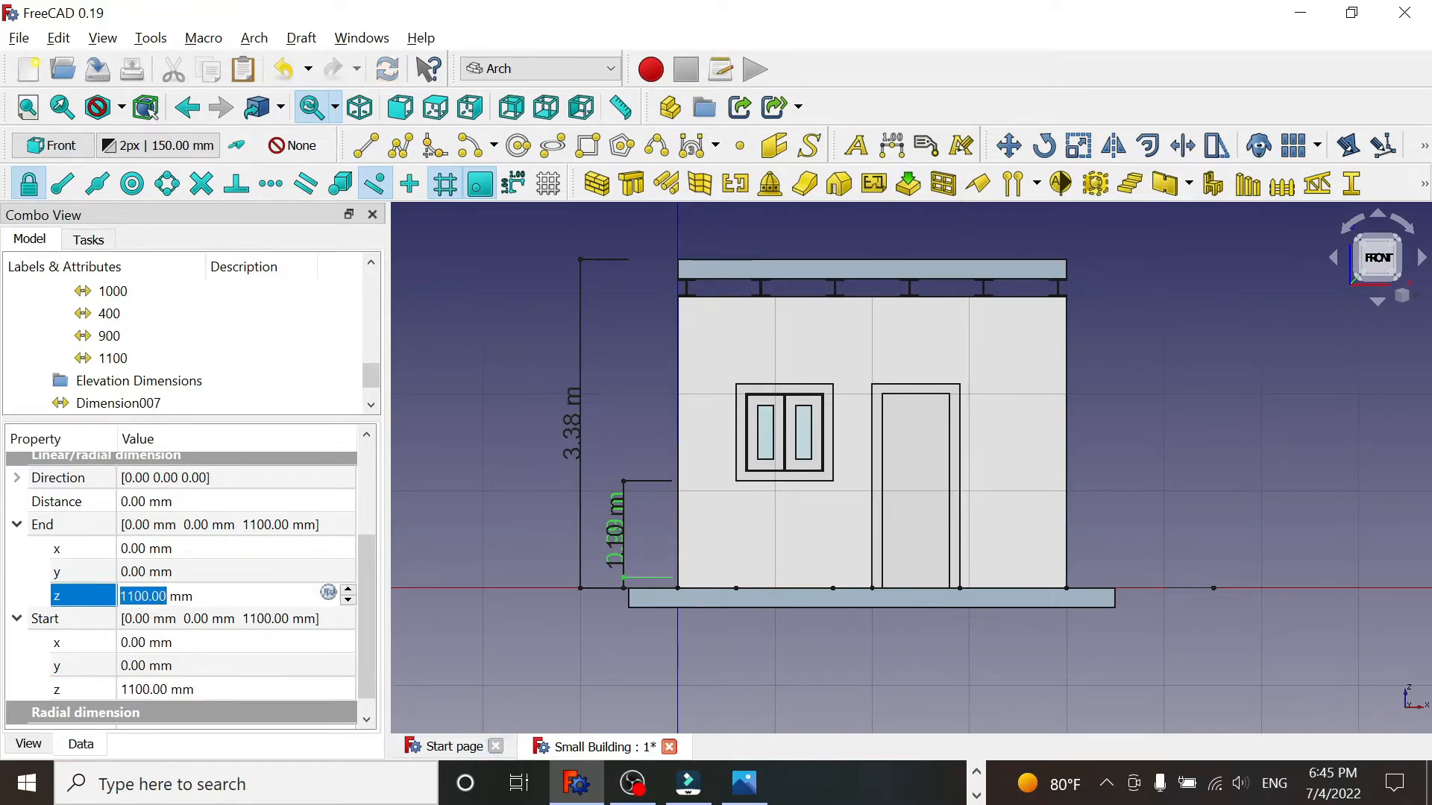
pyautogui.write('2100')
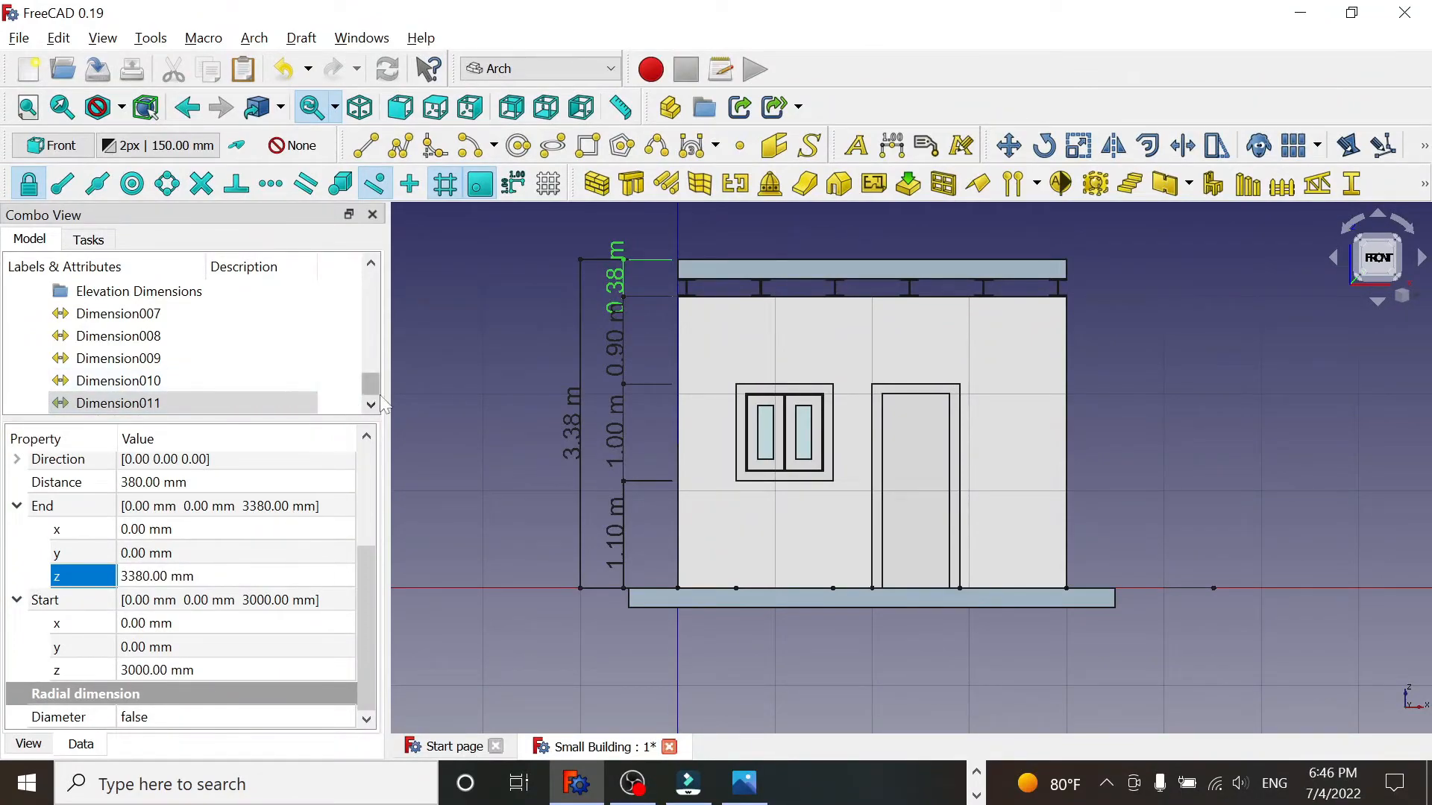
# - Set the font size of all five elevation dimensions, Dimension007 to Dimension011, to 150 mm
pyautogui.keyDown('ctrl'); pyautogui.click(179, 381); pyautogui.keyUp('ctrl')
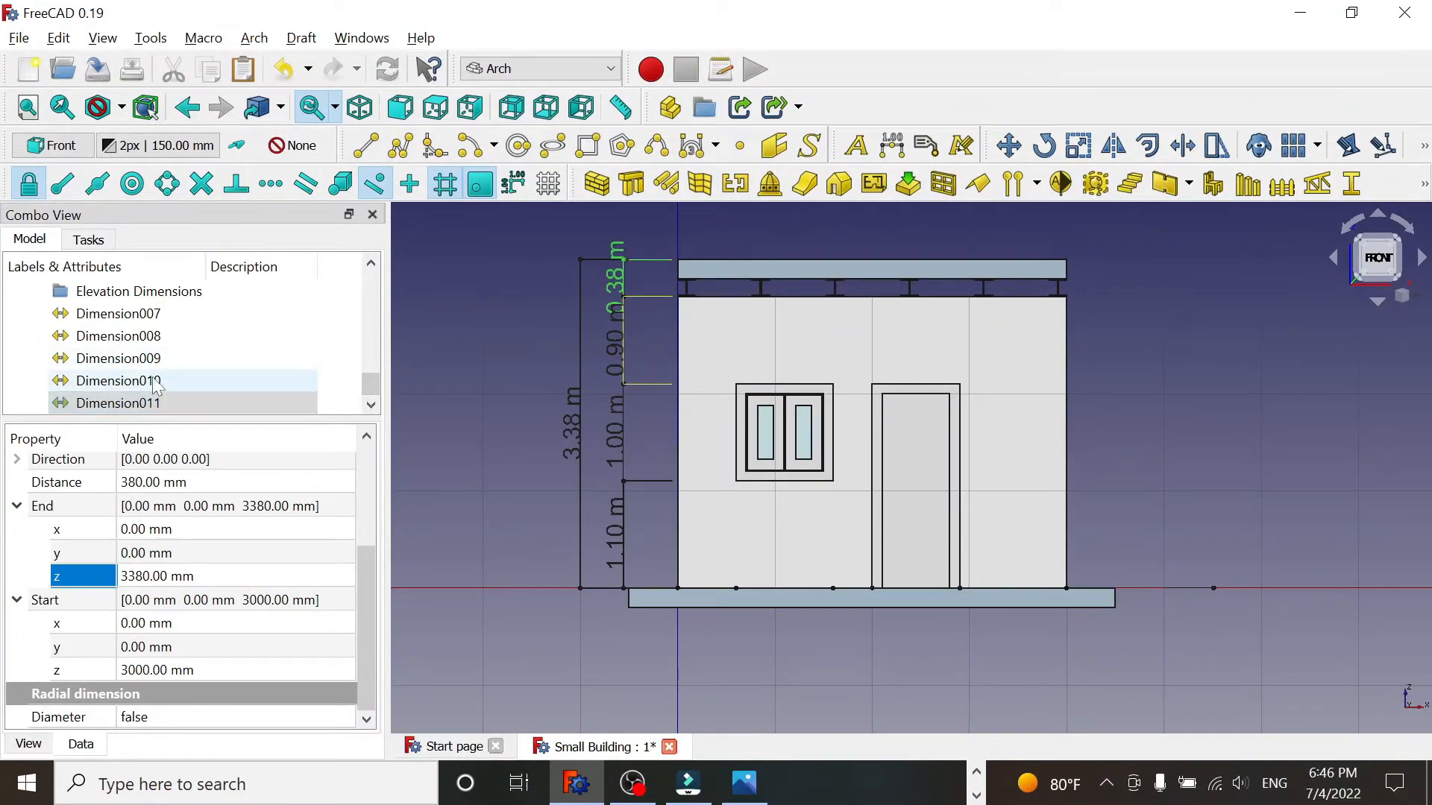
pyautogui.hotkey('shift', 'Up')
pyautogui.hotkey('shift', 'Up')
pyautogui.hotkey('shift', 'Up')
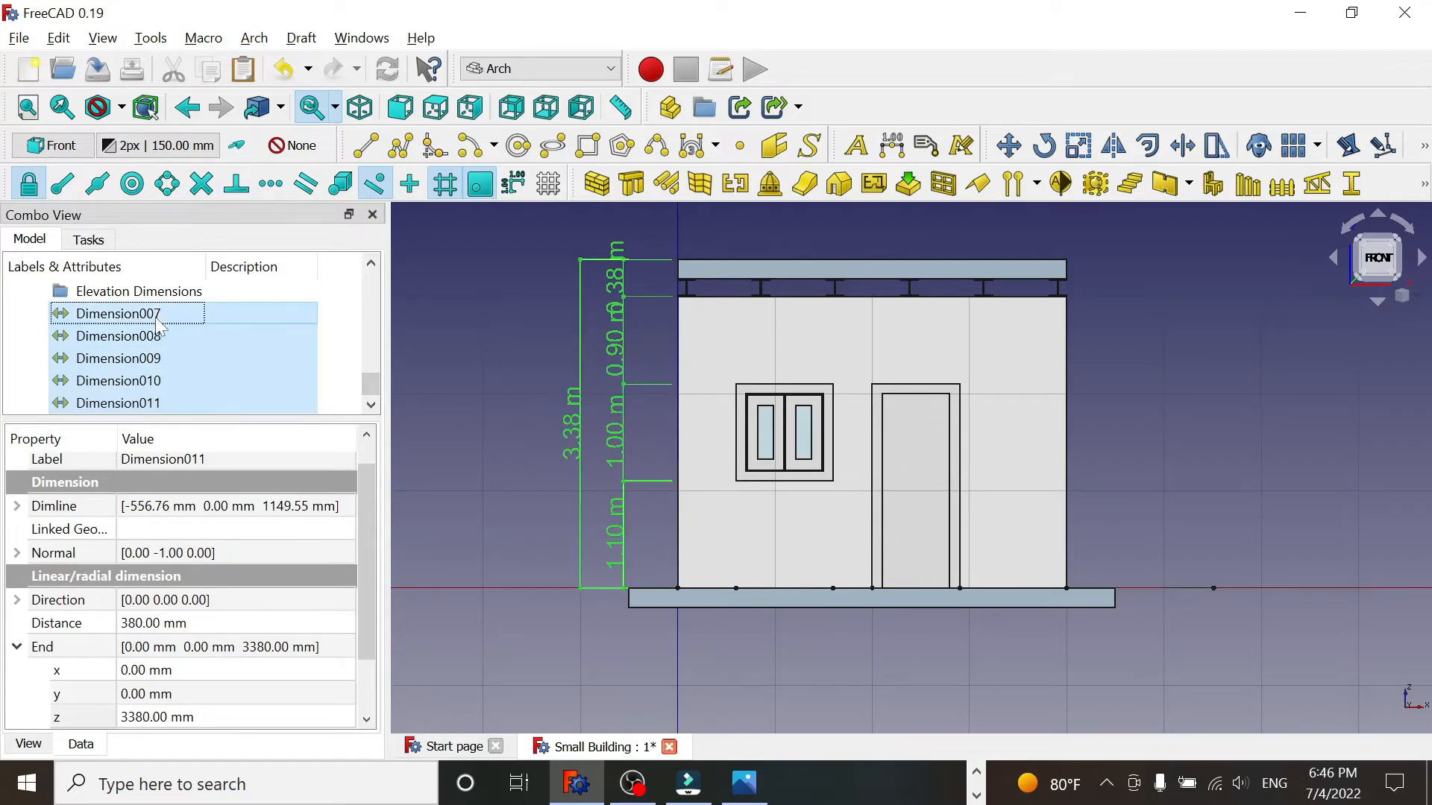
pyautogui.moveTo(366, 561); pyautogui.dragTo(363, 643)
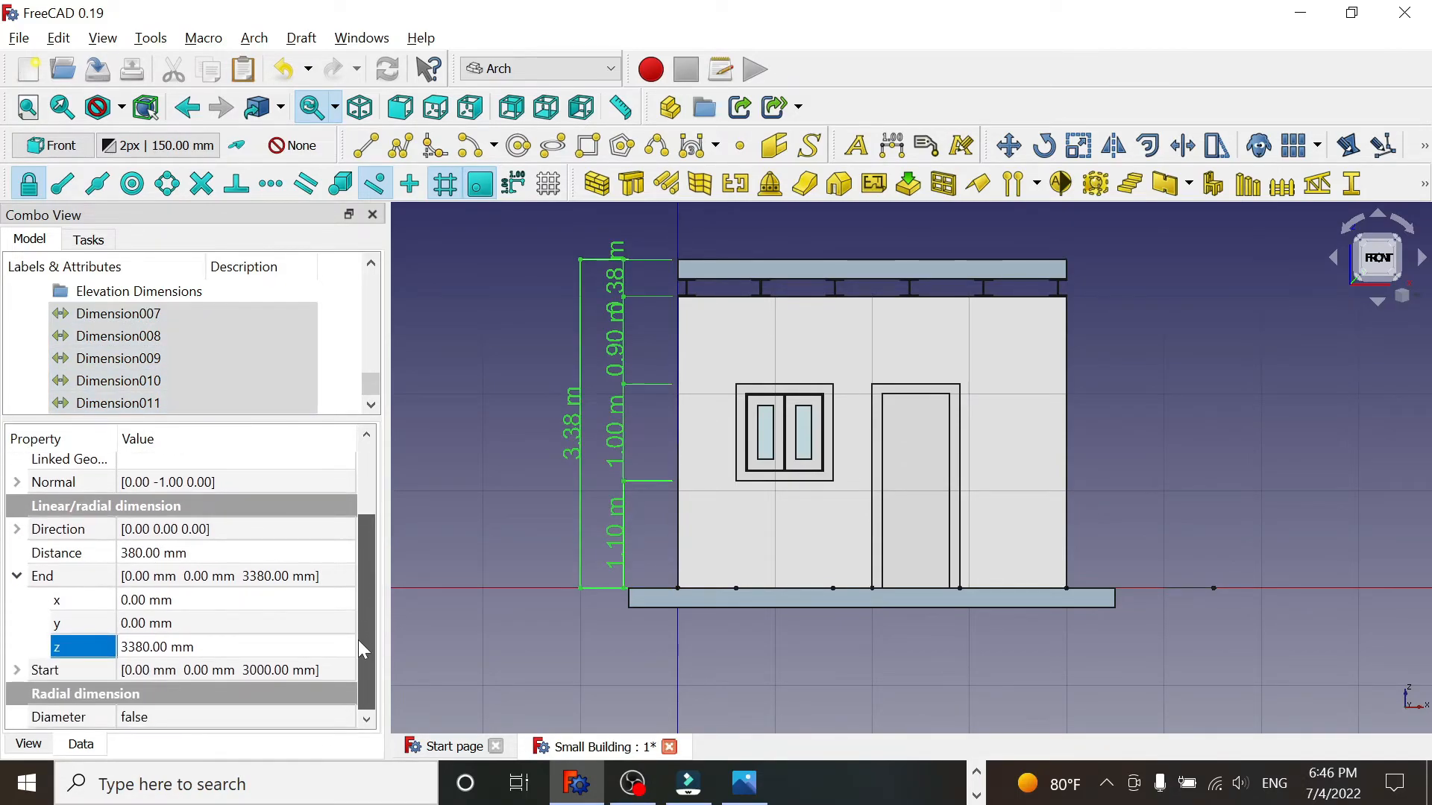
pyautogui.moveTo(358, 641); pyautogui.dragTo(361, 536)
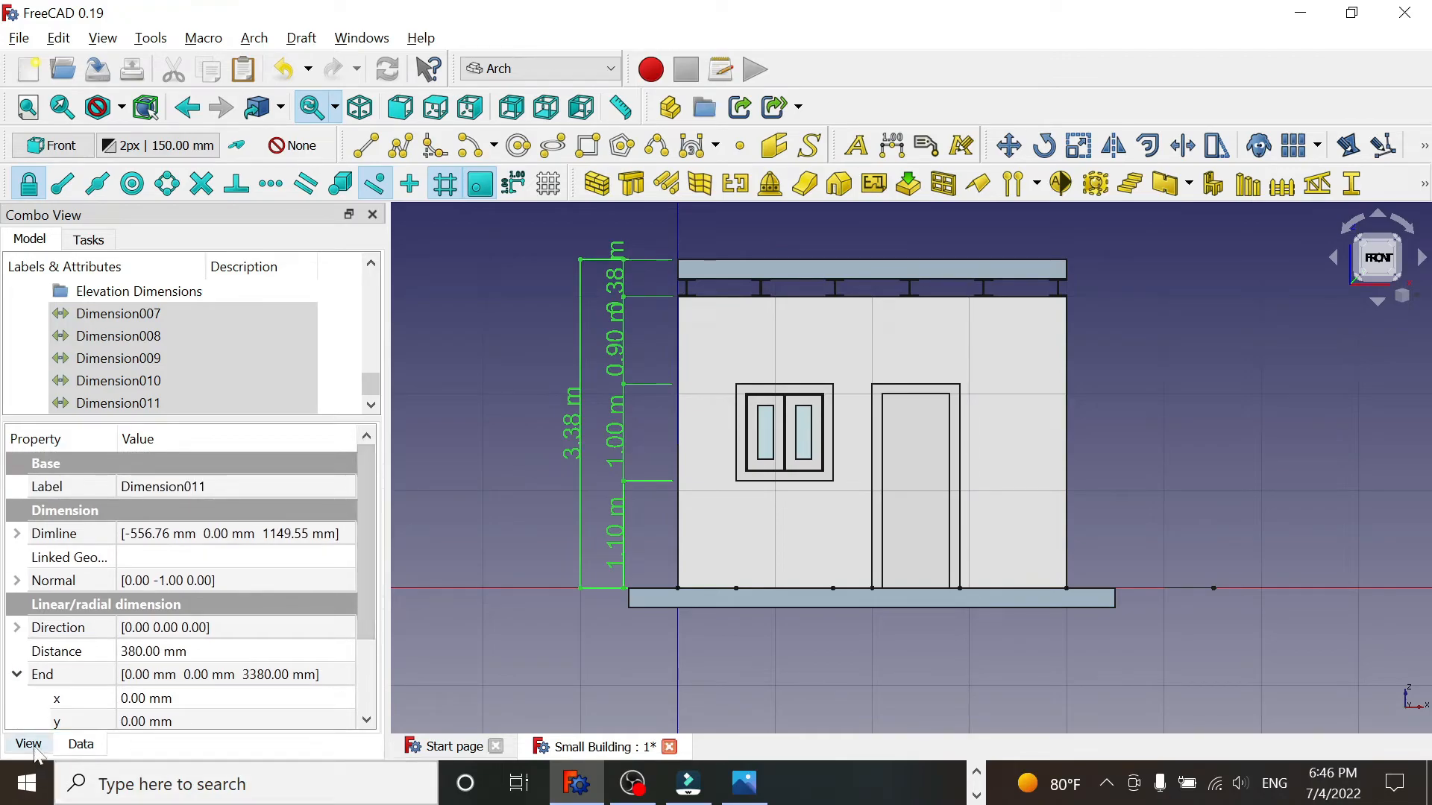
pyautogui.scroll(-5, 296, 657)
pyautogui.moveTo(365, 618)
pyautogui.mouseDown()
pyautogui.moveTo(364, 646)
pyautogui.moveTo(367, 601)
pyautogui.mouseUp()
pyautogui.click(138, 641)
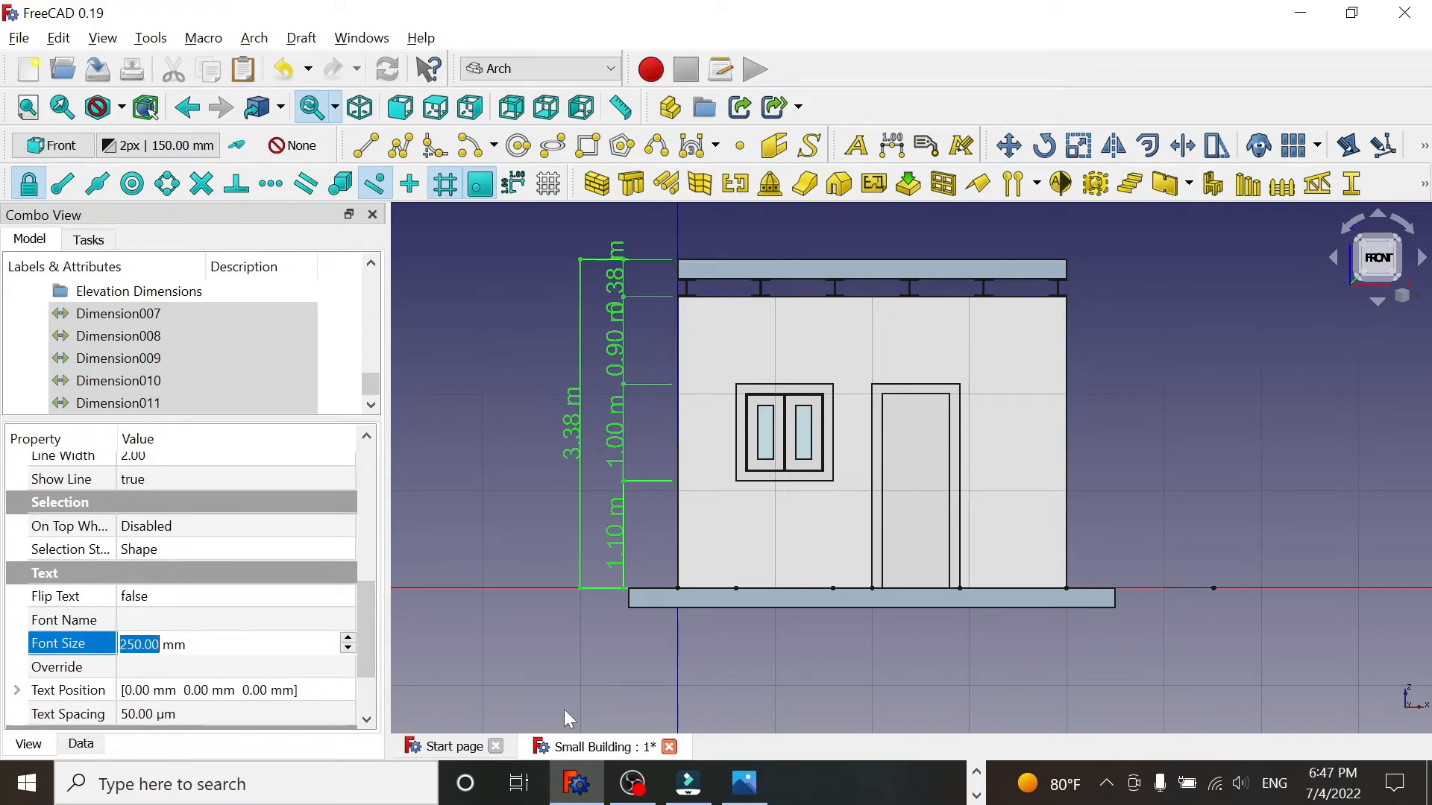
pyautogui.write('150')
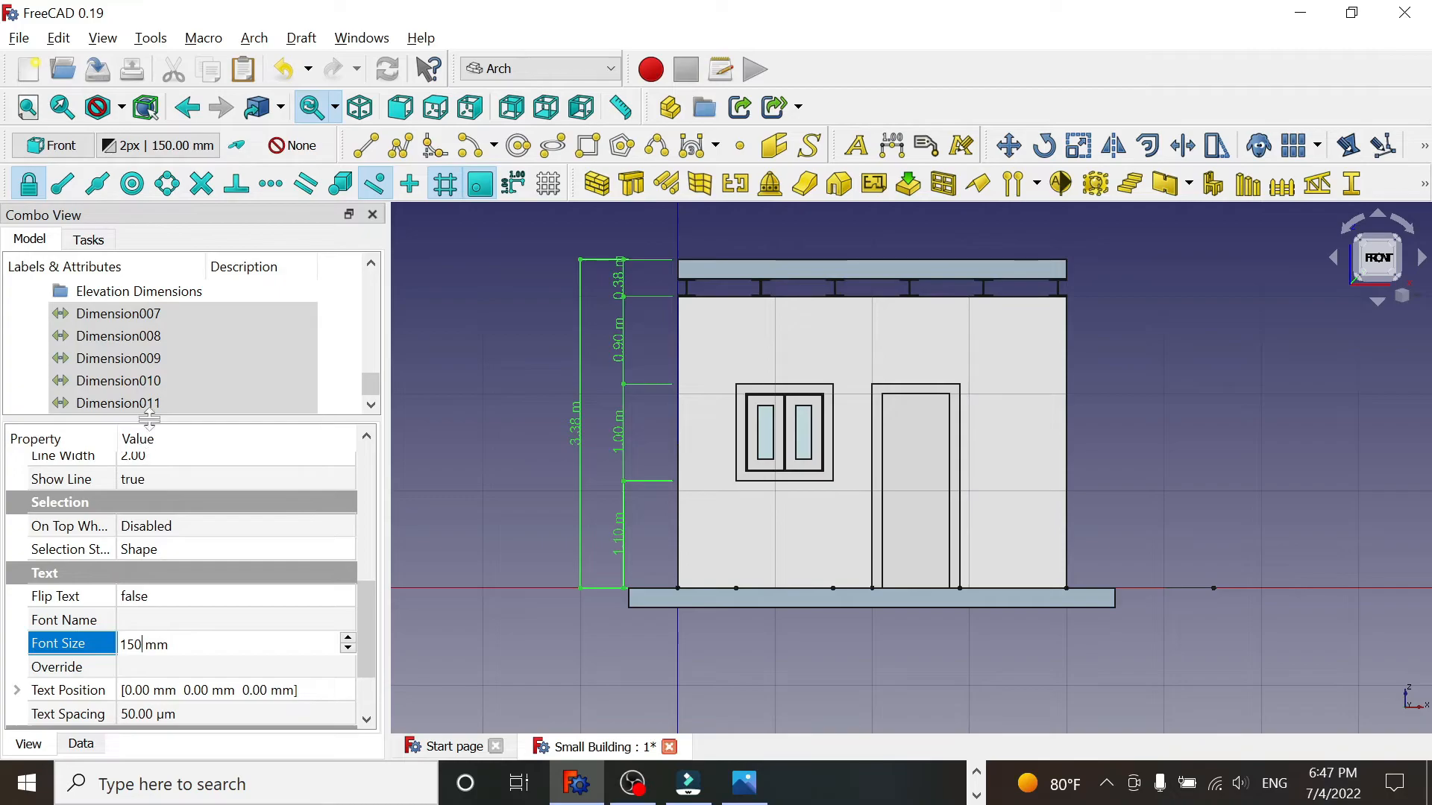
# - Move the five elevation dimensions into the Elevation Dimensions group and check the building in isometric view
pyautogui.moveTo(146, 420); pyautogui.dragTo(134, 573)
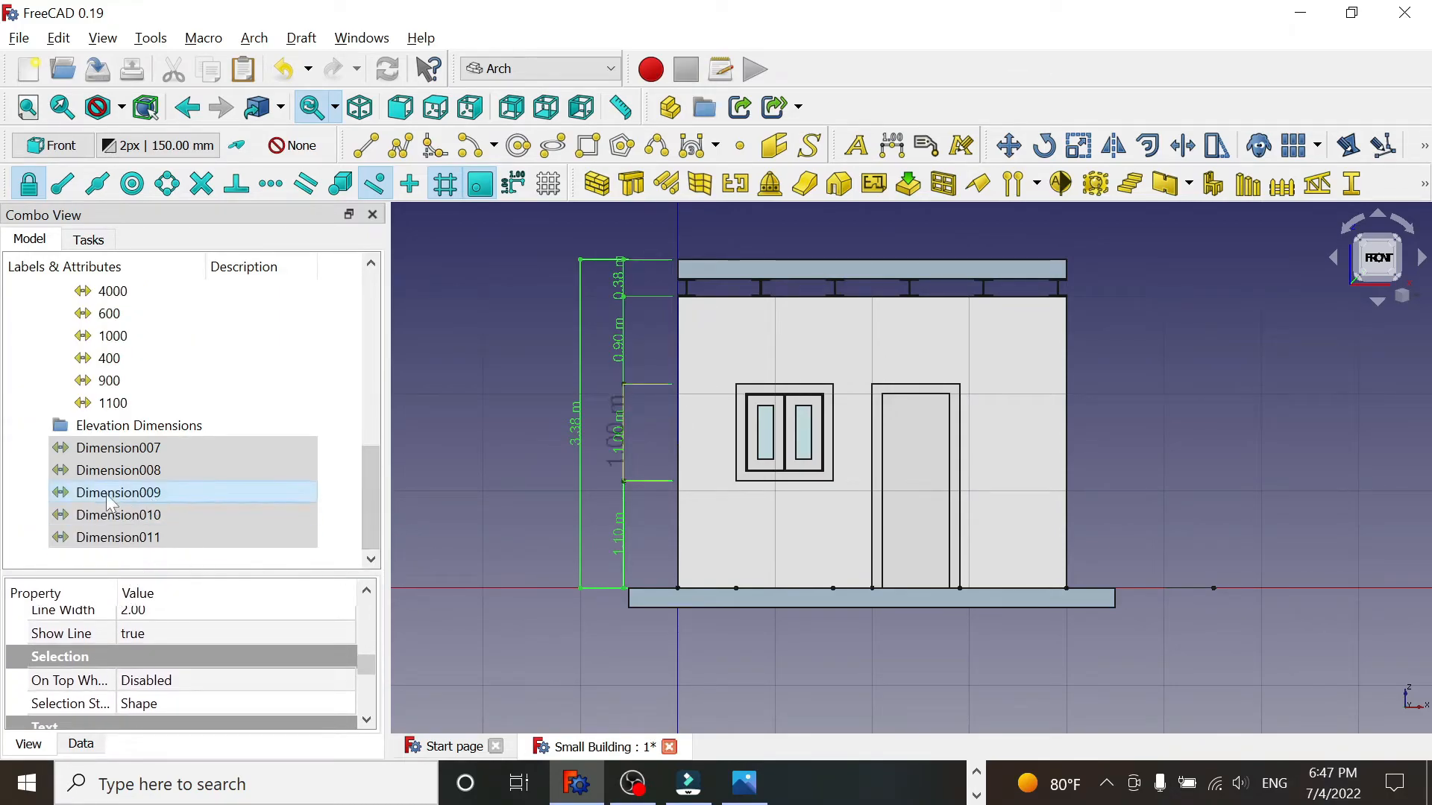
pyautogui.moveTo(104, 498); pyautogui.dragTo(126, 422)
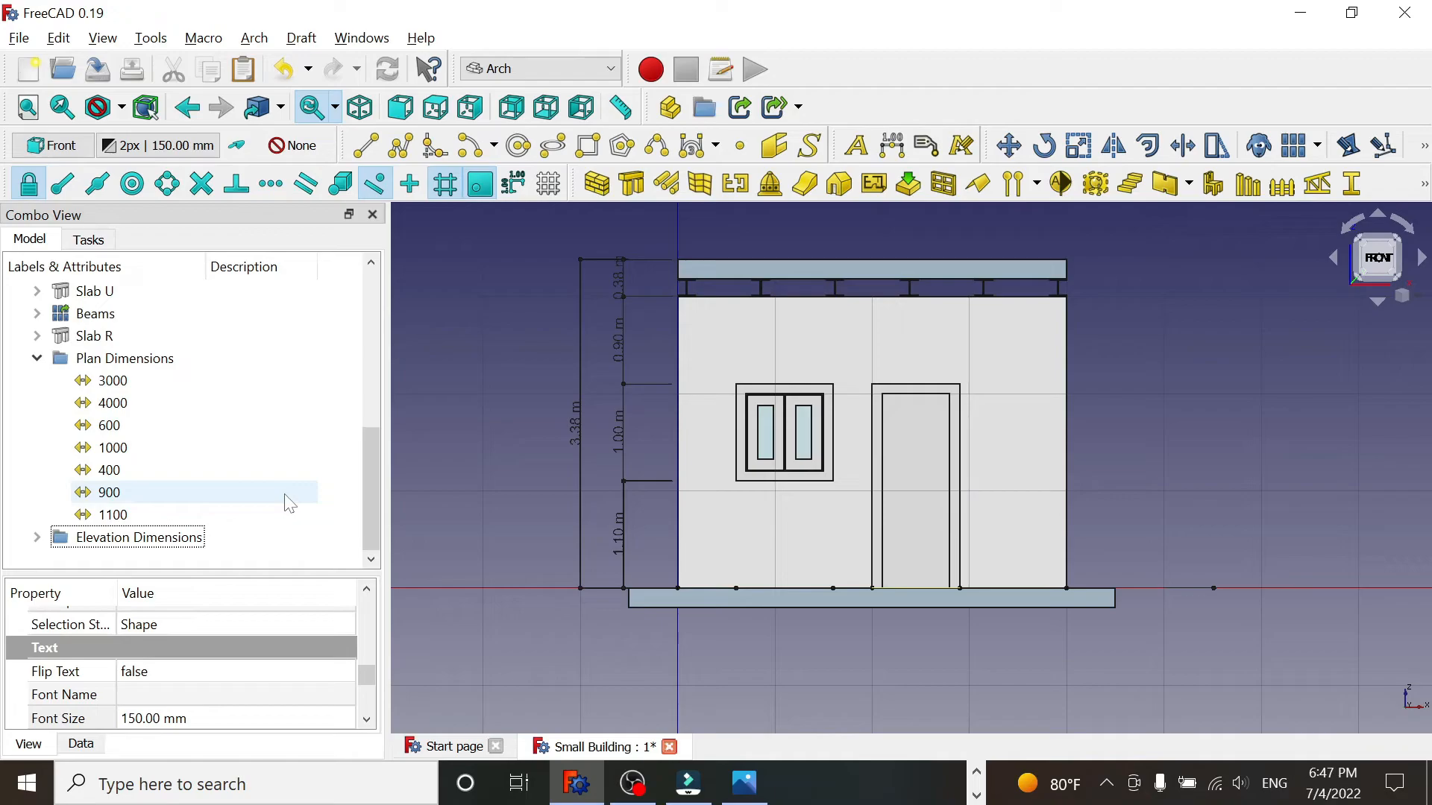
pyautogui.click(37, 358)
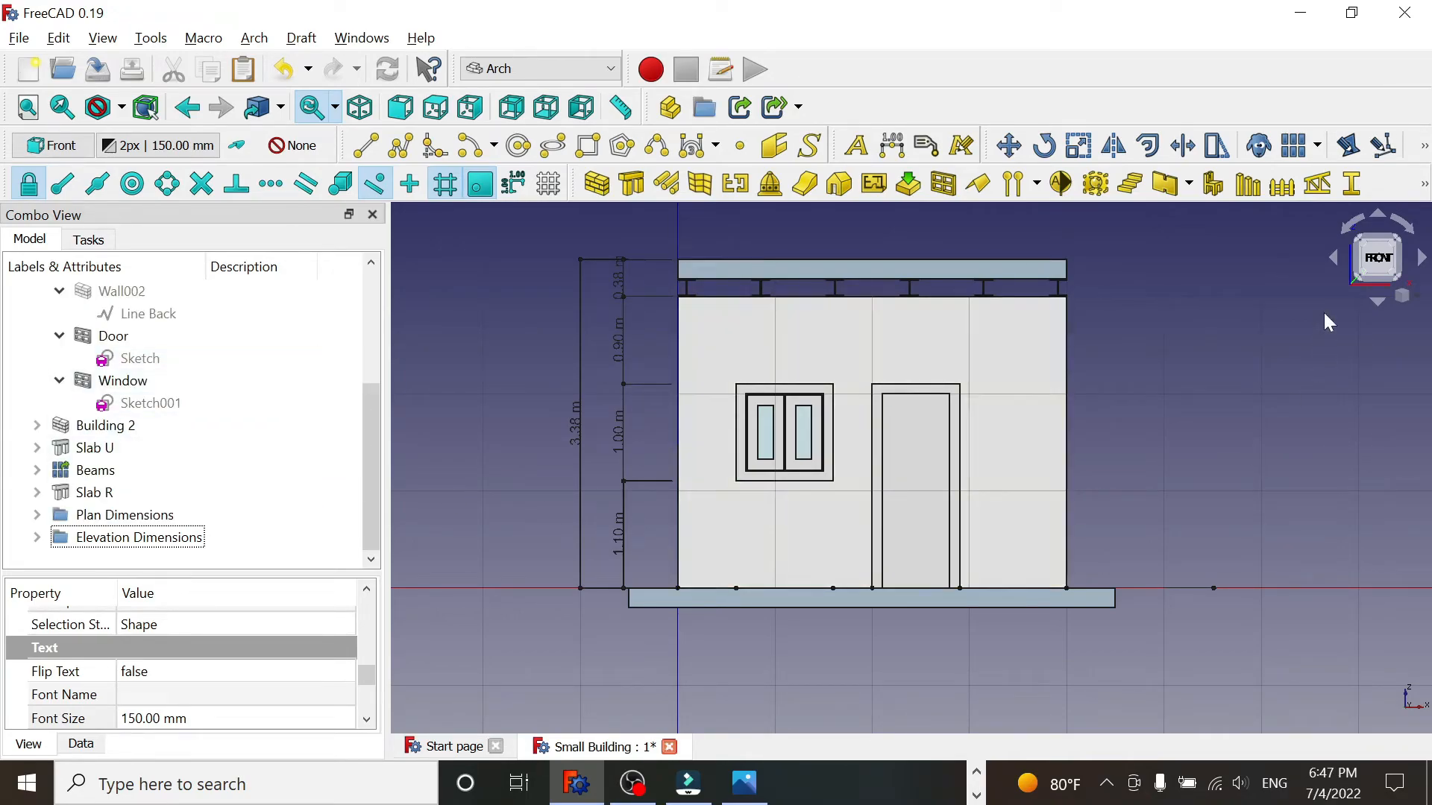
pyautogui.click(1402, 295)
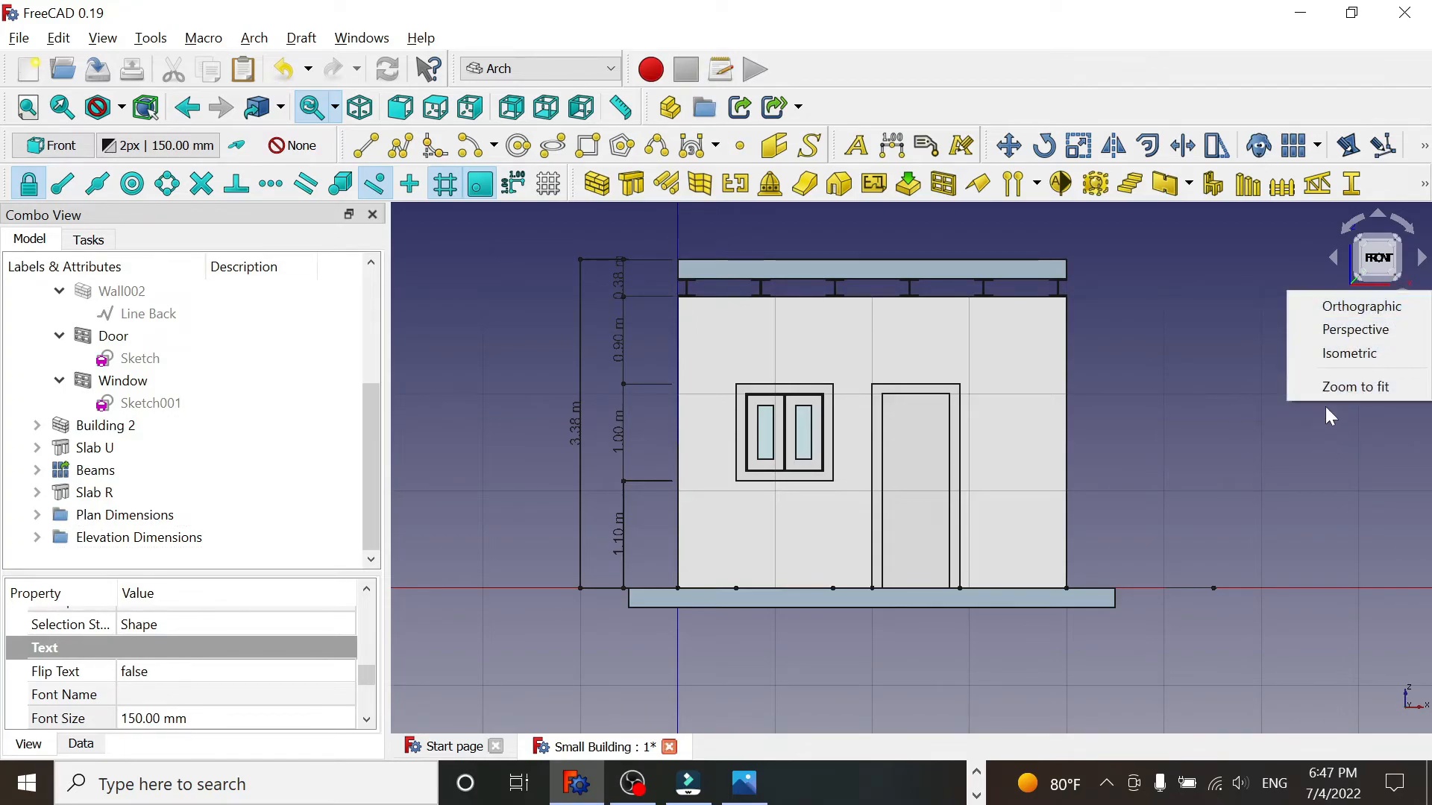
pyautogui.click(1351, 354)
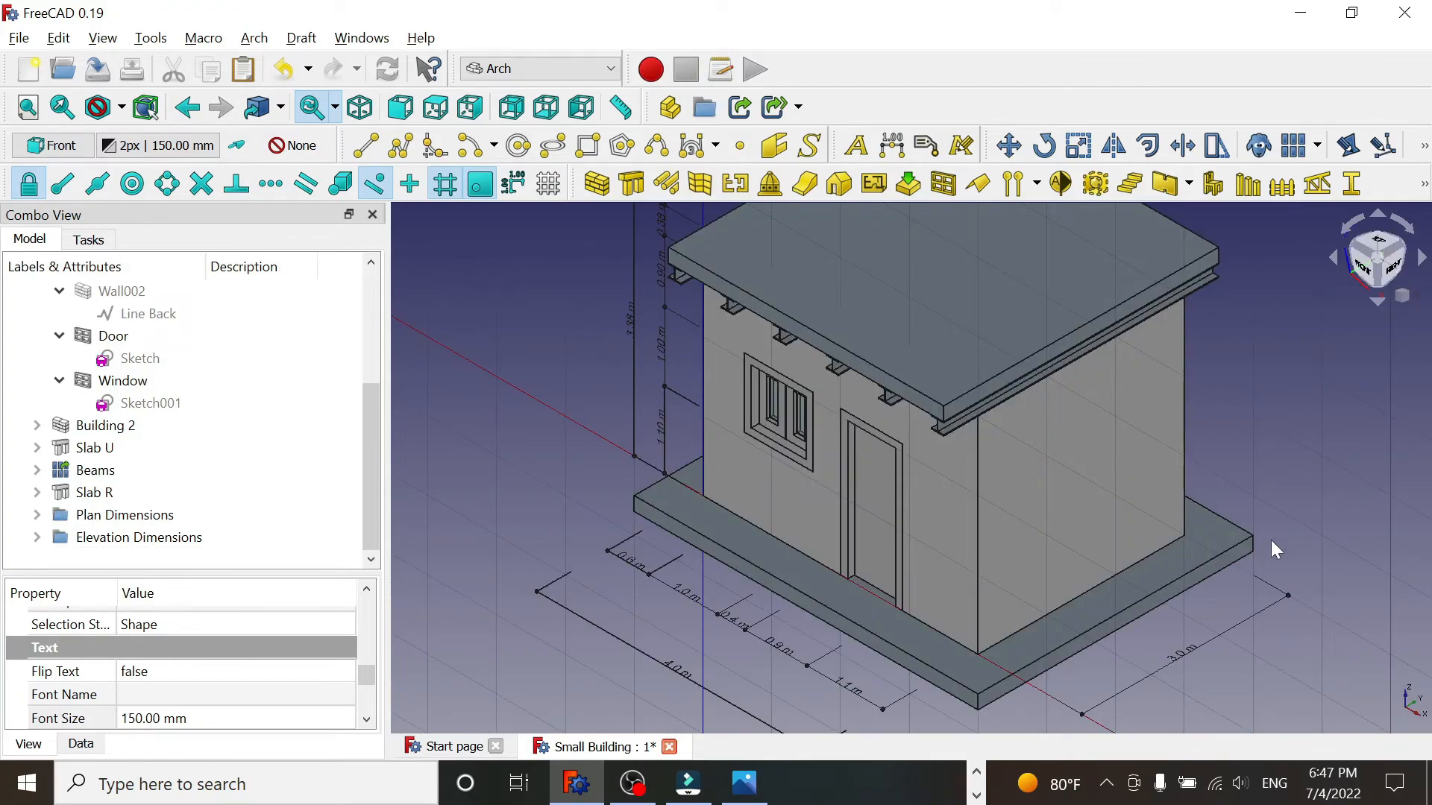
pyautogui.scroll(-2, 1280, 526)
pyautogui.scroll(1, 1280, 526)
pyautogui.moveTo(1317, 430); pyautogui.dragTo(1239, 430, button='middle')
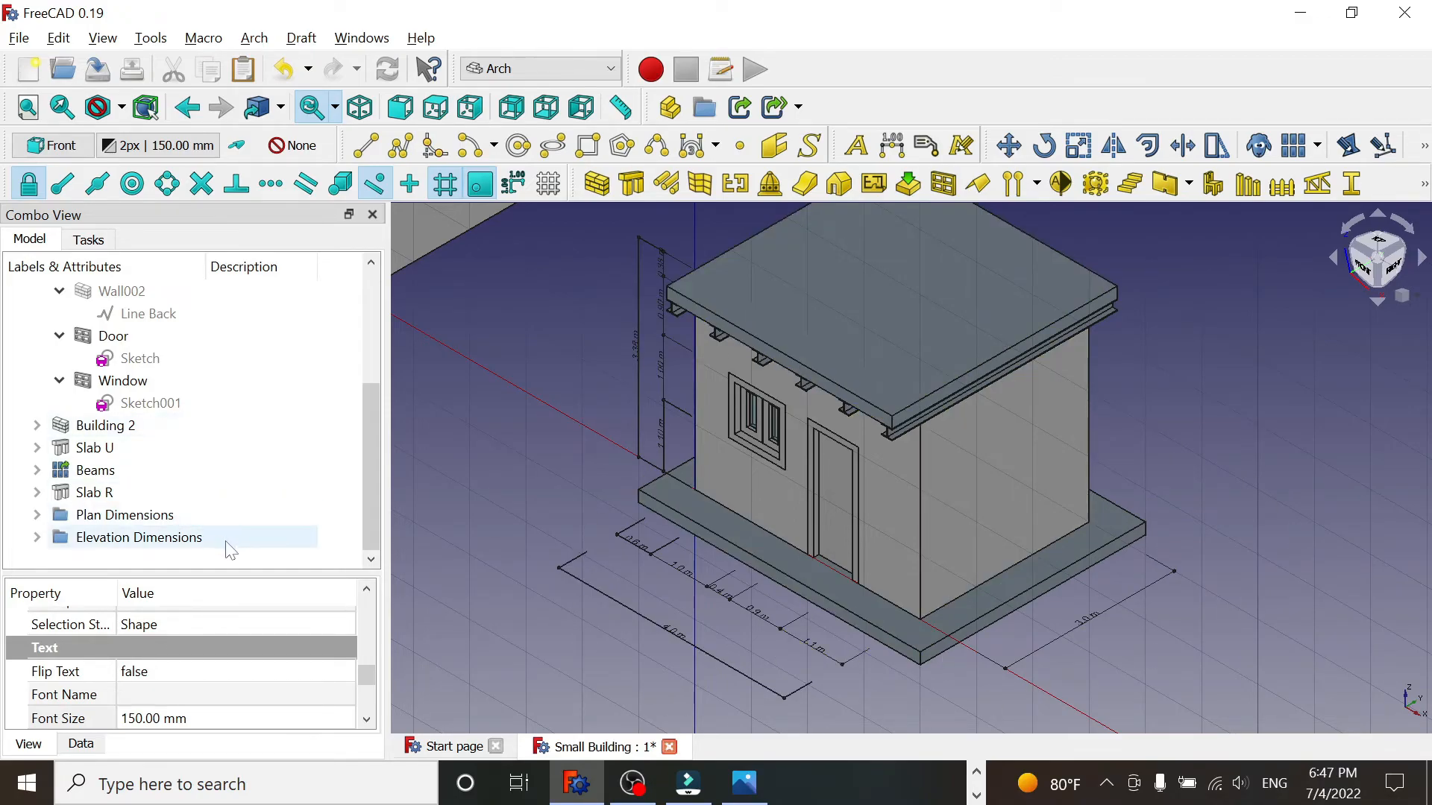
# - Review the contents of the Plan Dimensions and Elevation Dimensions groups and check the reference drawing
pyautogui.moveTo(369, 481); pyautogui.dragTo(346, 525)
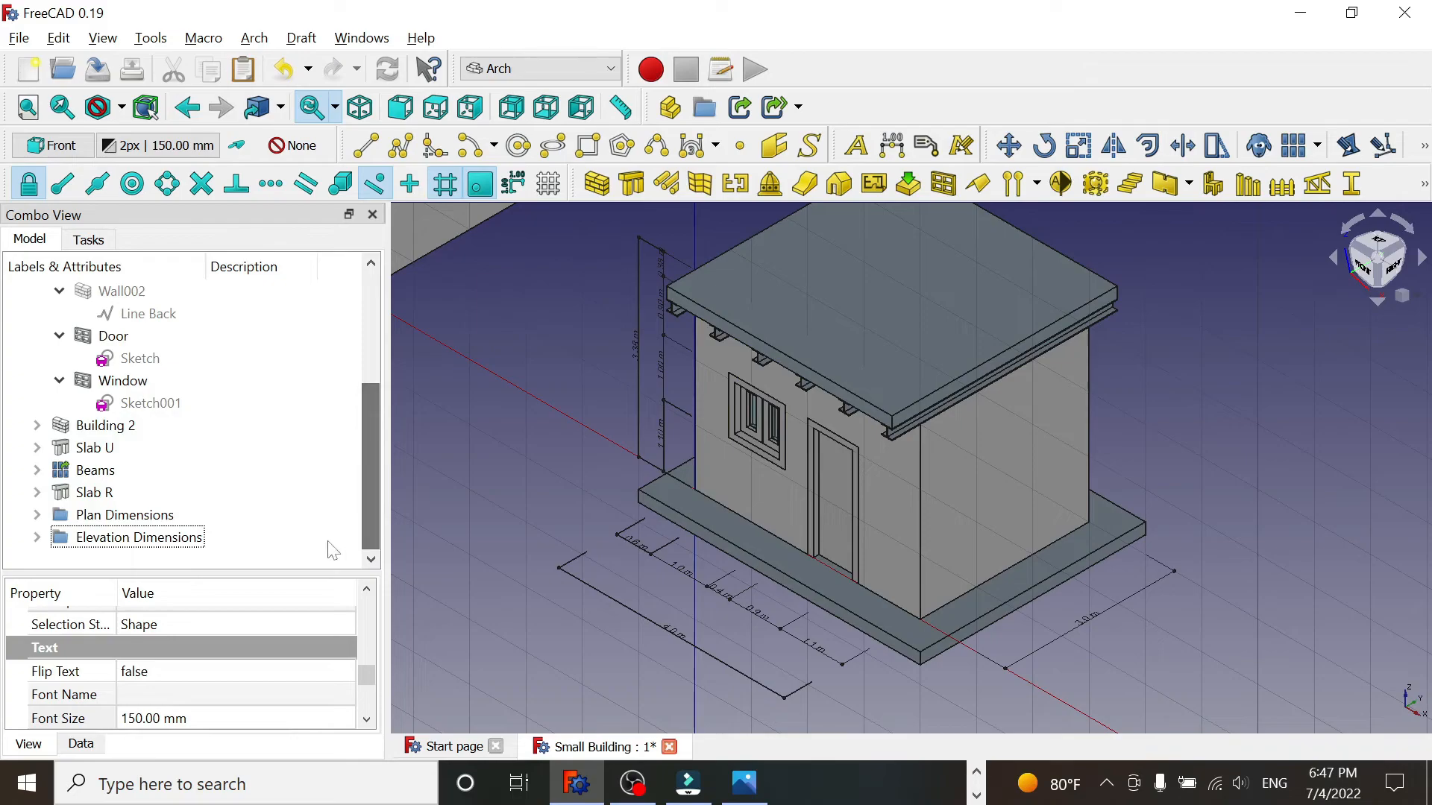
pyautogui.click(36, 514)
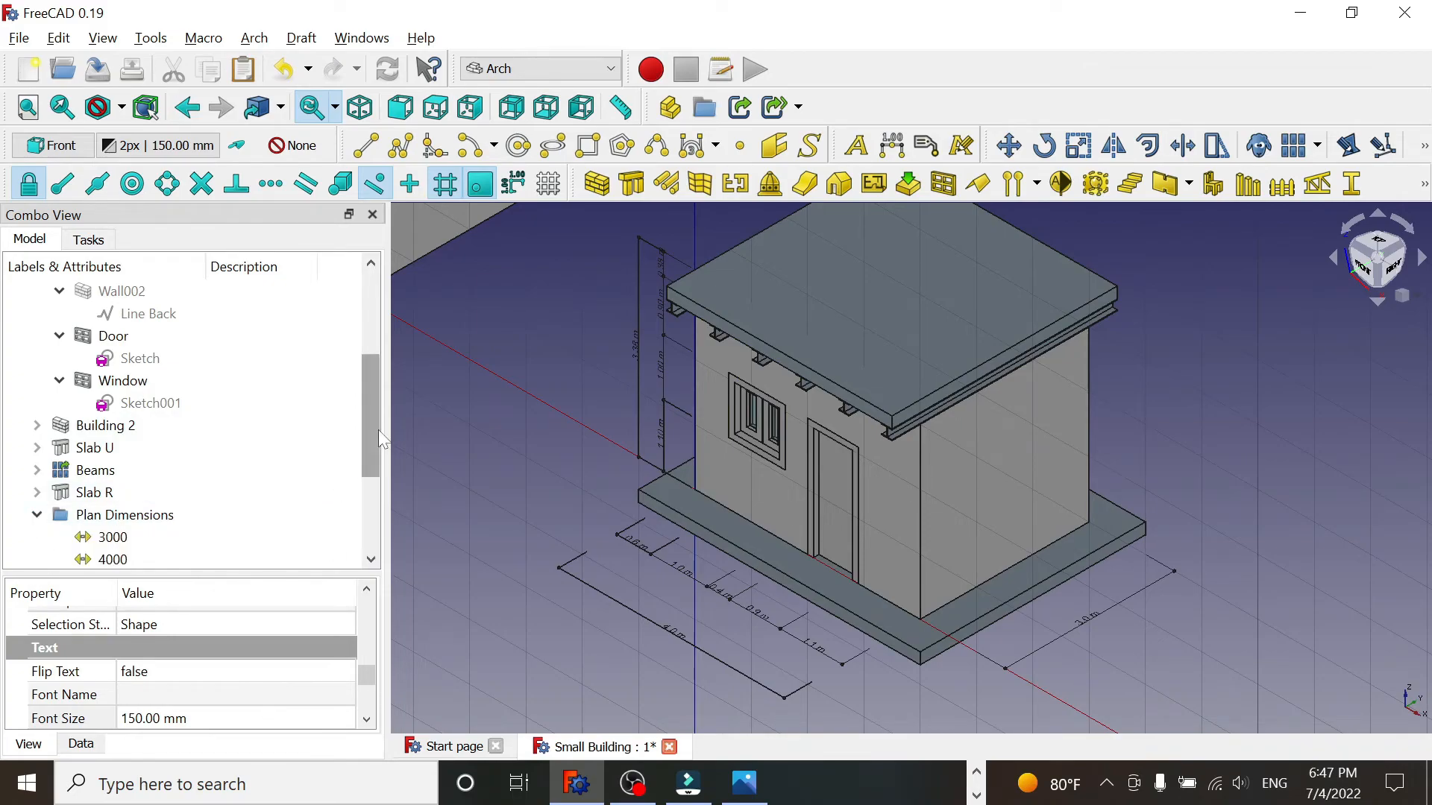
pyautogui.moveTo(371, 430); pyautogui.dragTo(276, 578)
pyautogui.click(37, 358)
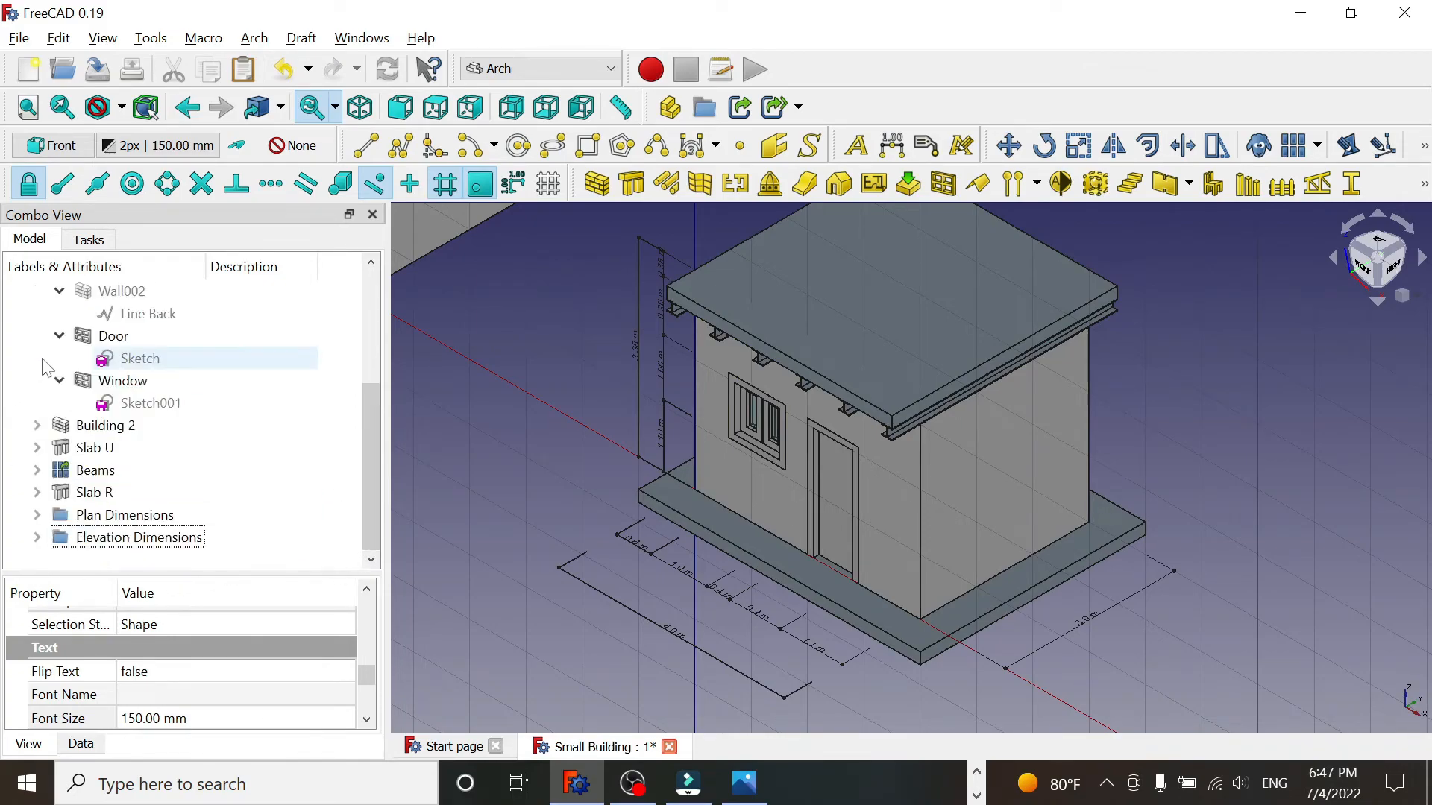
pyautogui.click(36, 538)
pyautogui.moveTo(369, 449); pyautogui.dragTo(418, 530)
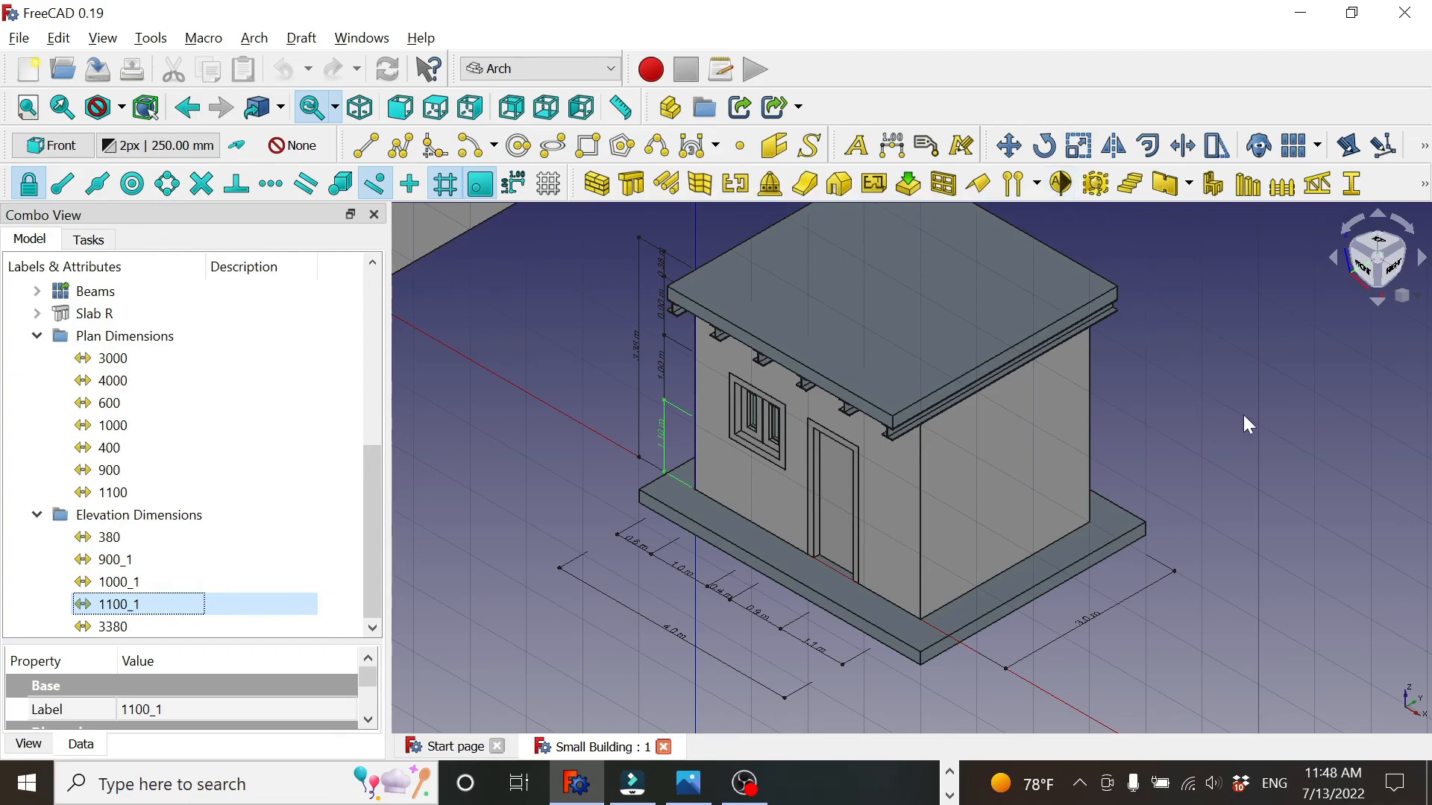
pyautogui.hotkey('alt', 'Tab')
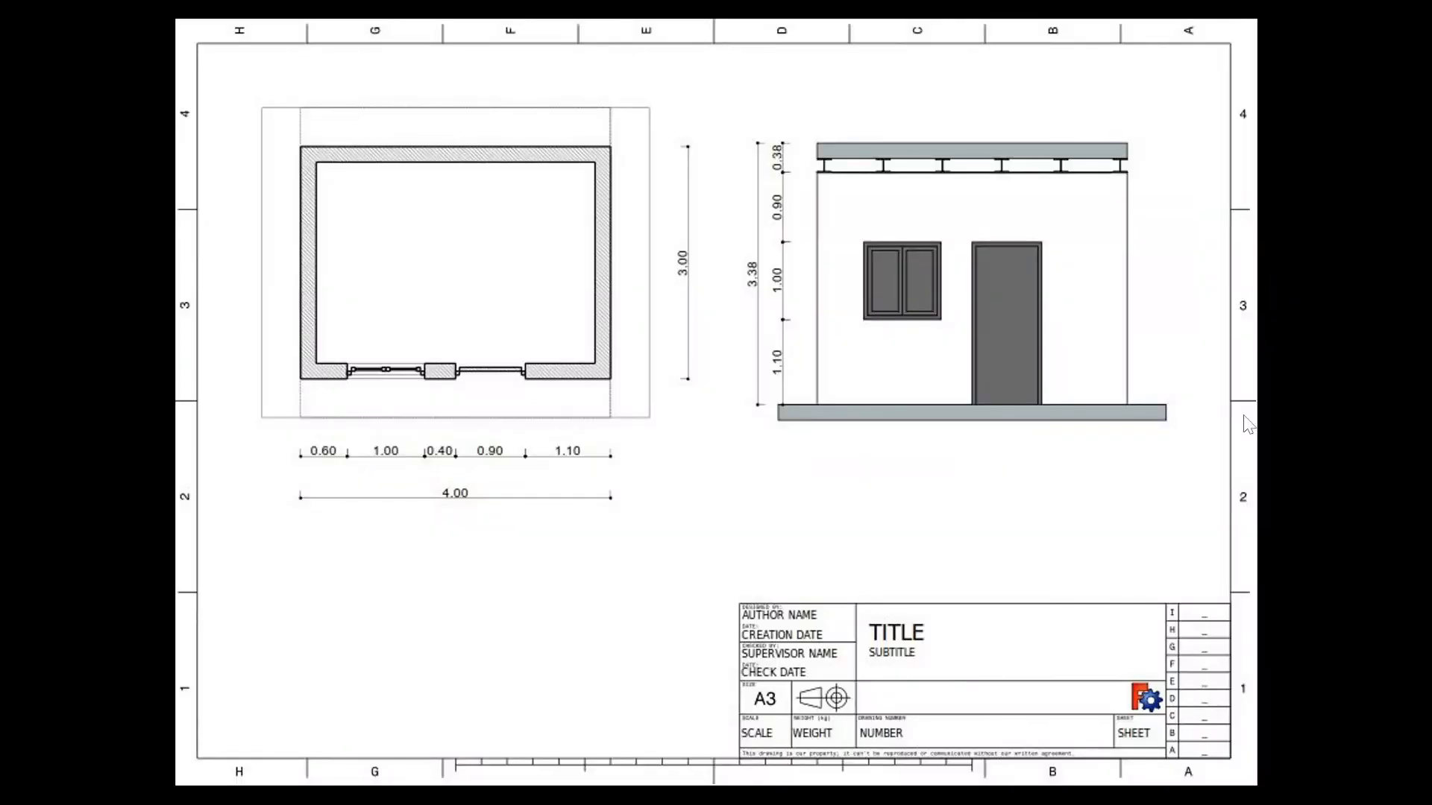